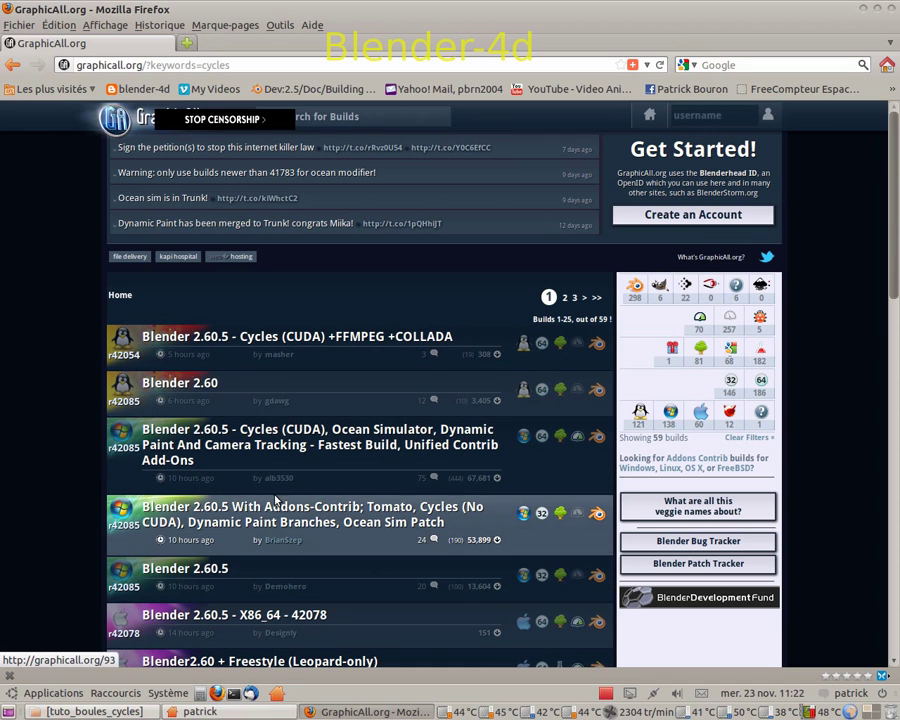
Step: Look through the GraphicAll list of Blender builds matching "cycles", checking their platforms, revisions and included features
scroll(276, 500, down, 5)
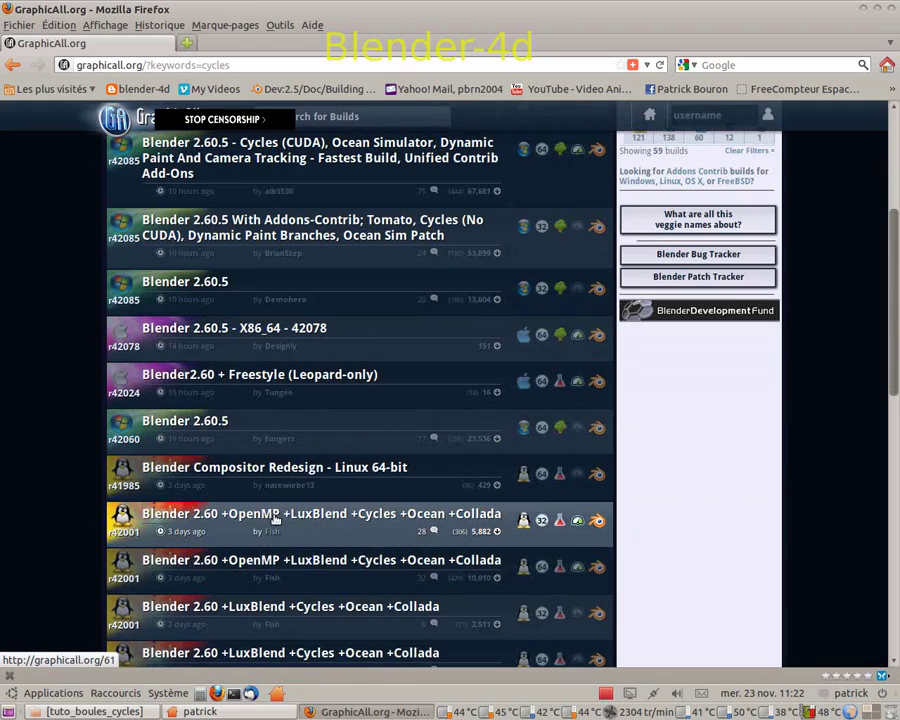
scroll(276, 517, up, 5)
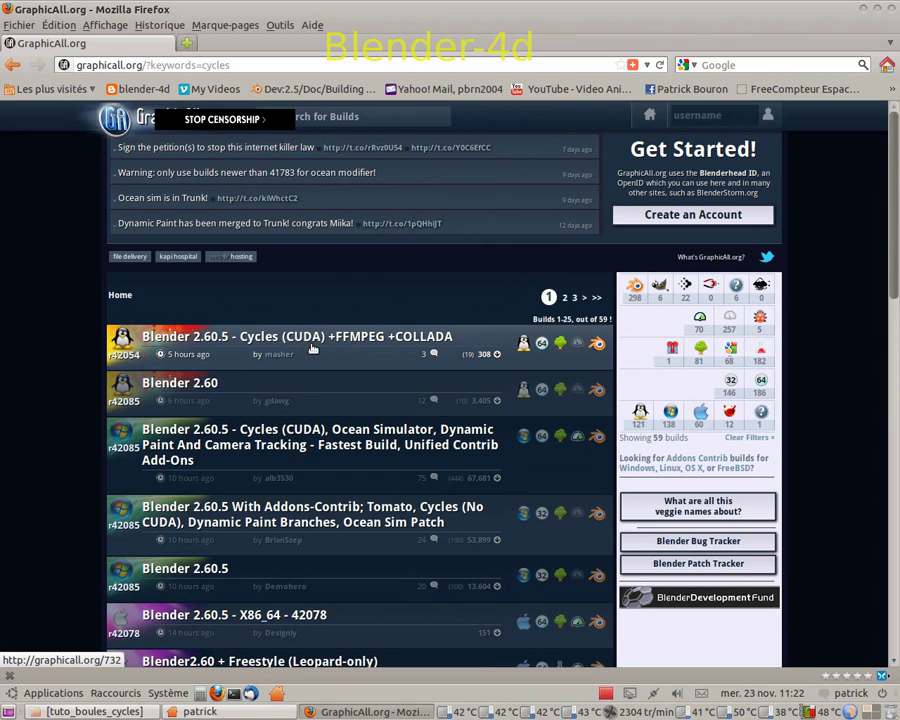
scroll(315, 350, down, 2)
scroll(336, 362, down, 2)
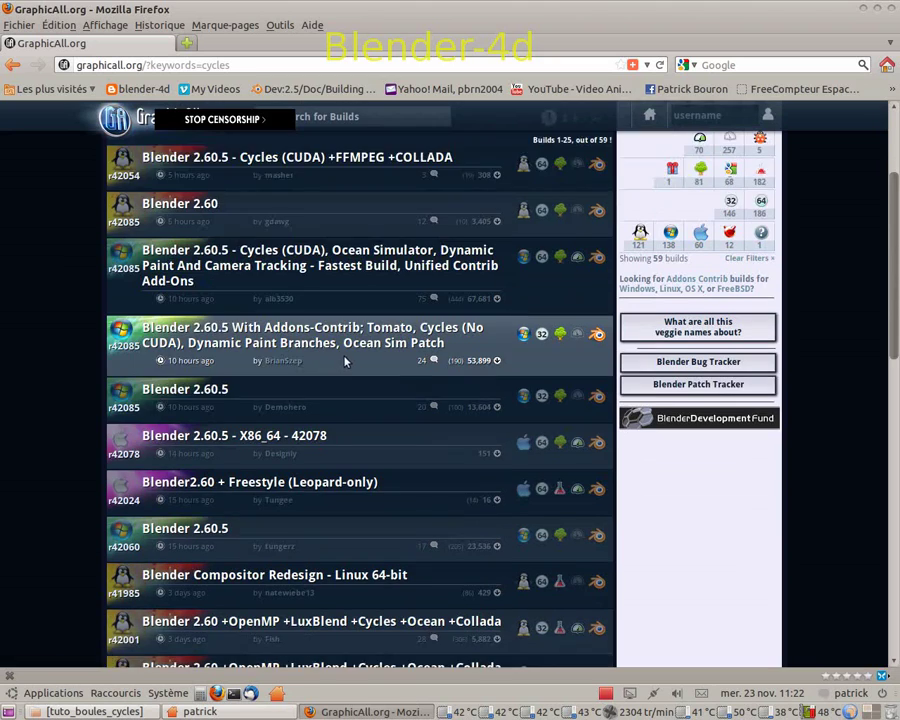
scroll(337, 362, down, 2)
scroll(368, 361, up, 4)
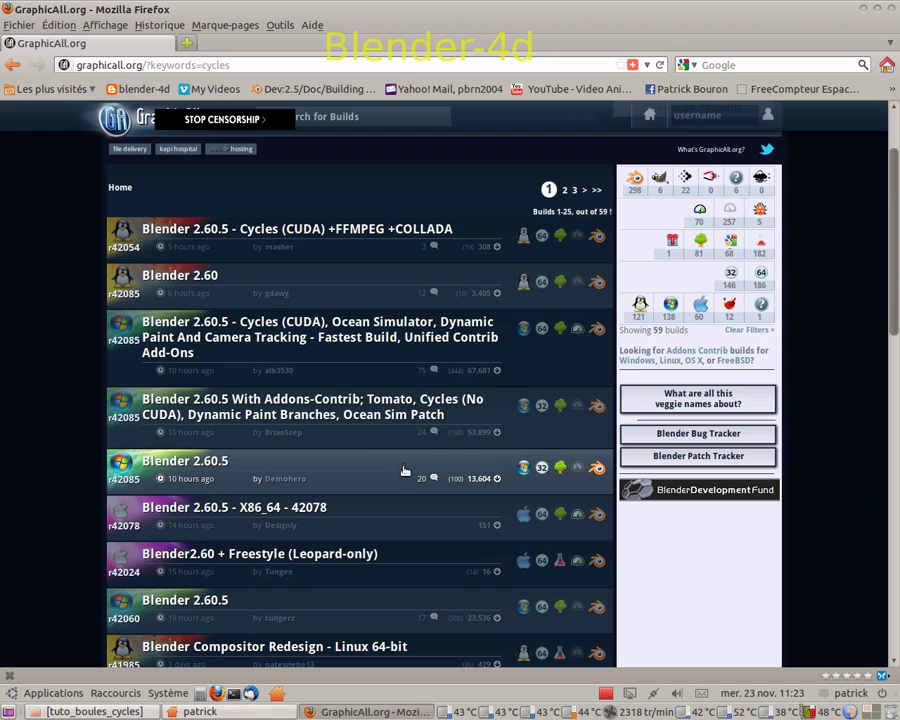
scroll(388, 476, down, 1)
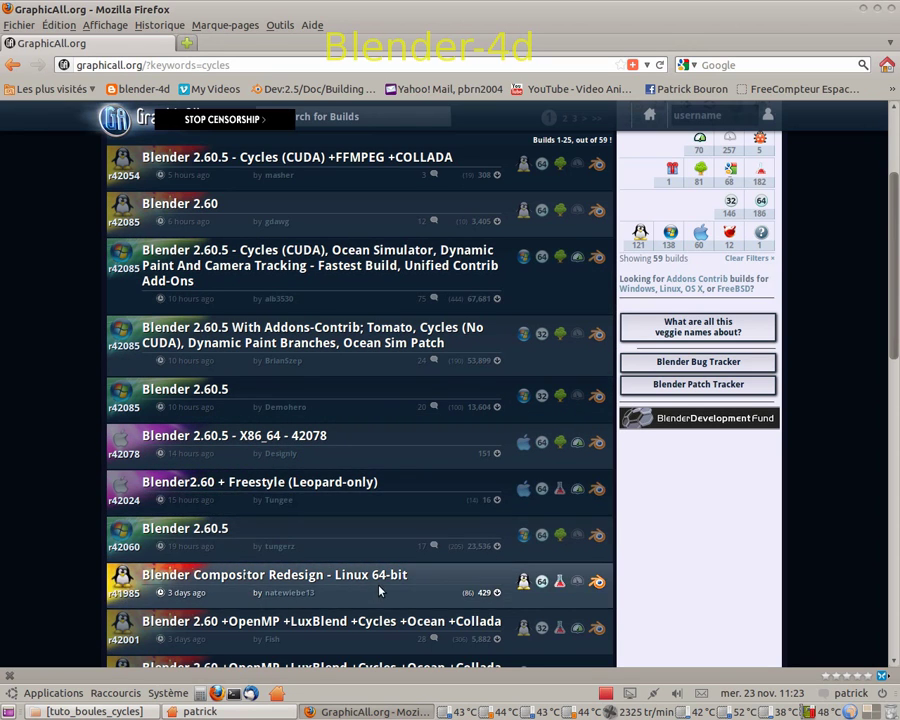
scroll(270, 405, down, 3)
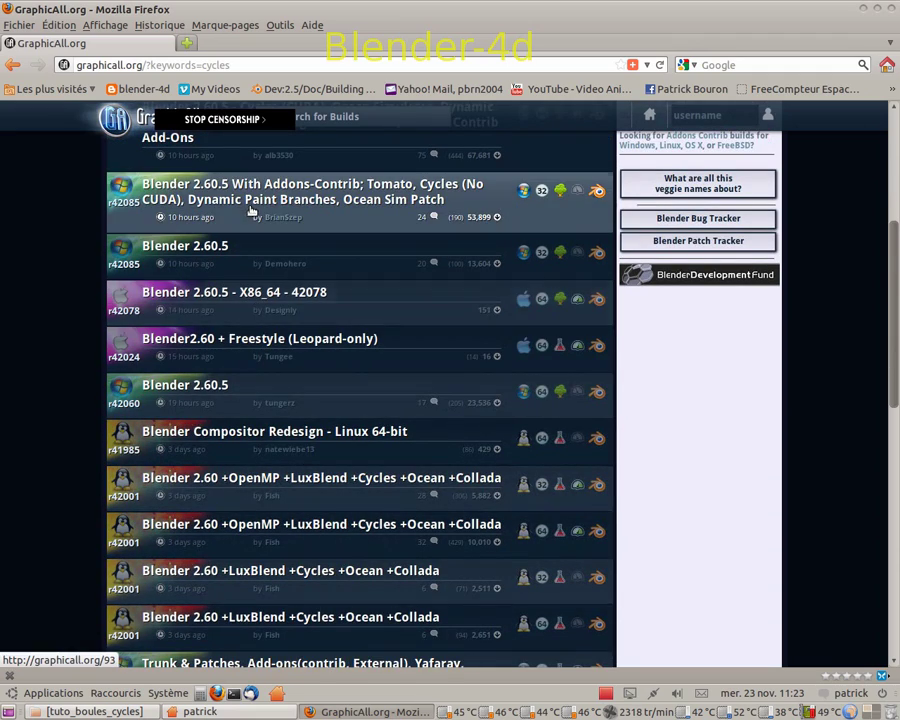
scroll(232, 540, down, 5)
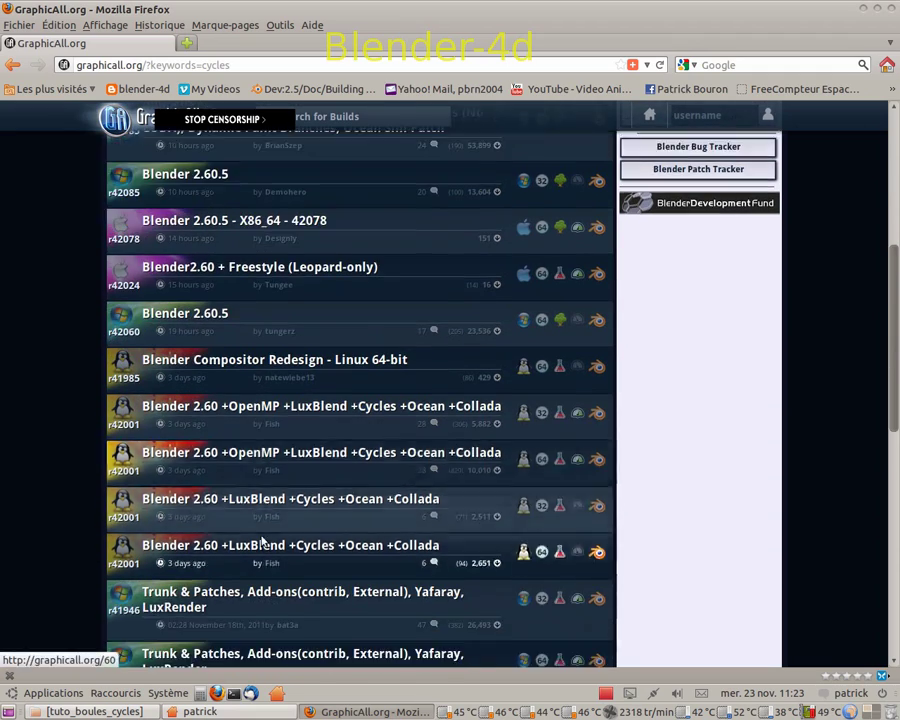
scroll(285, 510, down, 2)
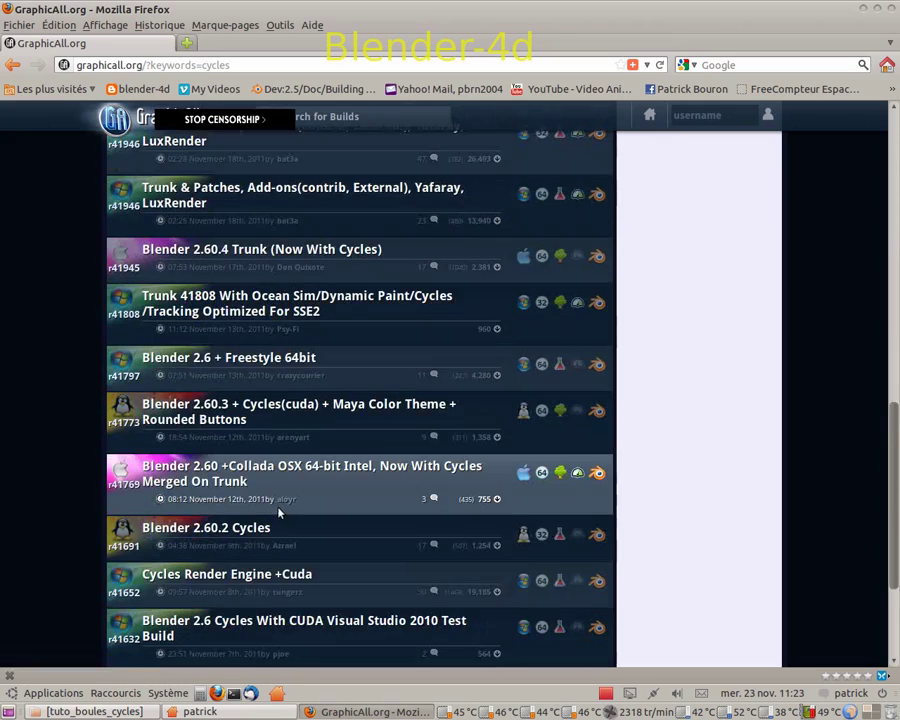
scroll(280, 508, up, 4)
scroll(280, 508, up, 6)
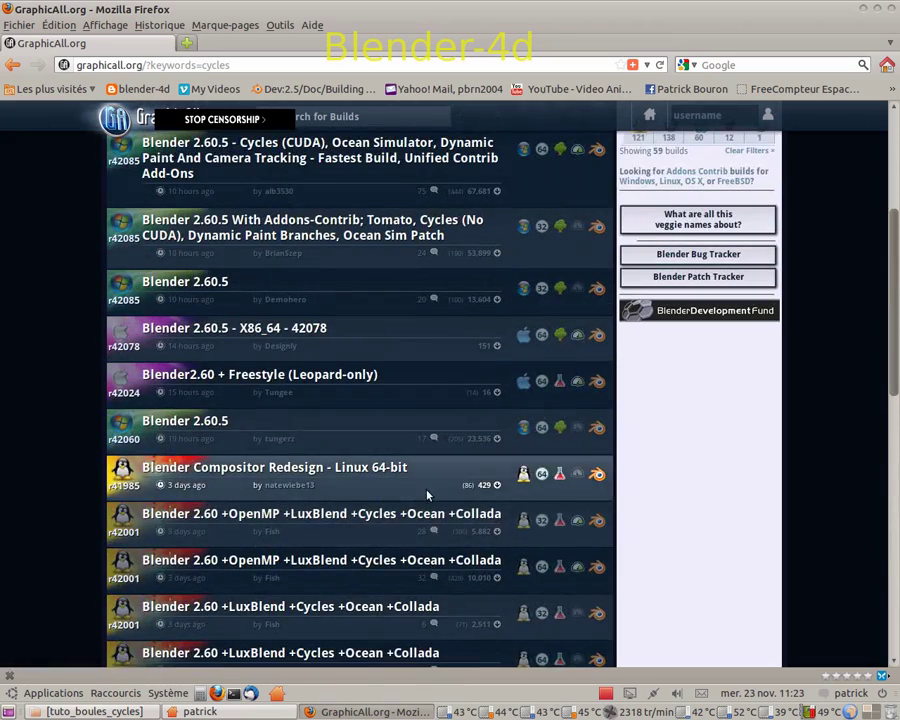
scroll(410, 485, up, 1)
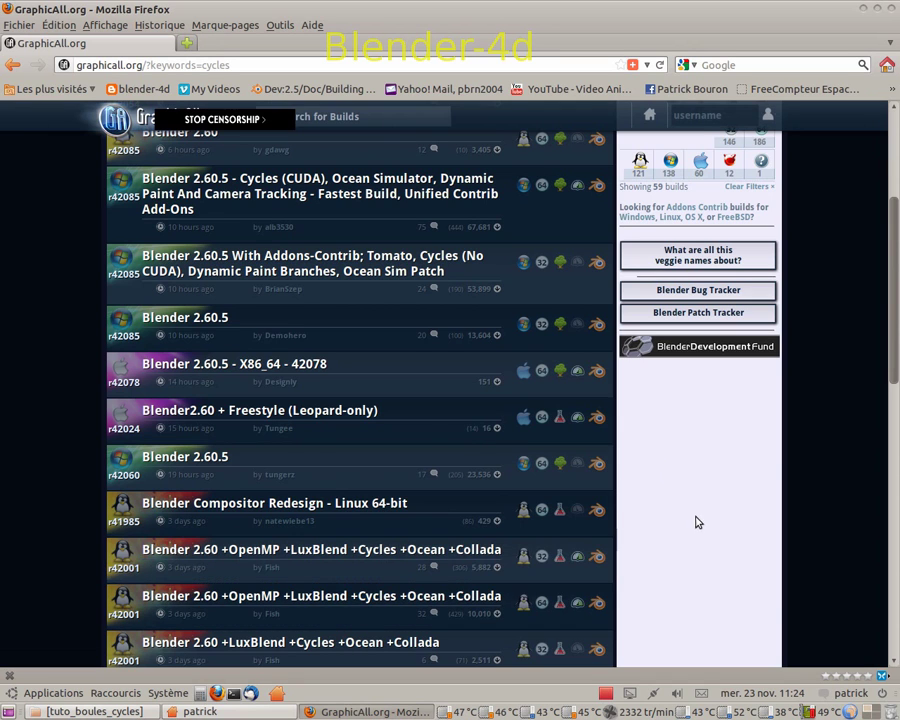
scroll(695, 515, up, 5)
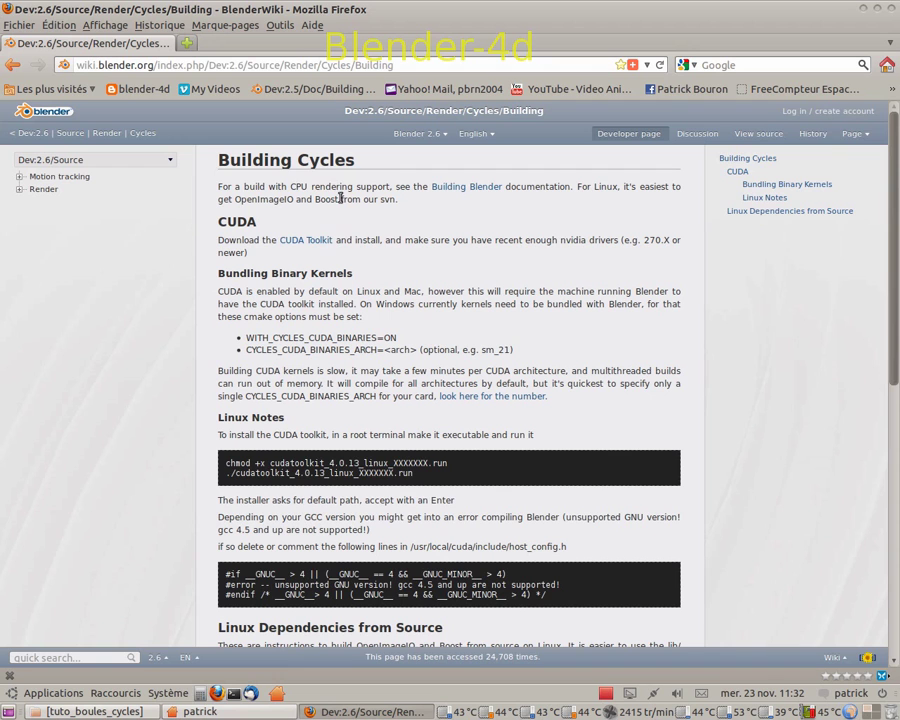
Step: Read the BlenderWiki Building Cycles page, including the CUDA setup, Linux notes and instructions for building the dependencies from source
scroll(313, 287, down, 1)
scroll(313, 287, down, 6)
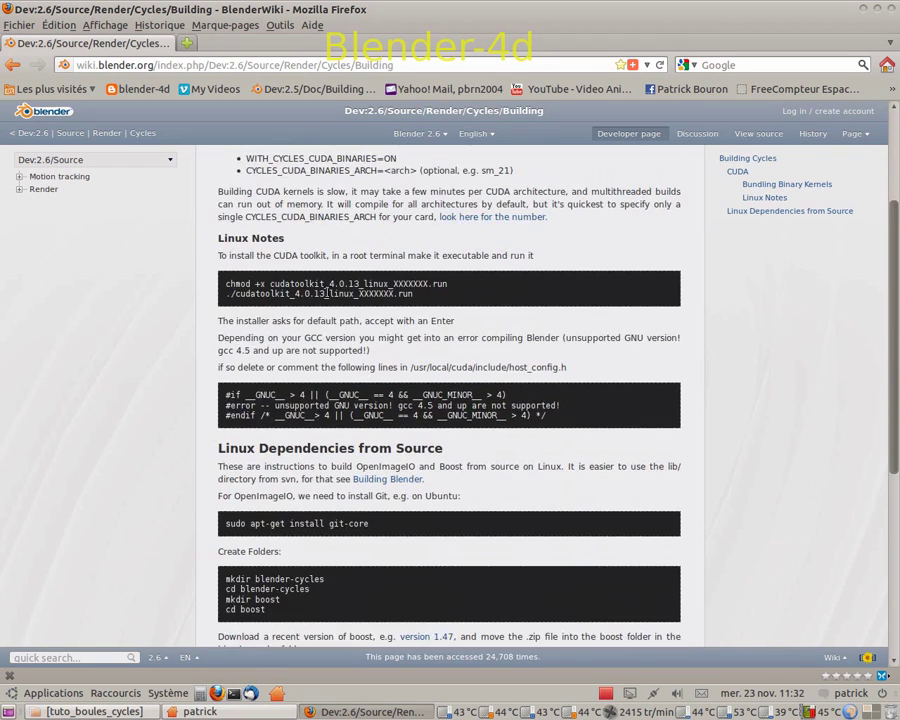
scroll(326, 296, down, 1)
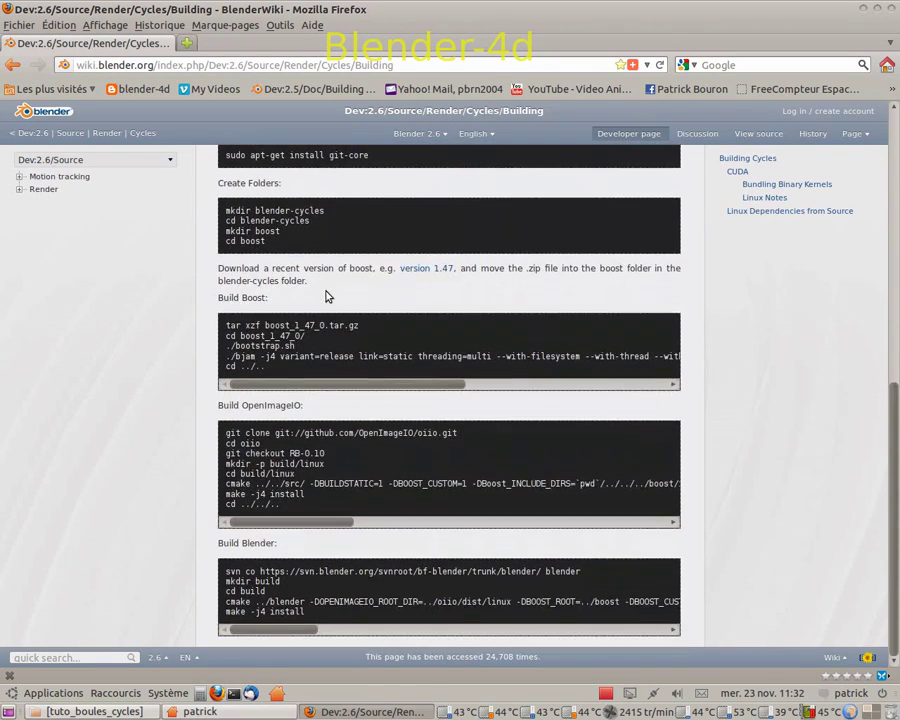
scroll(332, 323, up, 4)
scroll(474, 467, down, 3)
scroll(474, 467, down, 1)
scroll(500, 532, up, 10)
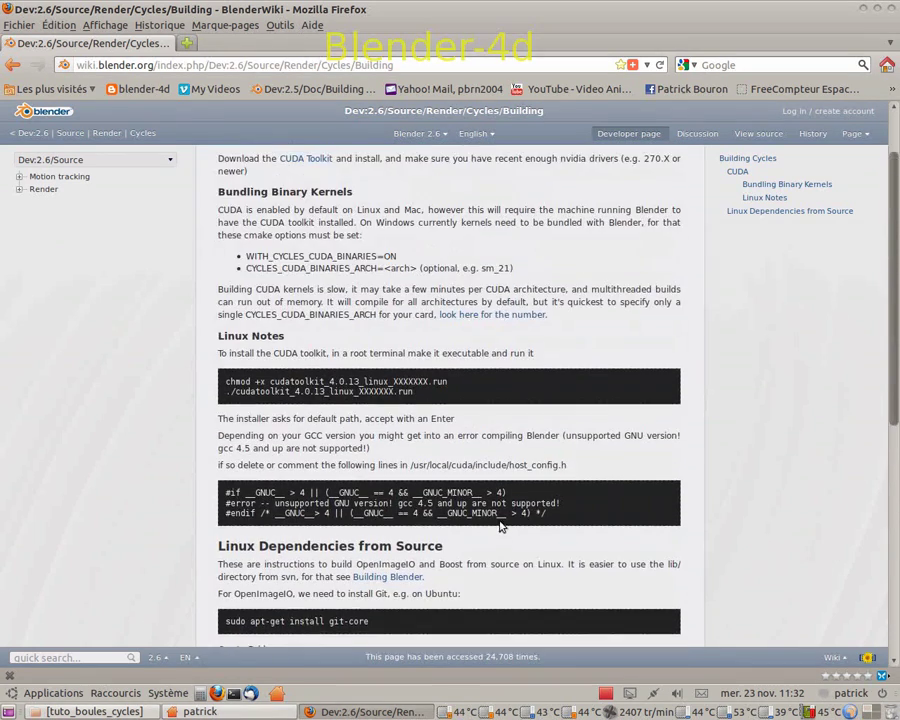
scroll(500, 516, up, 2)
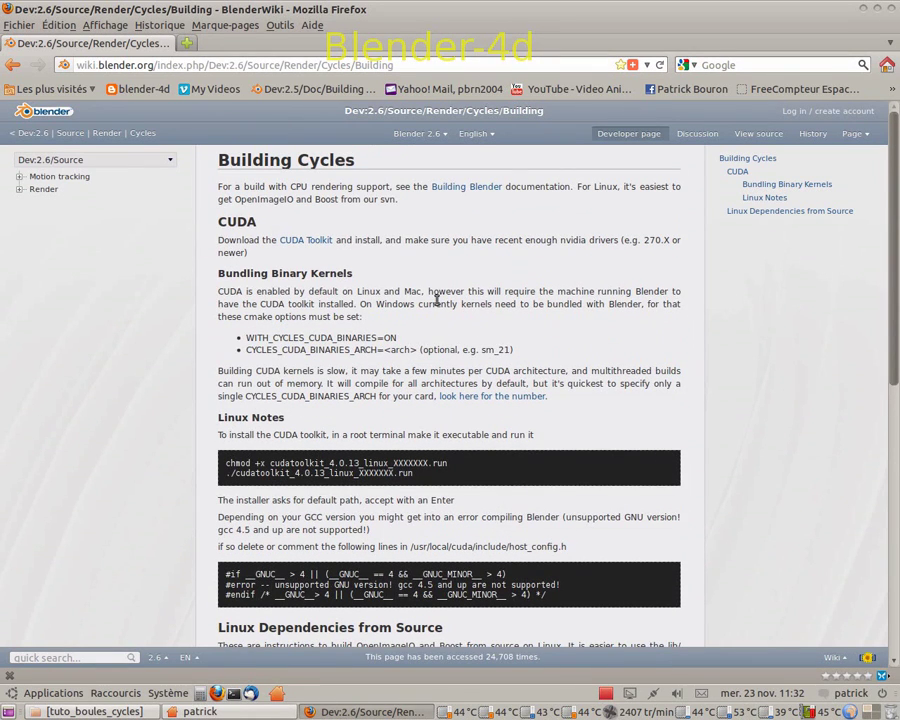
scroll(575, 458, down, 5)
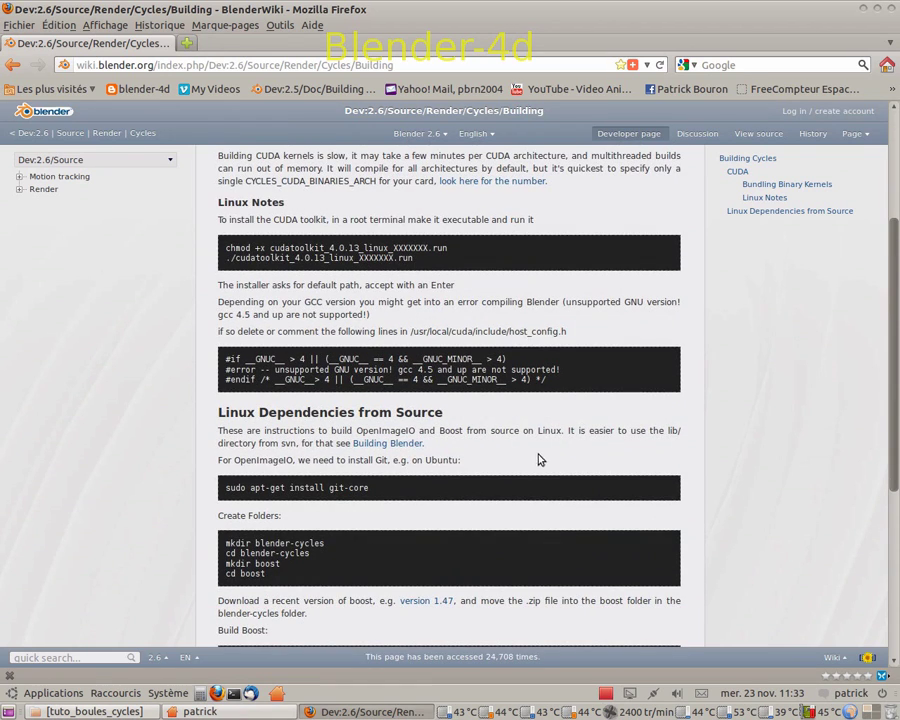
scroll(608, 440, down, 2)
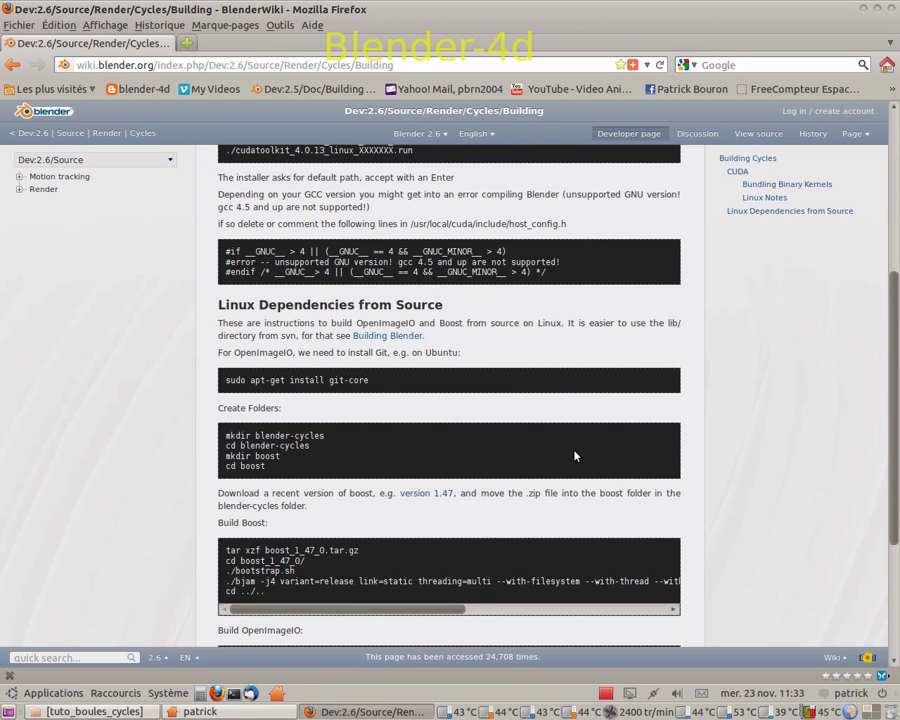
scroll(575, 456, down, 5)
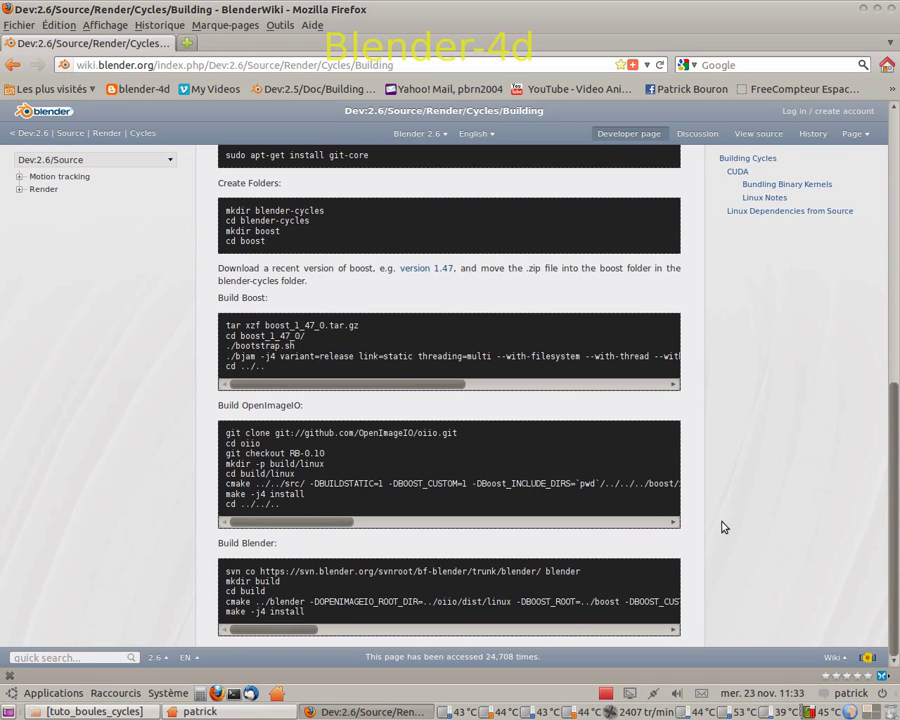
scroll(758, 512, up, 9)
scroll(758, 512, up, 3)
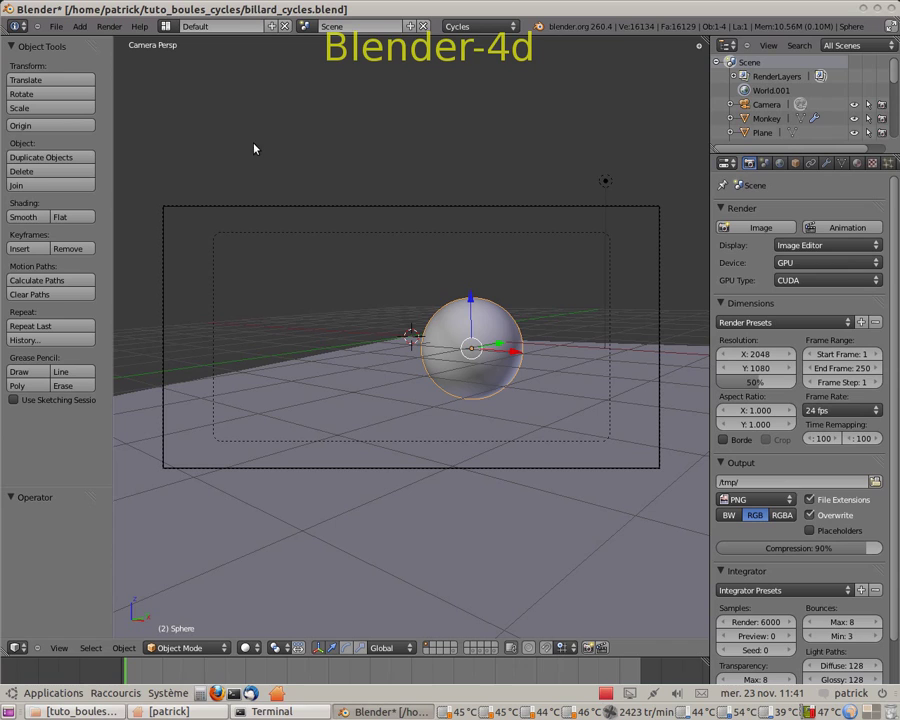
Step: In Blender, check that the Cycles Render Engine add-on is enabled among the Render add-ons, and close the user preferences
click(56, 26)
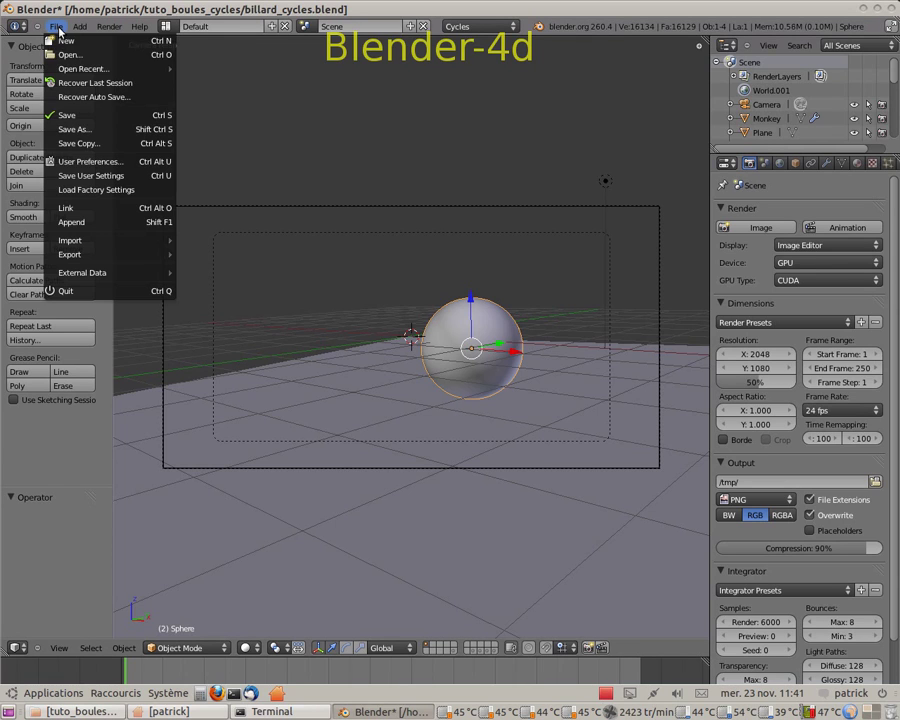
click(90, 163)
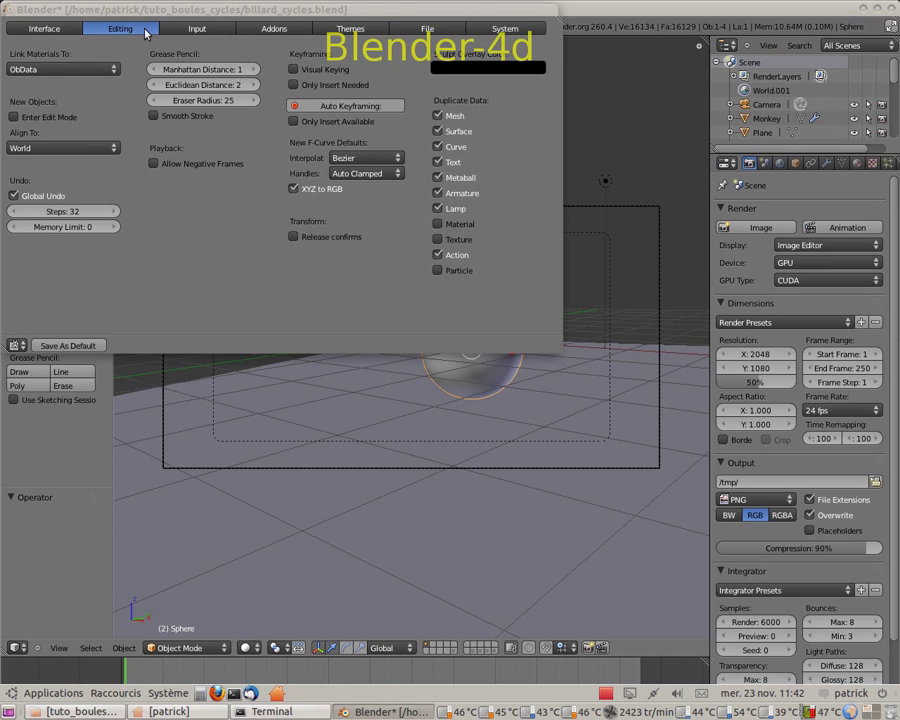
click(275, 31)
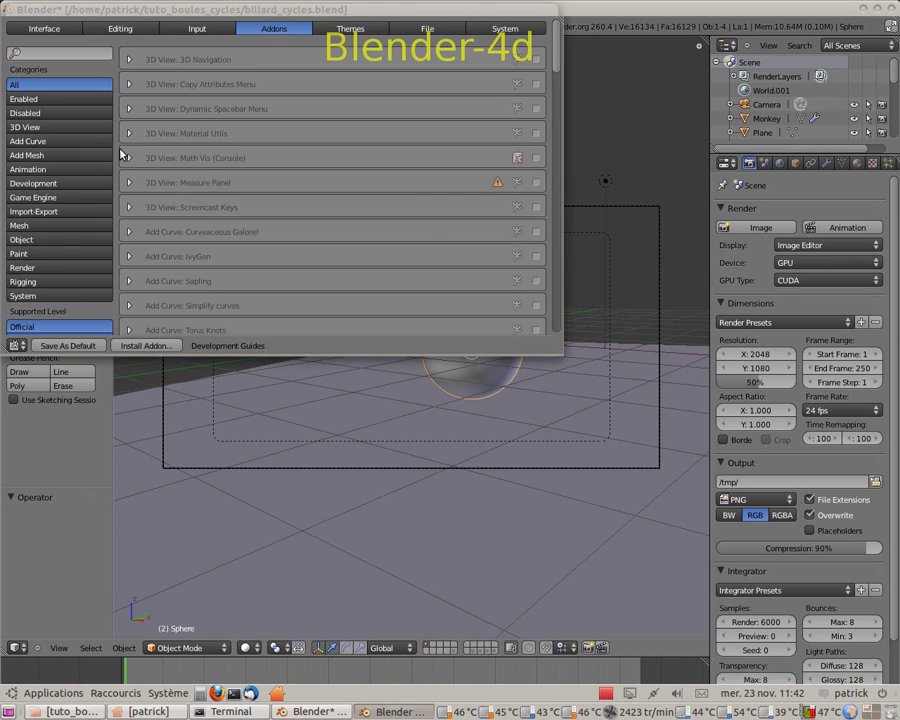
click(30, 268)
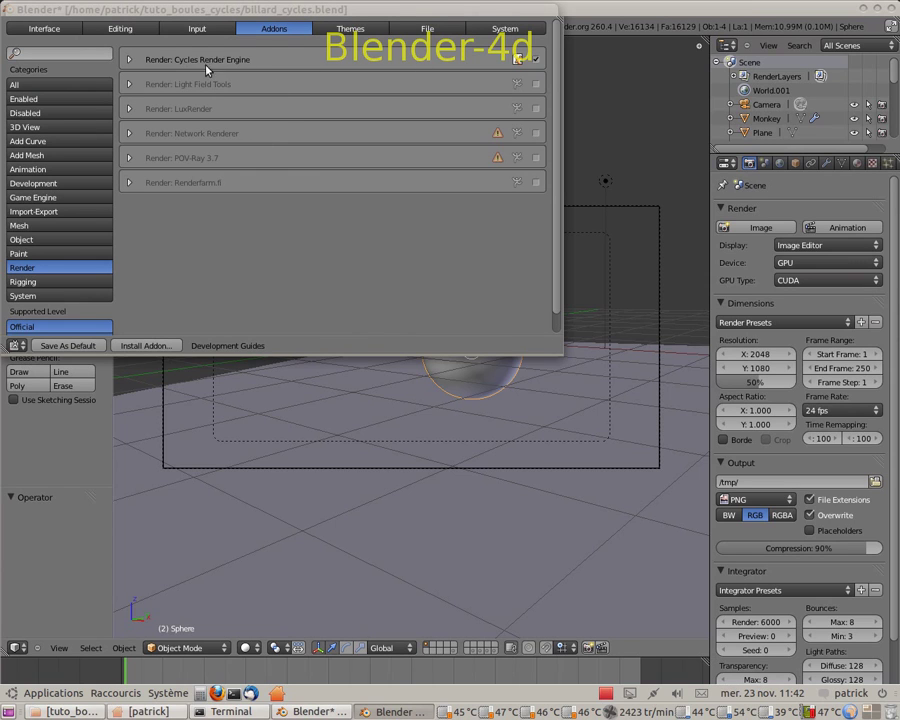
click(555, 8)
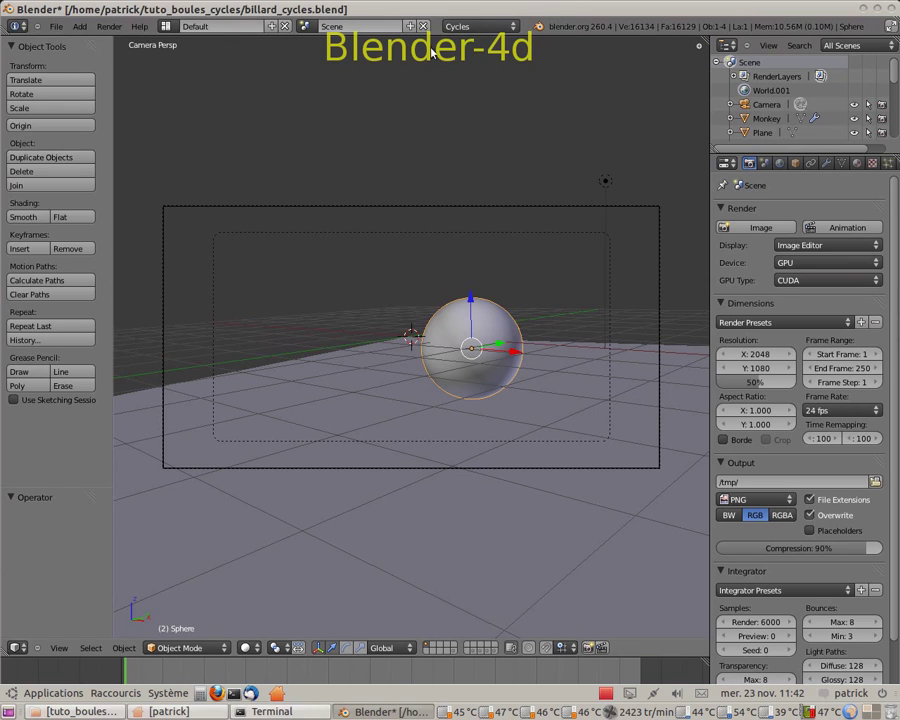
Step: Widen the render properties area and select GPU as the Cycles render device with CUDA as the GPU type
click(514, 29)
drag(709, 263, 651, 263)
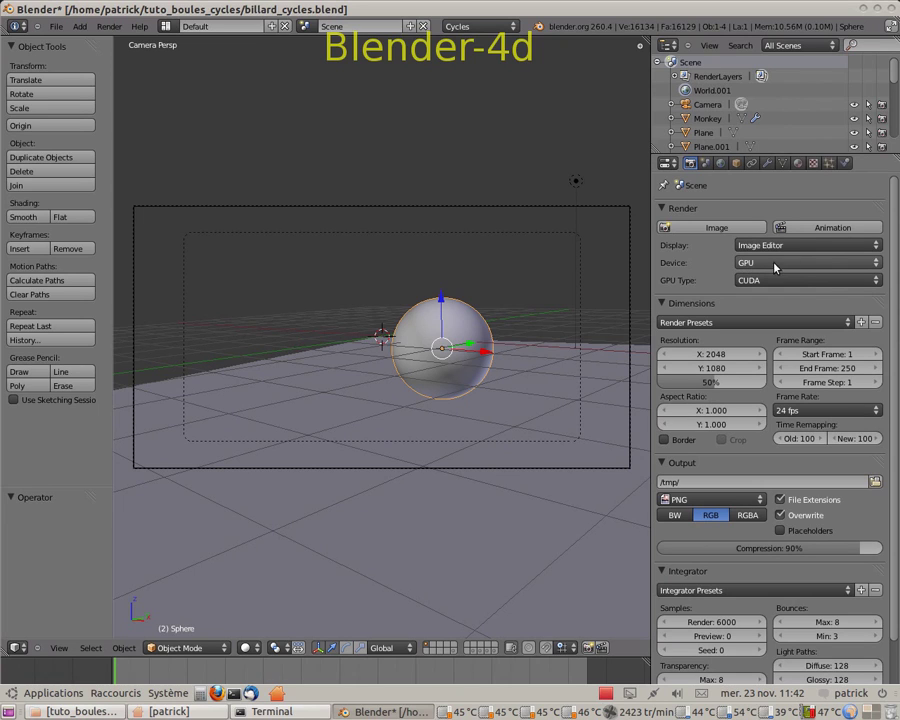
click(878, 264)
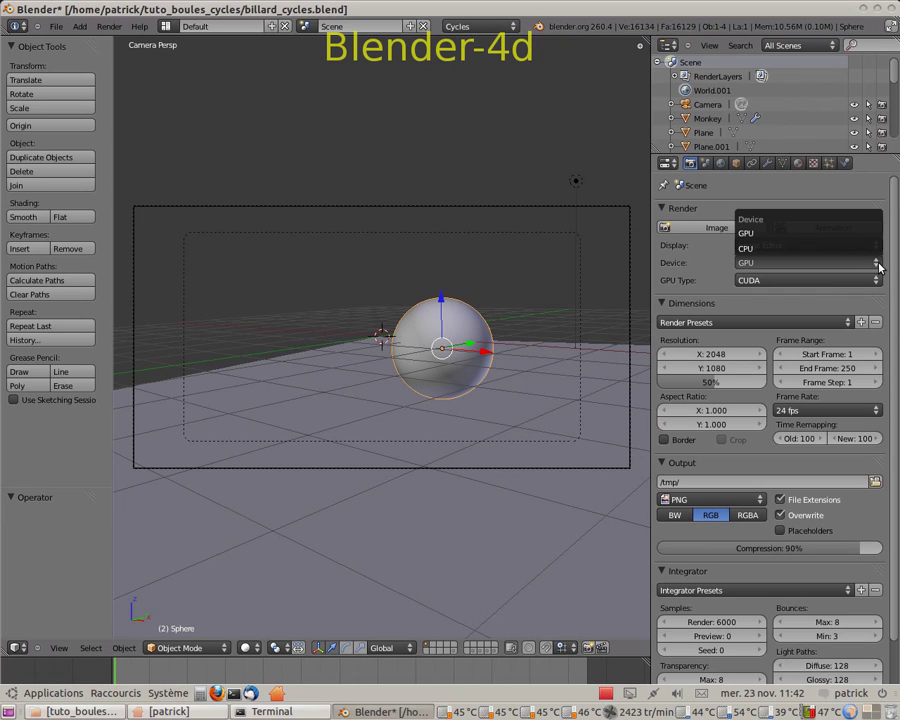
click(746, 233)
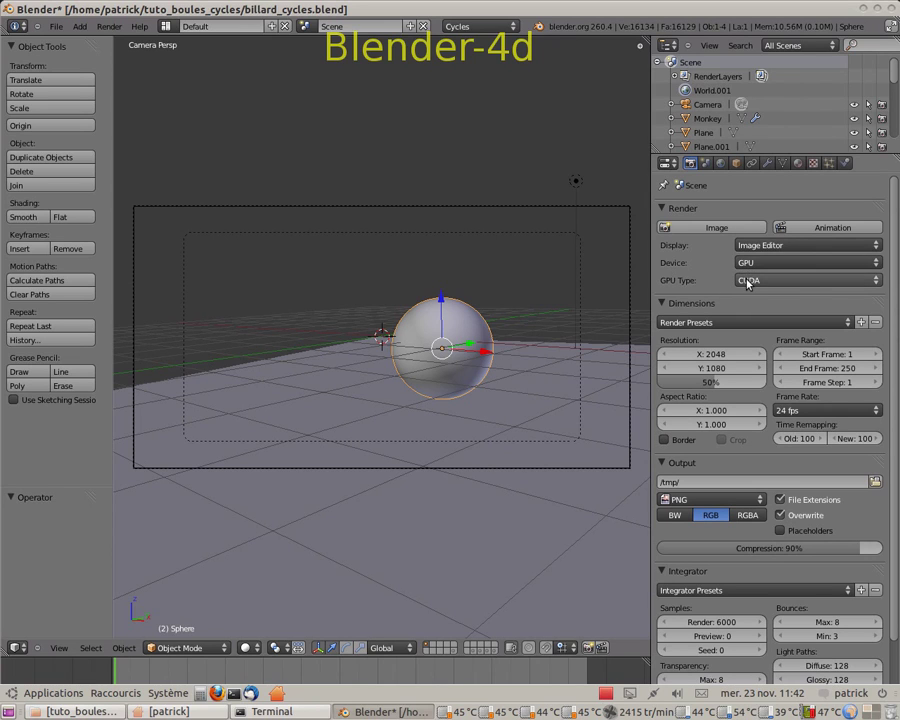
click(878, 283)
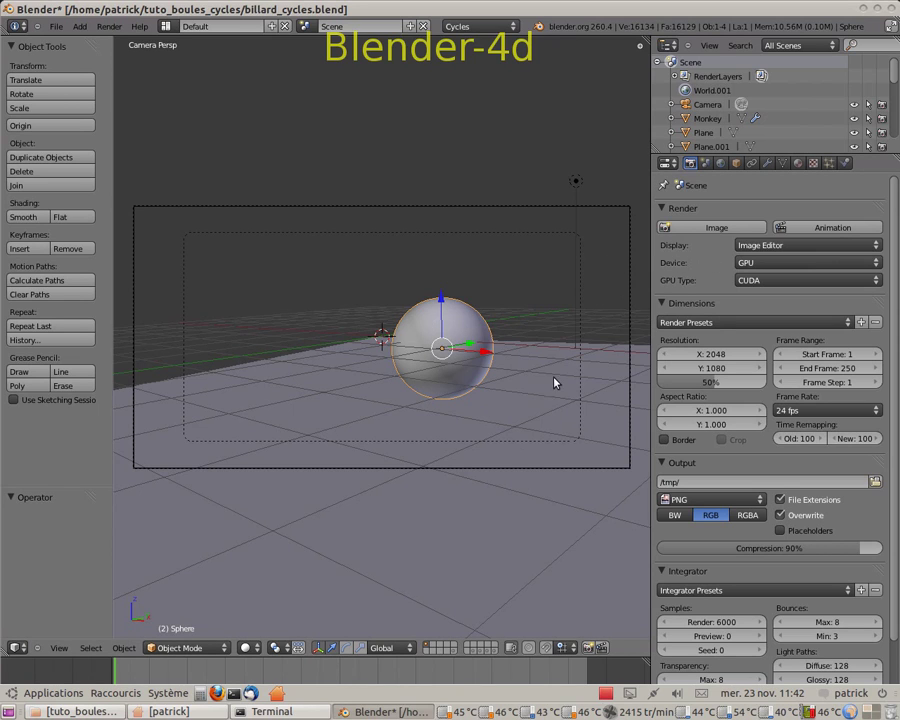
Step: Switch the viewport to Rendered shading and try 117 preview samples before resetting the preview samples to 0
click(256, 651)
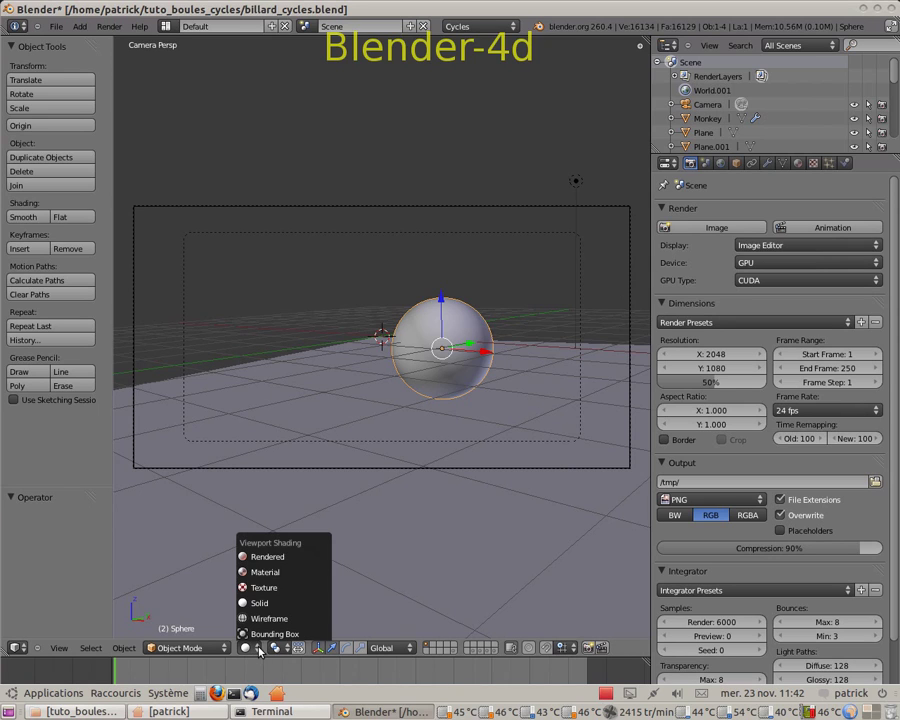
click(267, 558)
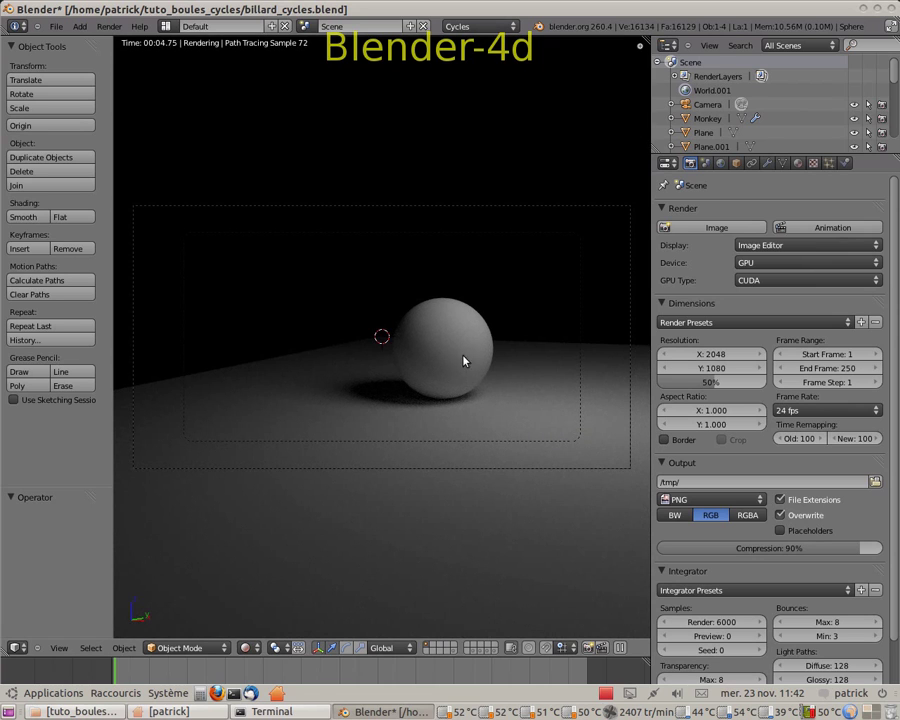
drag(700, 636, 745, 645)
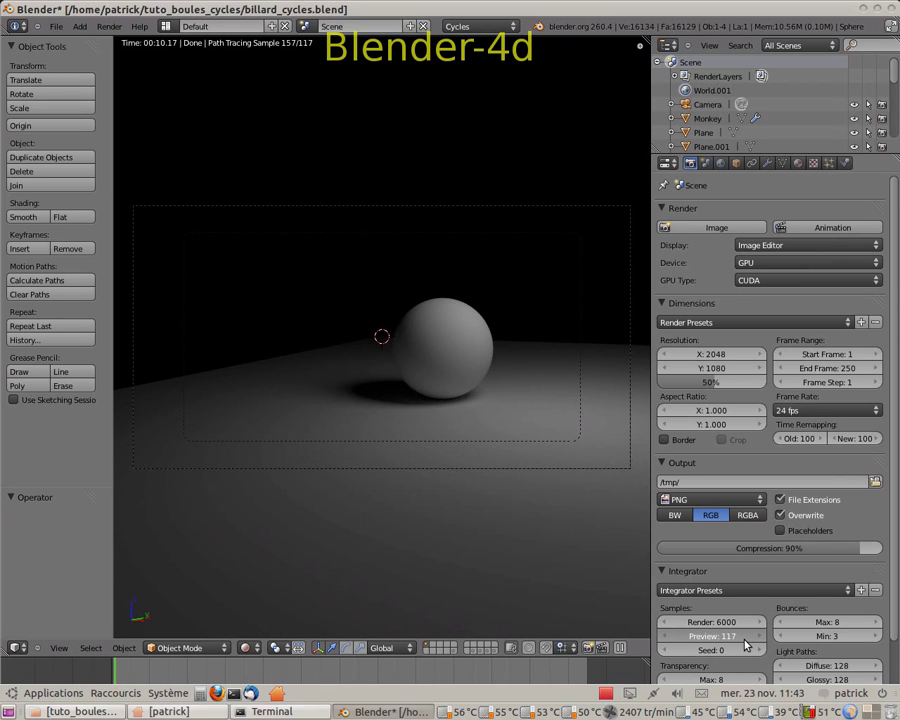
drag(745, 645, 703, 647)
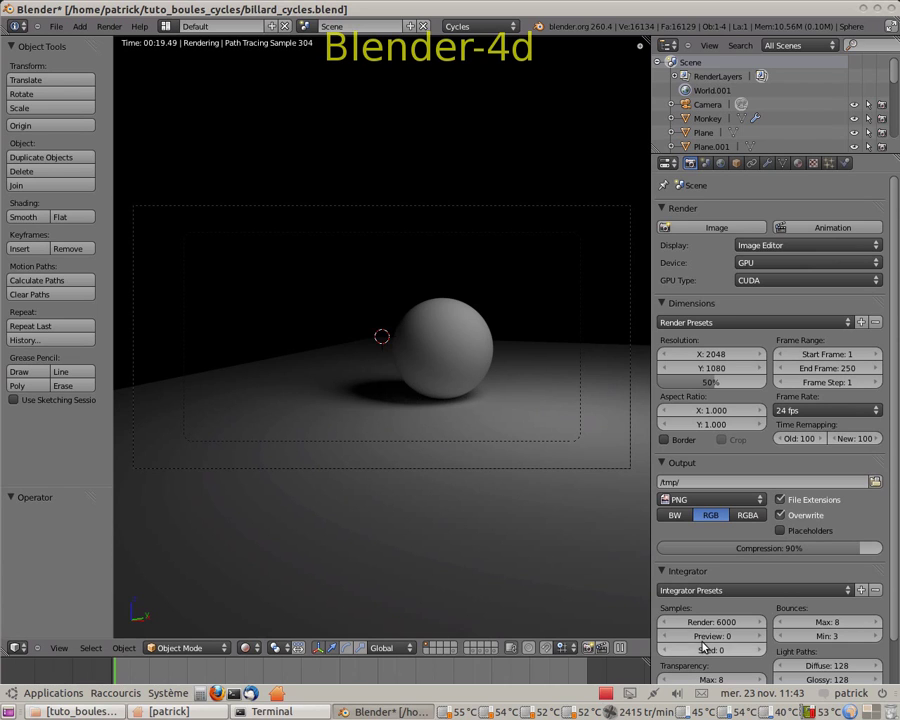
Step: Set the Integrator's render samples to 10000
click(711, 622)
text(1)
key(Return)
key(ctrl+z)
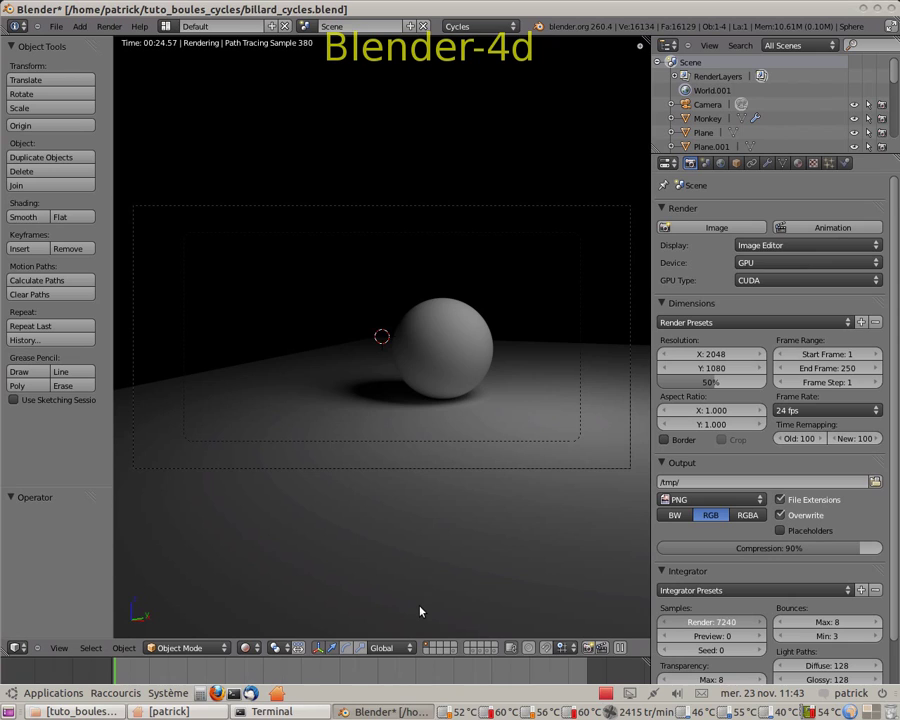
mouse_move(402, 606)
mouse_down()
mouse_move(390, 604)
mouse_move(405, 613)
mouse_up()
click(720, 621)
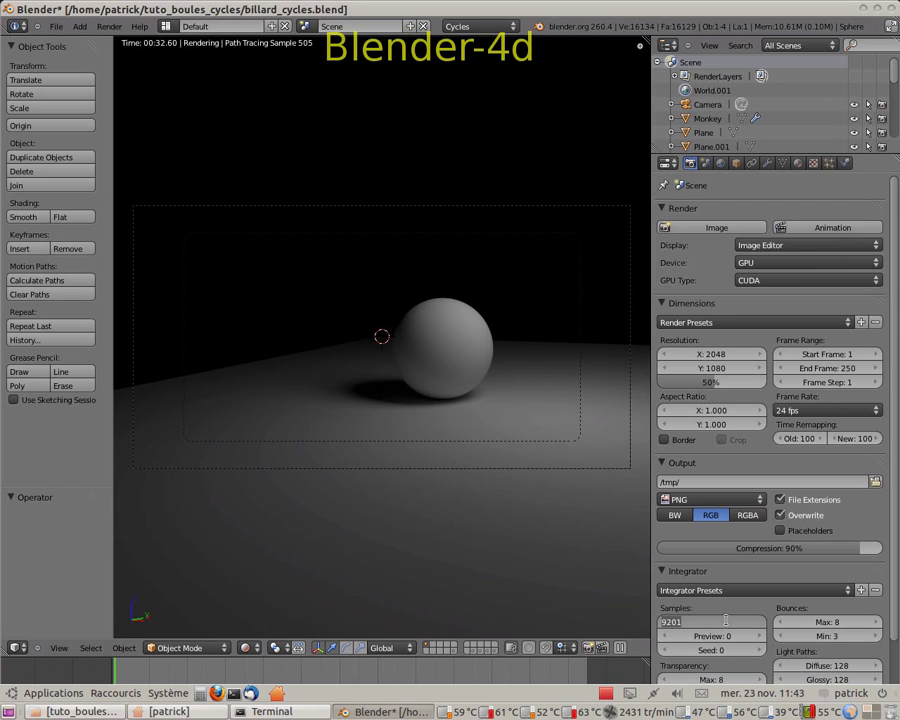
text(10000)
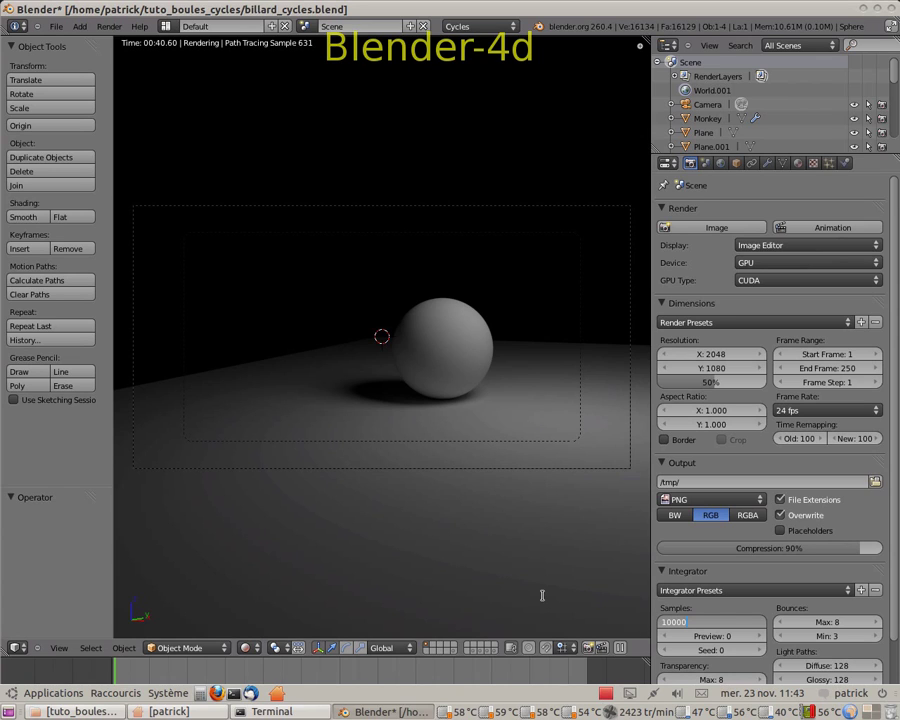
key(Return)
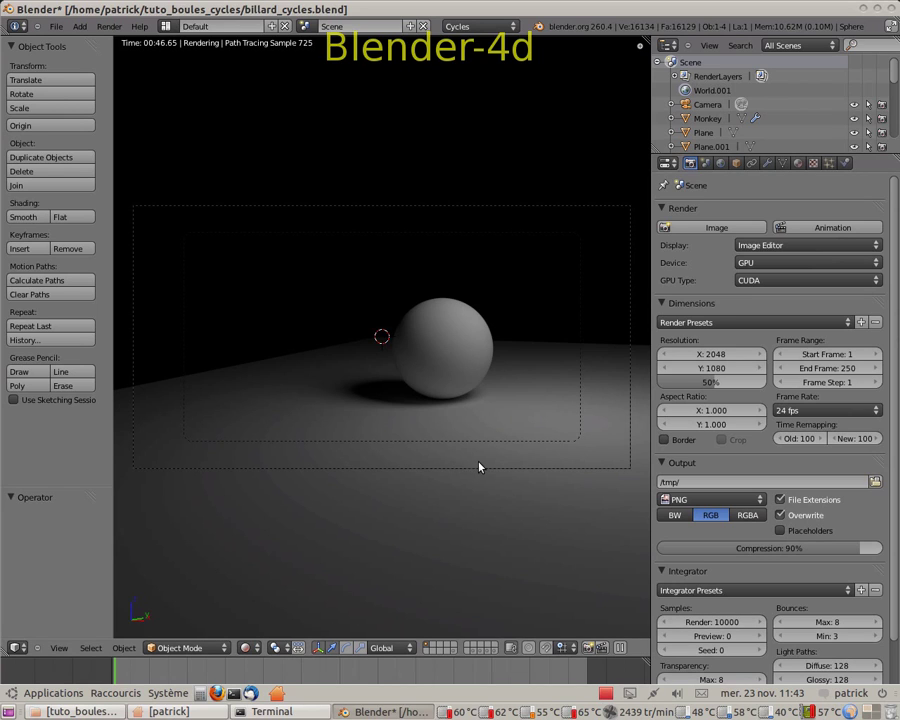
Step: Switch the 3D viewport from Rendered to Solid shading
click(287, 651)
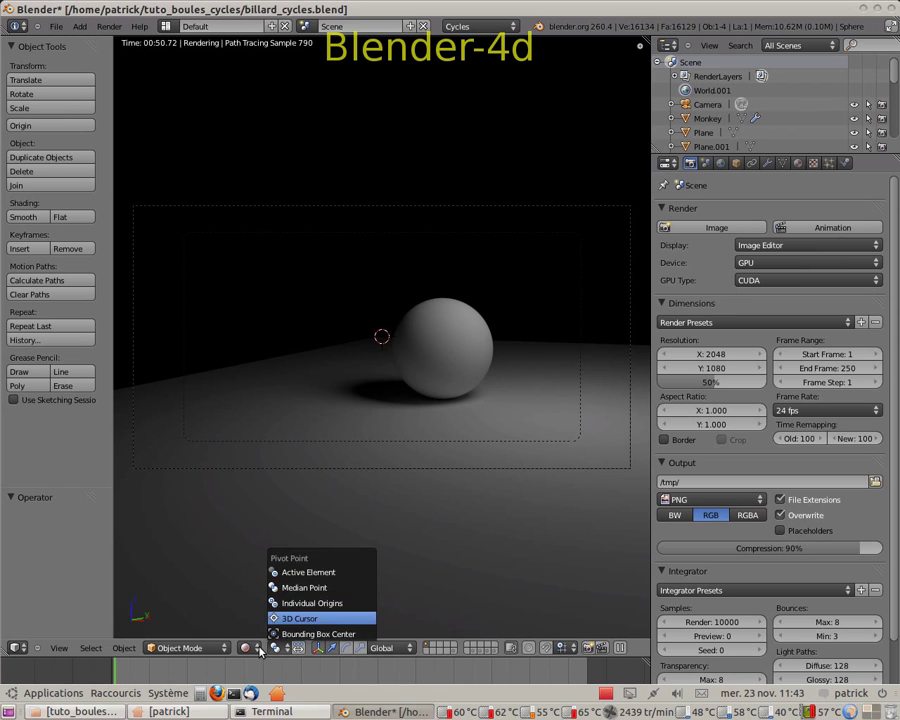
click(258, 651)
click(258, 651)
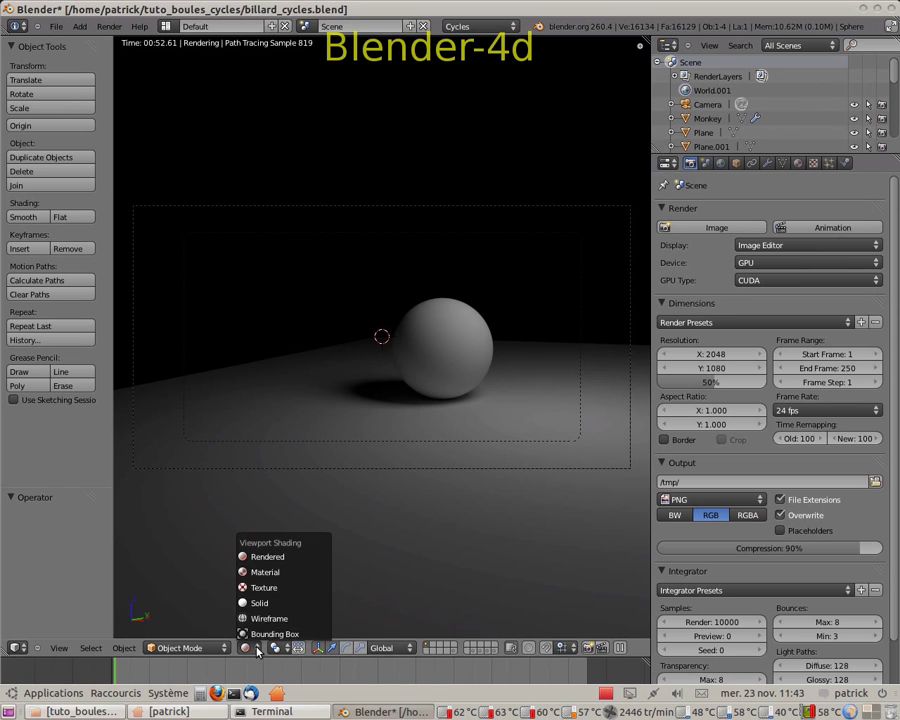
click(257, 648)
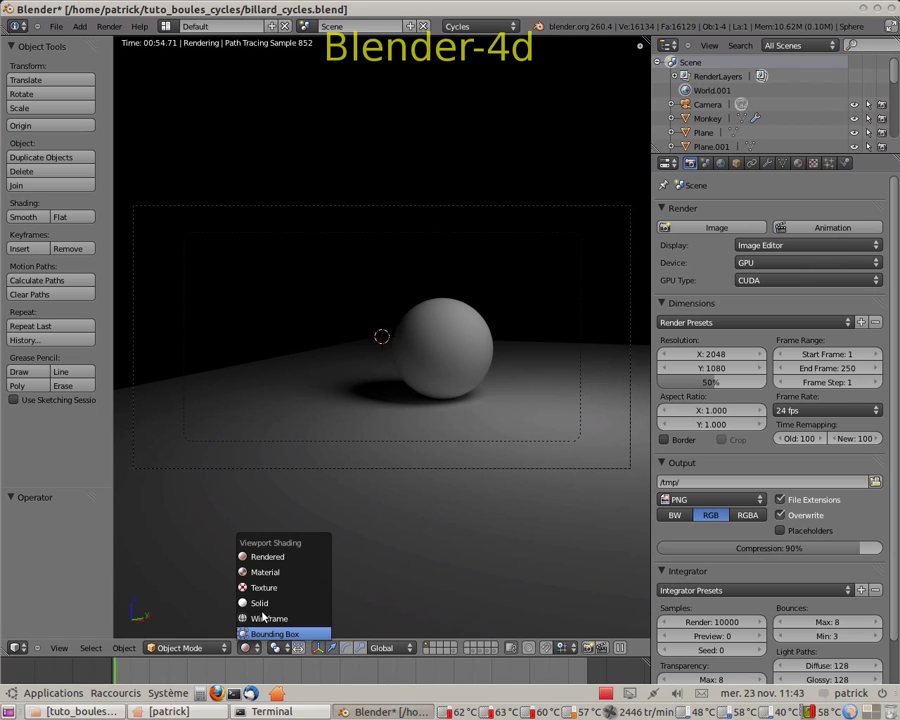
click(262, 603)
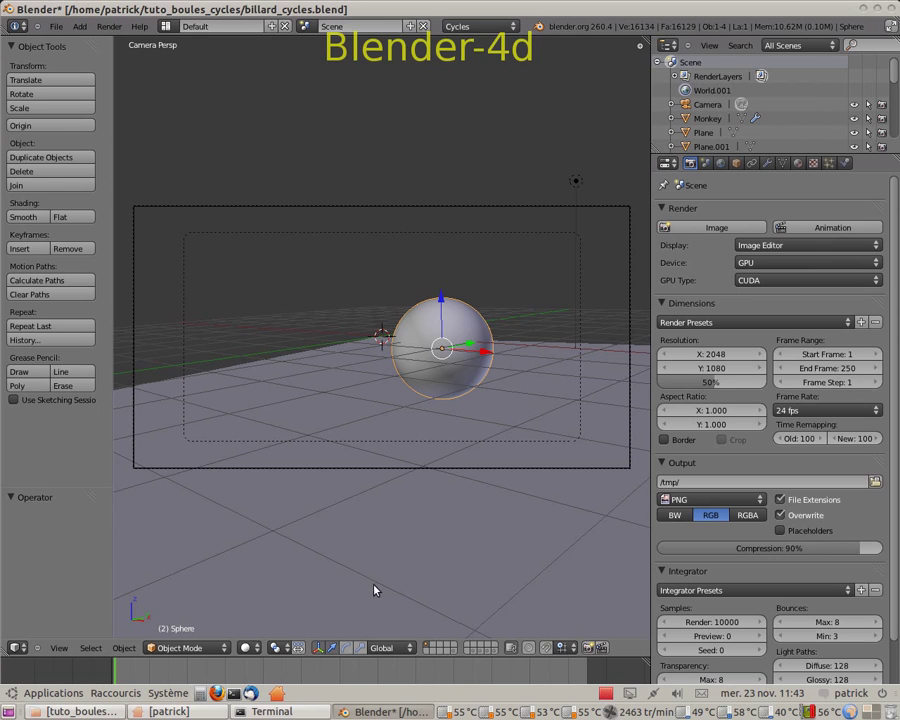
Step: Preview the scene in Rendered viewport shading, viewing the ball and floor plane from several angles and distances
click(258, 649)
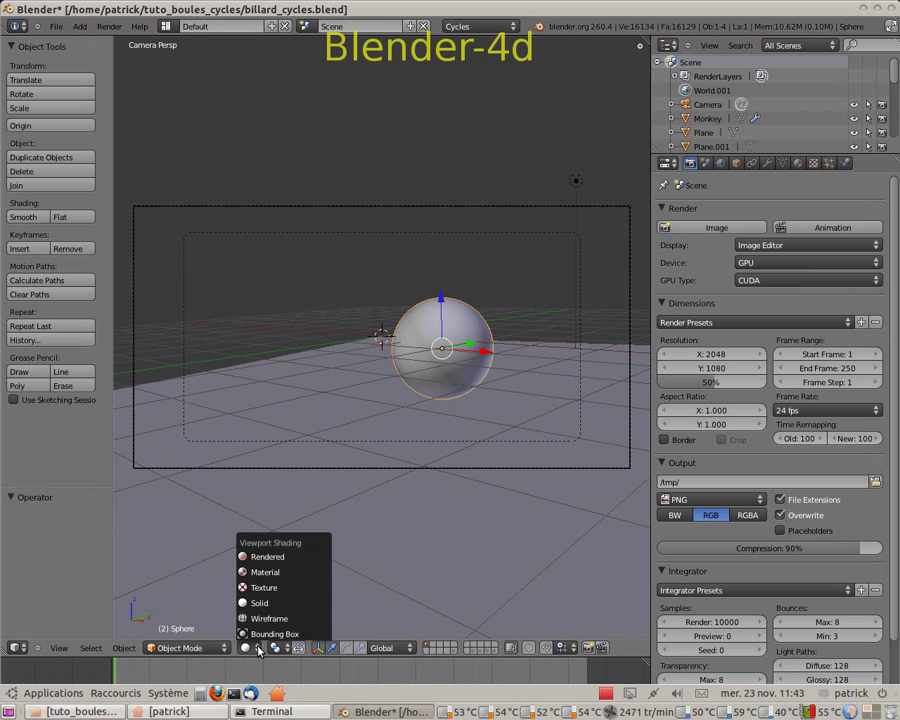
click(297, 558)
middle_drag(287, 538, 420, 380)
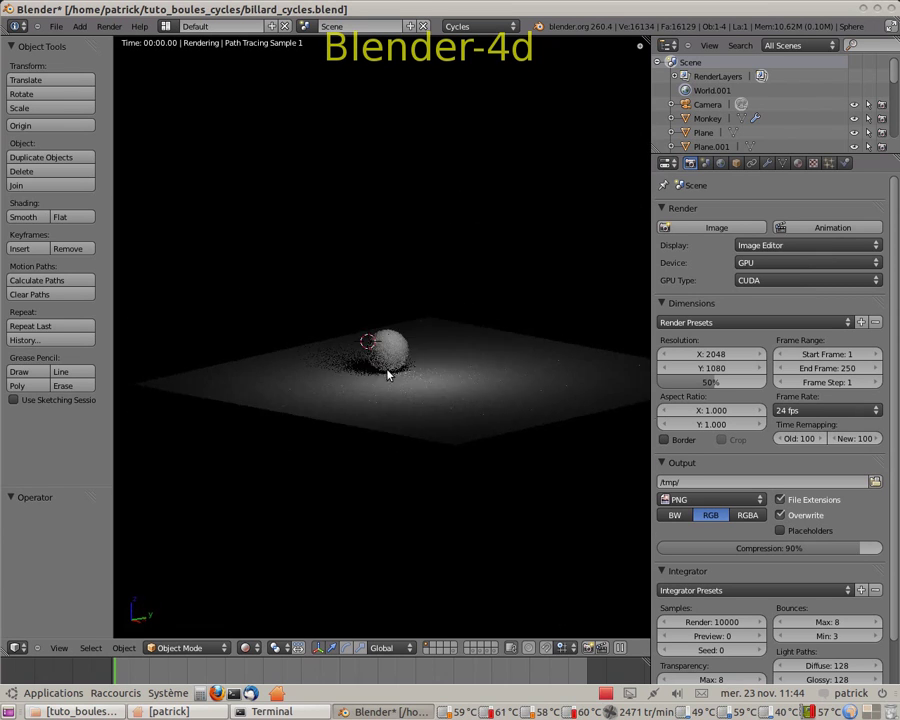
scroll(443, 363, up, 5)
middle_drag(473, 463, 515, 597)
scroll(520, 398, down, 4)
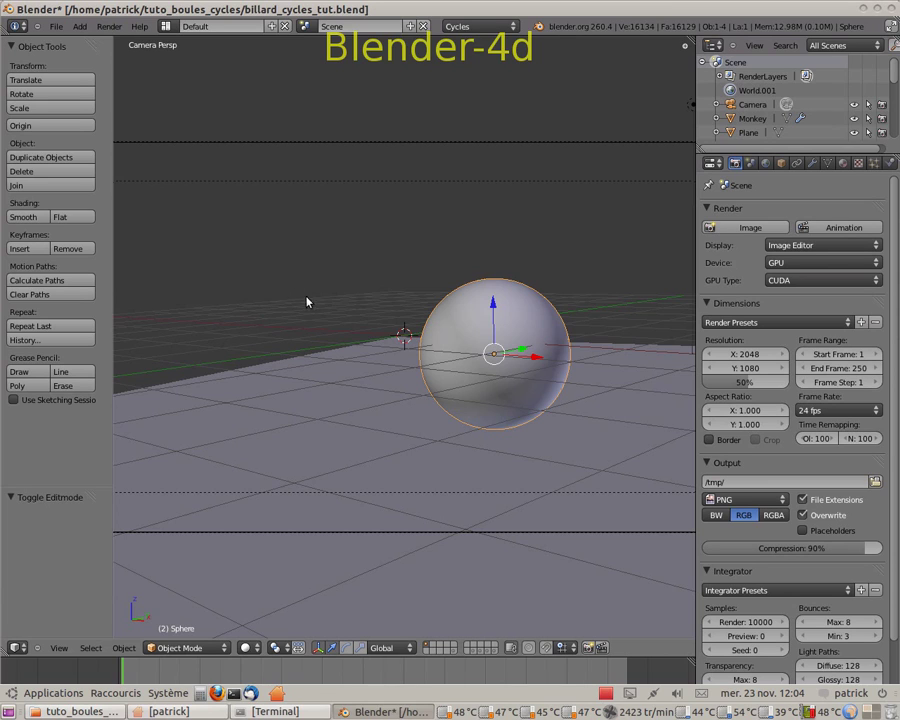
Step: In the right orthographic view, edit the sphere's mesh and select one horizontal edge loop above and one below its equator
right_click(530, 318)
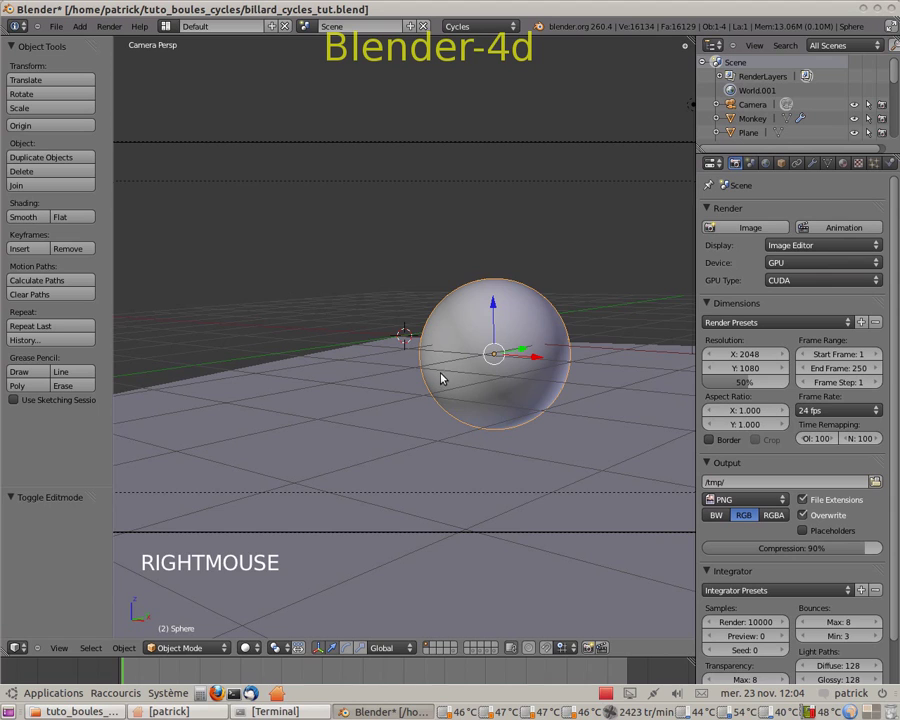
scroll(537, 332, up, 1)
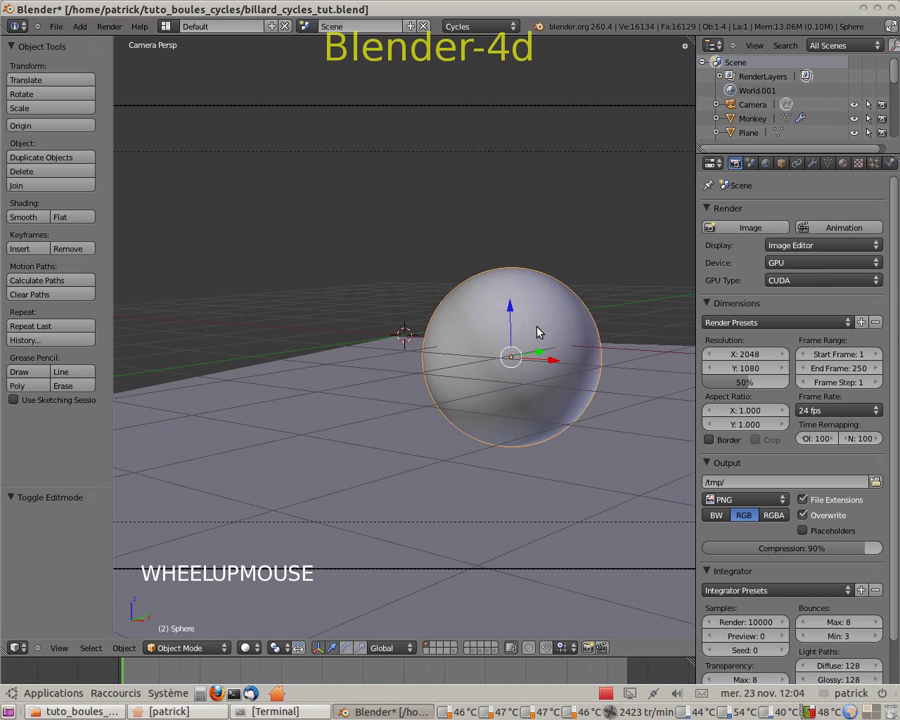
key(KP_3)
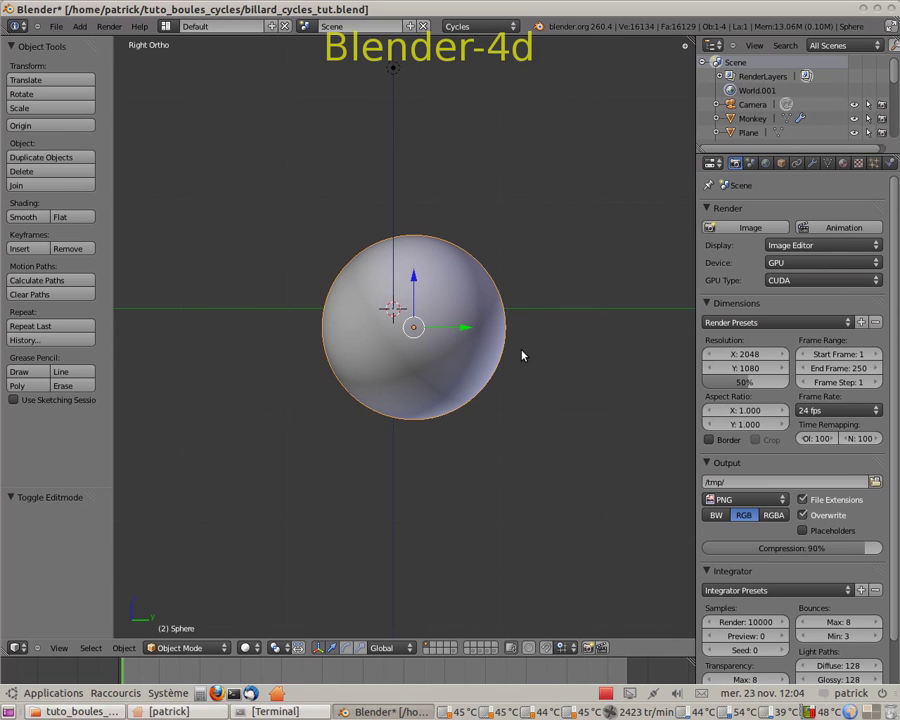
key(Tab)
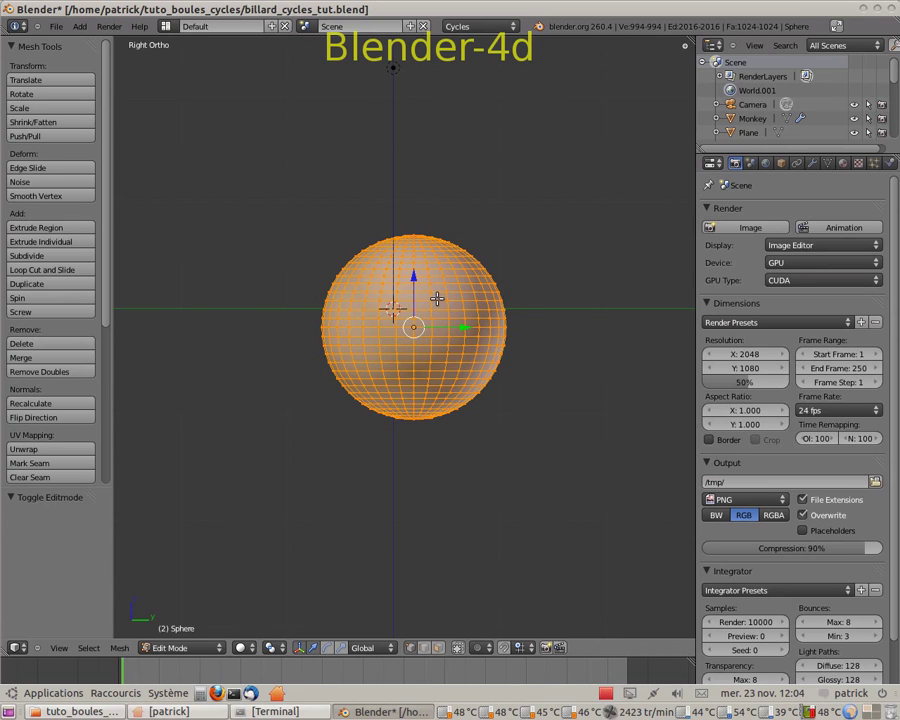
key(a)
key(a)
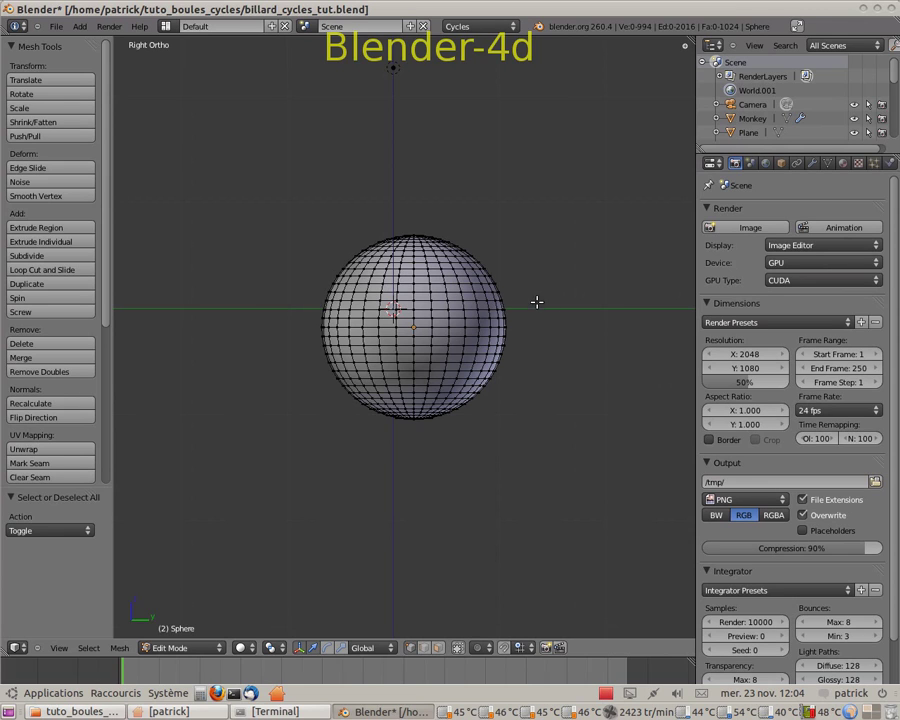
alt+shift+right_click(367, 276)
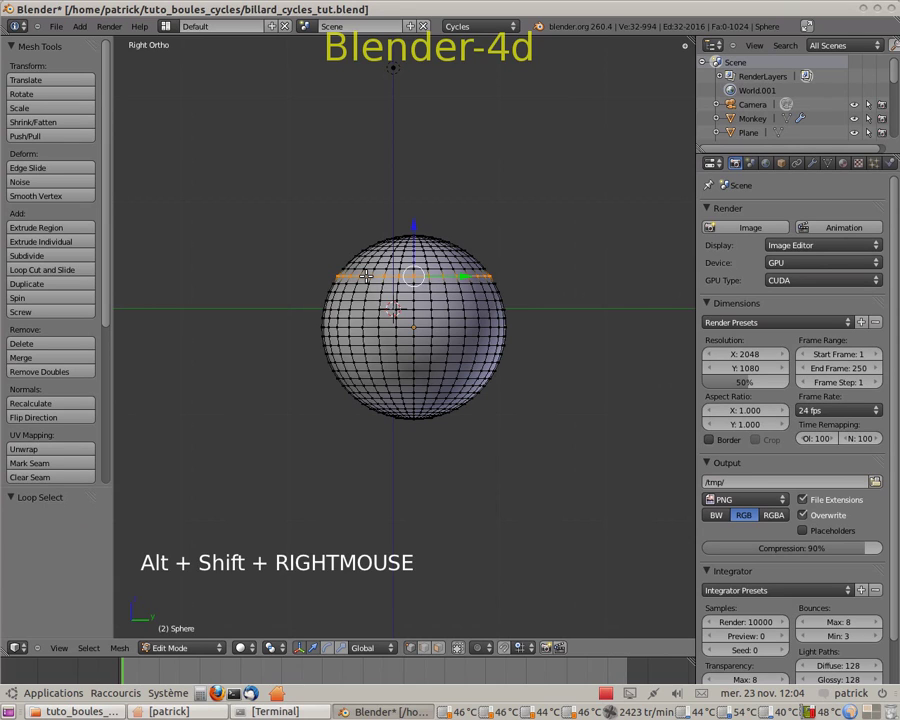
alt+shift+right_click(364, 379)
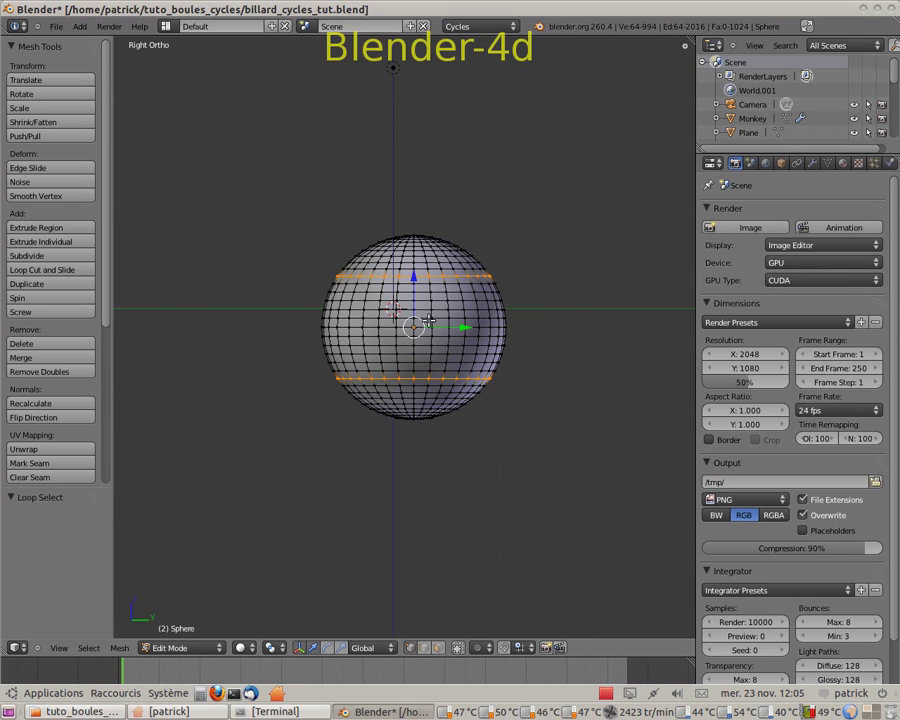
Step: Add the visible central vertical line of vertices between the two selected loops to the selection with Border Select
click(457, 650)
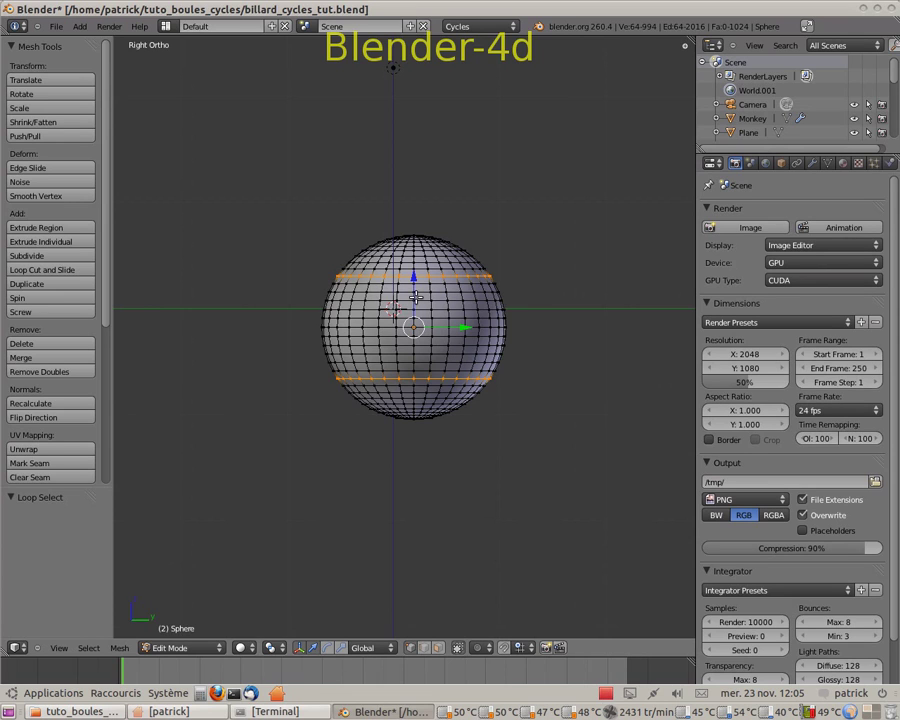
scroll(425, 298, up, 3)
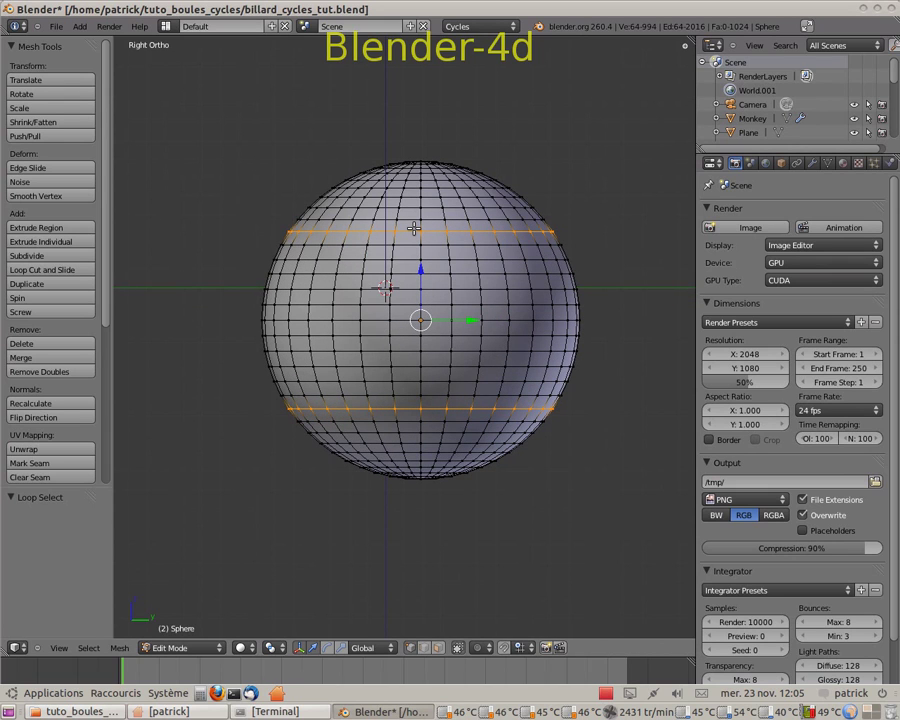
key(b)
drag(415, 230, 433, 410)
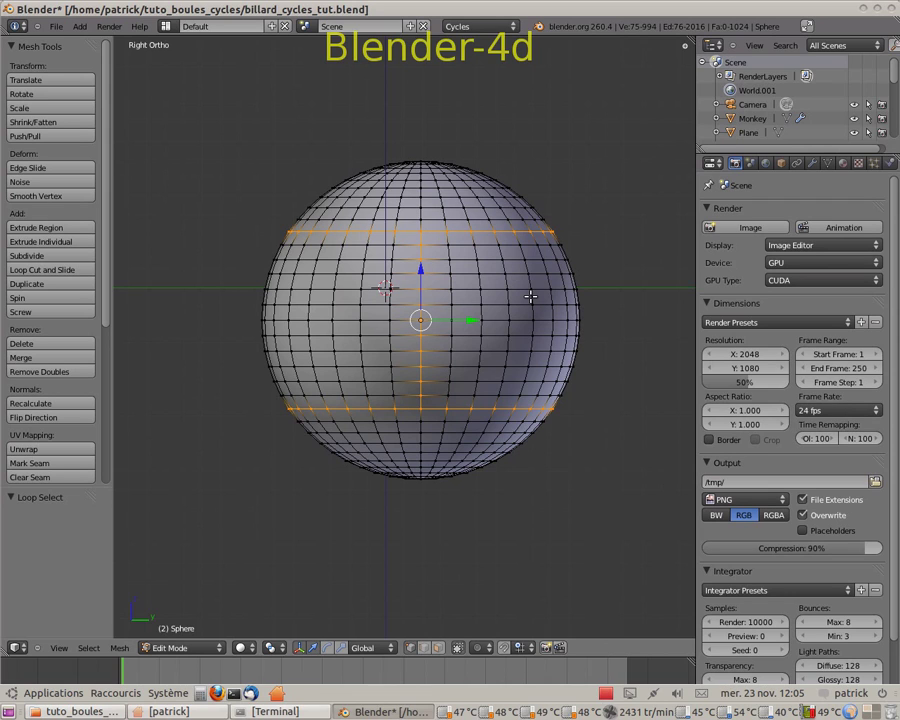
Step: Mark the selected edges as seams, check them on the sphere and leave its whole mesh deselected in Edit Mode
key(ctrl+e)
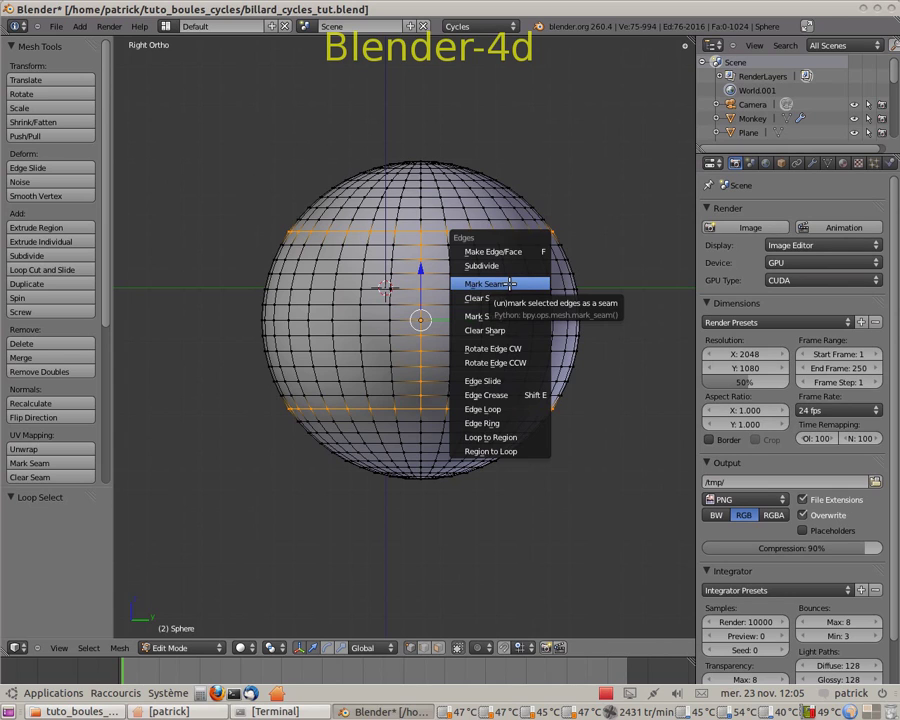
click(510, 284)
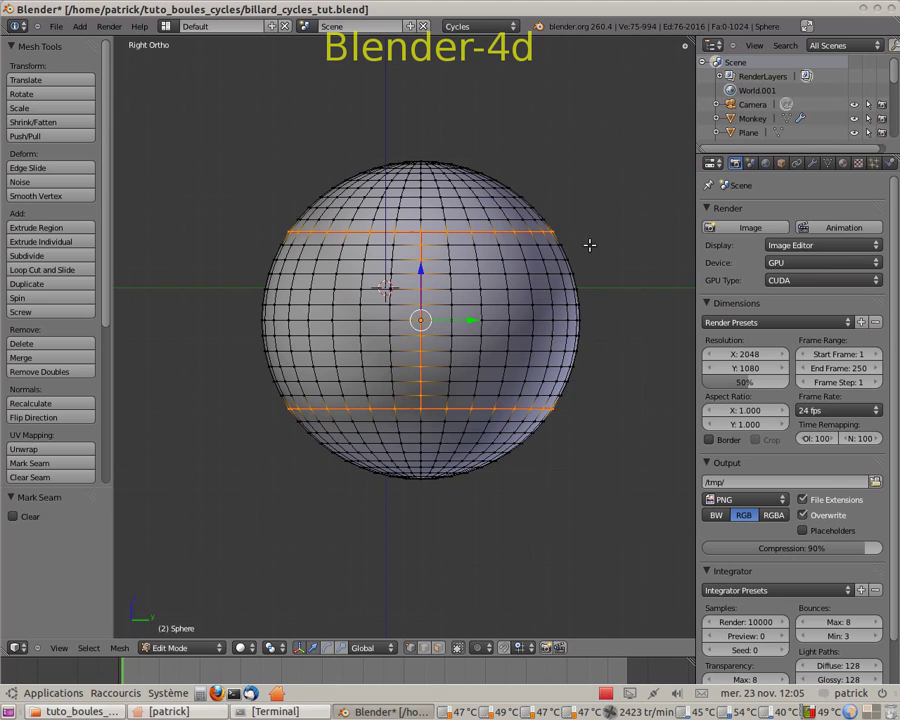
key(Tab)
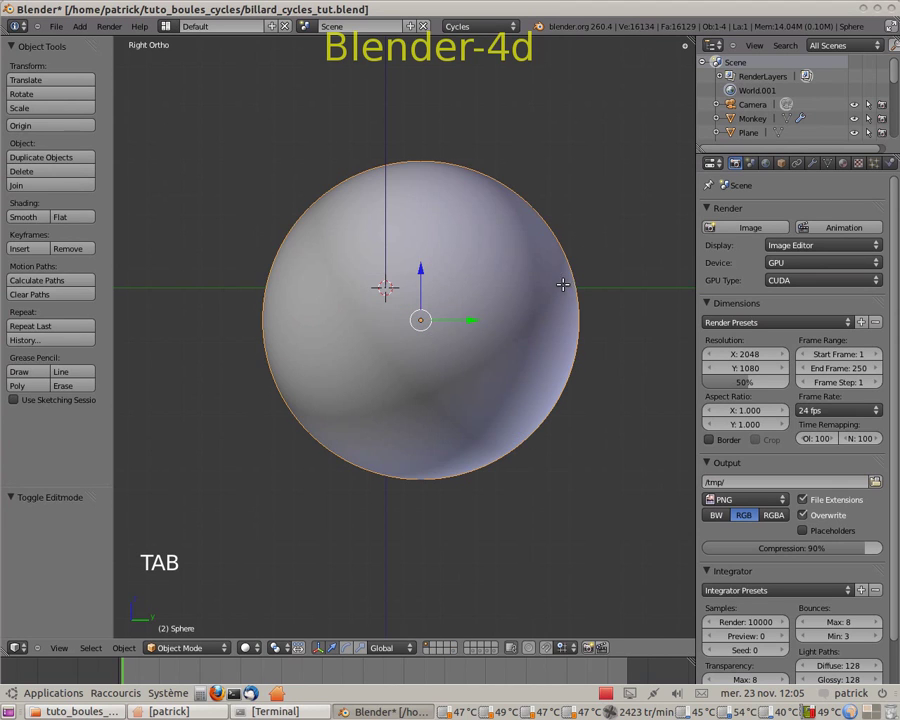
key(Tab)
key(a)
key(a)
key(a)
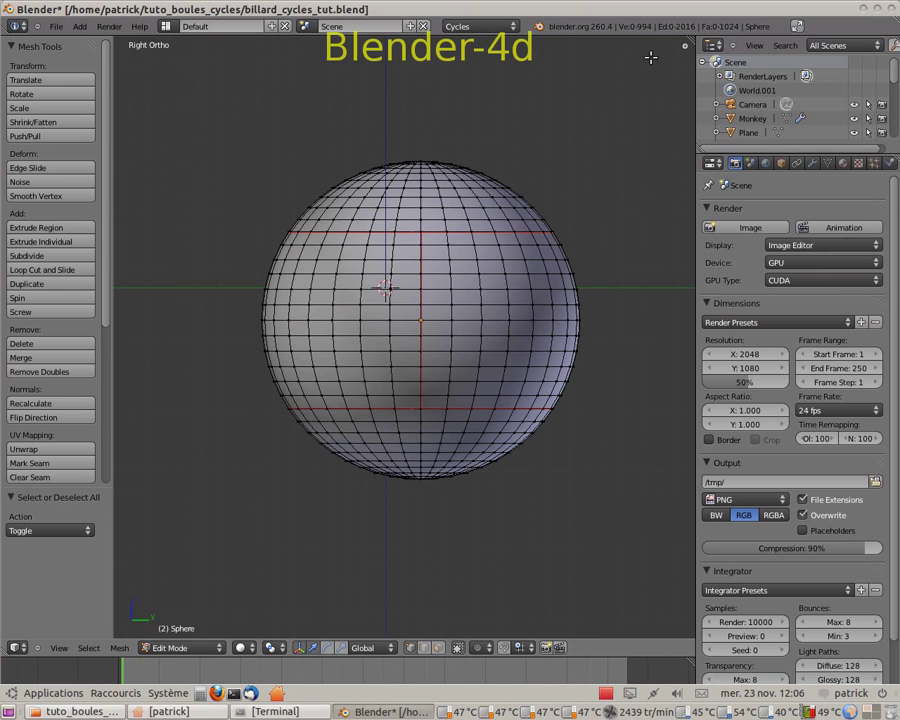
Step: Split the 3D view into two stacked areas and change the upper one to a UV/Image Editor
drag(690, 40, 686, 308)
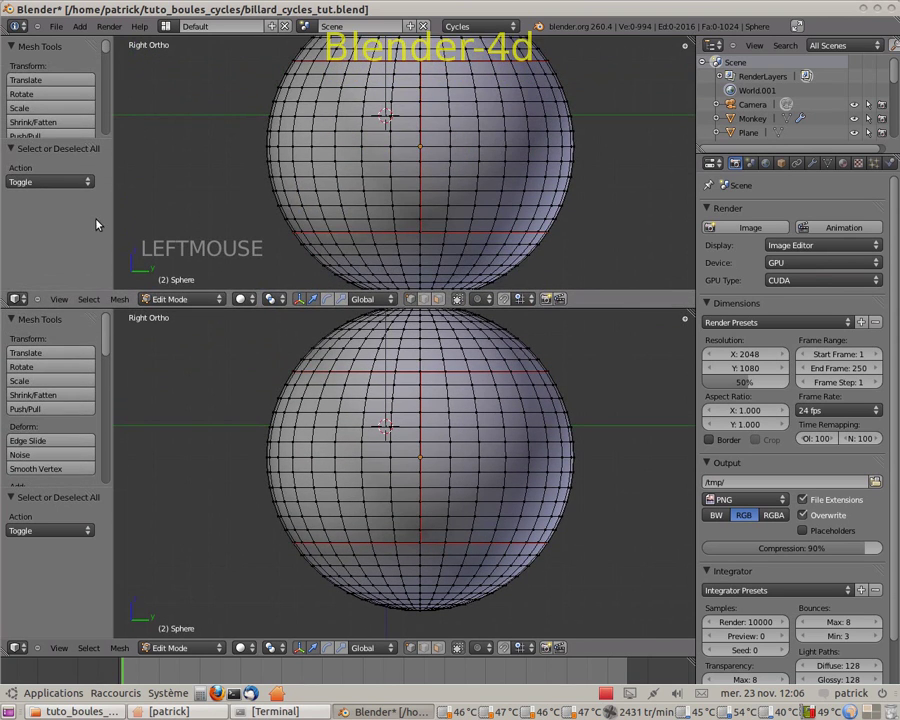
click(17, 299)
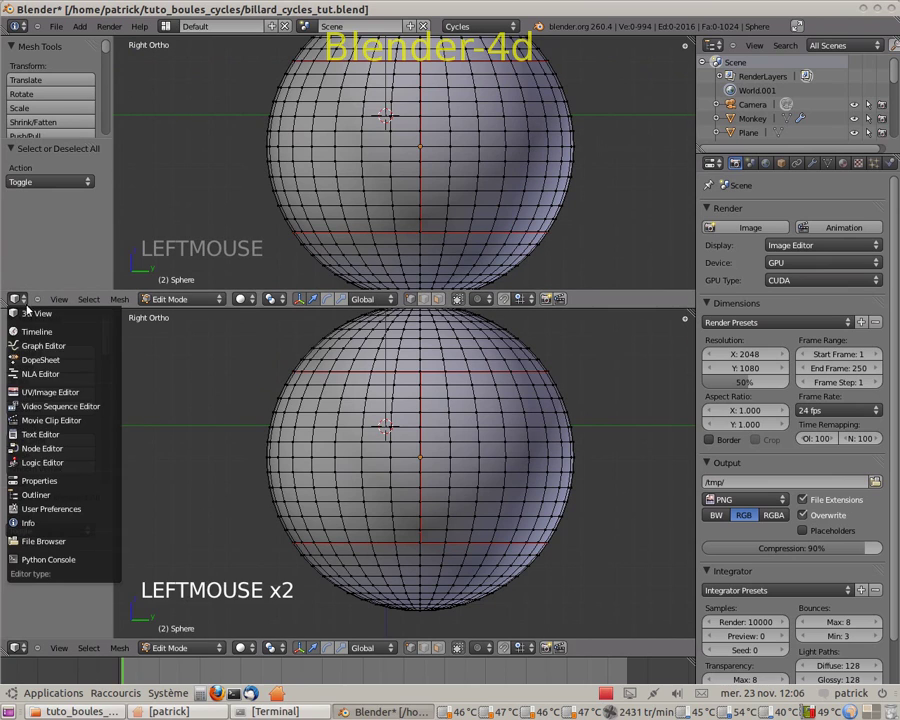
click(46, 392)
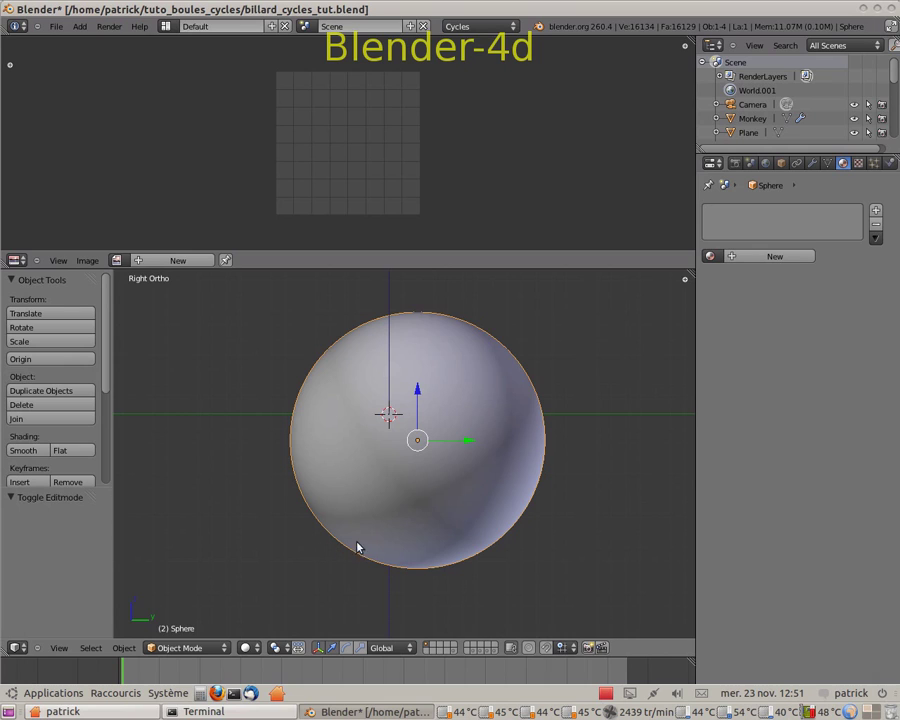
Step: Give the sphere a new material with an Image Texture as its Diffuse BSDF color and UV texture coordinates as the vector
click(771, 257)
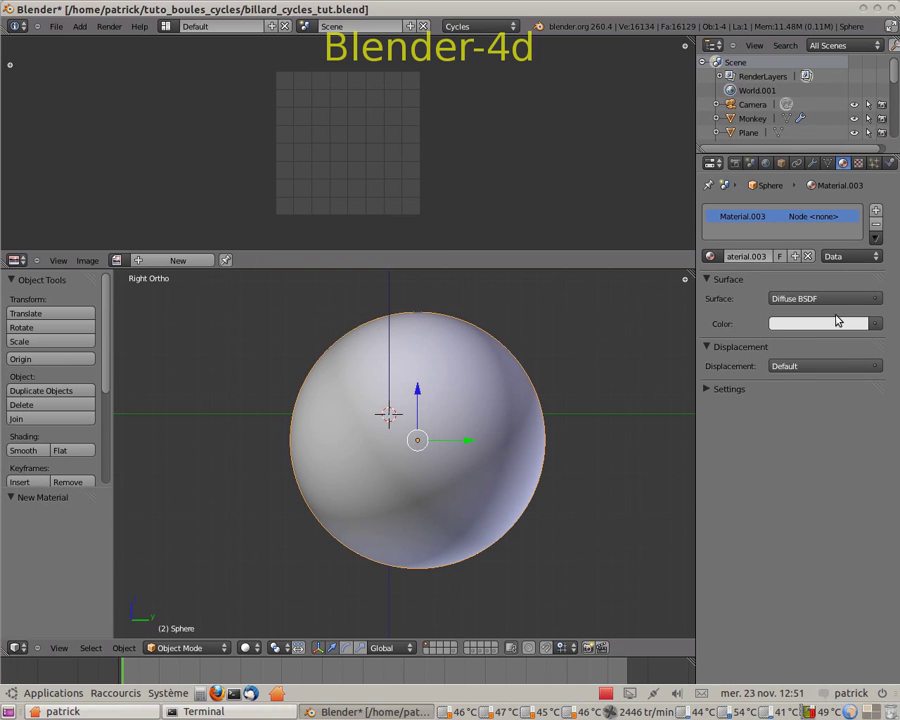
click(876, 325)
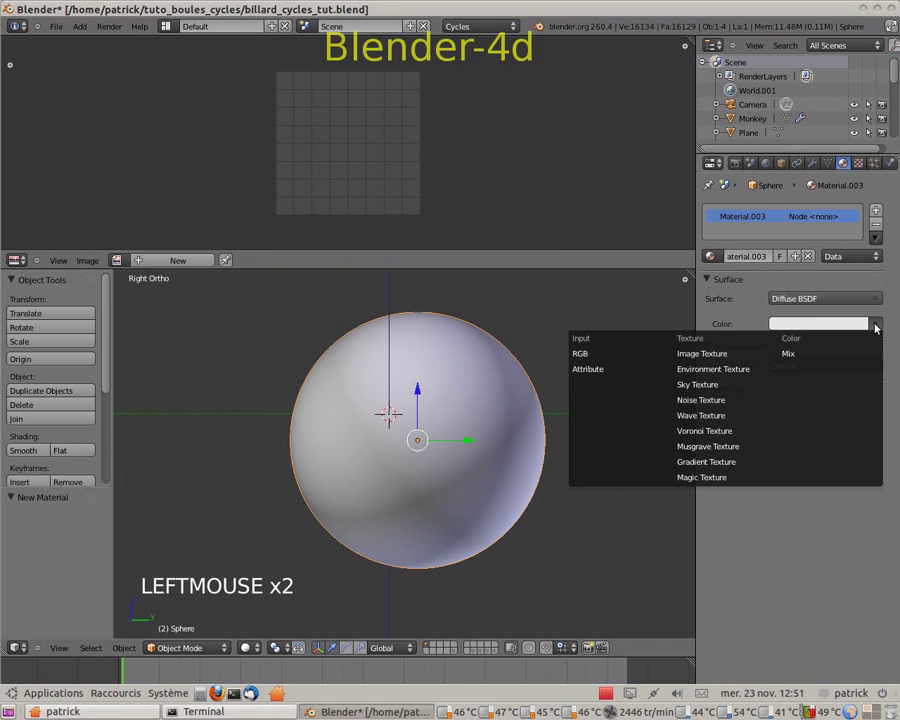
click(740, 356)
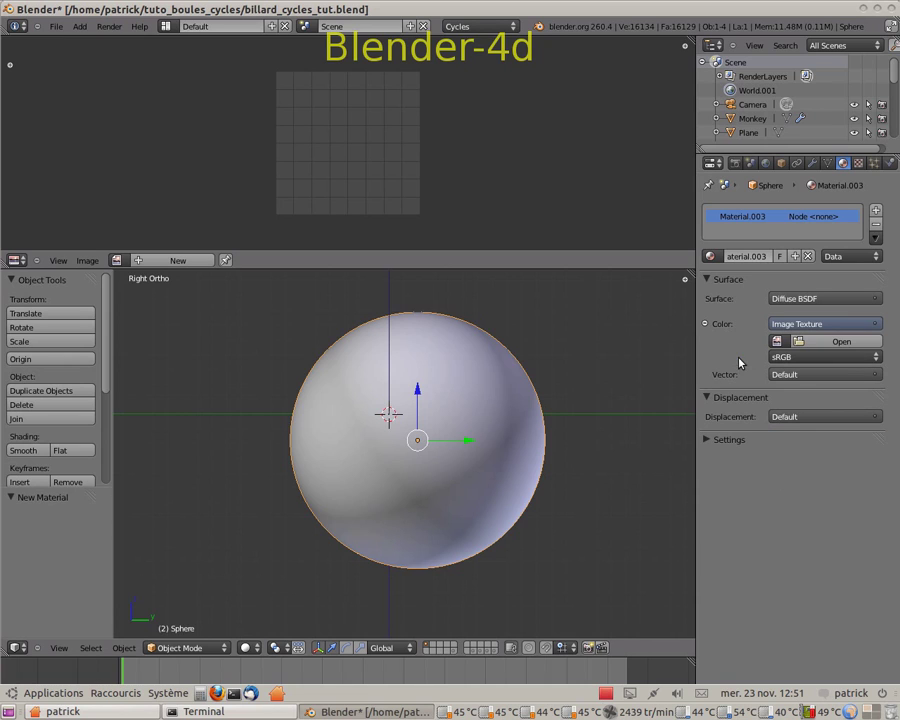
click(879, 375)
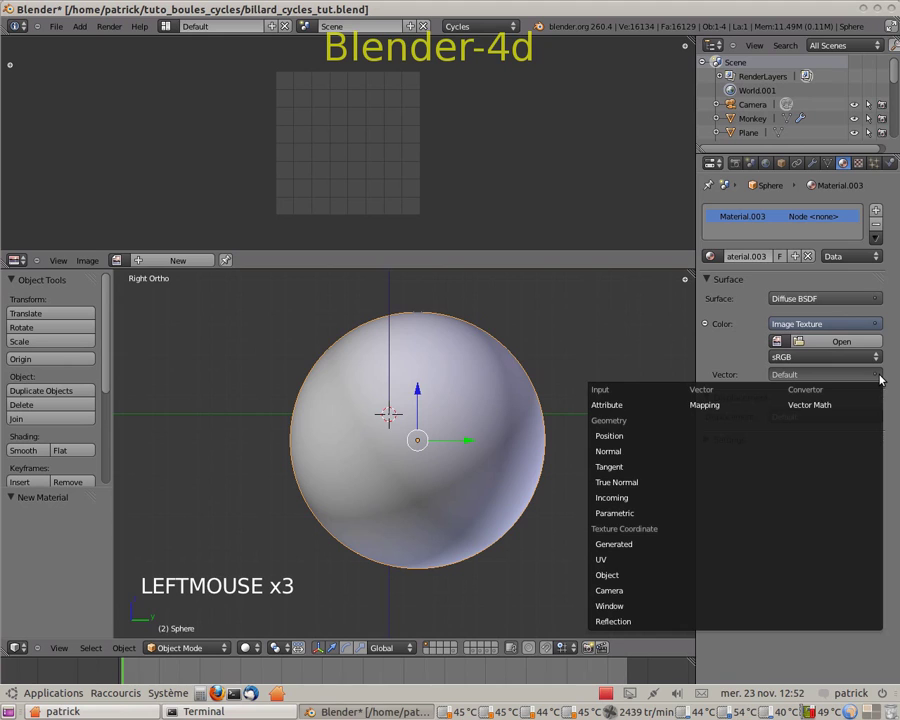
click(640, 559)
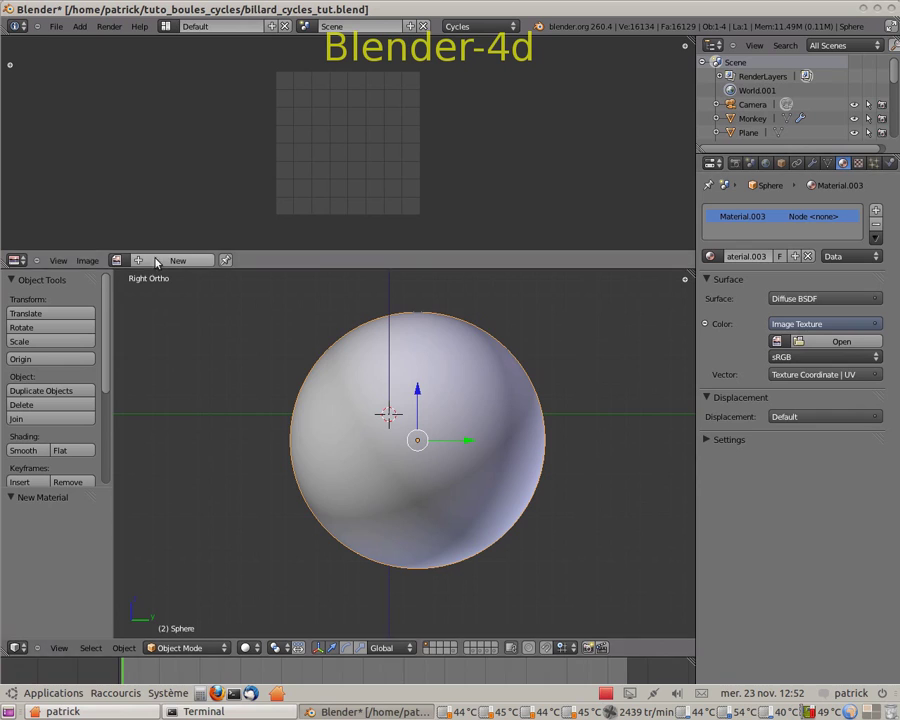
Step: Start a new image in the UV/Image Editor and name it uv_boules
click(89, 264)
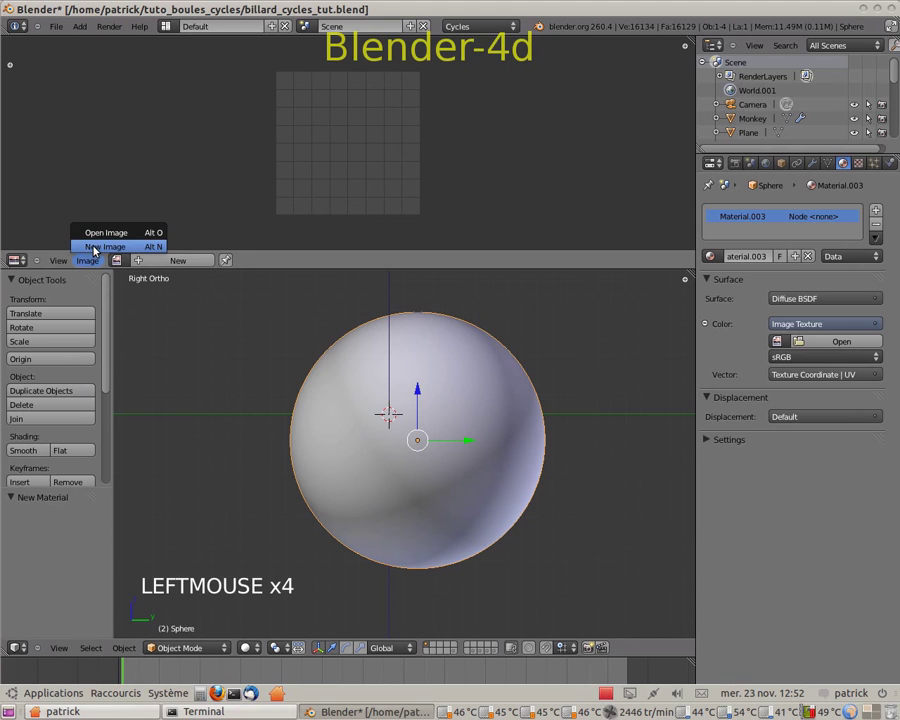
click(94, 249)
click(150, 234)
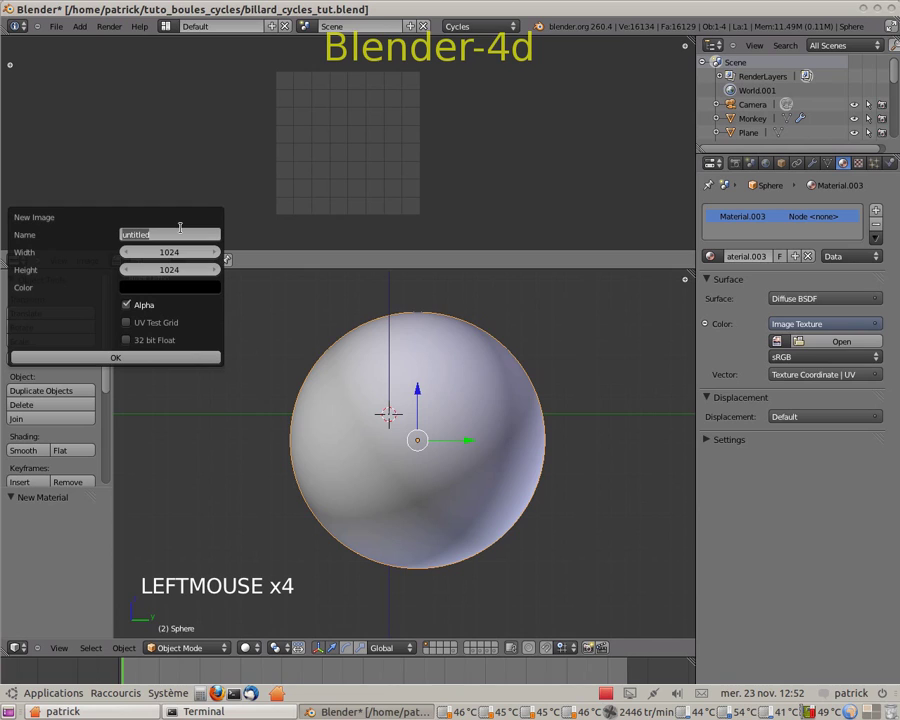
key(BackSpace)
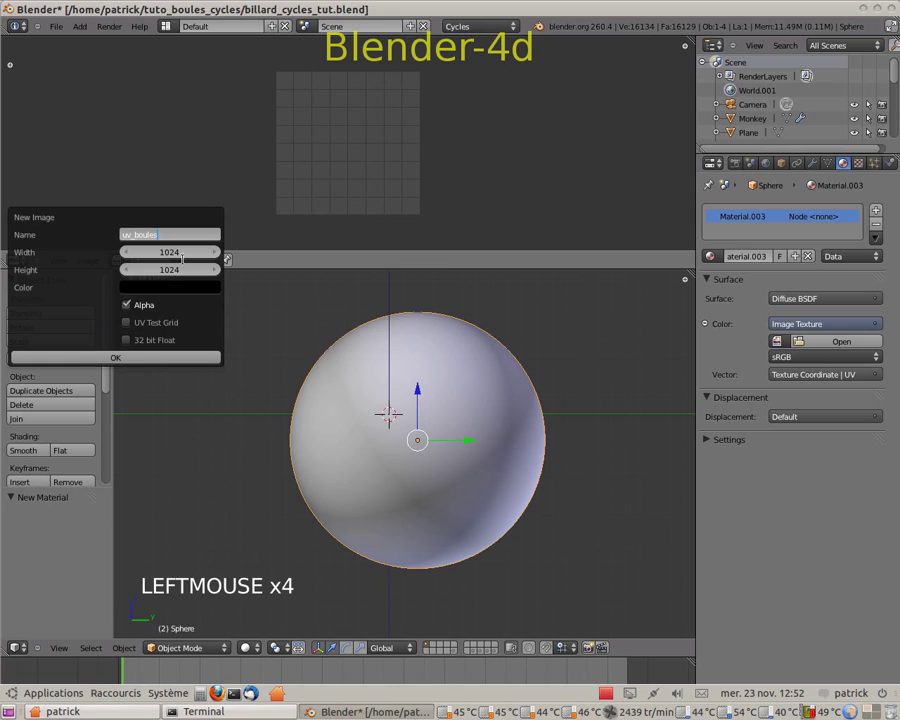
key(Return)
Step: Set both the width and the height of the new image to 2048
click(182, 255)
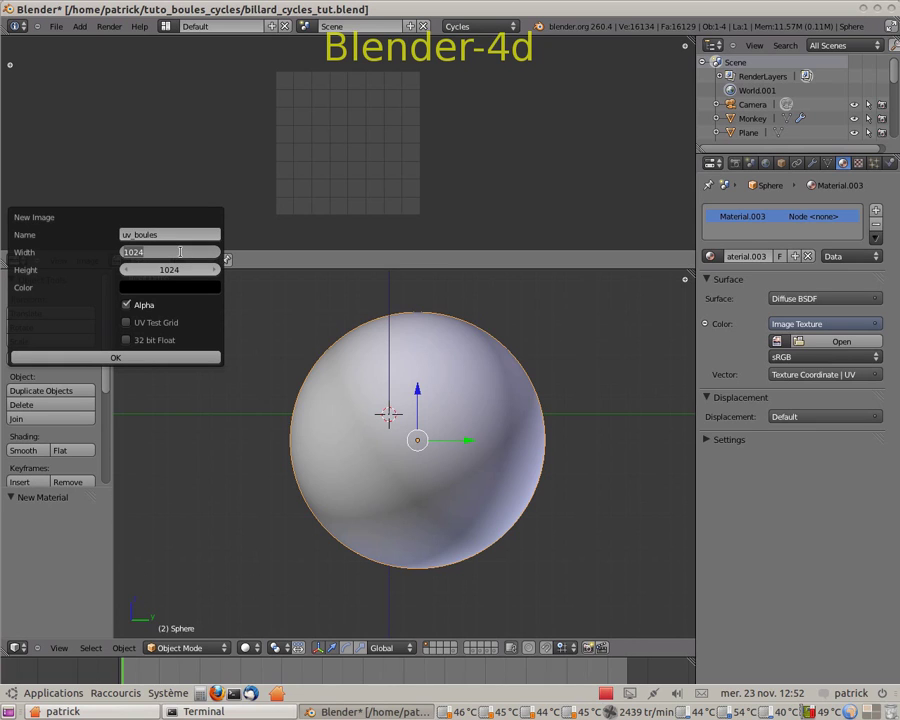
text(2048)
key(Return)
click(182, 270)
text(2)
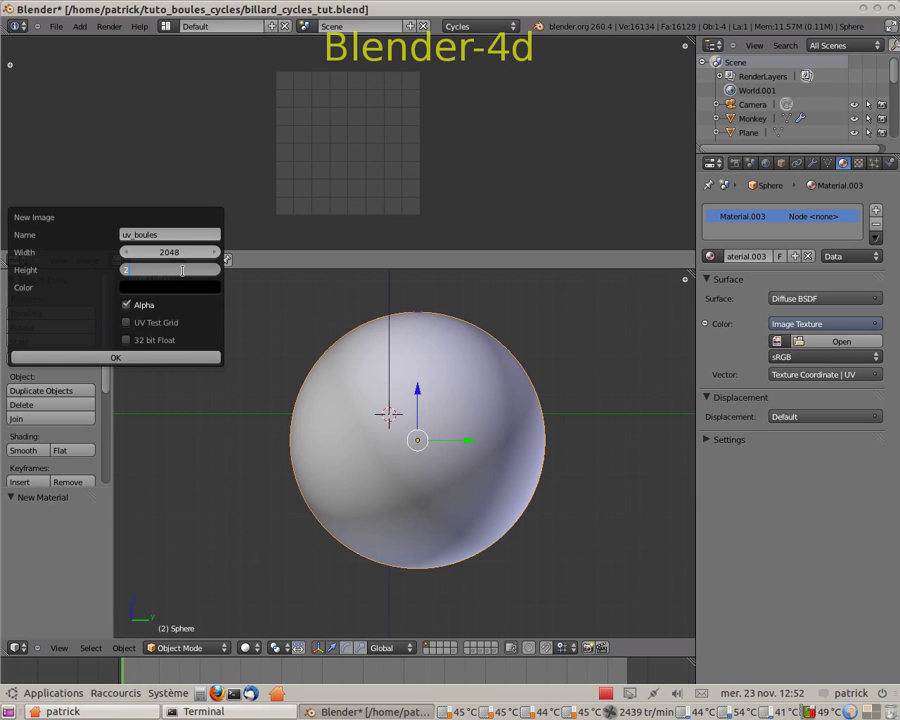
key(Return)
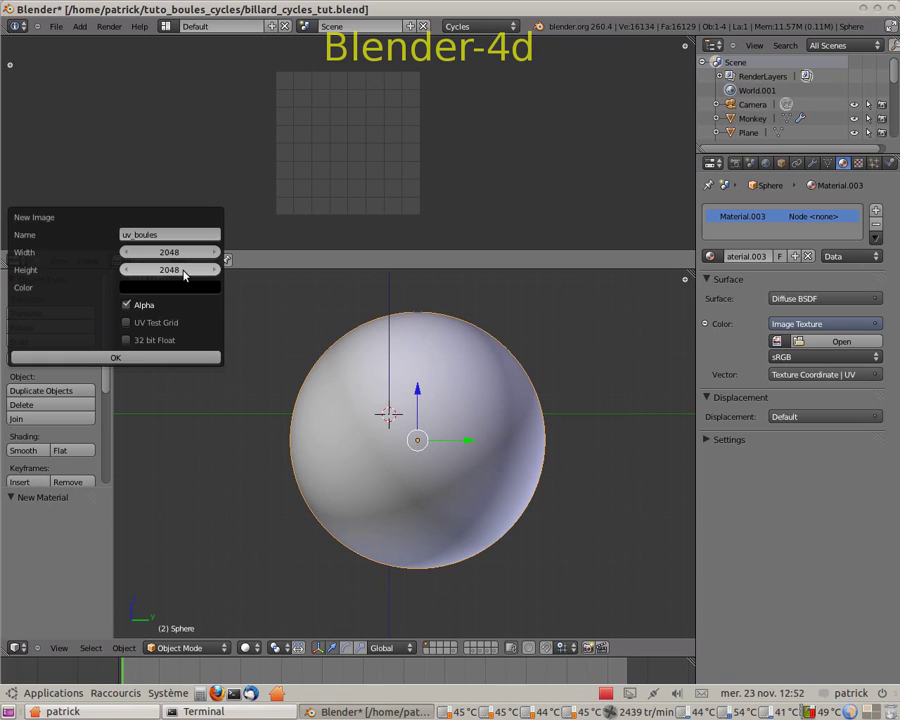
Step: Enable UV Test Grid for the new image and create it
click(127, 323)
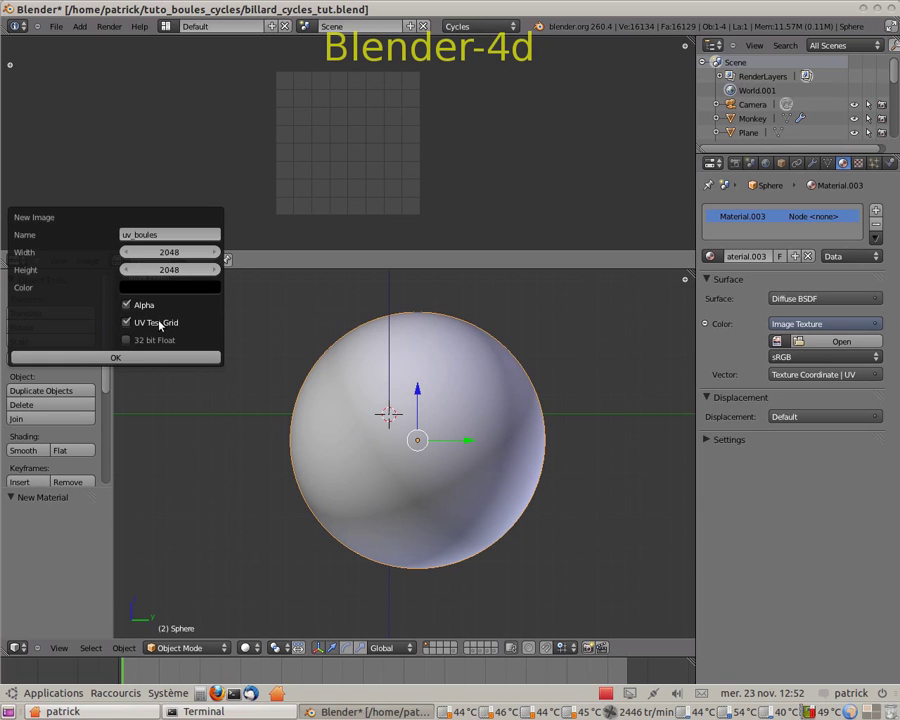
click(116, 358)
scroll(343, 137, down, 5)
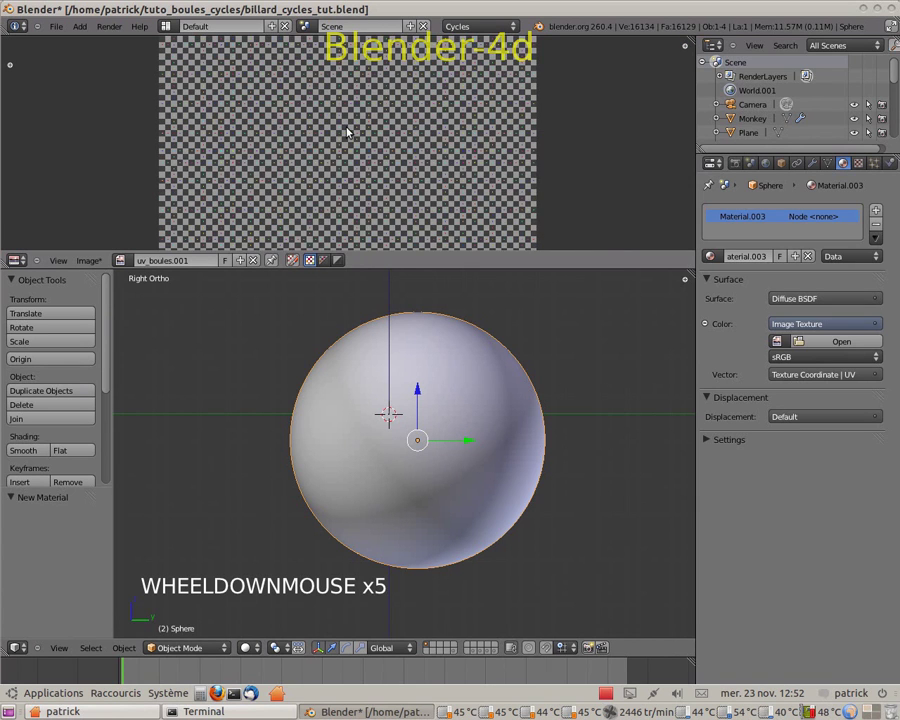
scroll(350, 133, down, 3)
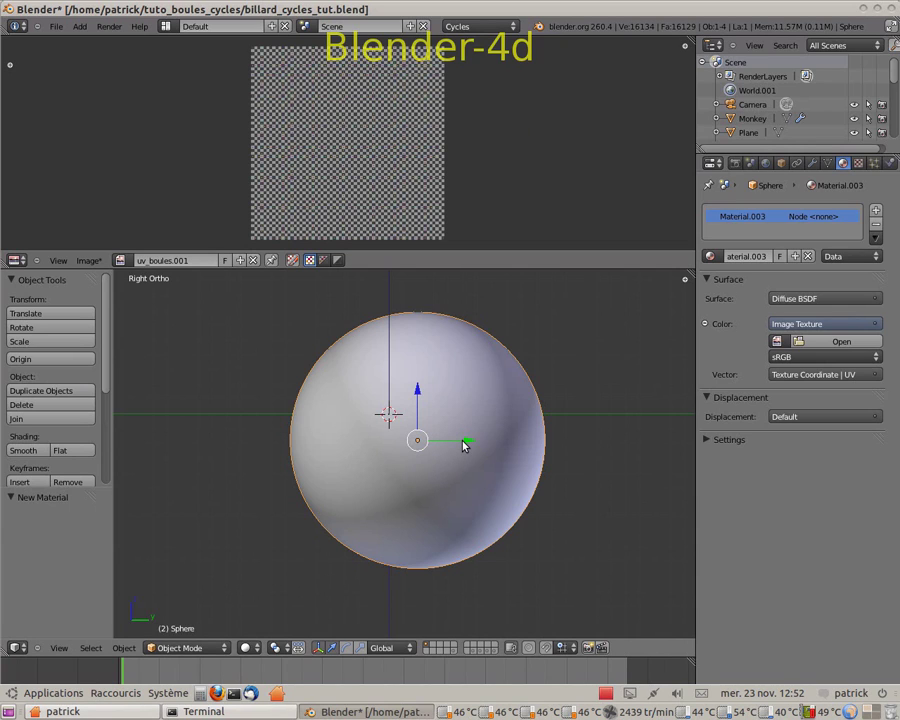
Step: Put the sphere in Edit Mode and assign the existing uv_boules image to its fully selected mesh in the UV/Image Editor
key(Tab)
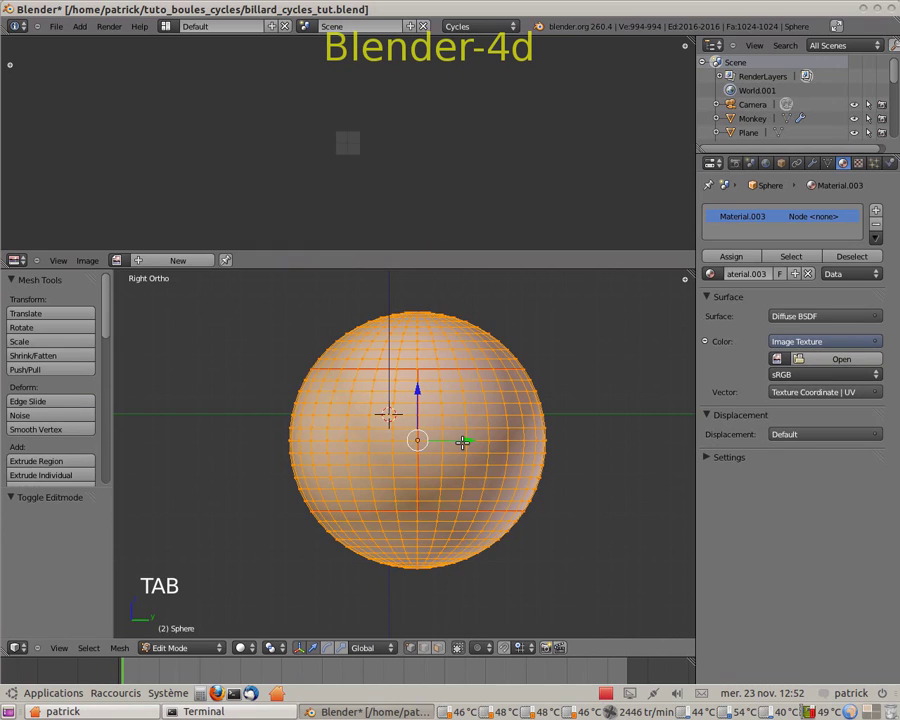
click(117, 260)
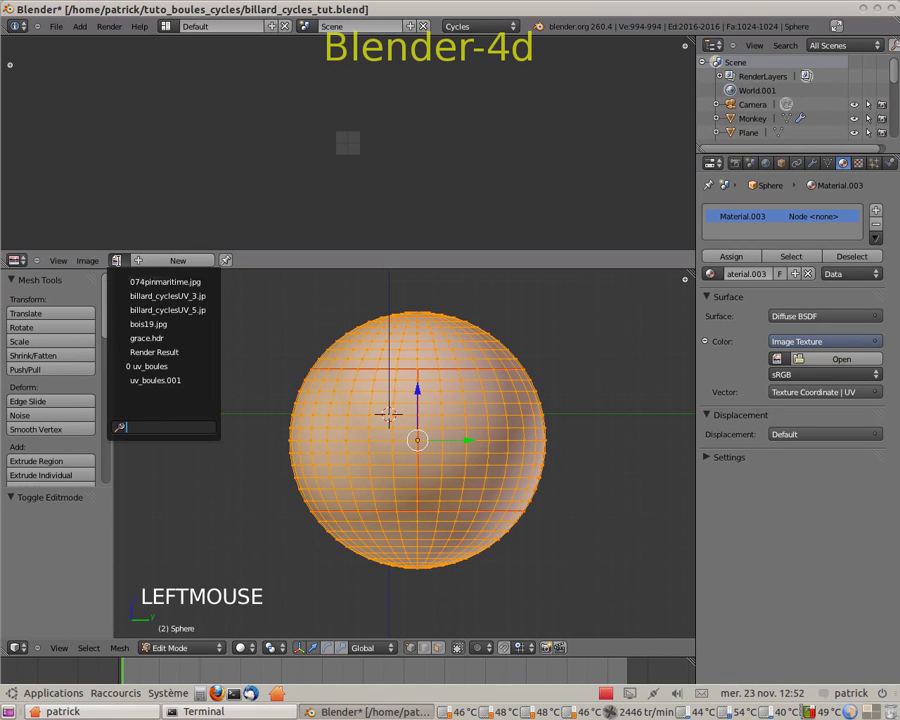
click(143, 367)
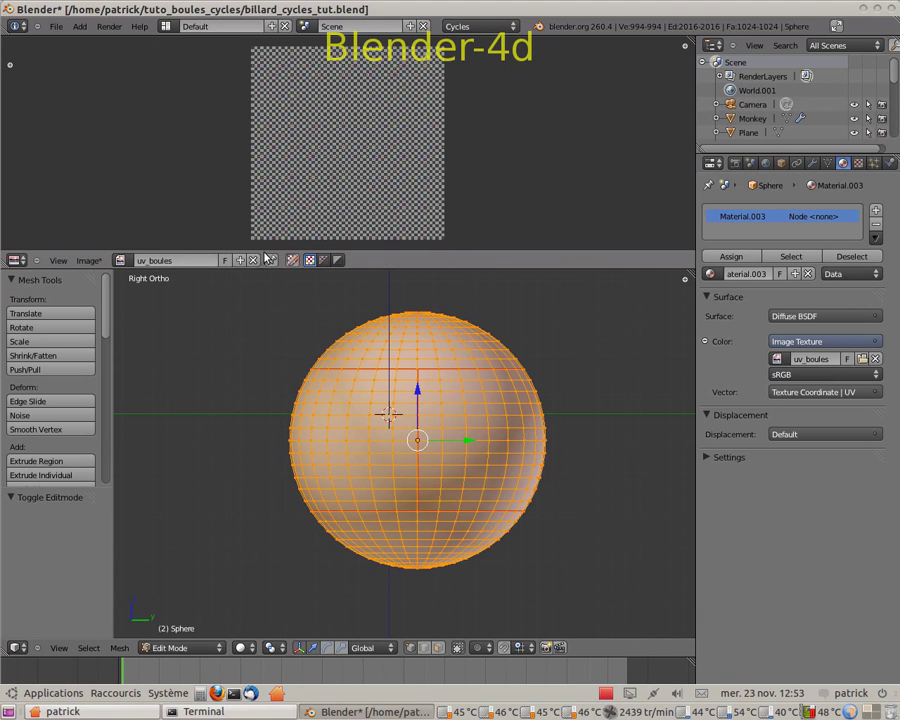
Step: Unwrap the whole sphere along its marked seams onto the uv_boules image
scroll(230, 194, up, 1)
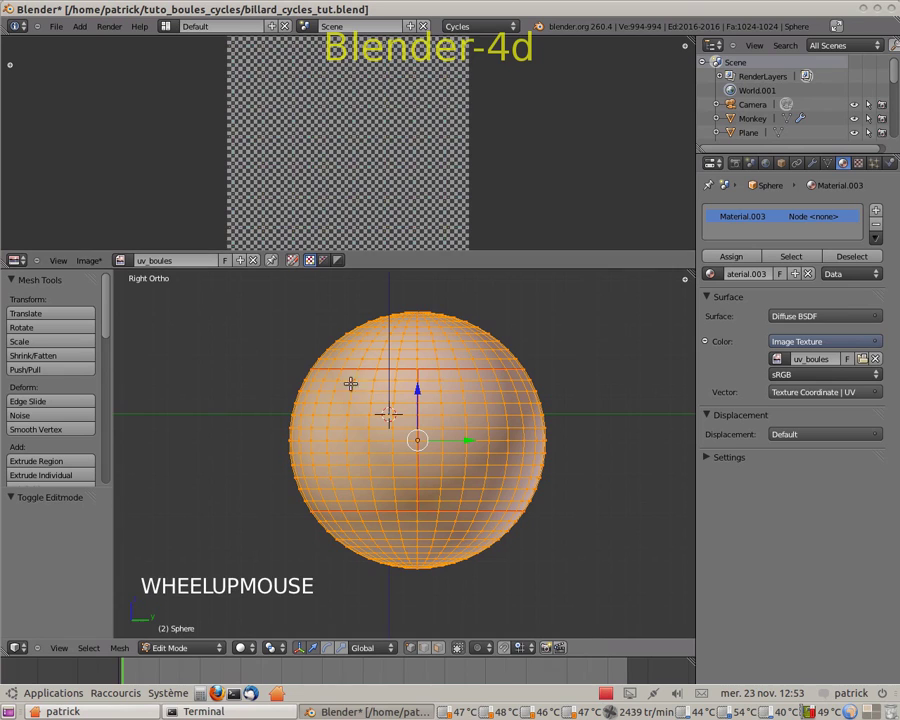
key(u)
click(442, 432)
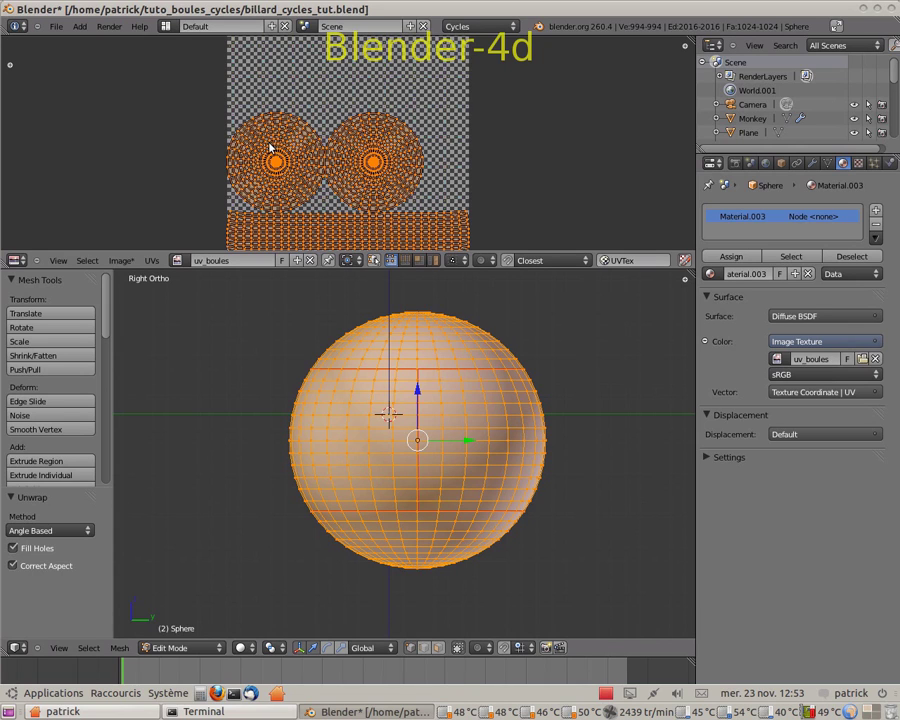
Step: Move only the right circular UV island about 0.137 in X and 0.259 in Y, into the image's upper right area
key(a)
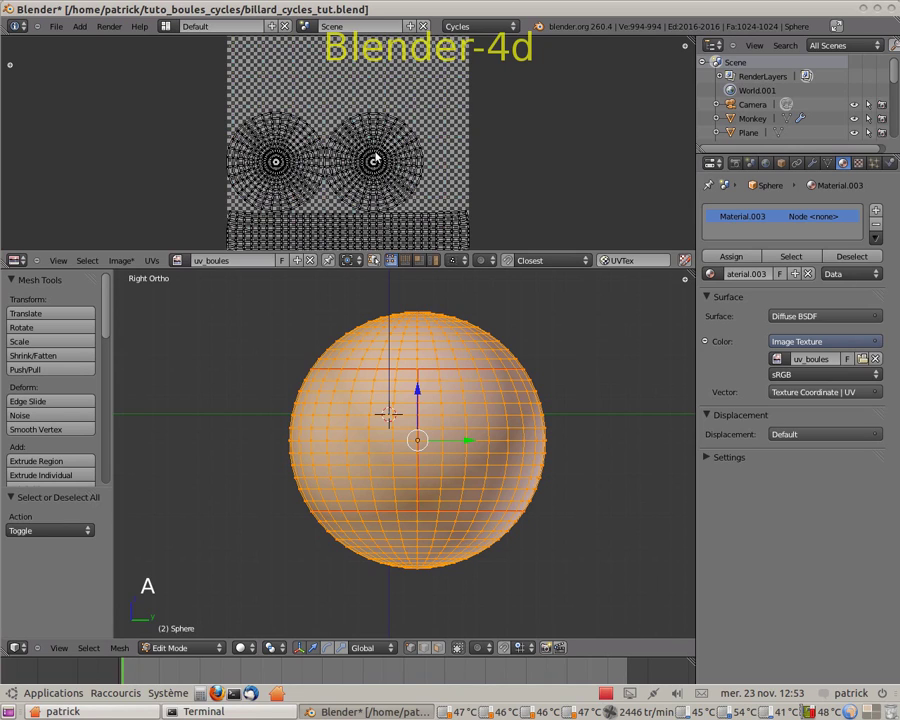
key(l)
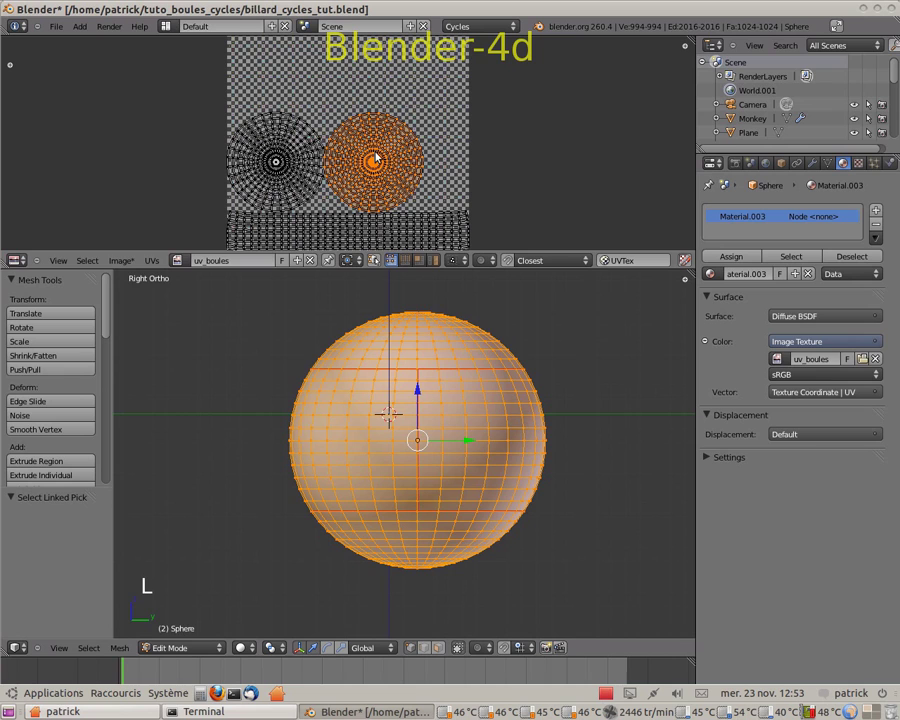
key(g)
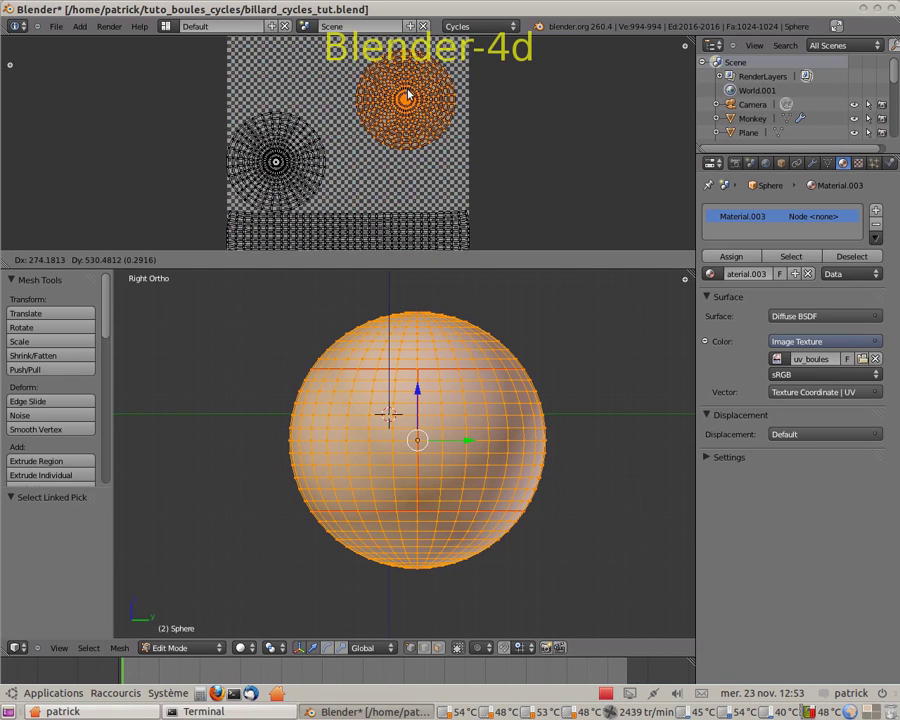
click(407, 96)
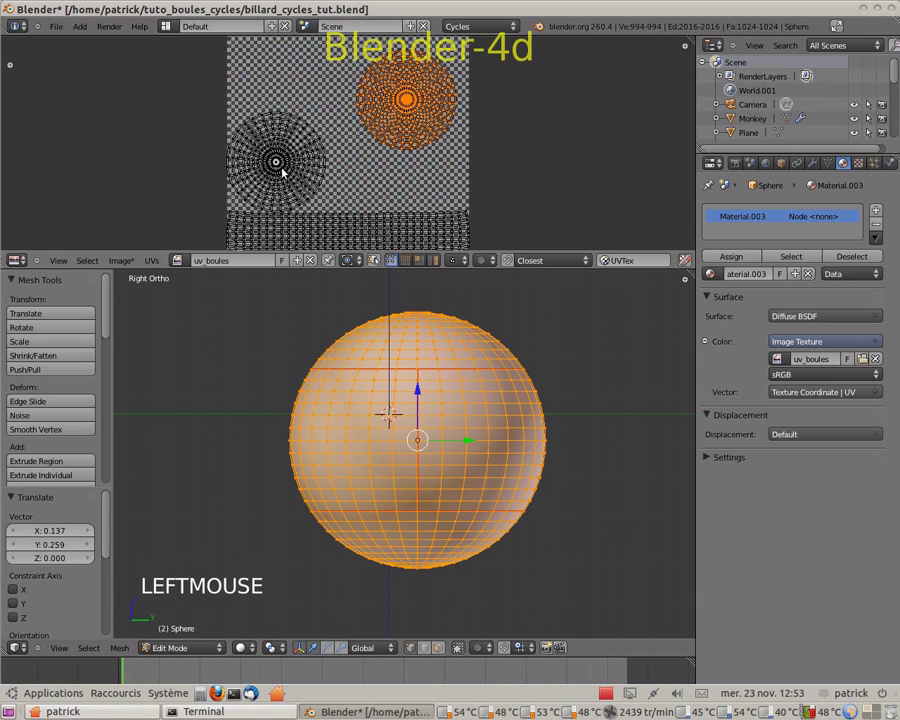
Step: Move only the left circular UV island about 0.058 in X and 0.256 in Y, level with the other circle
key(a)
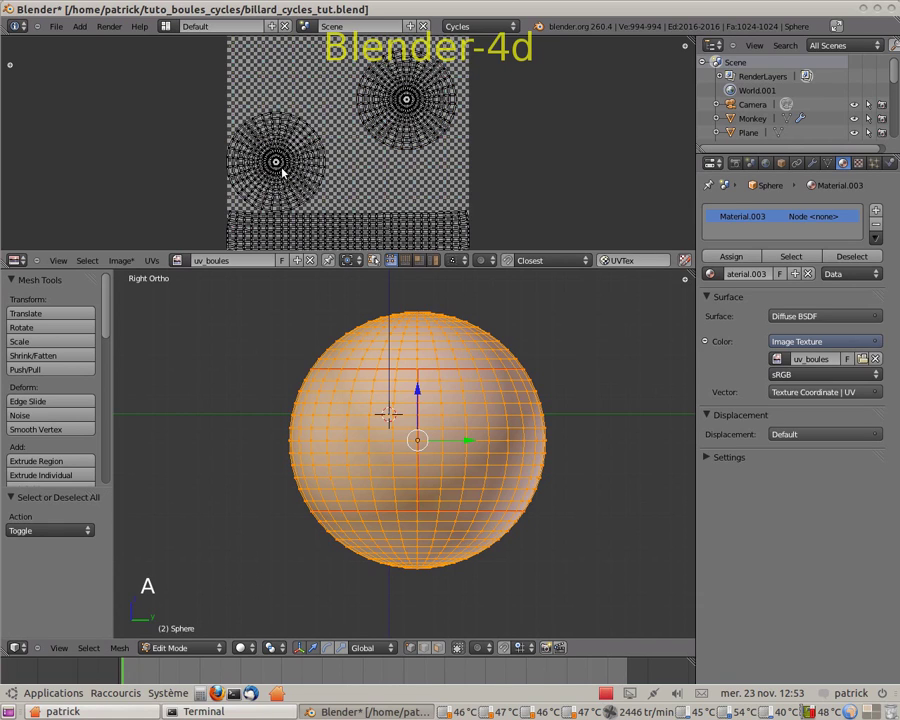
key(l)
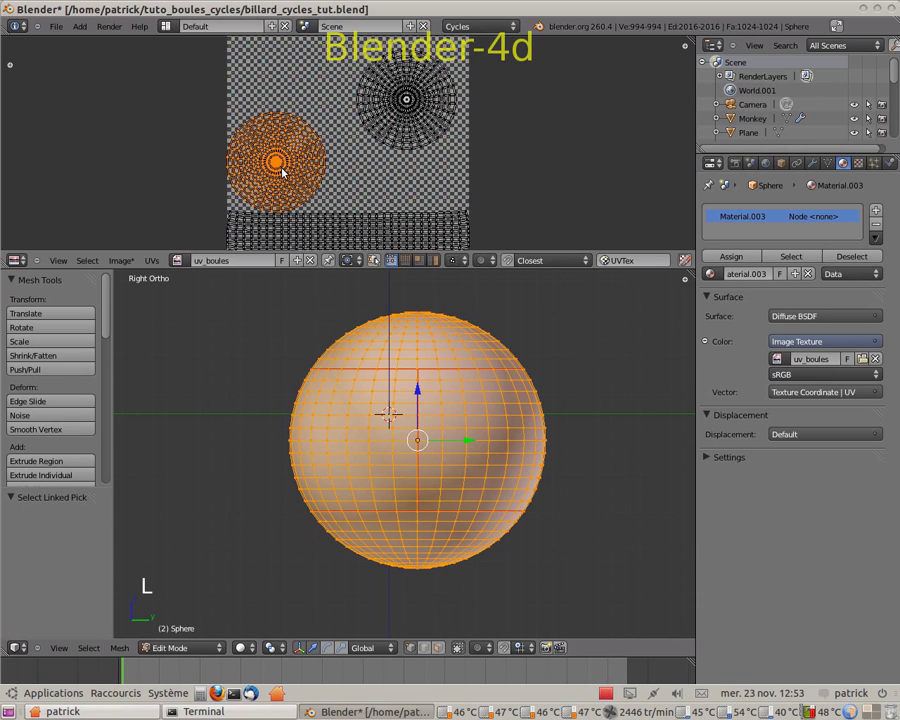
key(g)
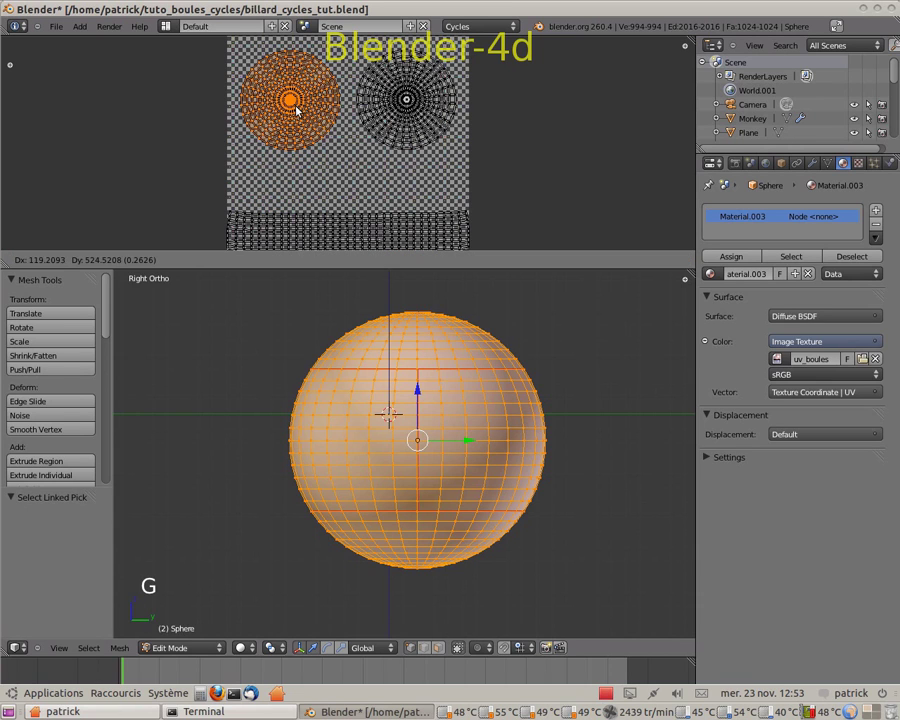
click(296, 111)
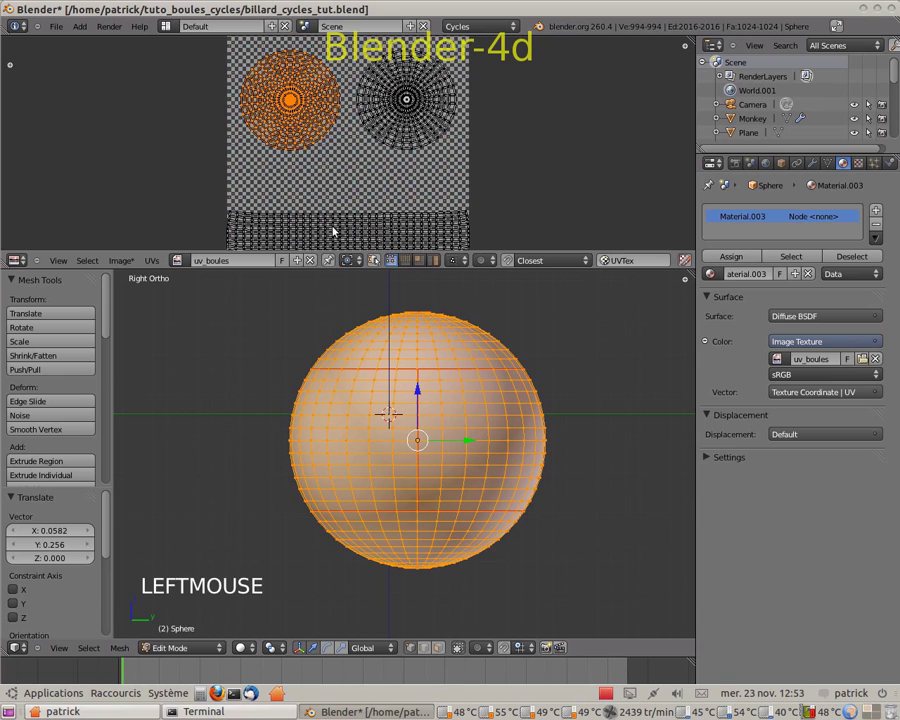
Step: Move only the rectangular strip UV island up along Y by about 0.106
scroll(347, 233, down, 1)
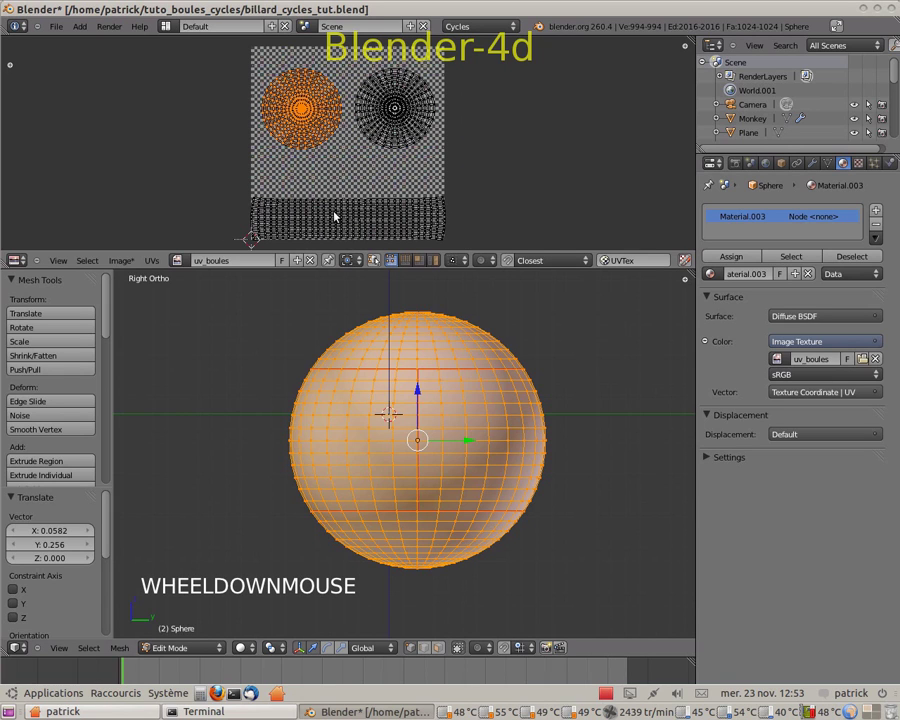
key(a)
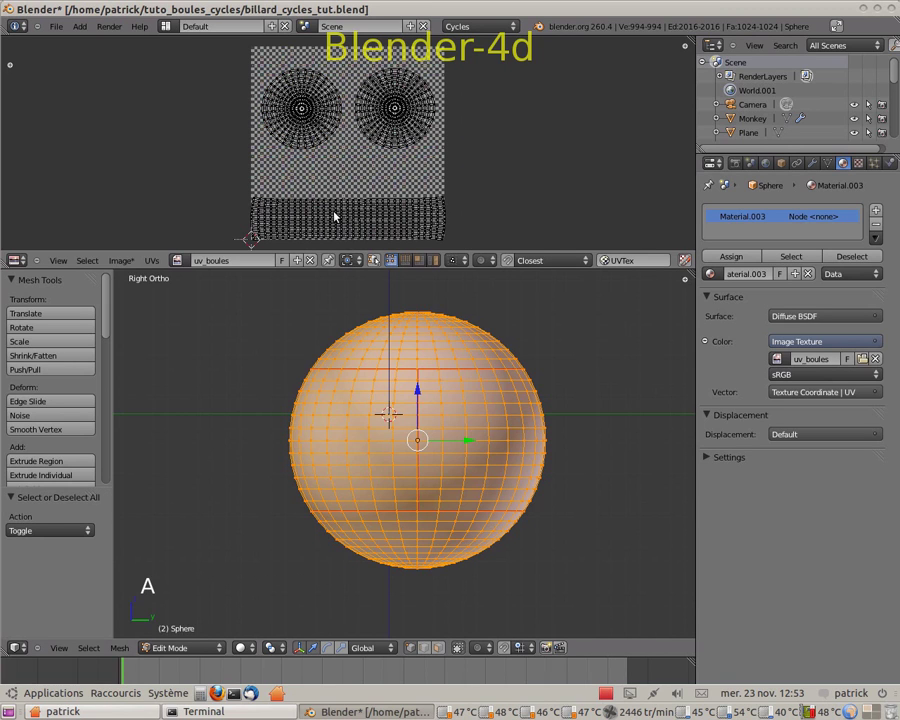
key(l)
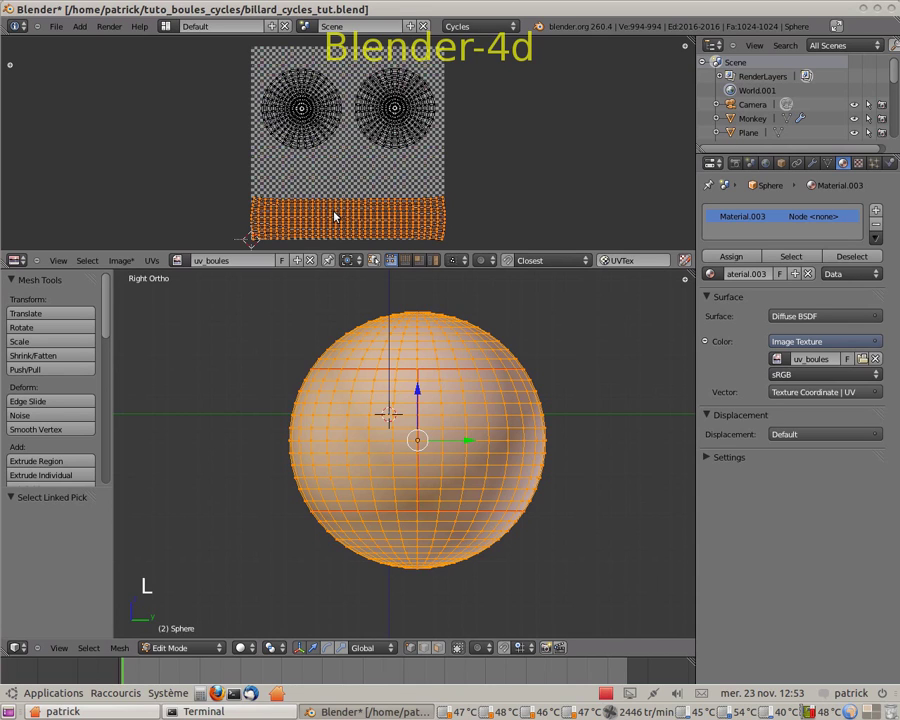
key(g)
key(y)
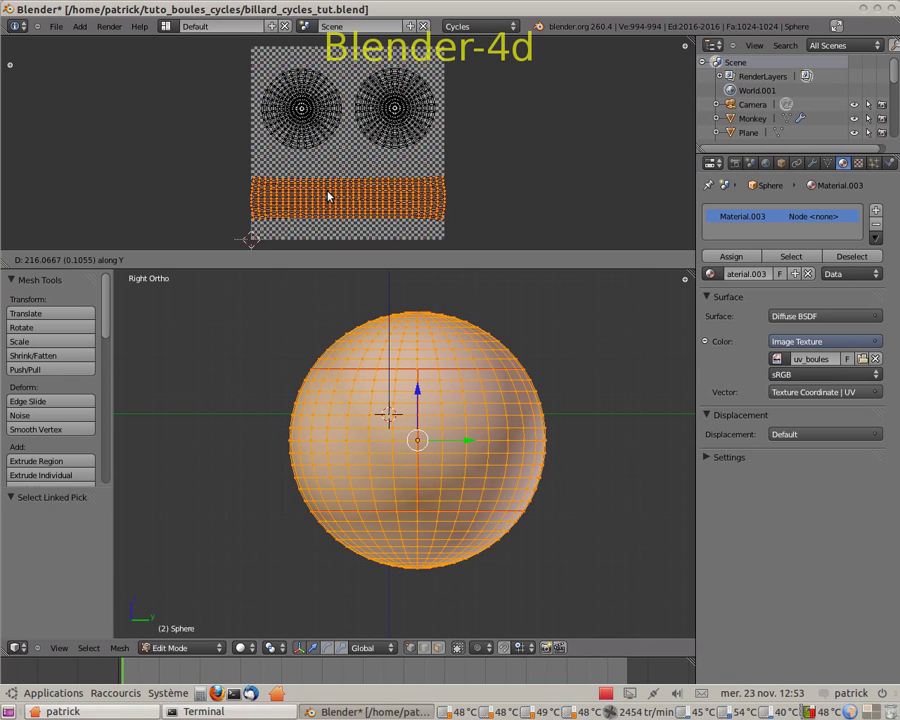
click(329, 197)
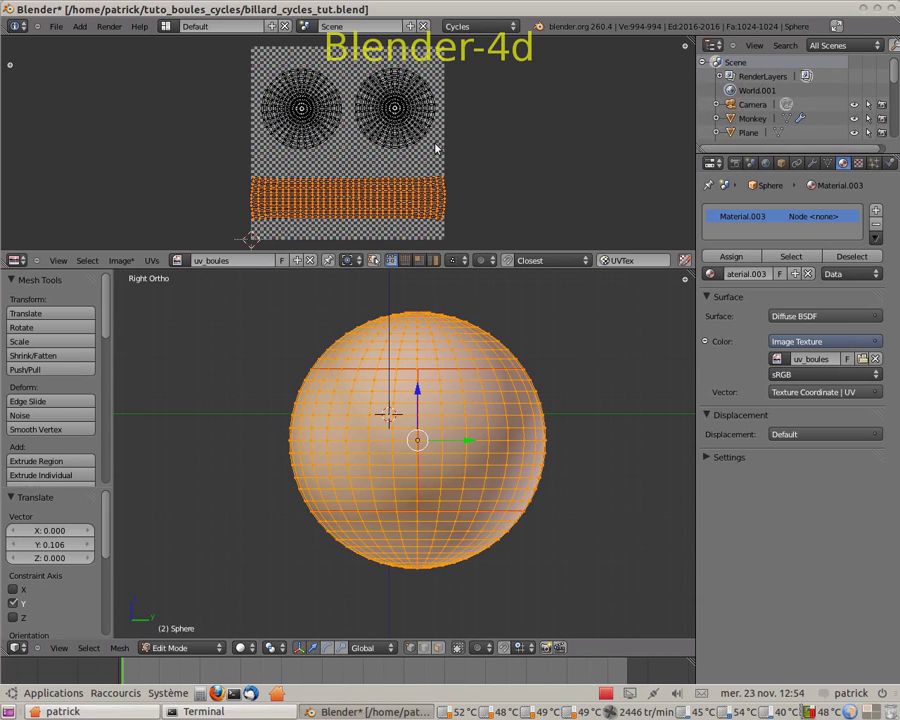
Step: Export the UV layout as a PNG image named uv_boules.png in the tuto_boules_cycles folder
click(150, 262)
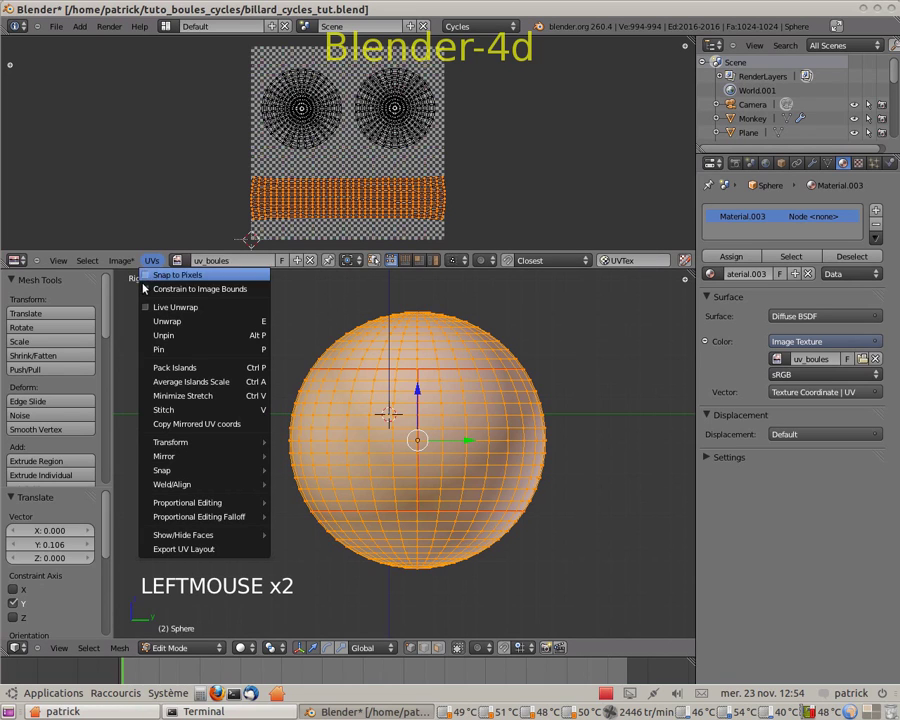
click(195, 548)
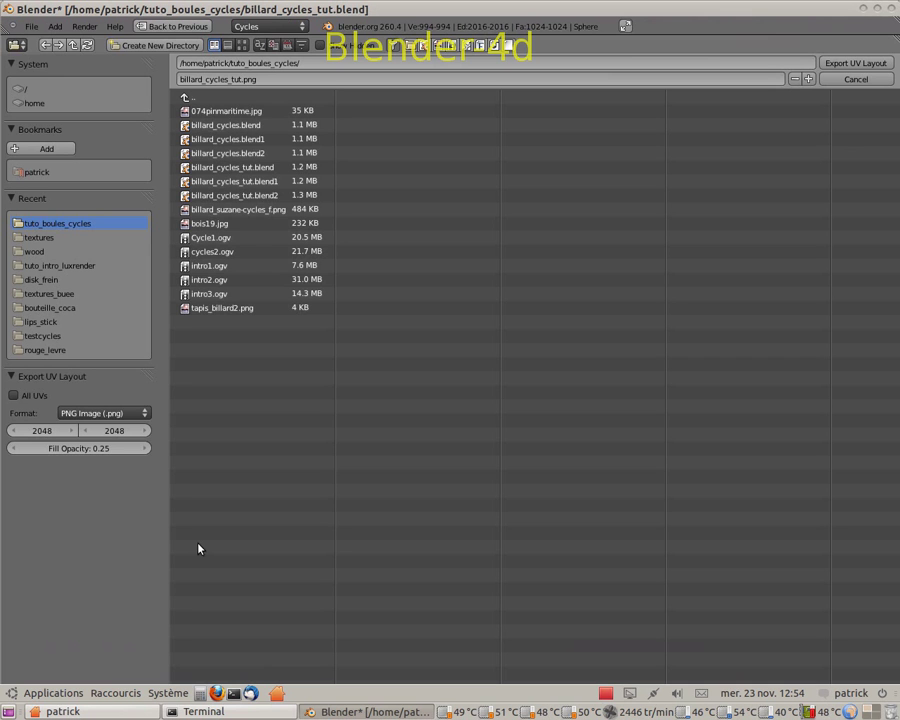
click(240, 84)
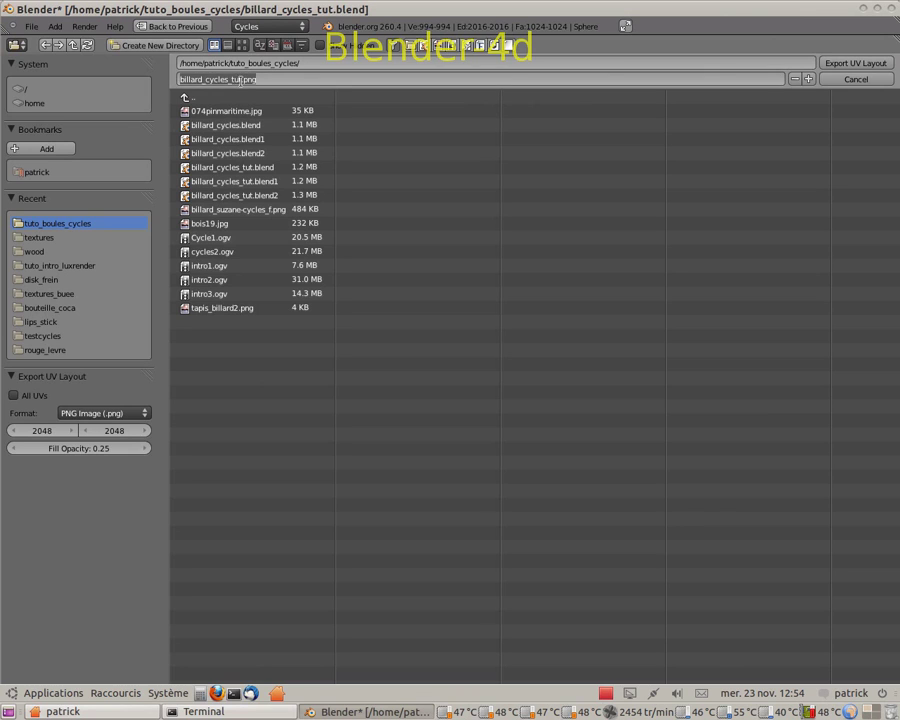
key(BackSpace)
key(BackSpace)
key(BackSpace)
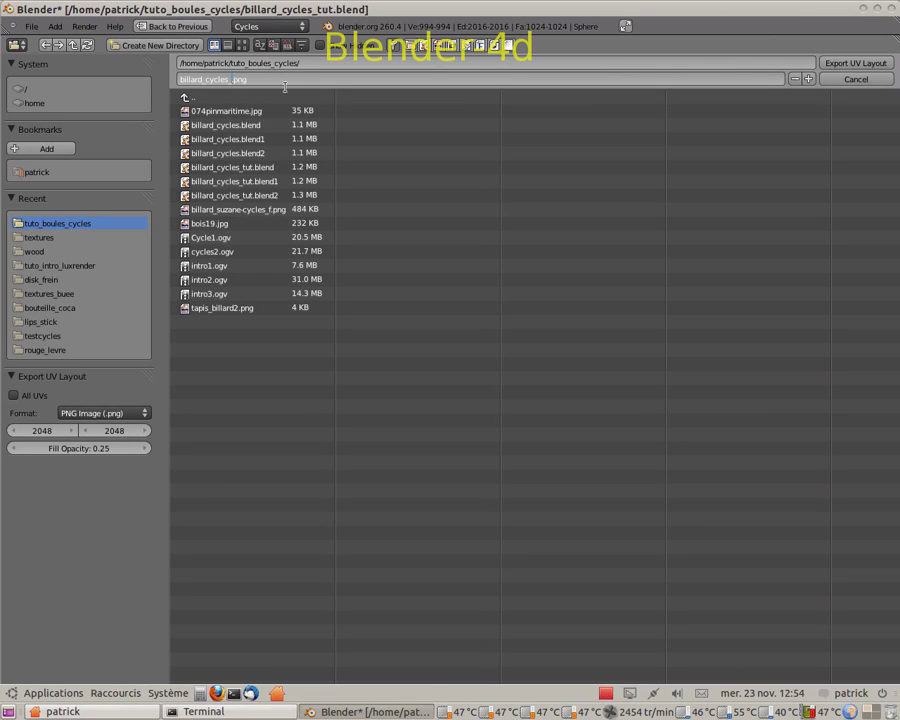
key(BackSpace)
key(BackSpace)
key(BackSpace)
key(BackSpace)
key(BackSpace)
key(BackSpace)
key(BackSpace)
key(BackSpace)
key(BackSpace)
key(BackSpace)
key(BackSpace)
key(BackSpace)
key(BackSpace)
text(uv_boul)
click(858, 63)
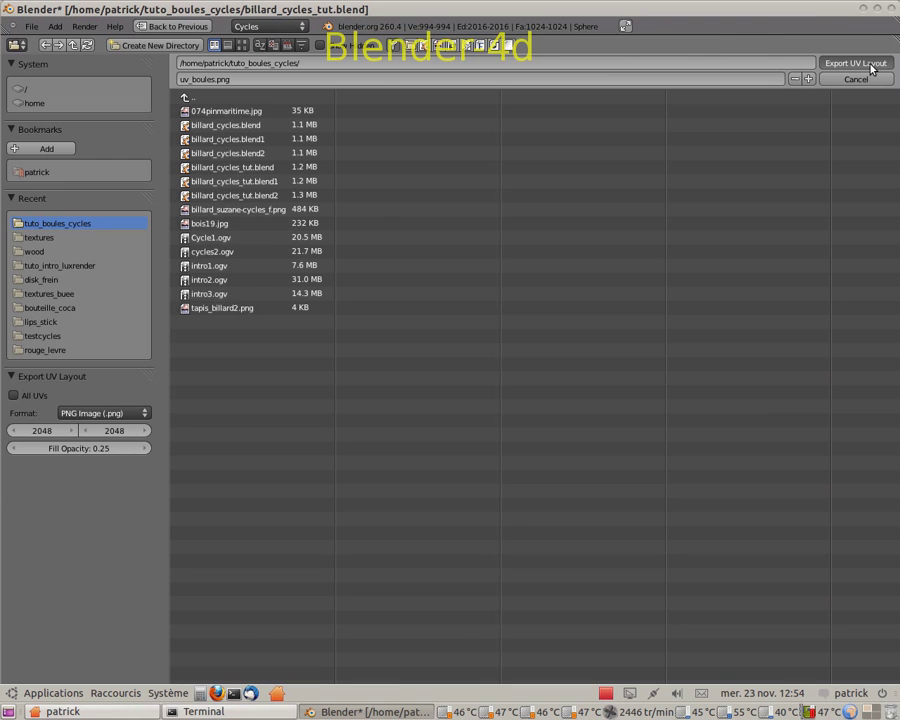
click(869, 65)
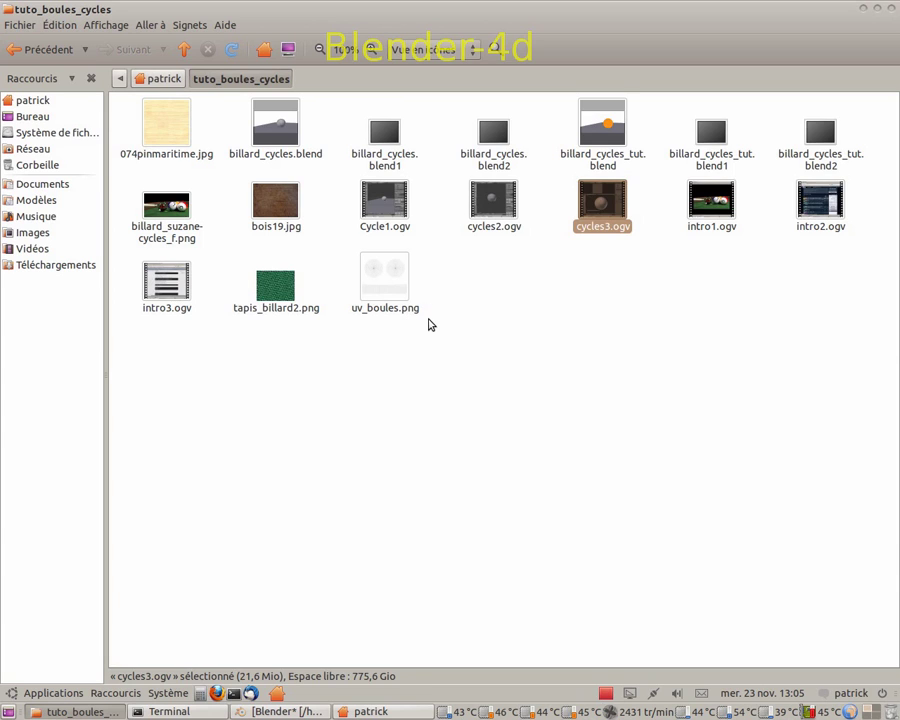
Step: Open uv_boules.png from the tuto_boules_cycles folder in the GIMP image editor
right_click(390, 284)
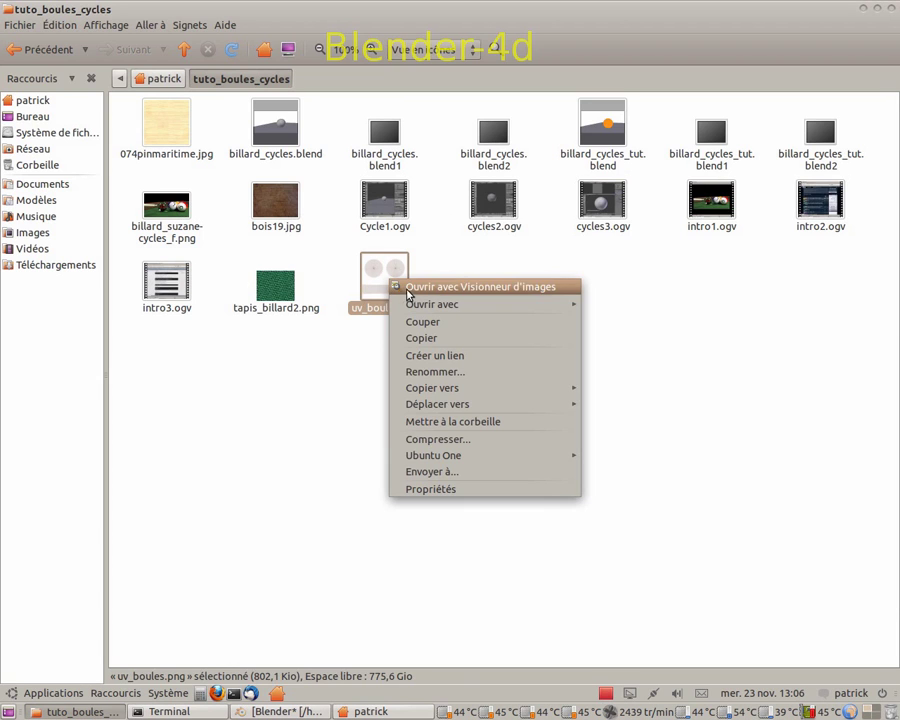
mouse_move(474, 393)
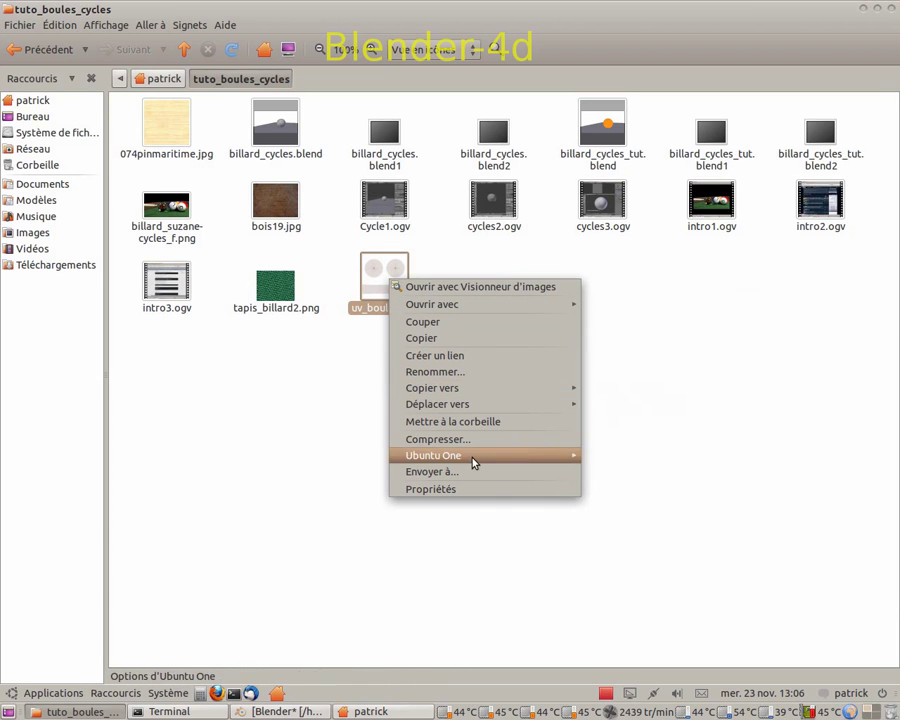
mouse_move(490, 305)
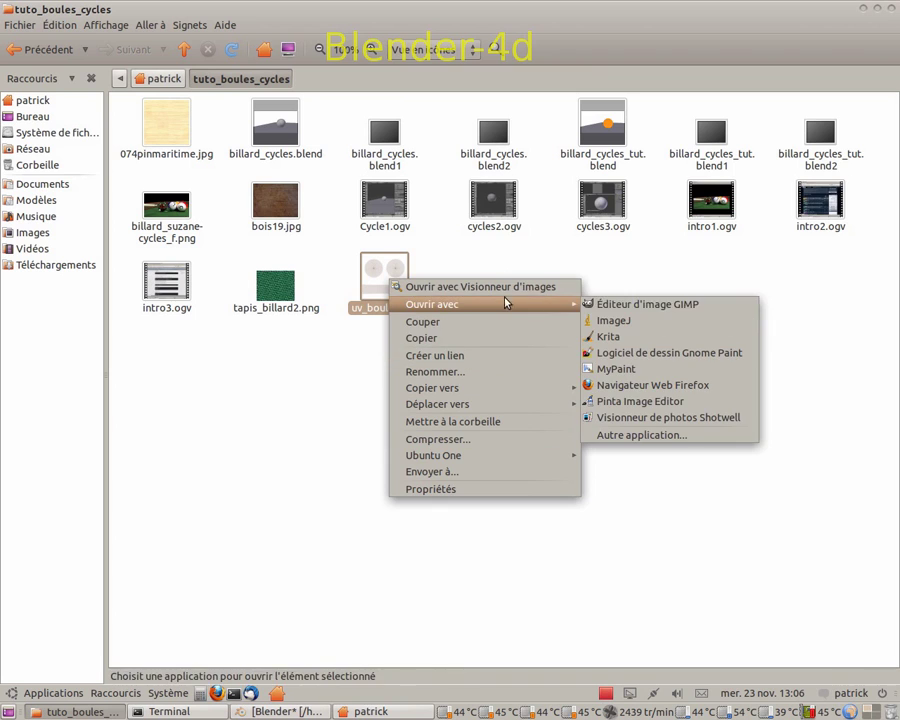
click(621, 305)
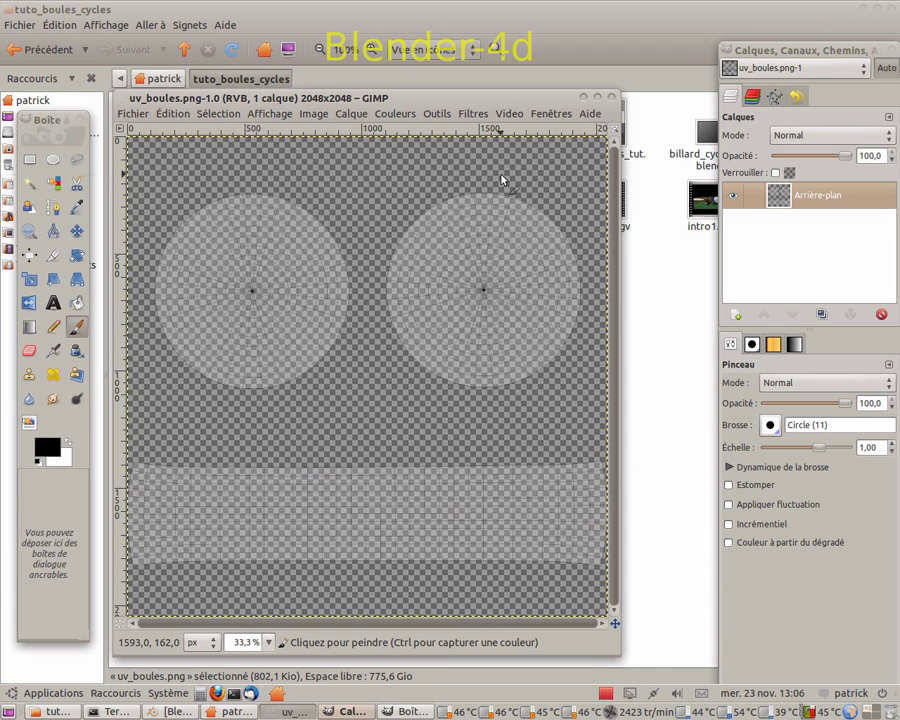
Step: Add a white-filled 2048 × 2048 px layer and place it beneath the UV layout layer
click(736, 316)
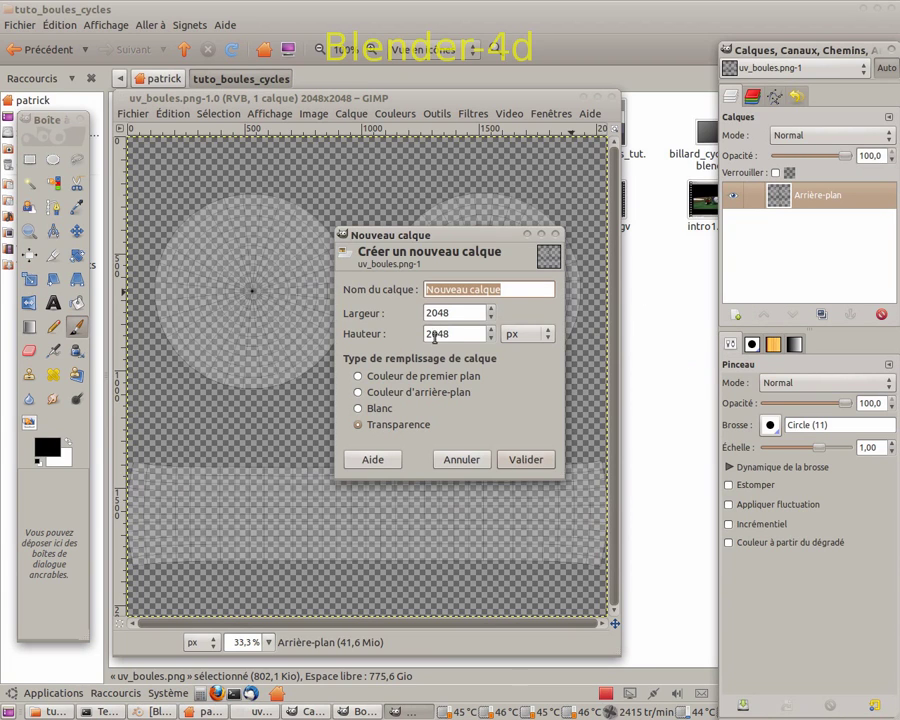
click(357, 409)
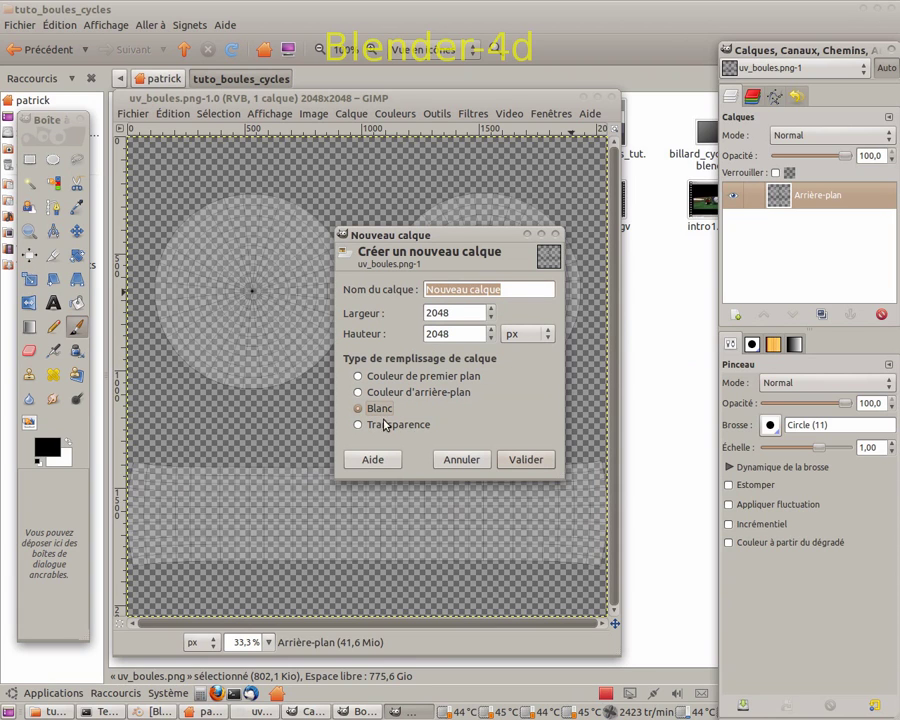
click(524, 460)
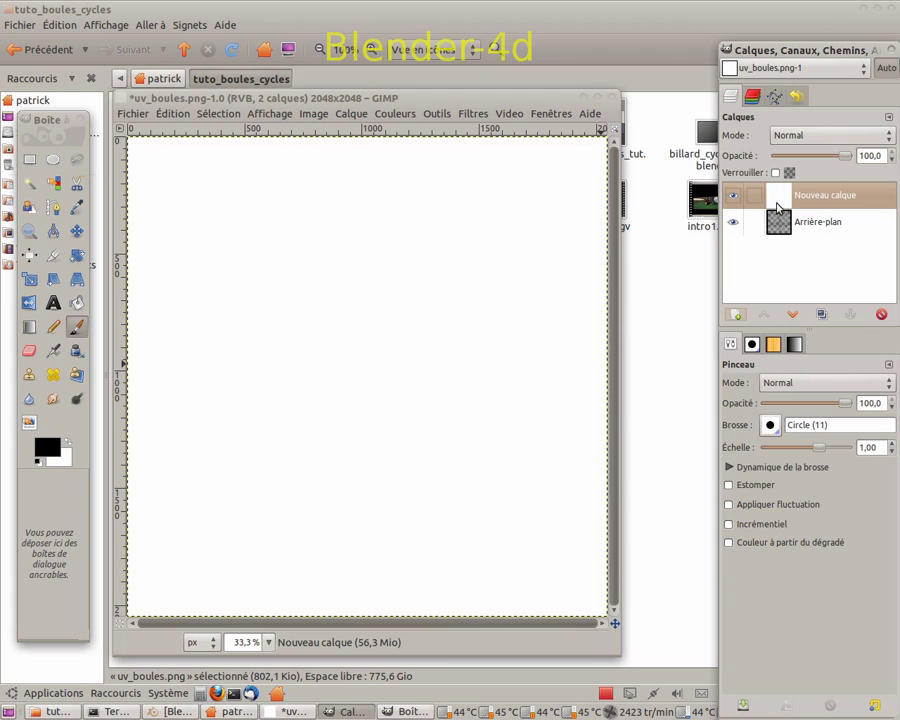
drag(786, 197, 795, 240)
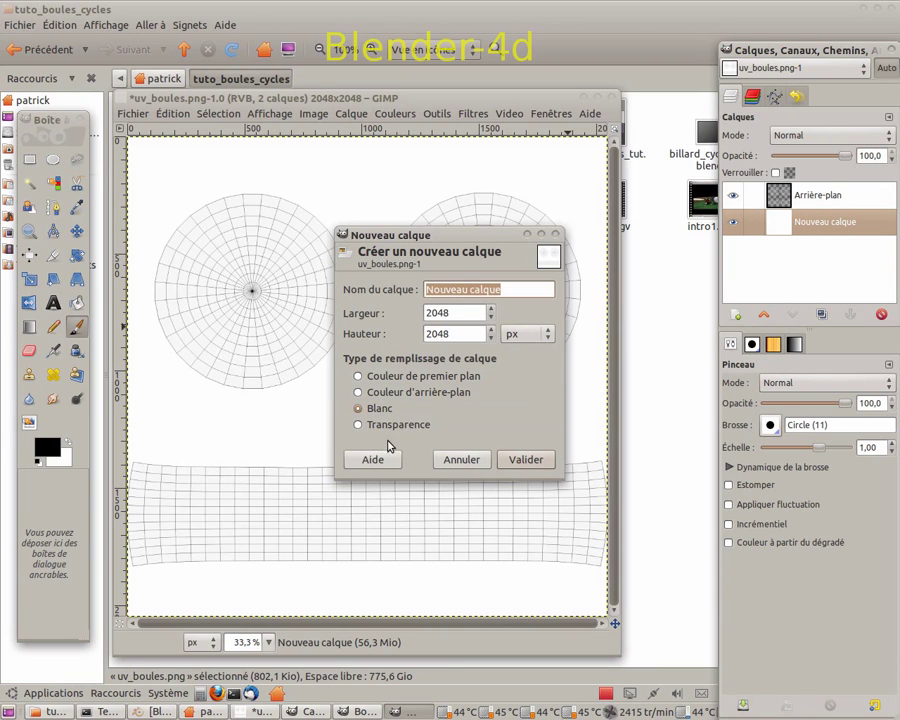
Step: Add a 2048 × 500 px layer filled with red ff0101 as foreground colour and move it over the rectangular UV strip
double_click(454, 334)
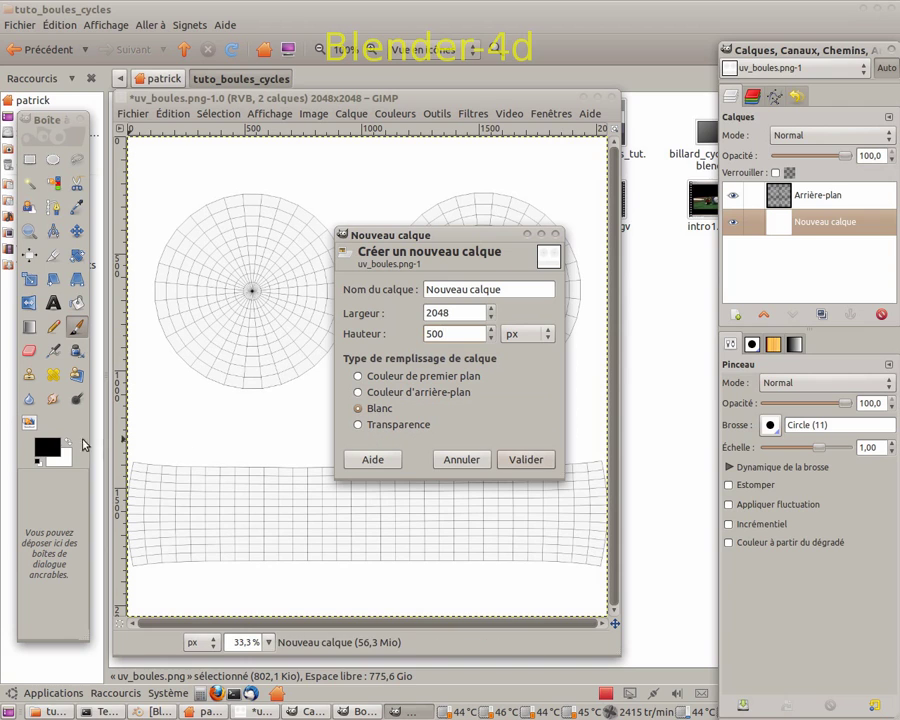
click(56, 449)
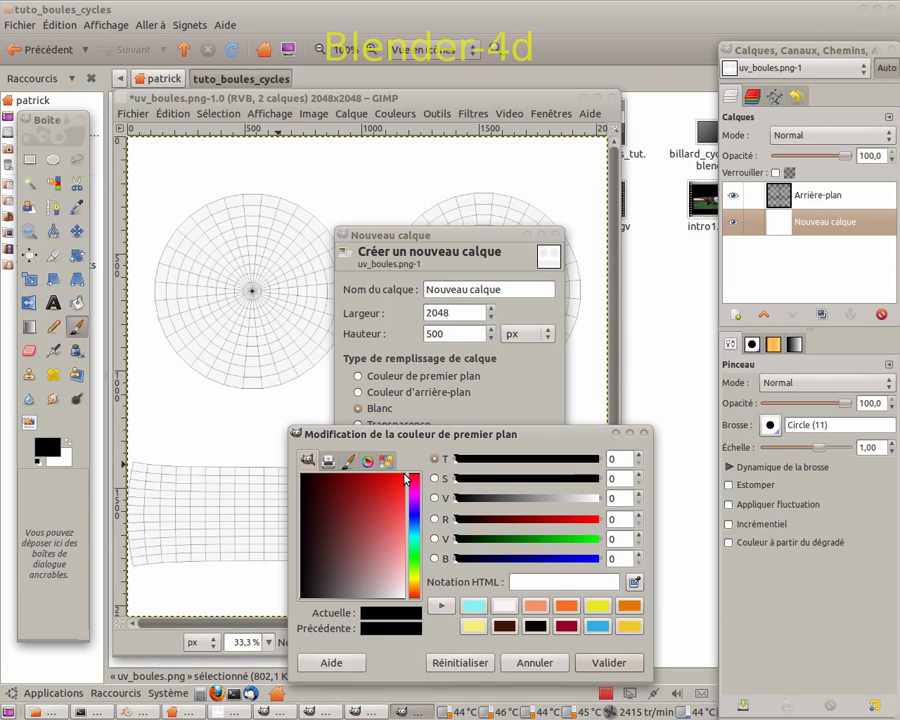
click(406, 481)
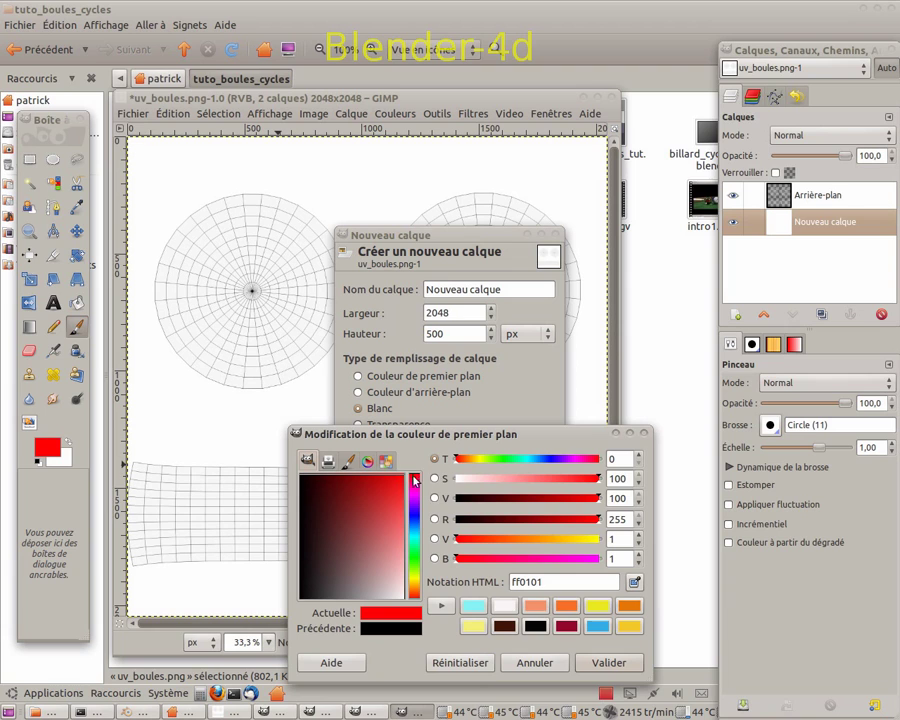
click(609, 663)
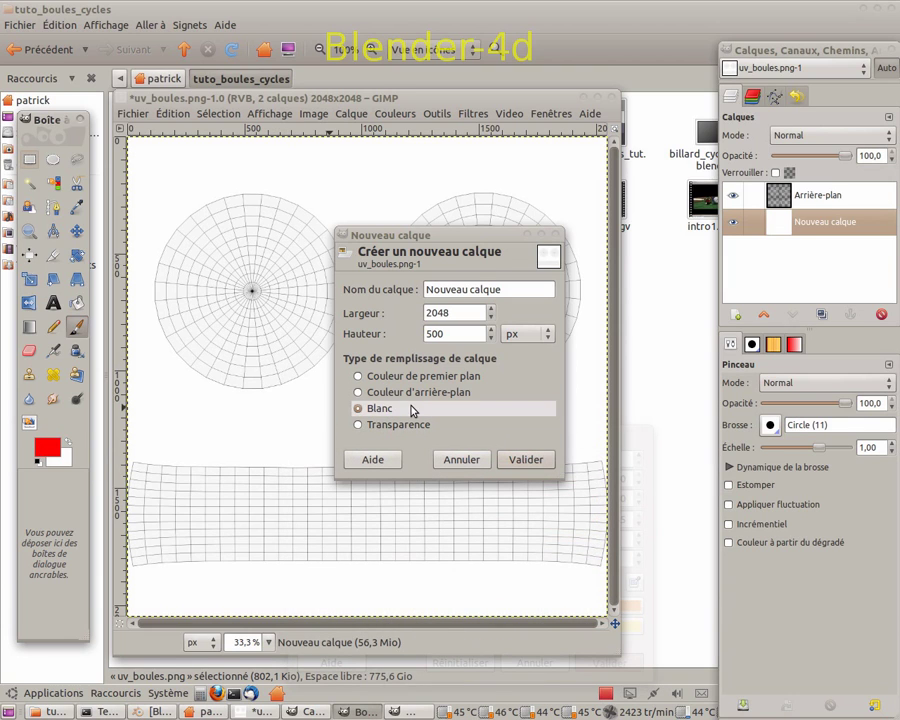
click(396, 378)
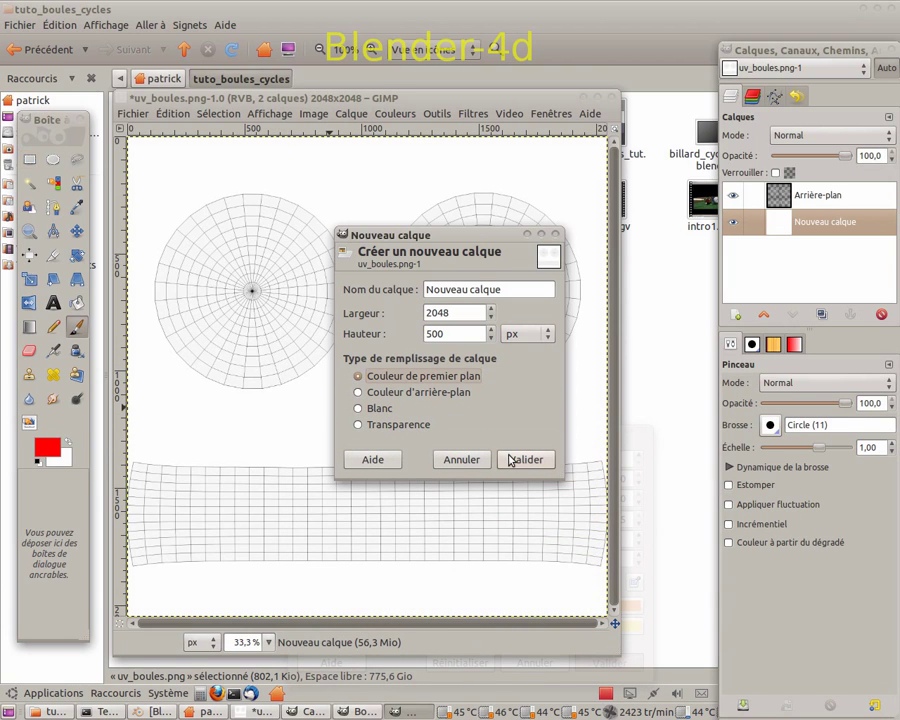
click(526, 461)
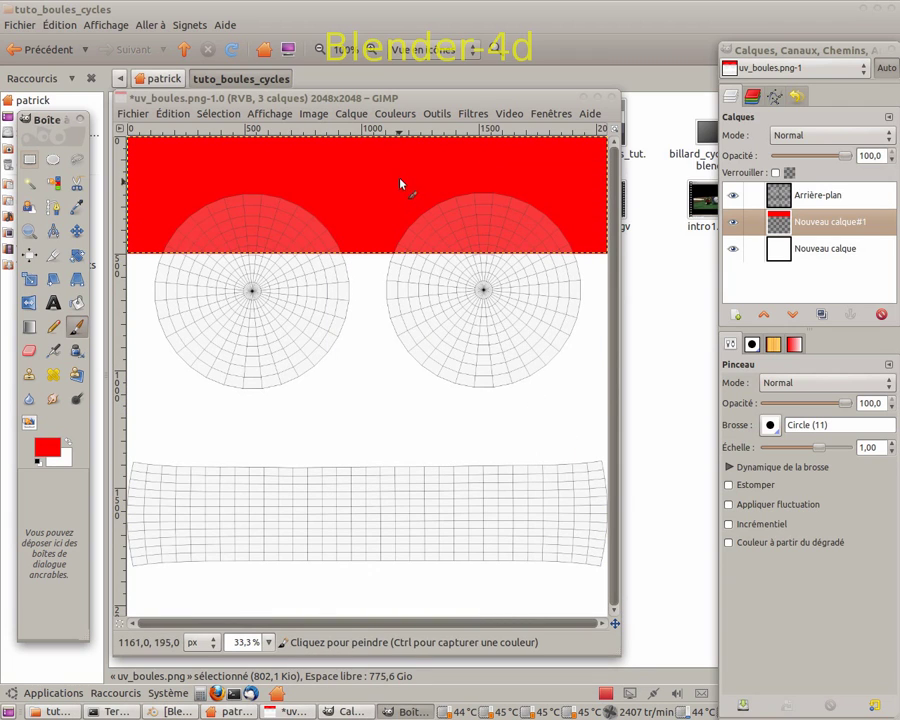
click(77, 230)
drag(379, 175, 377, 492)
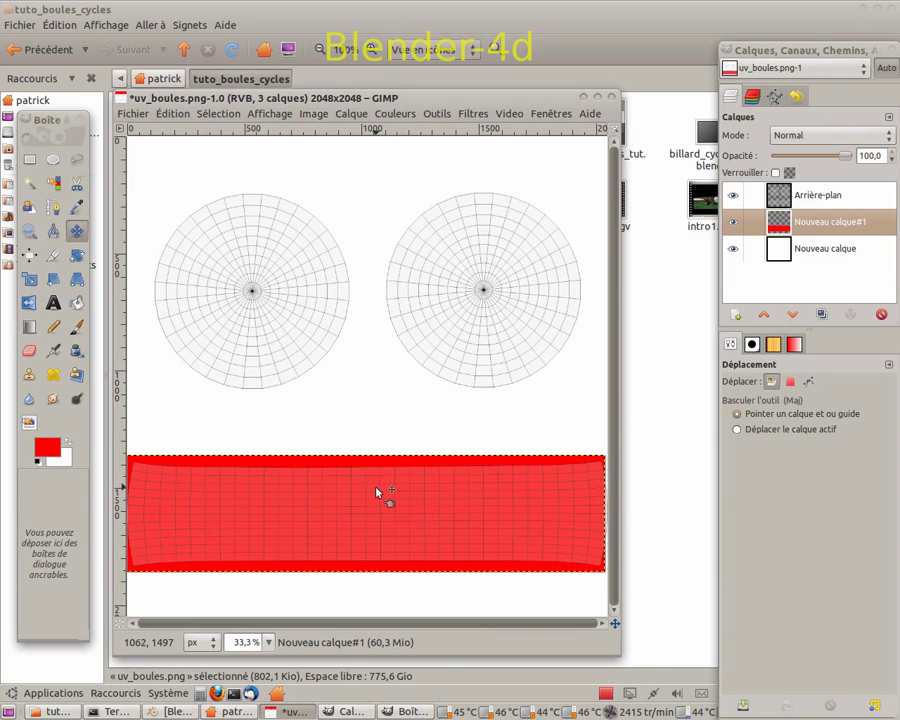
Step: Try to nudge the red band sideways so it spans the image's full width
drag(514, 525, 532, 516)
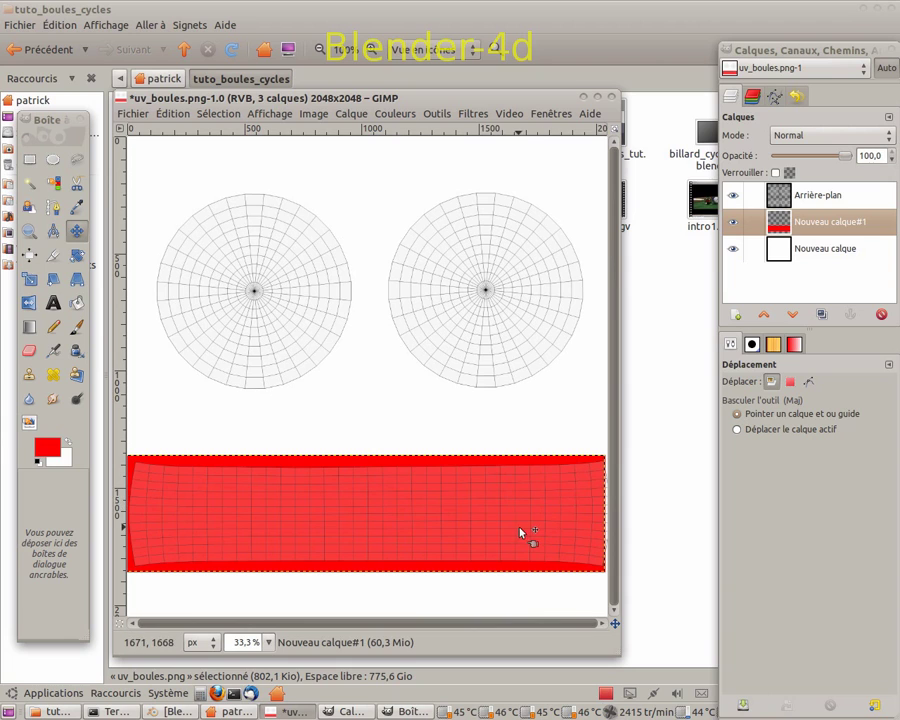
key(ctrl+z)
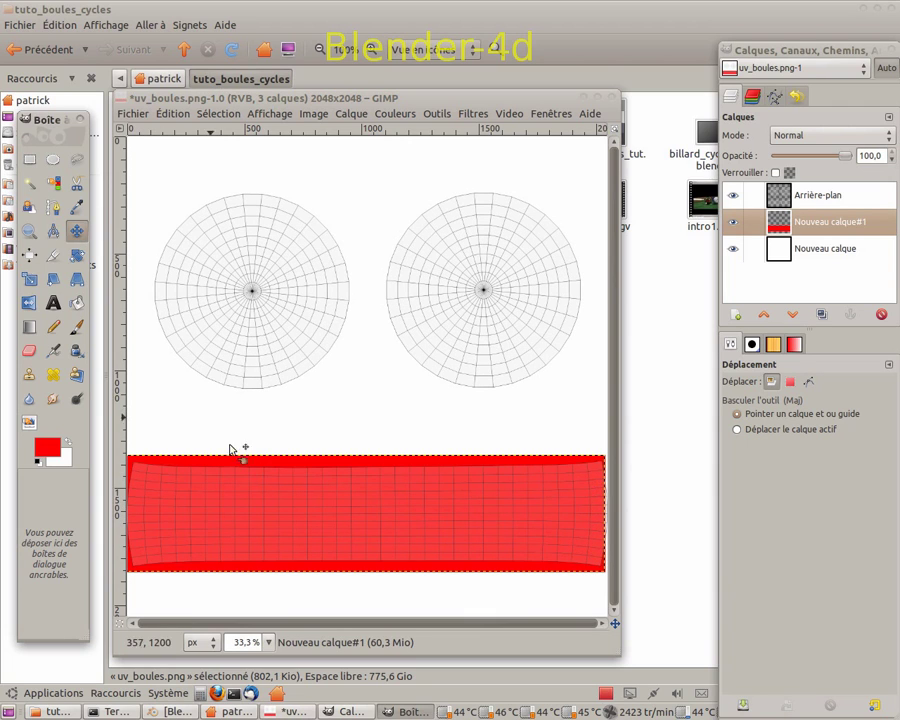
mouse_move(392, 478)
mouse_down()
mouse_move(415, 430)
mouse_move(513, 462)
mouse_move(428, 460)
mouse_move(235, 486)
mouse_move(390, 485)
mouse_up()
click(390, 485)
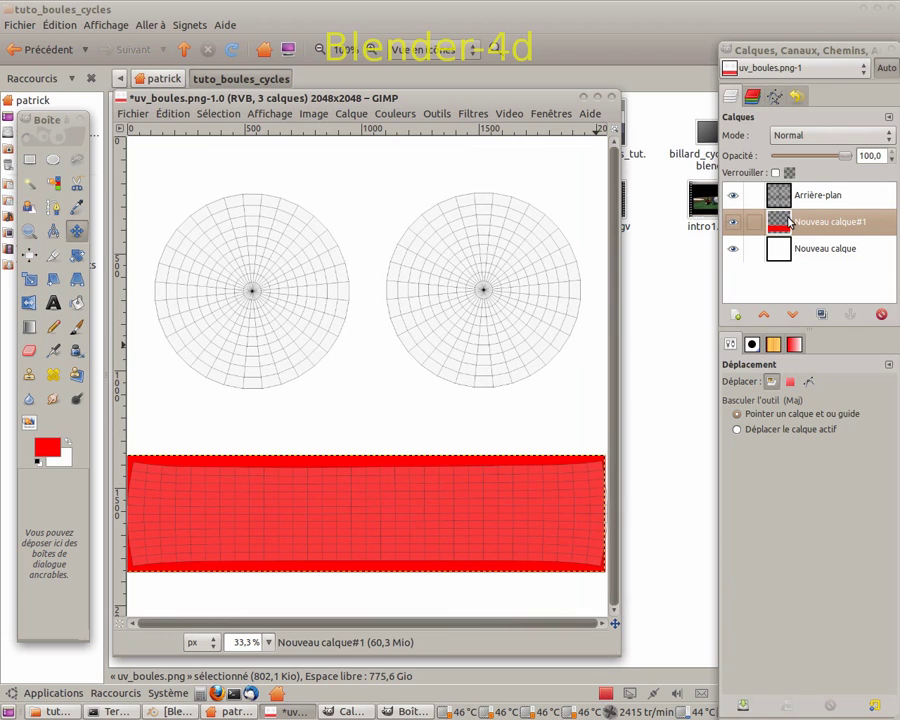
mouse_move(432, 507)
mouse_down()
mouse_move(446, 508)
mouse_move(418, 508)
mouse_up()
click(872, 224)
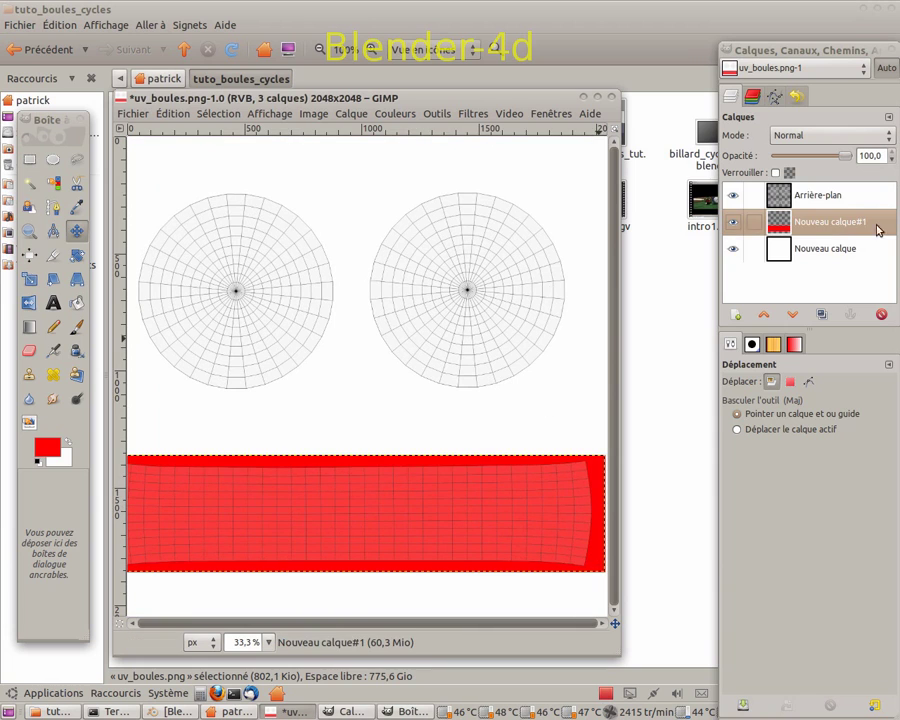
key(ctrl+z)
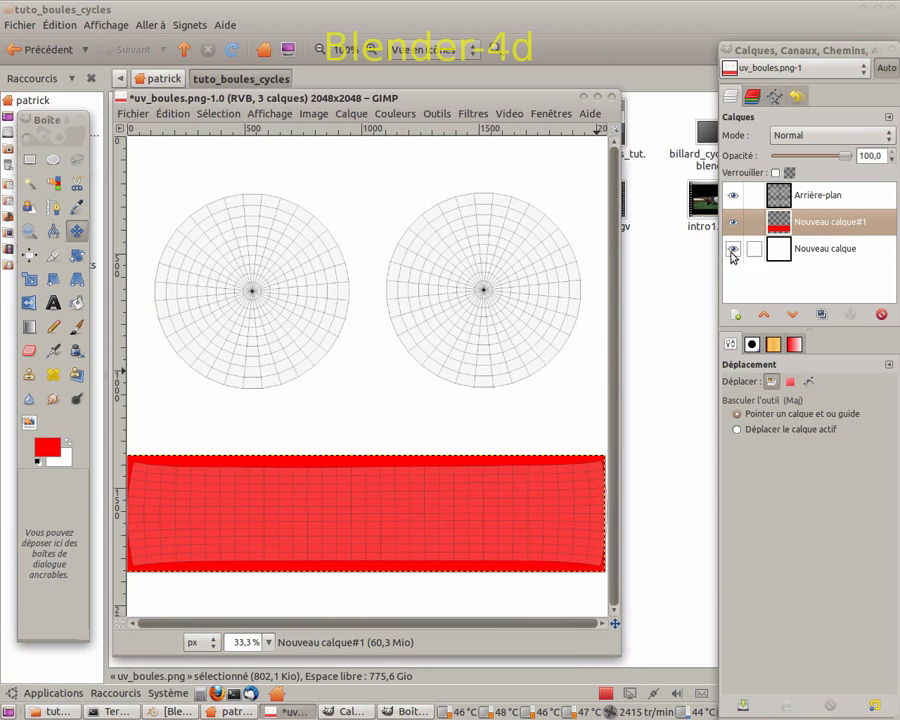
Step: Shift the red band to cover the image's full width, keeping the UV layout layer hidden only during the move
click(733, 195)
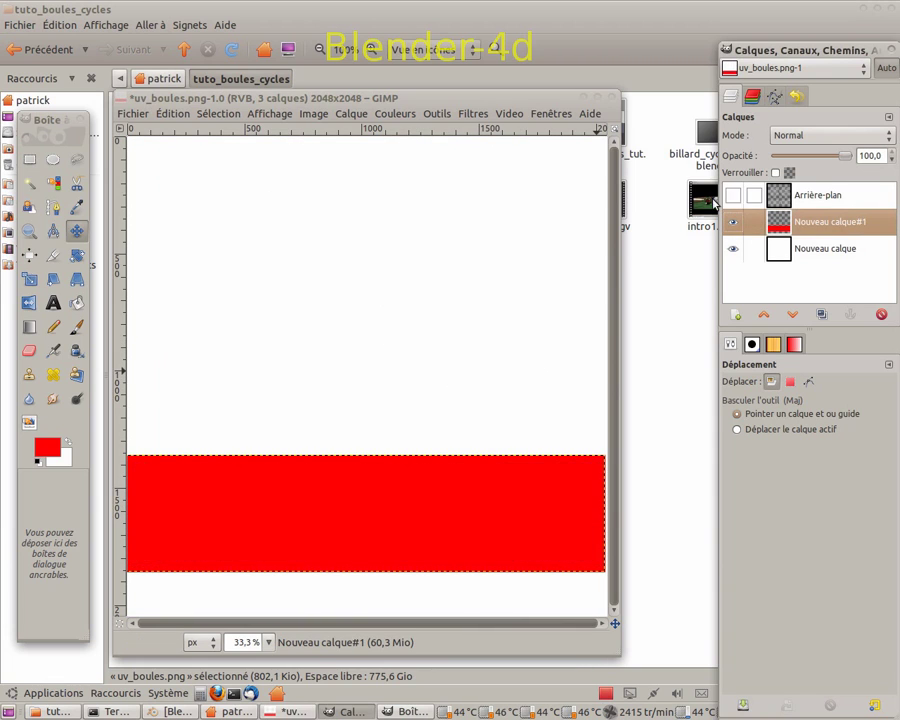
click(398, 515)
drag(398, 515, 404, 512)
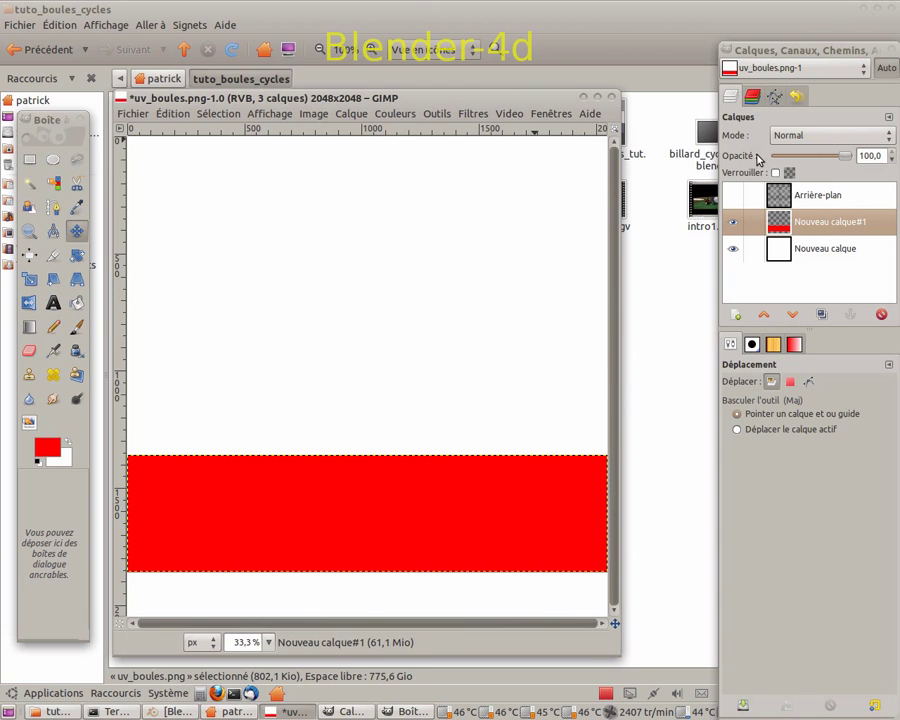
click(732, 196)
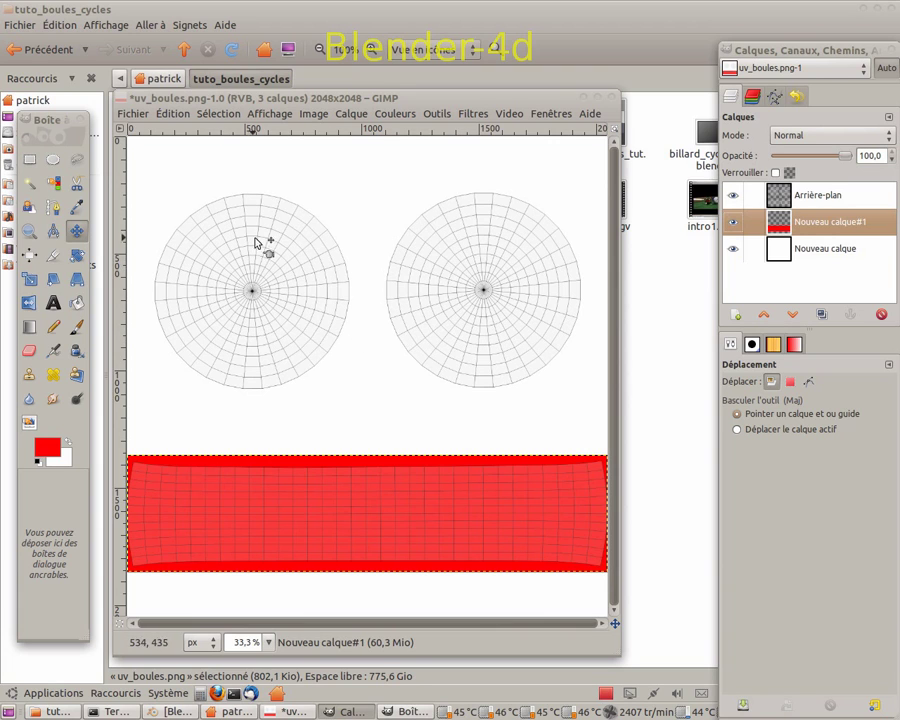
Step: Add a centred number 5 in Sans at 437 px, in a text box of about 471 × 480 px over the left UV circle
click(53, 302)
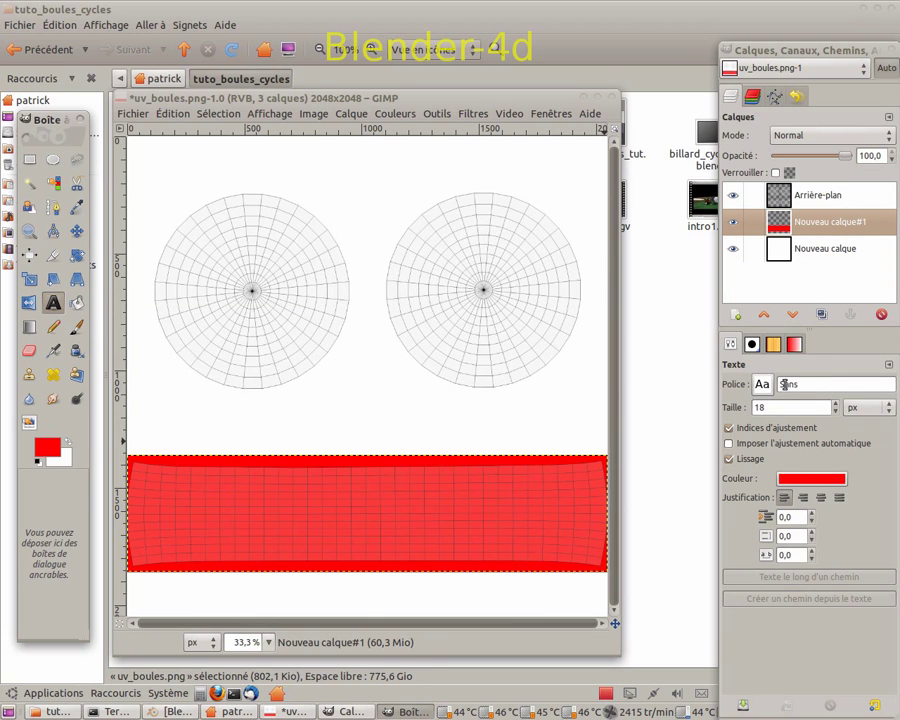
click(762, 385)
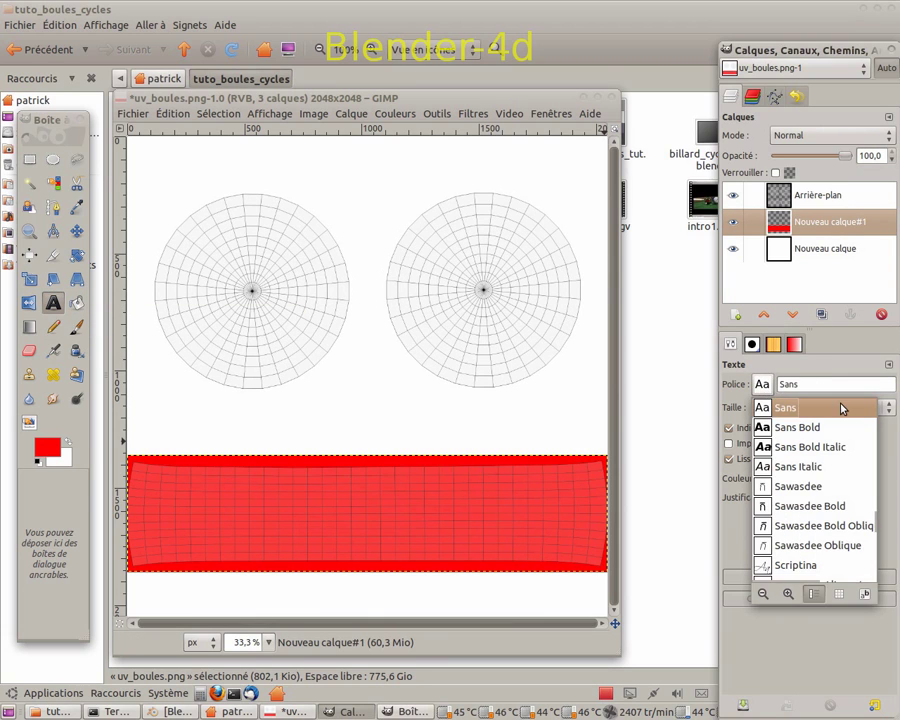
click(825, 367)
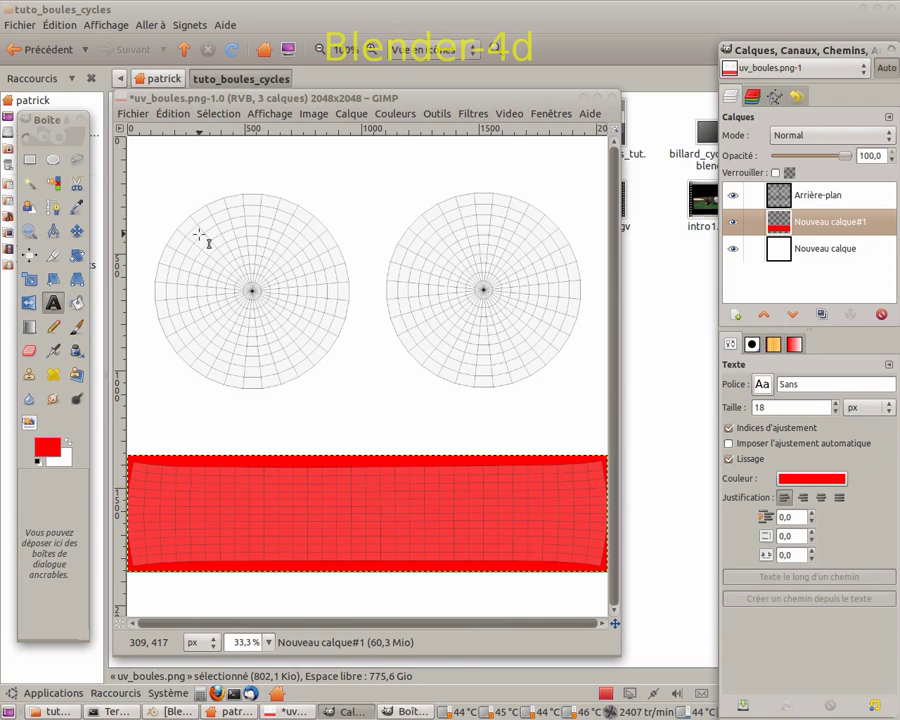
drag(198, 235, 317, 357)
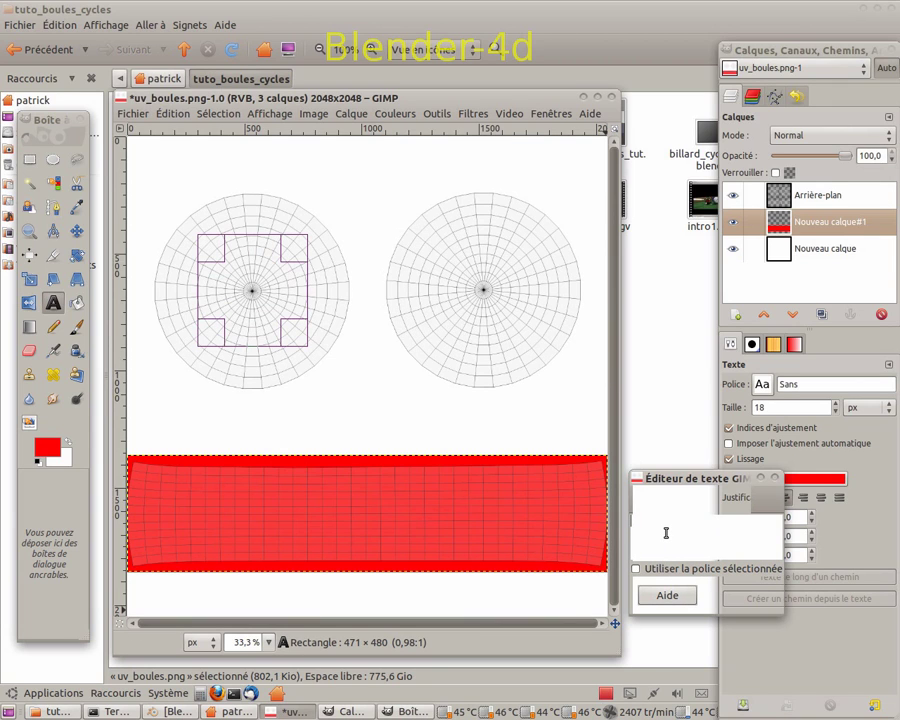
text(5)
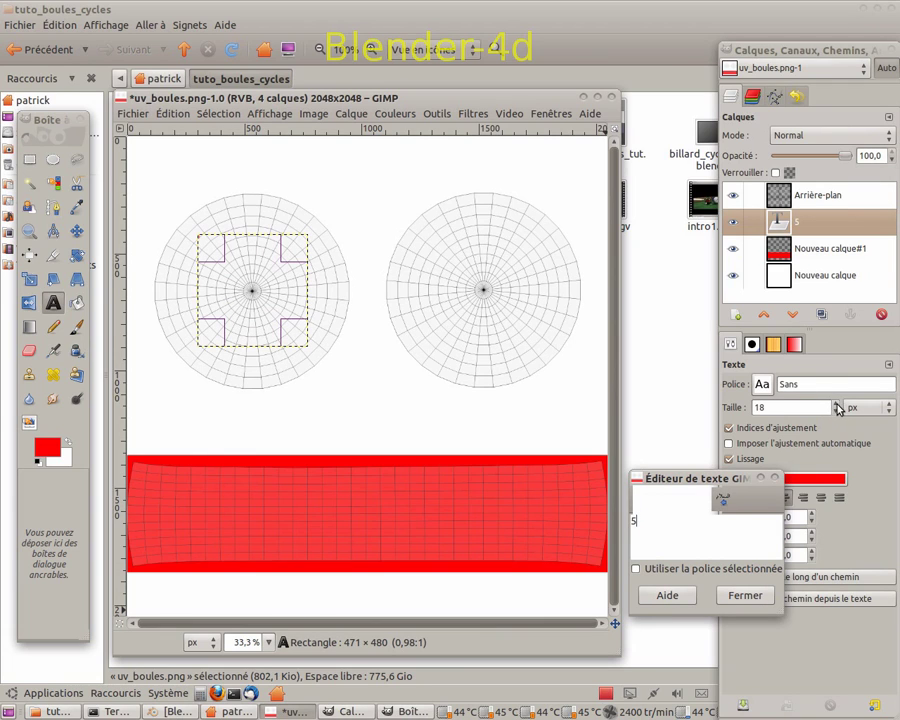
drag(837, 408, 837, 408)
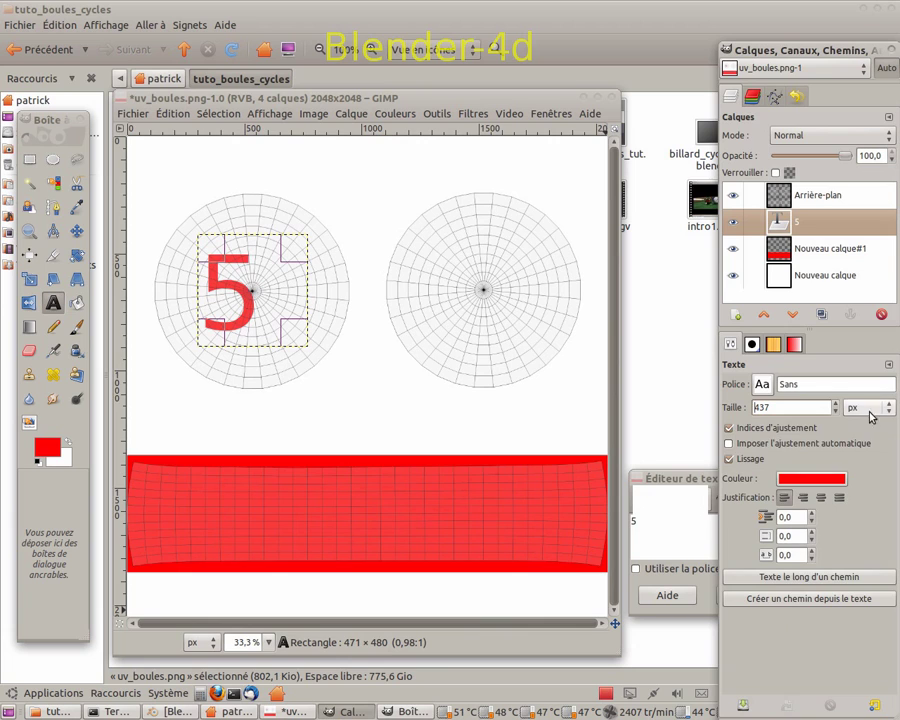
click(821, 498)
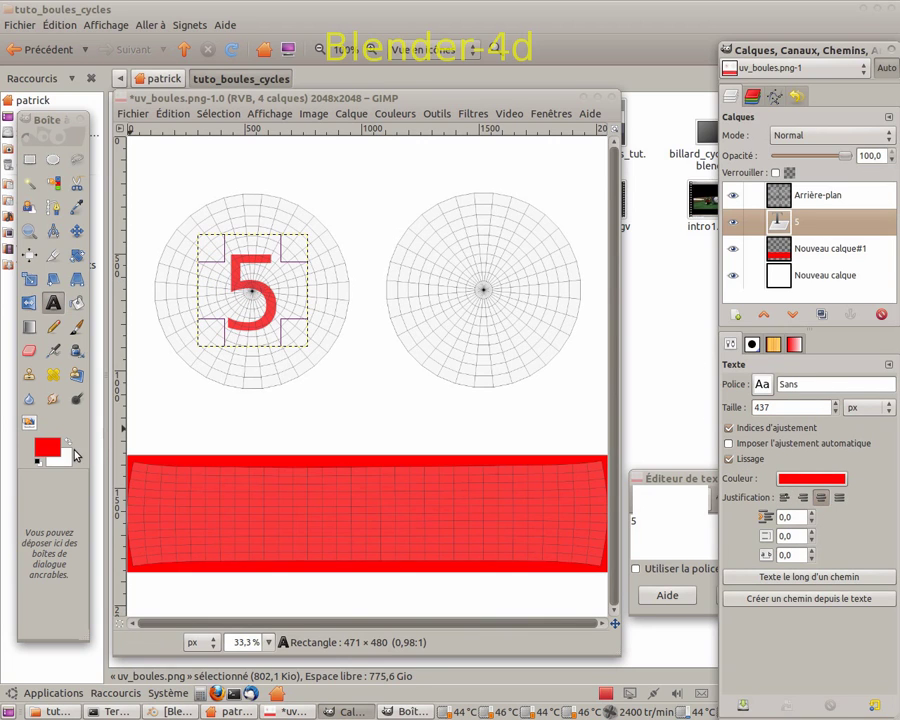
Step: Set the foreground colour to black, 000000
click(47, 450)
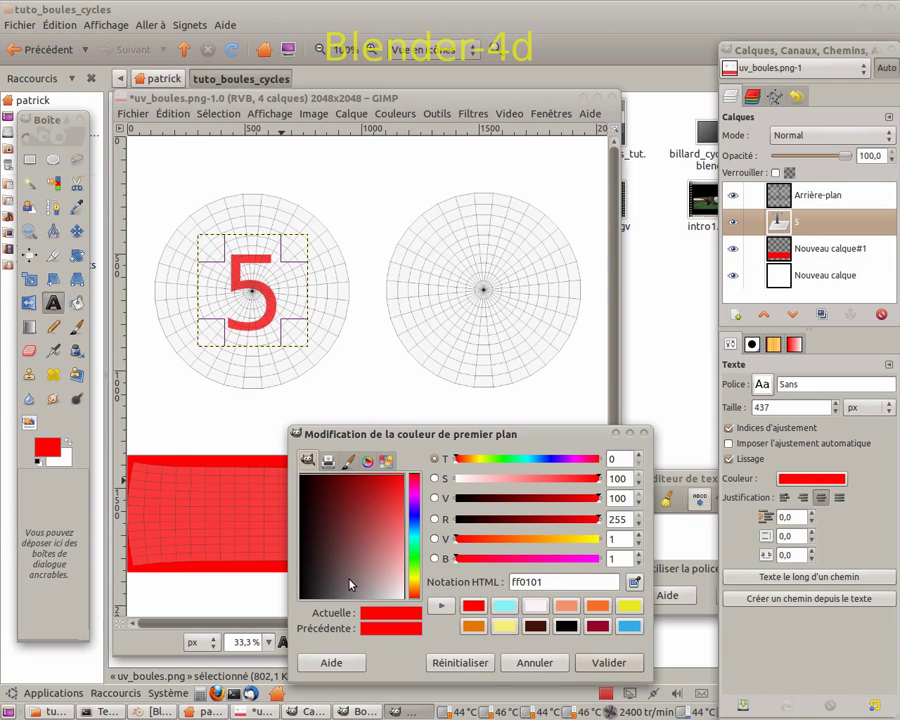
click(302, 600)
click(301, 601)
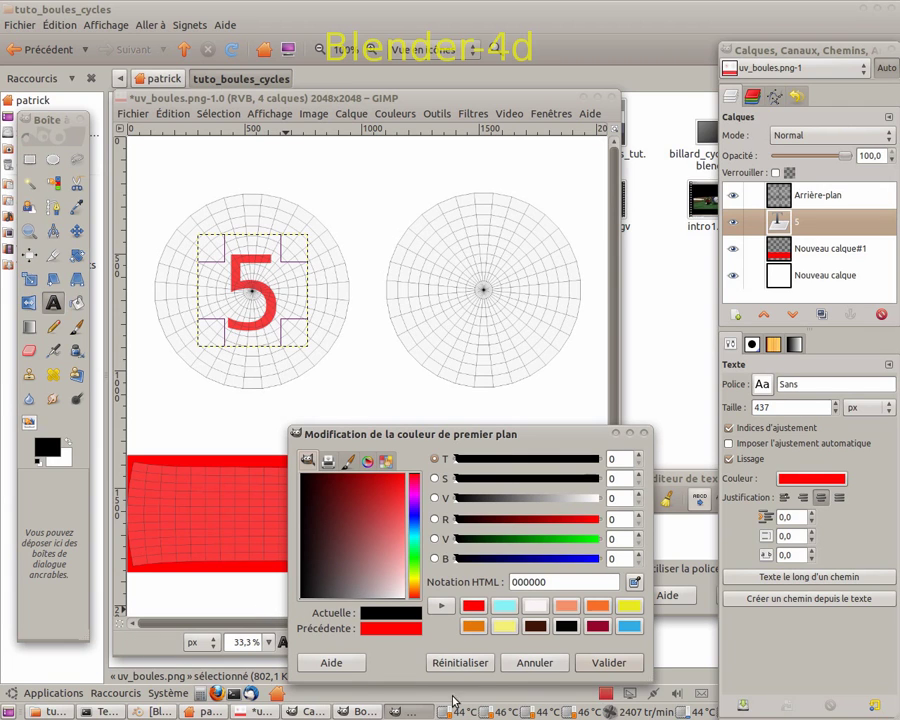
click(598, 660)
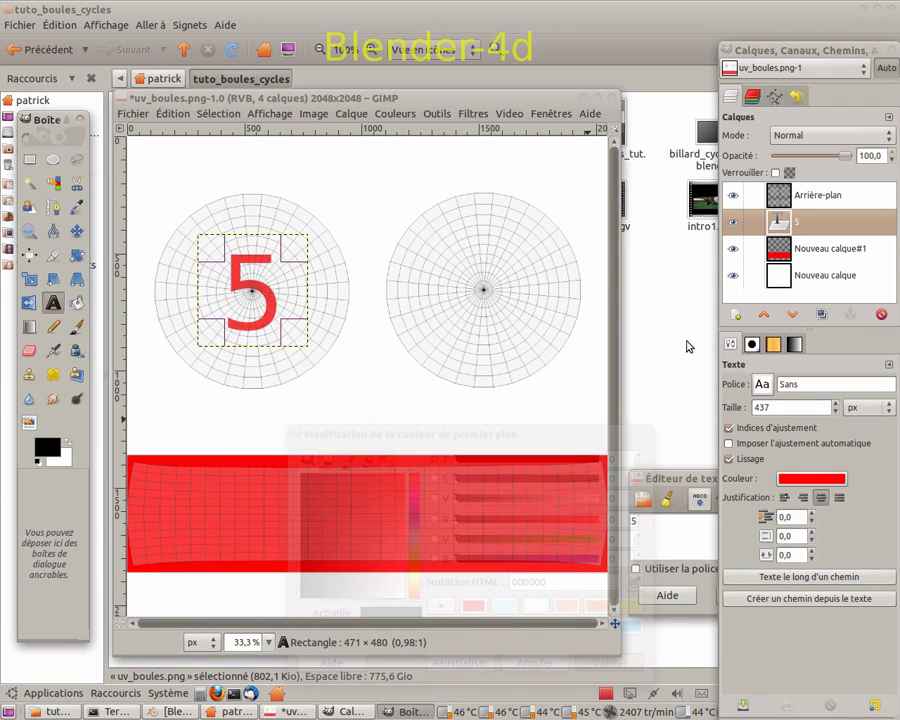
Step: Recolour the number 5 text to black, 000000, and nudge it slightly upward within the left UV circle
click(811, 479)
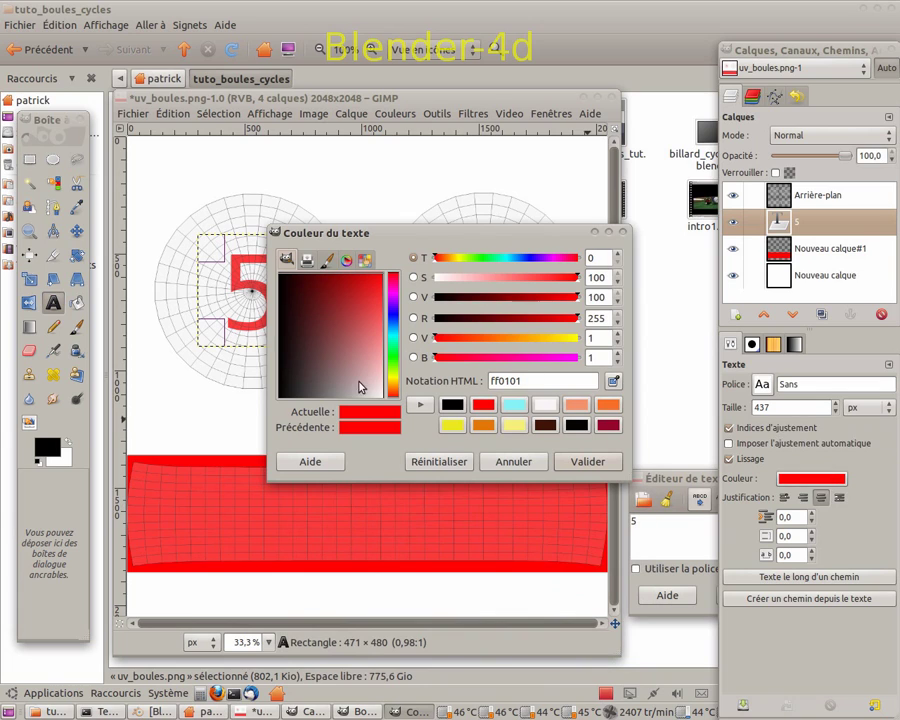
click(282, 398)
drag(282, 398, 275, 400)
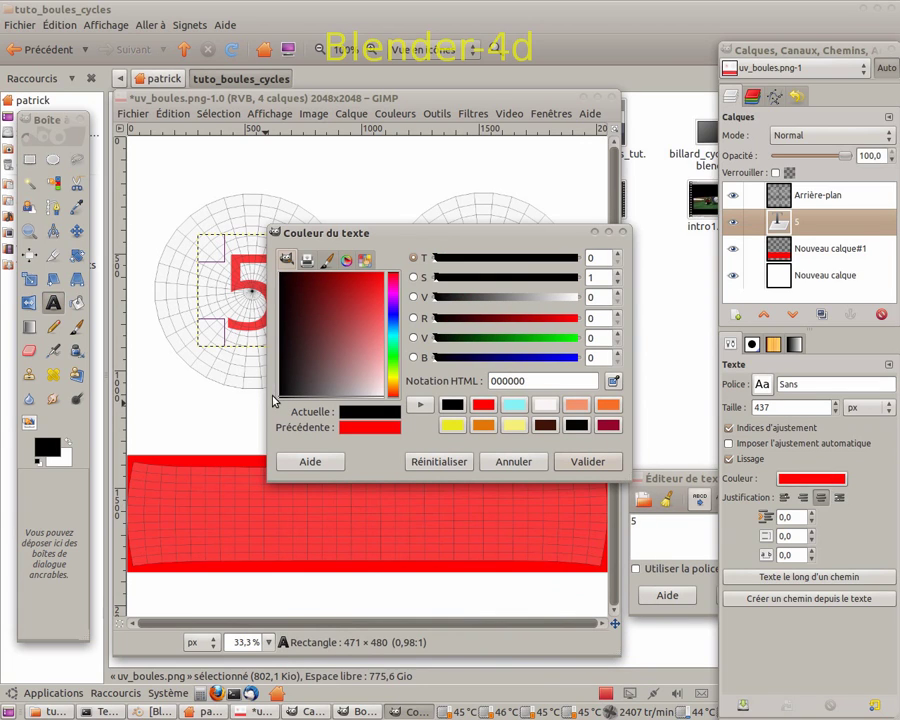
click(583, 461)
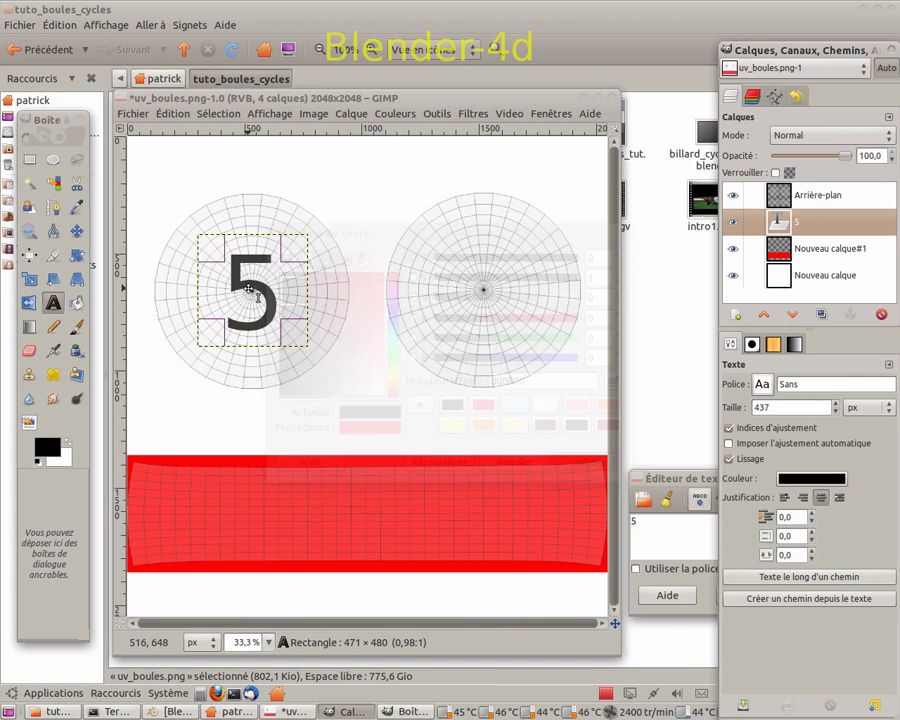
drag(251, 289, 251, 287)
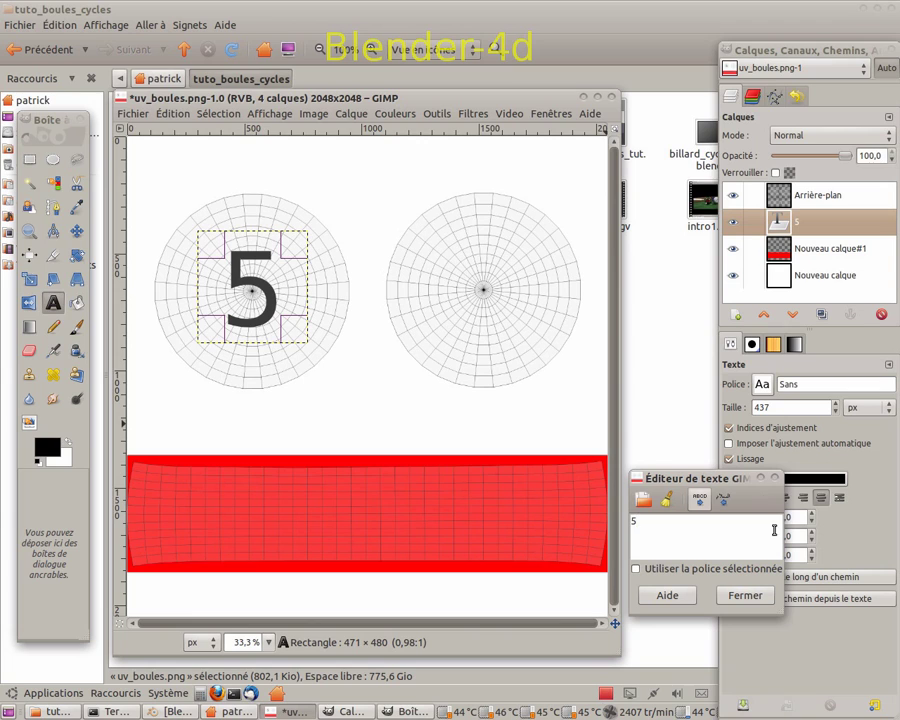
click(745, 596)
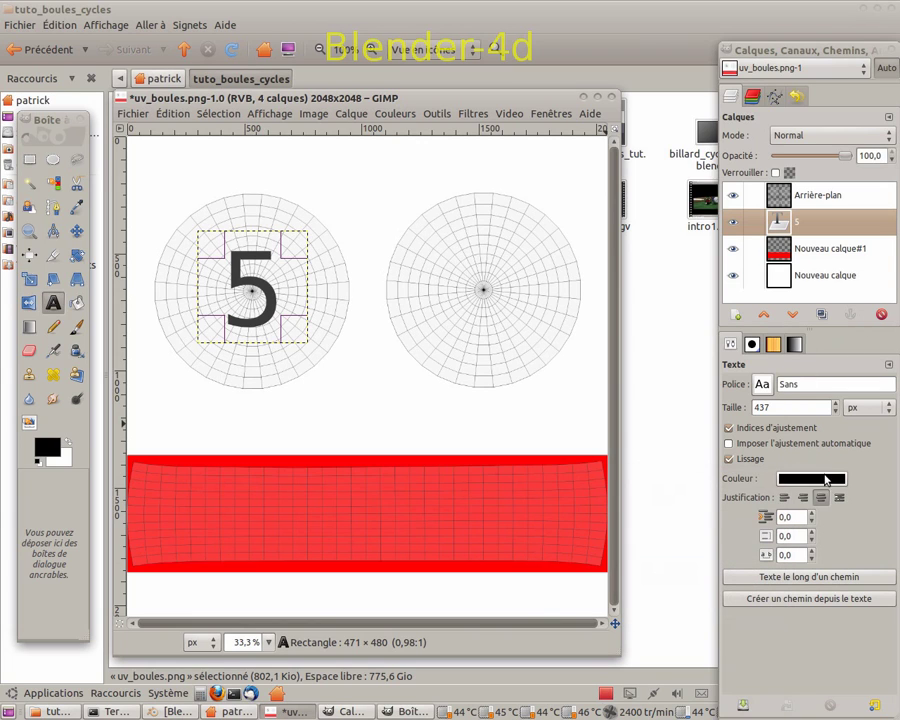
Step: Duplicate the 5 text layer and move the copy to the centre of the right UV circle
click(821, 314)
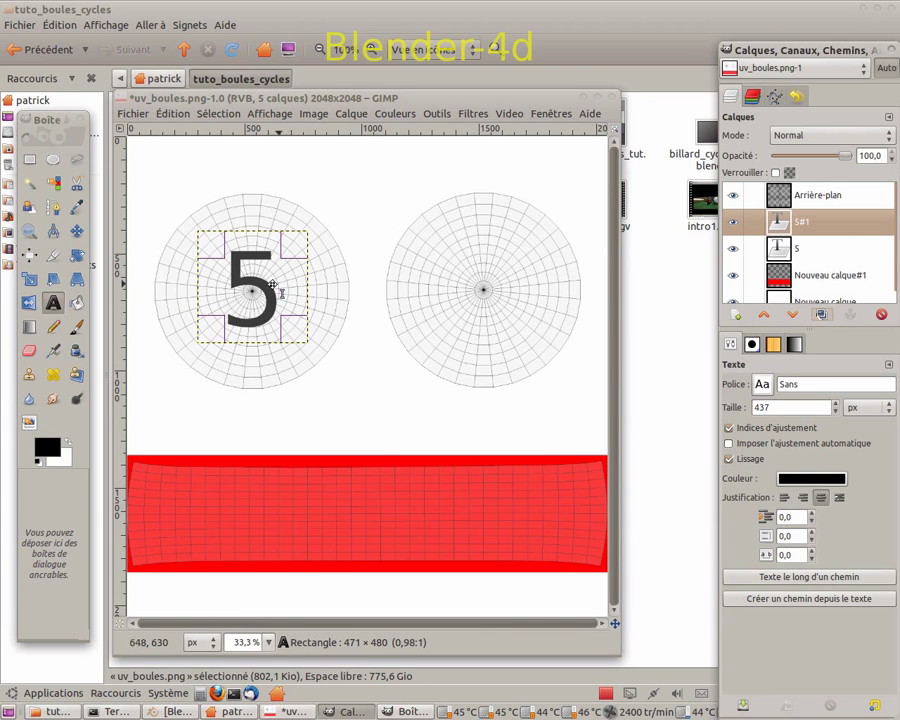
alt+drag(244, 288, 483, 286)
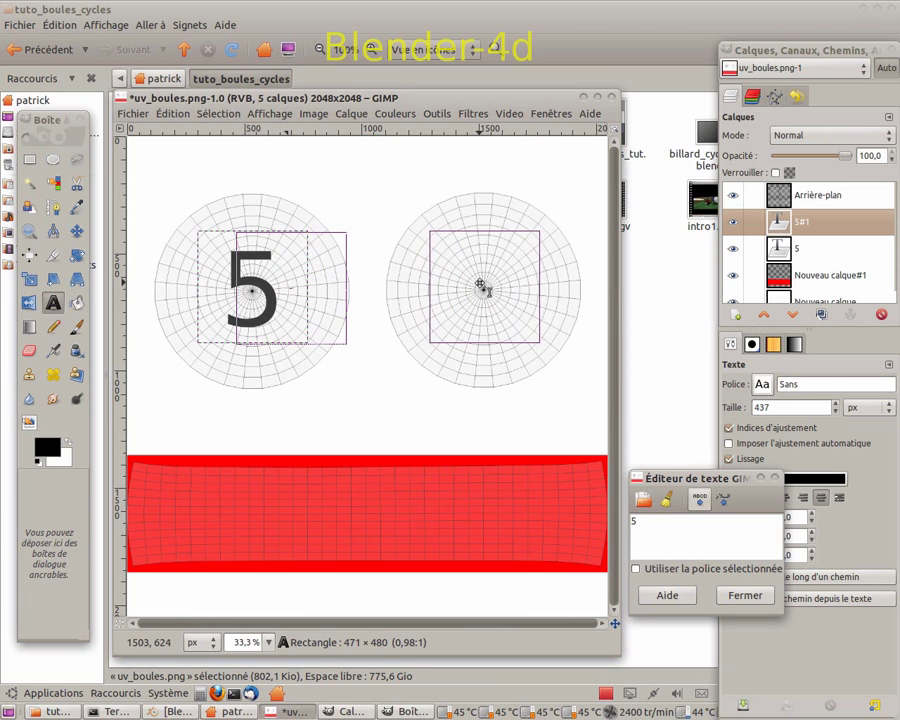
click(483, 287)
click(483, 290)
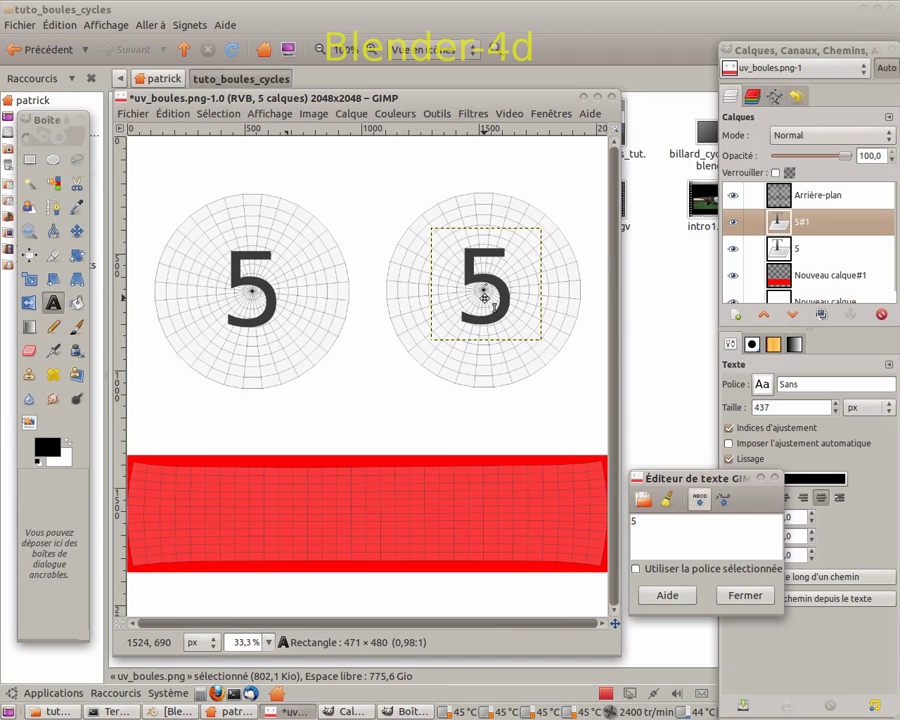
click(484, 294)
click(484, 293)
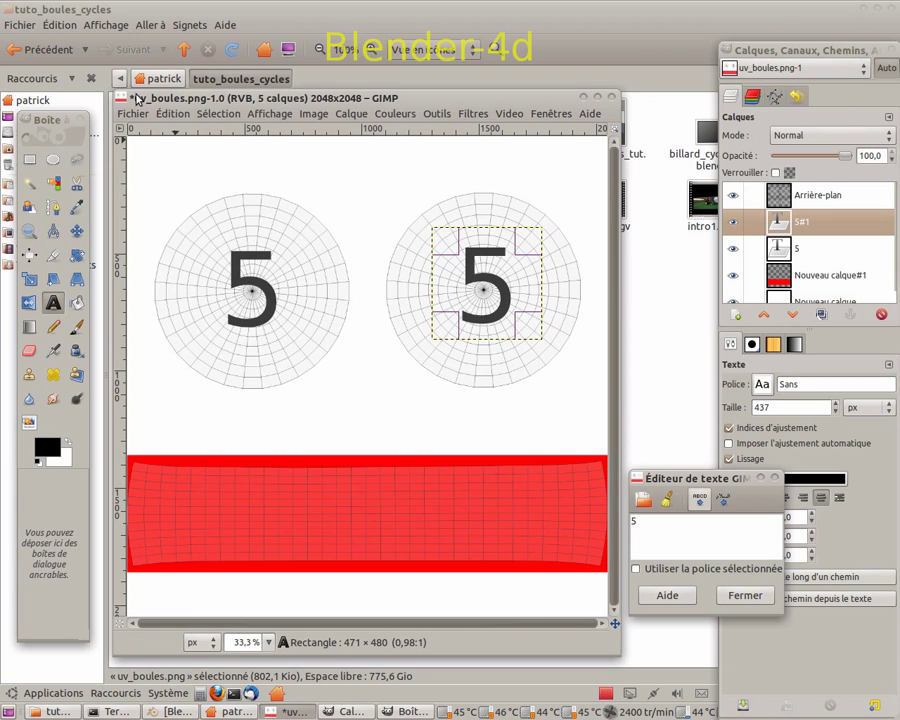
Step: Save the layered image as uv_boules.xcf in the tuto_boules_cycles folder
click(131, 114)
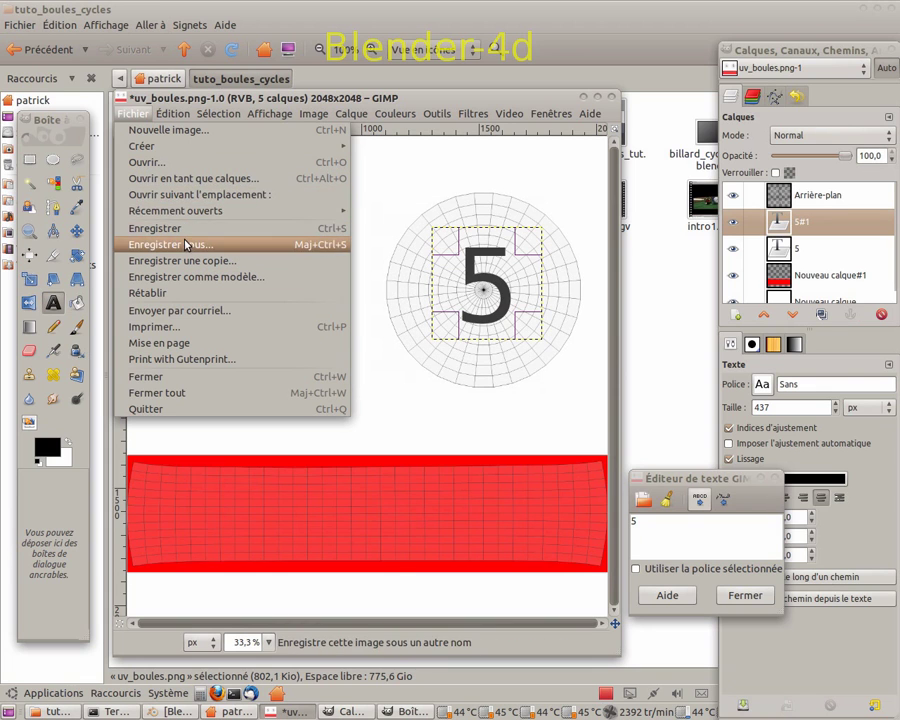
click(186, 245)
click(231, 37)
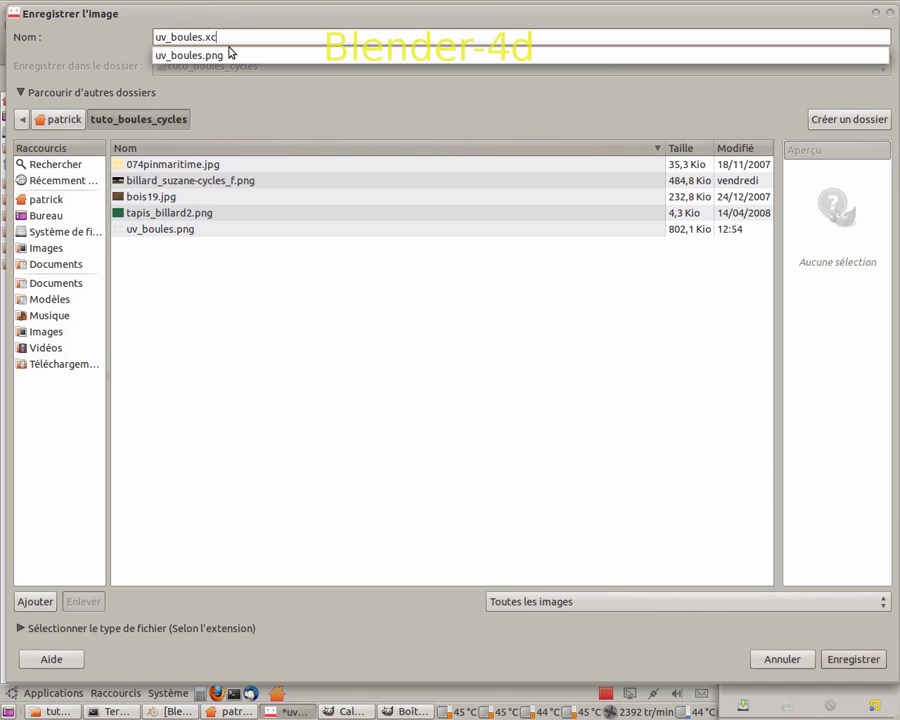
key(Return)
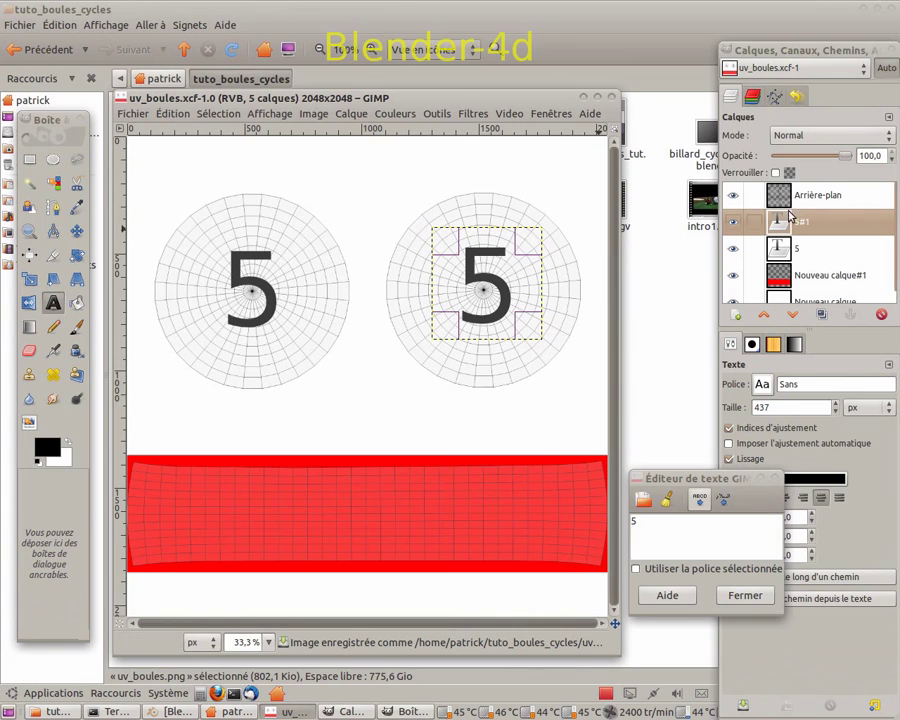
Step: Save a flattened JPEG copy as uv_boules.jpg in the same folder, raising the quality above 85
scroll(800, 281, down, 1)
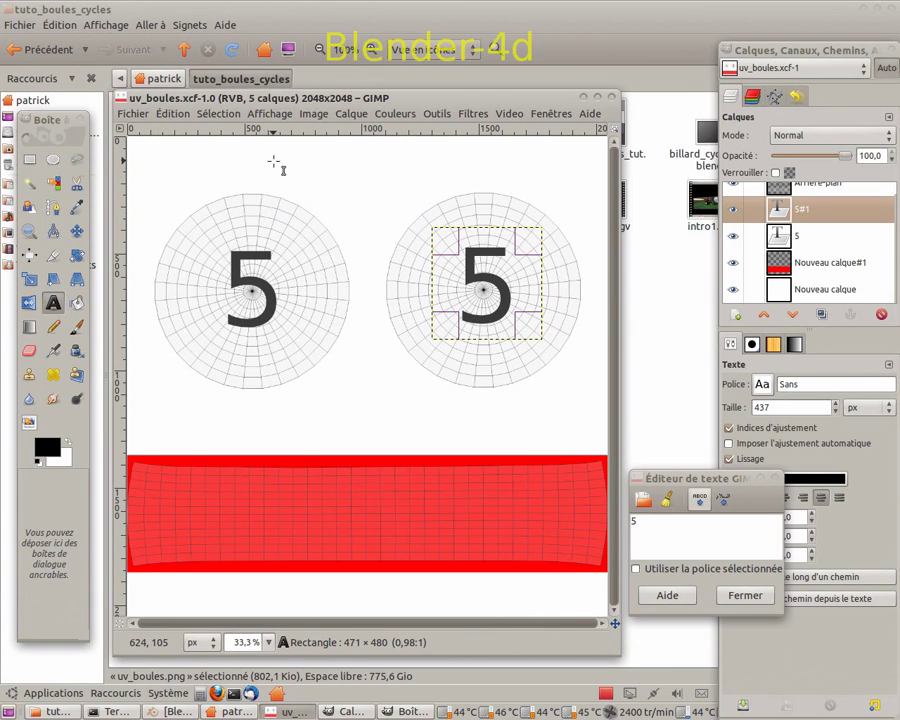
click(141, 116)
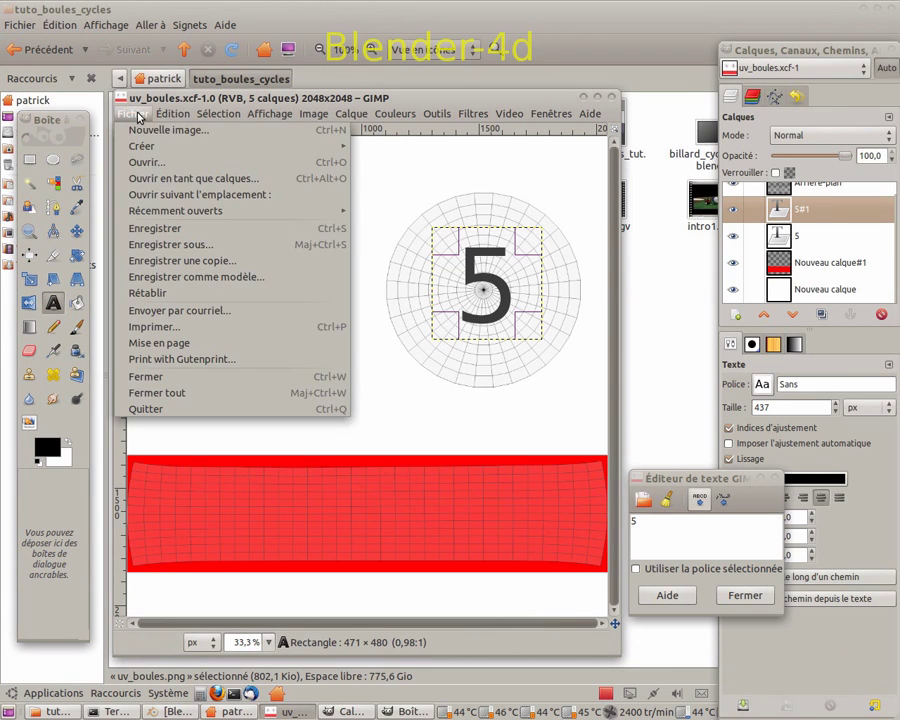
click(175, 262)
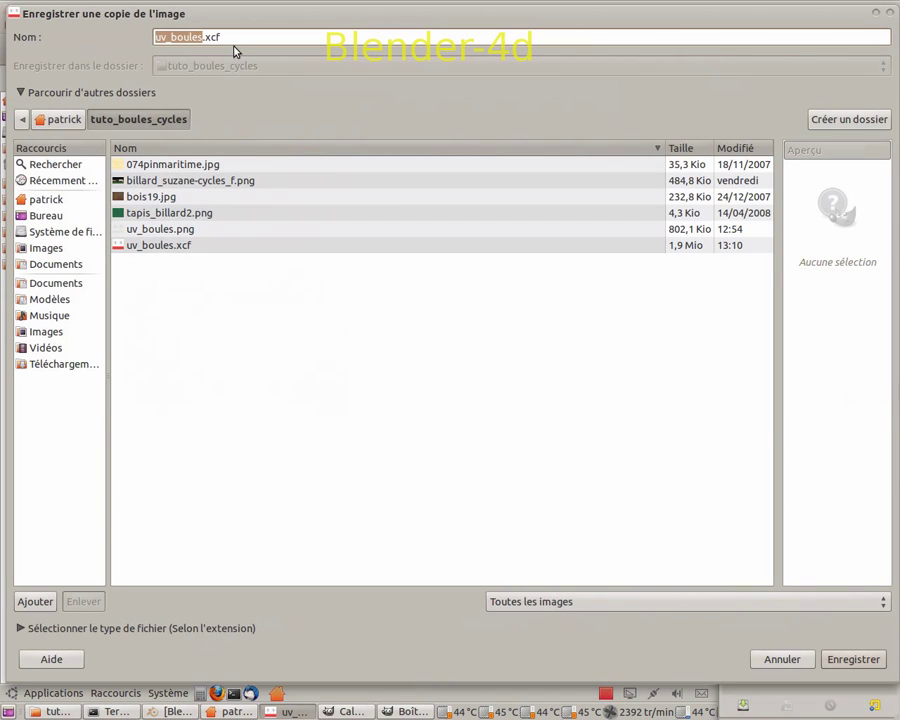
click(228, 38)
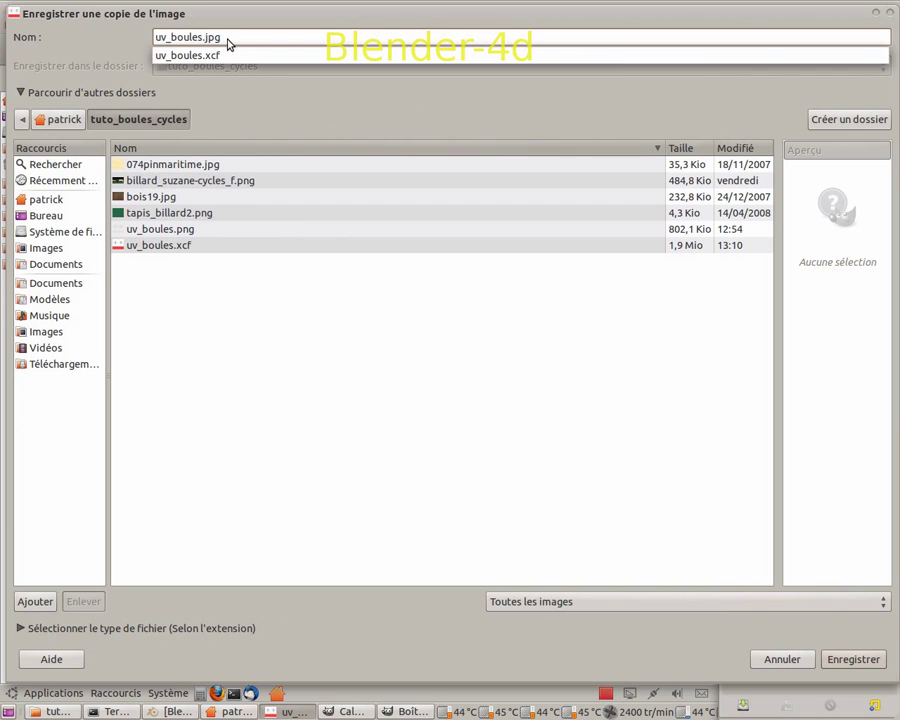
key(Return)
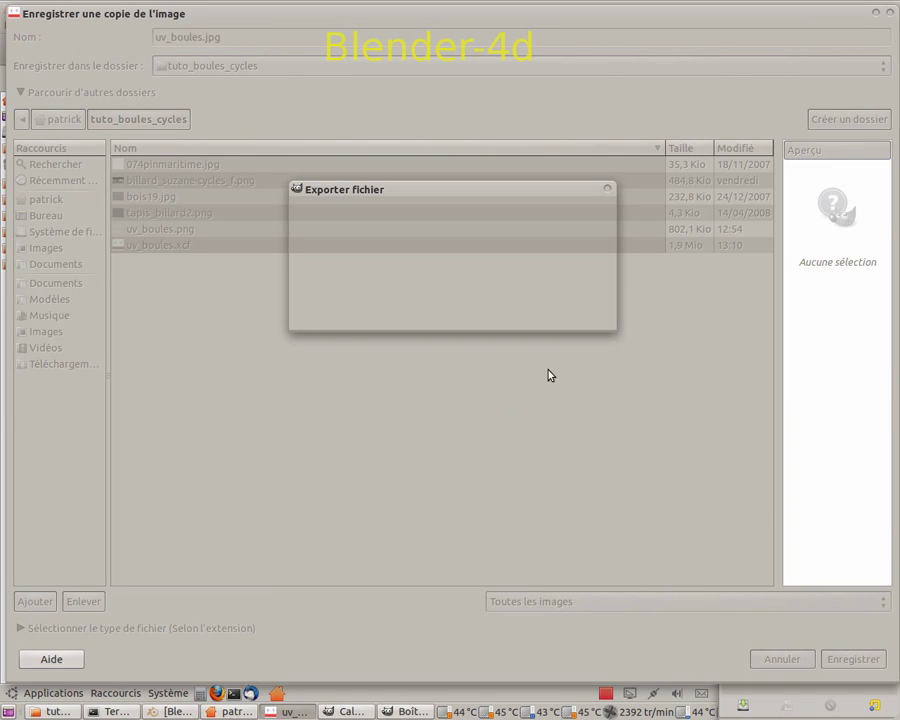
click(580, 316)
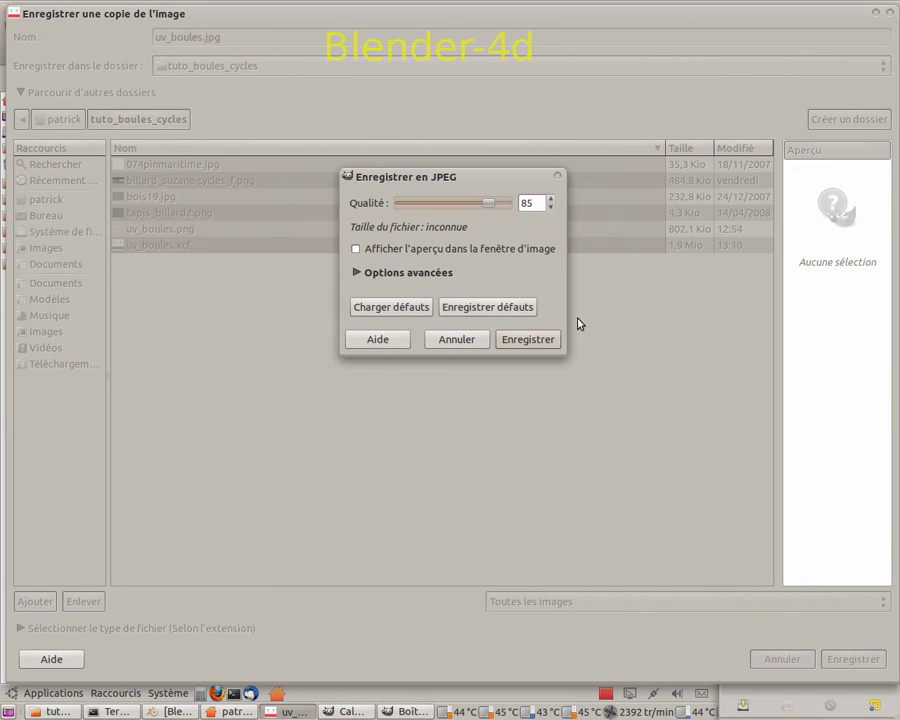
drag(503, 203, 526, 203)
click(538, 342)
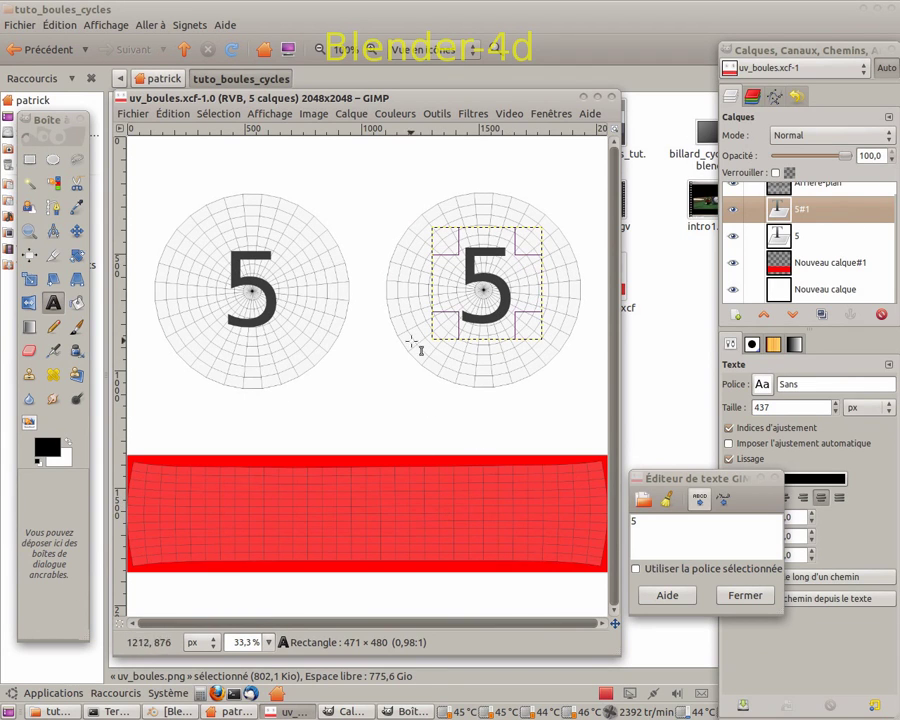
Step: Switch to the file manager and inspect uv_boules.jpg in the image viewer, closing it after the check
click(648, 652)
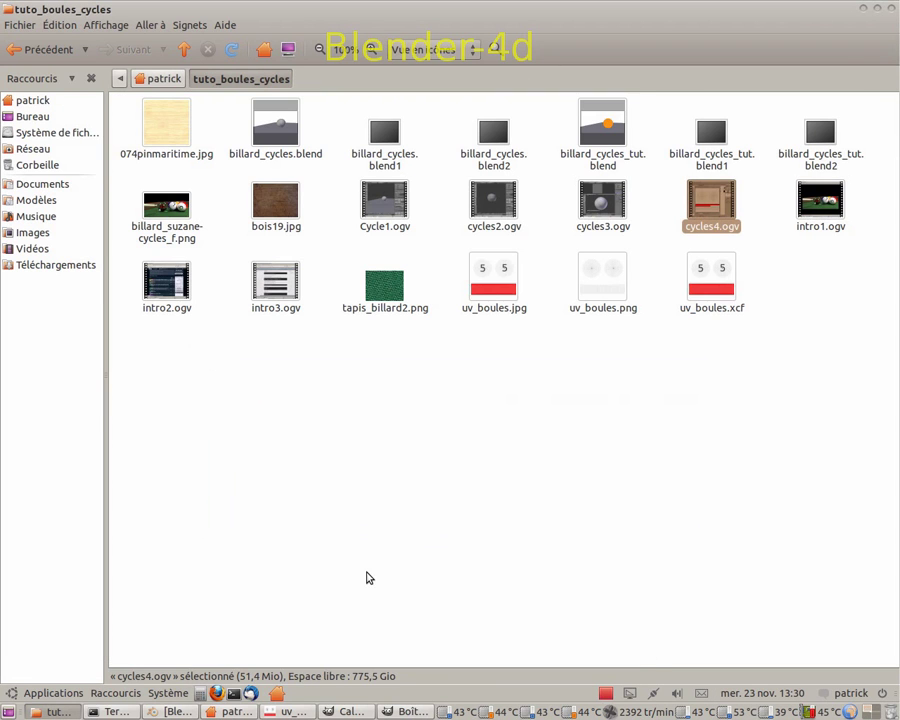
double_click(502, 284)
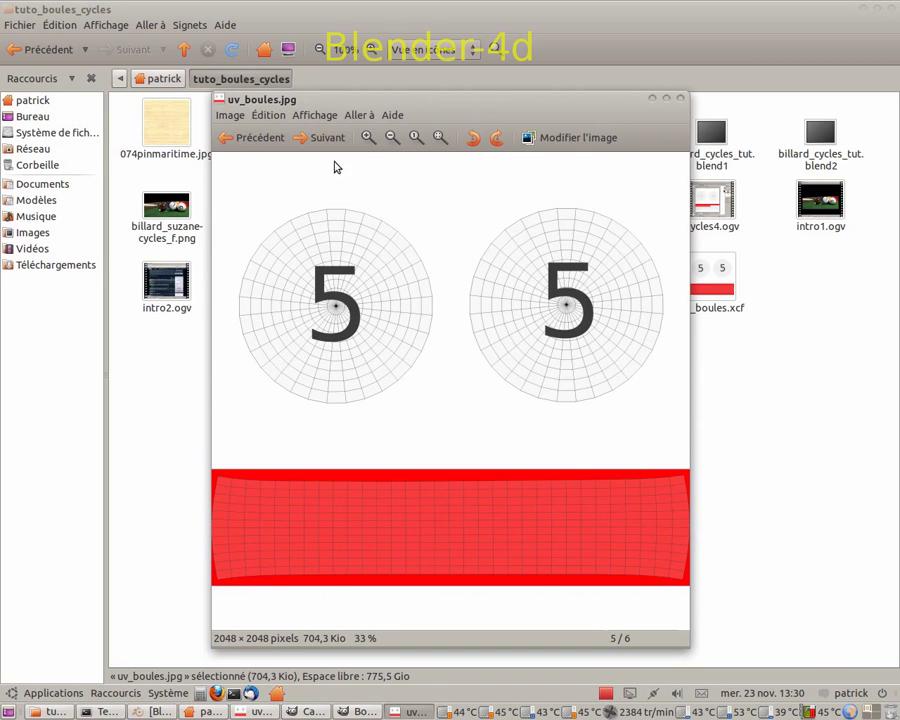
click(680, 100)
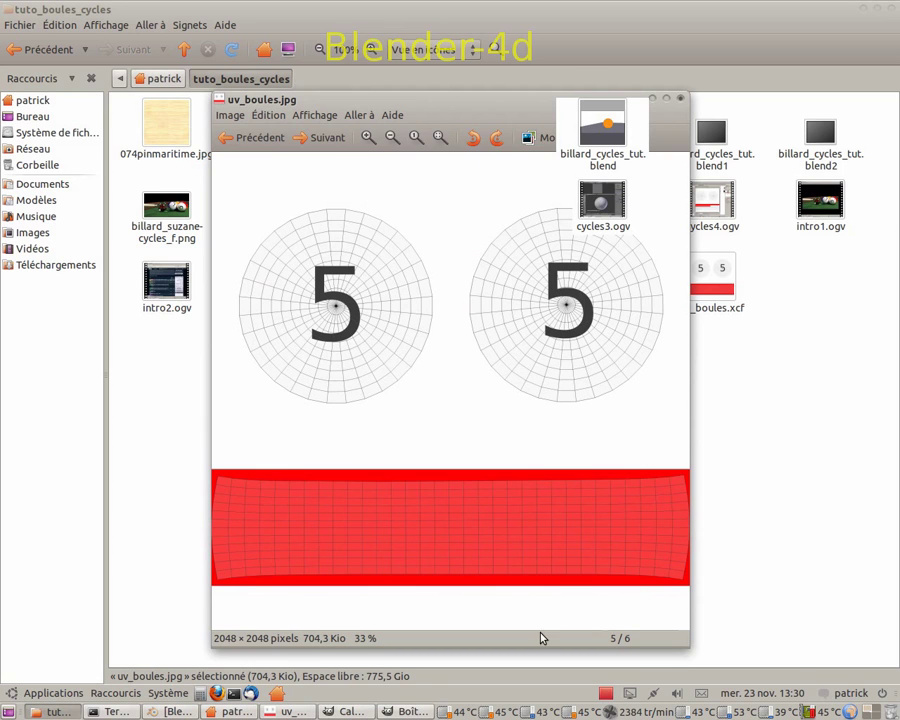
Step: Hide the UV layout layer Arrière-plan in GIMP and save a JPEG copy of the image as uv_boules_5.jpg
click(377, 703)
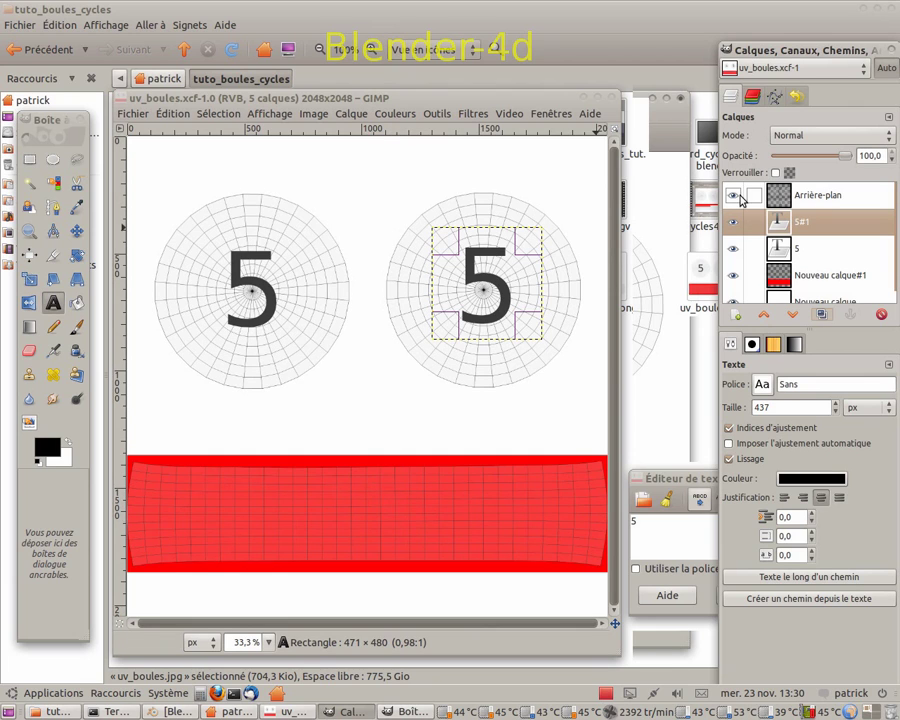
click(736, 197)
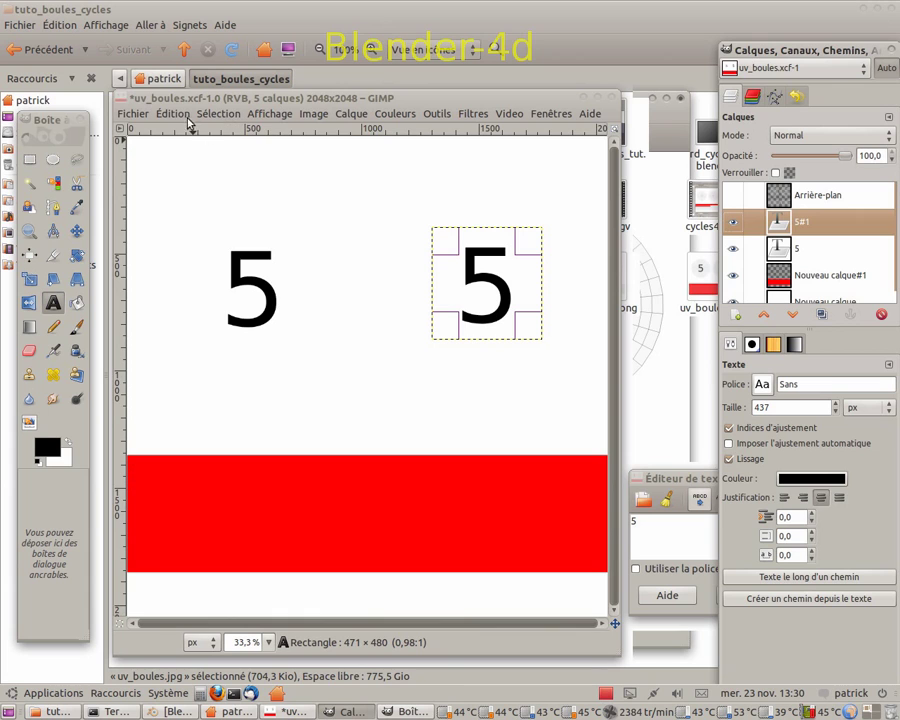
click(138, 113)
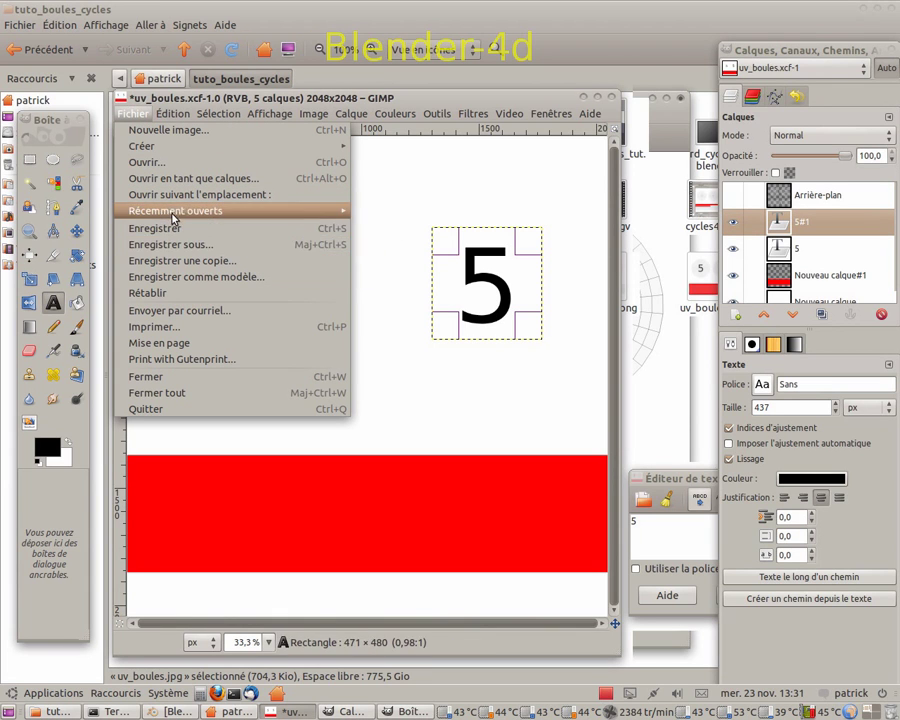
click(198, 262)
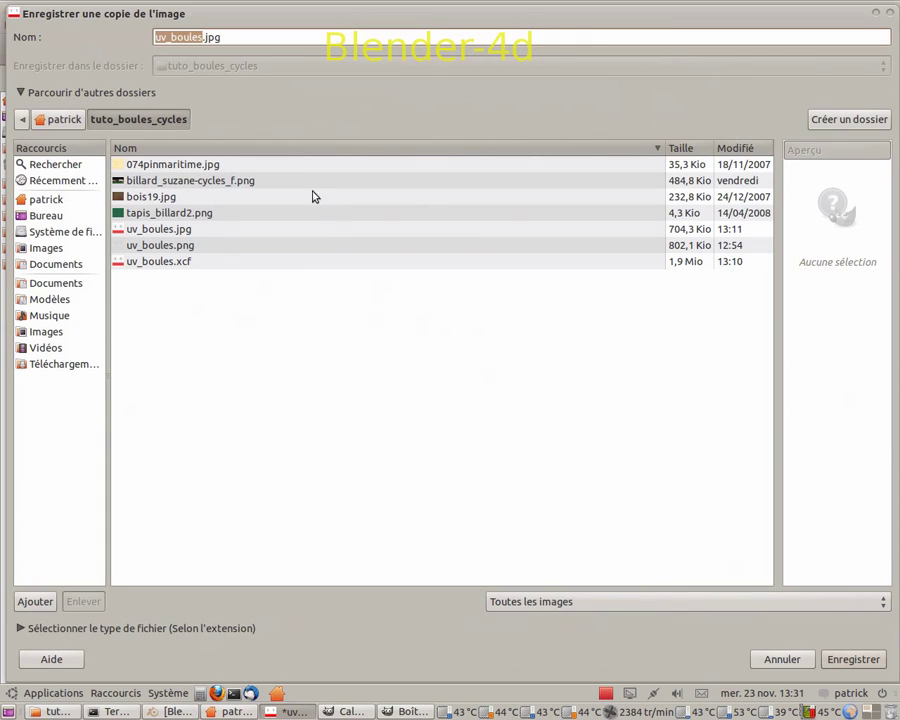
click(174, 232)
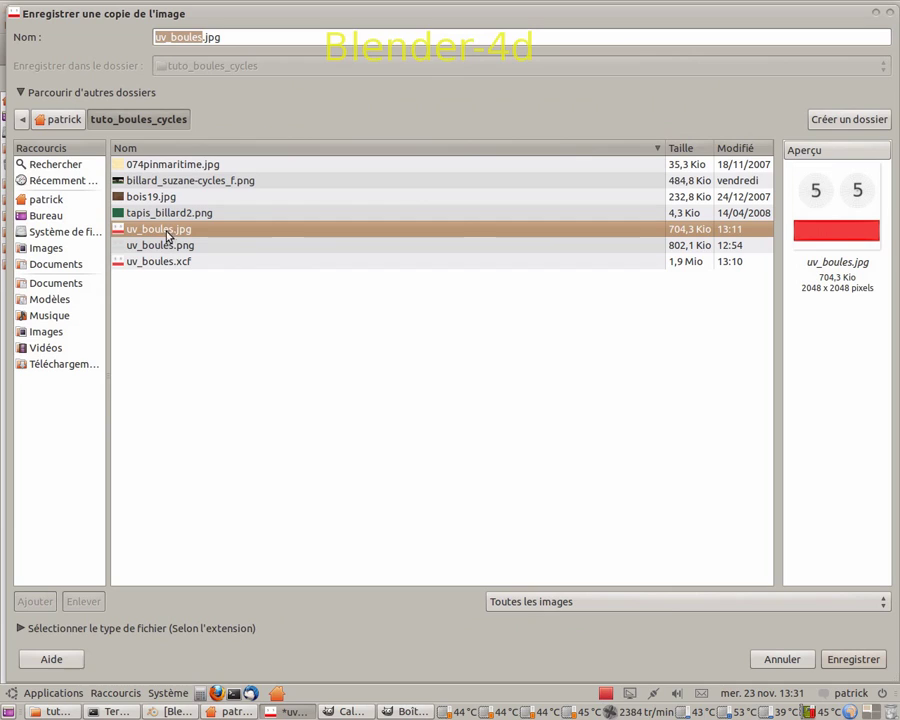
click(204, 37)
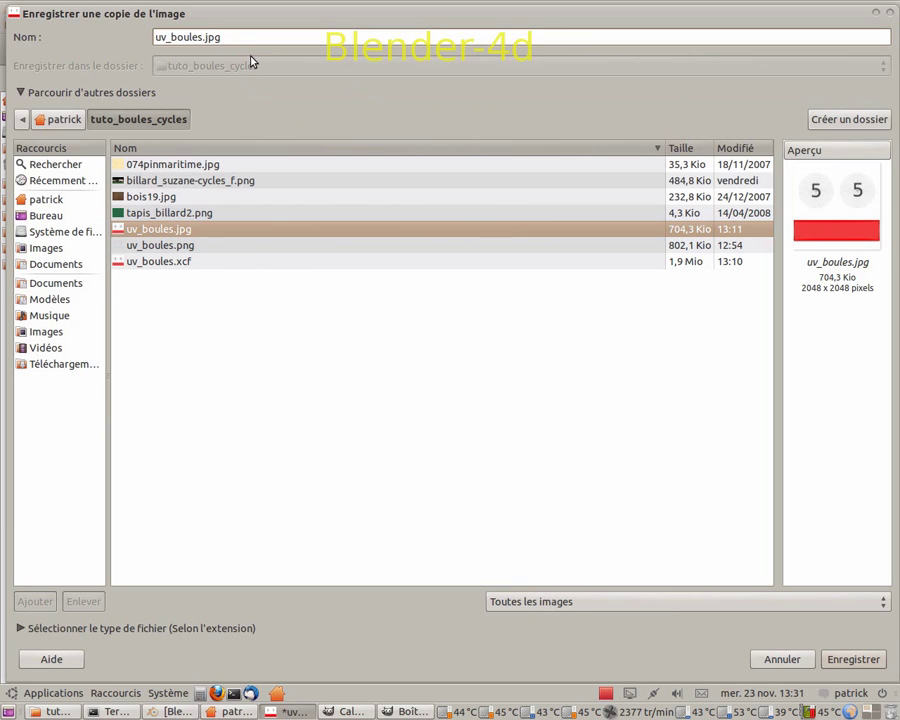
text(-)
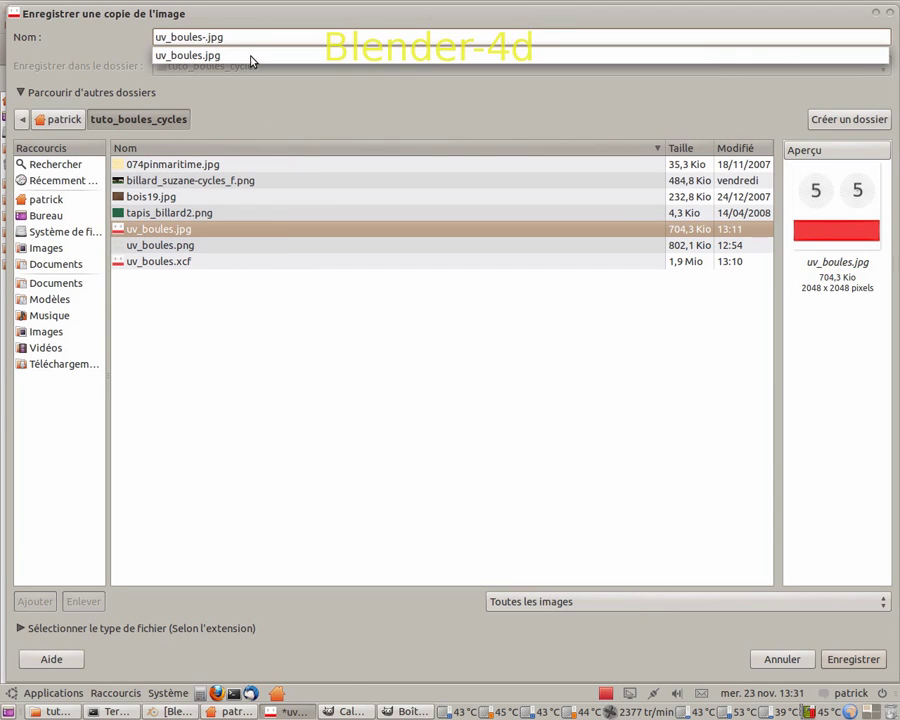
text(_5)
key(Return)
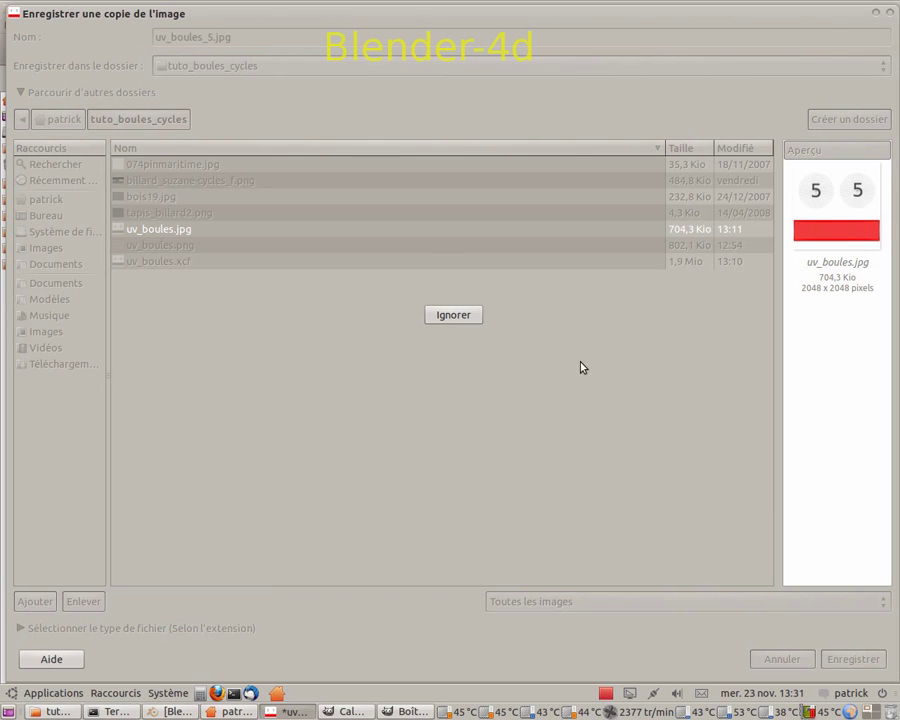
click(589, 313)
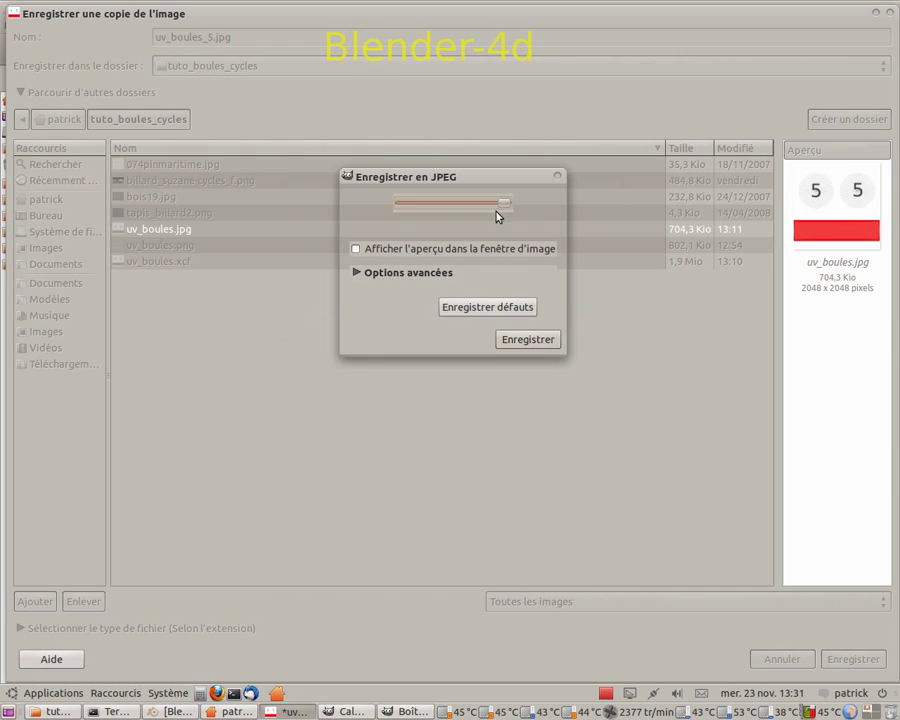
click(529, 340)
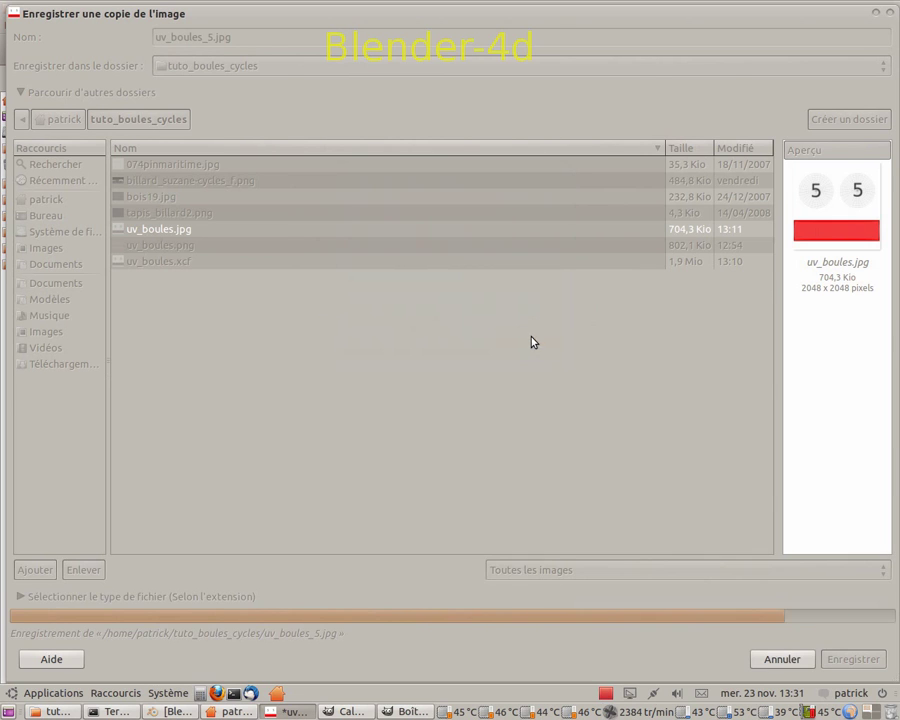
Step: Open uv_boules_5.jpg from the tuto_boules_cycles folder to check the texture without the UV grid
click(224, 712)
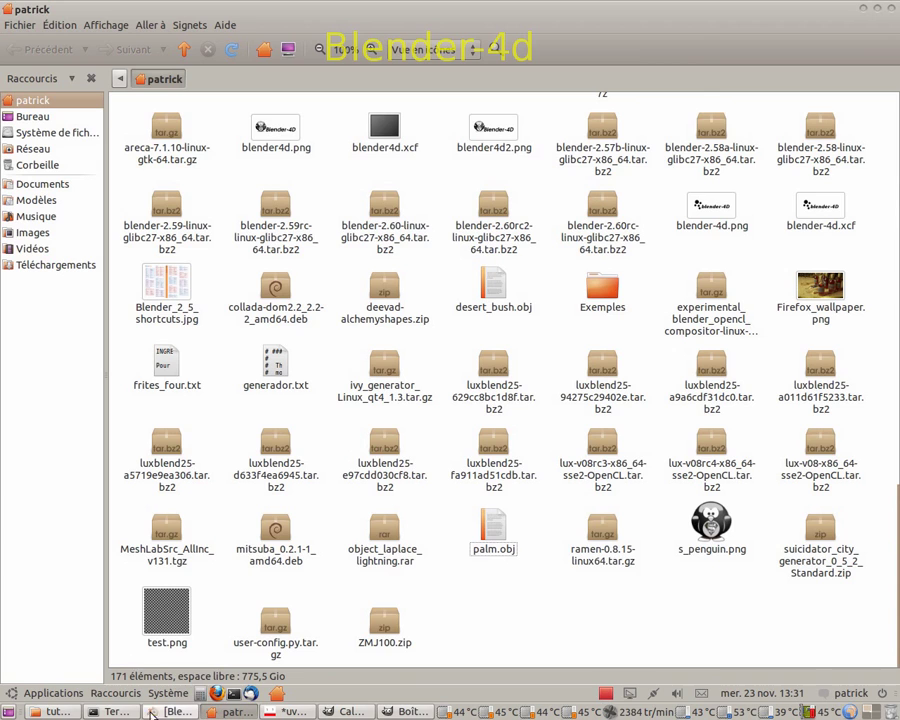
click(52, 712)
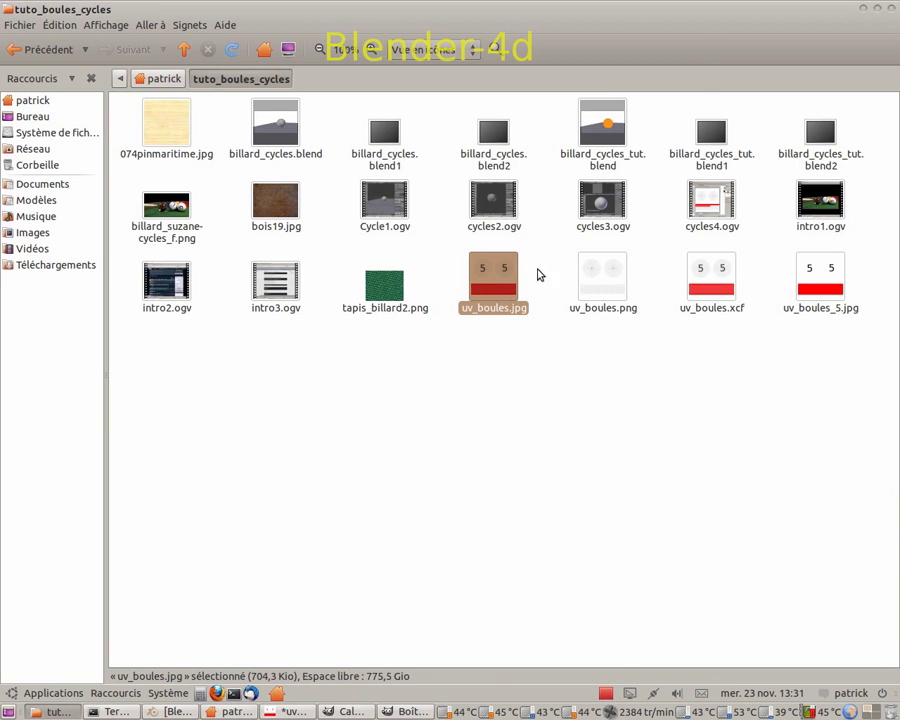
double_click(818, 279)
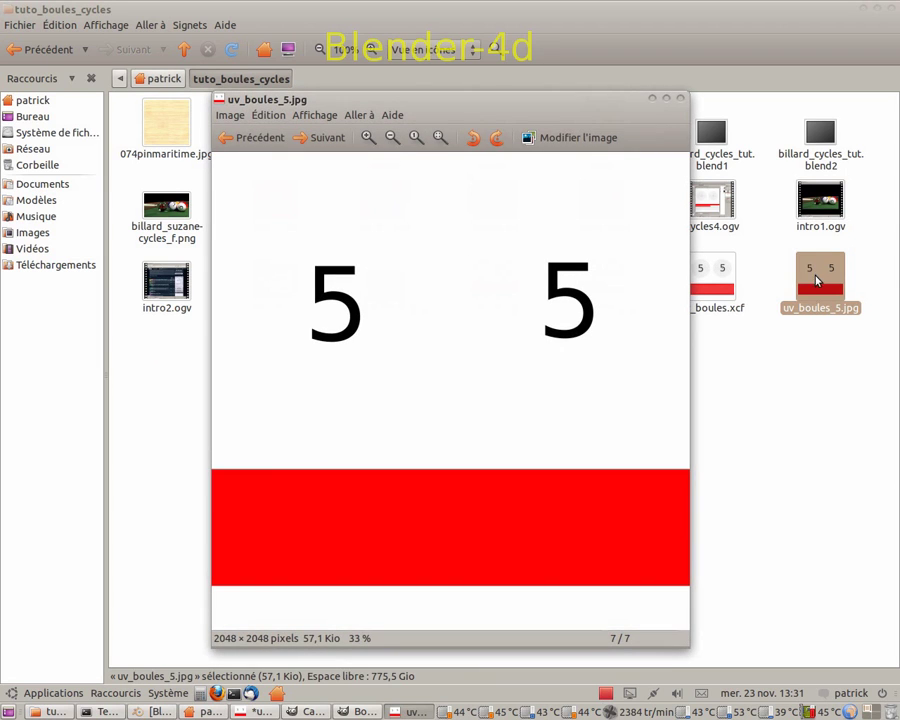
Step: Close the image preview and delete uv_boules.jpg from the tuto_boules_cycles folder
click(681, 98)
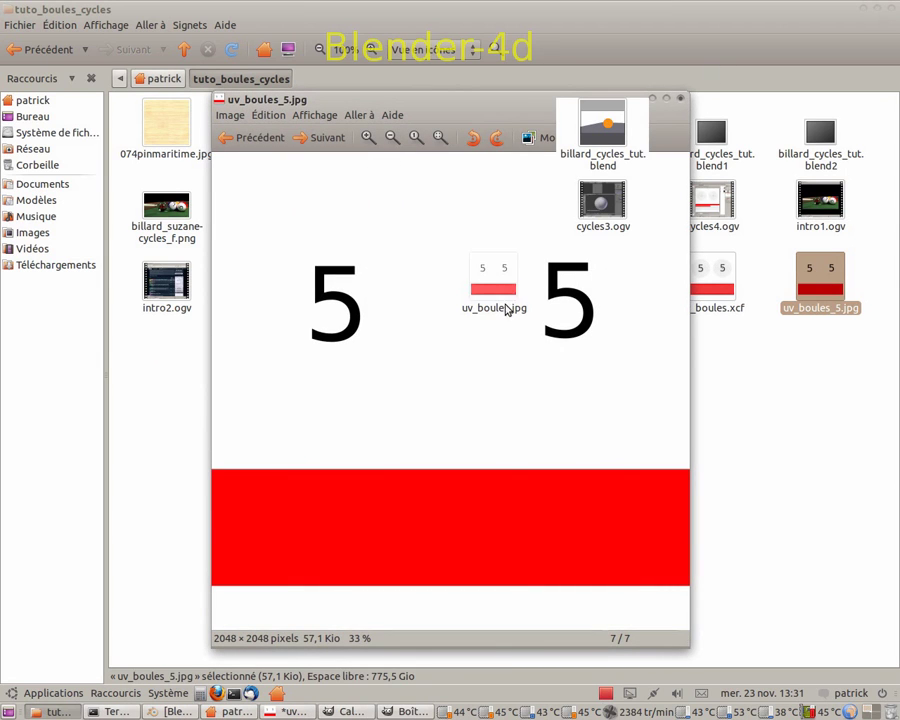
click(496, 286)
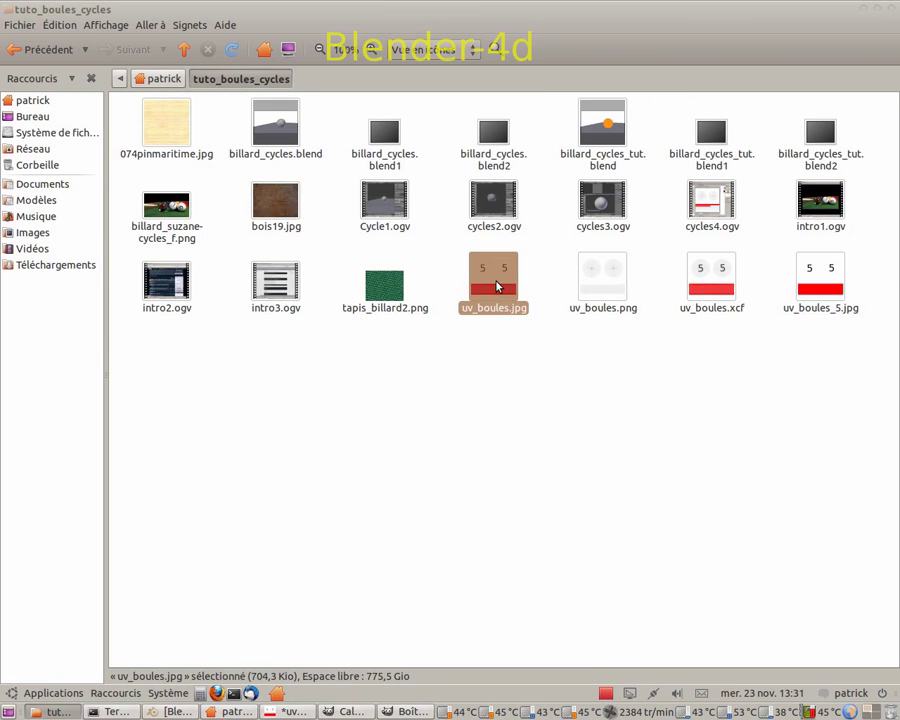
click(714, 284)
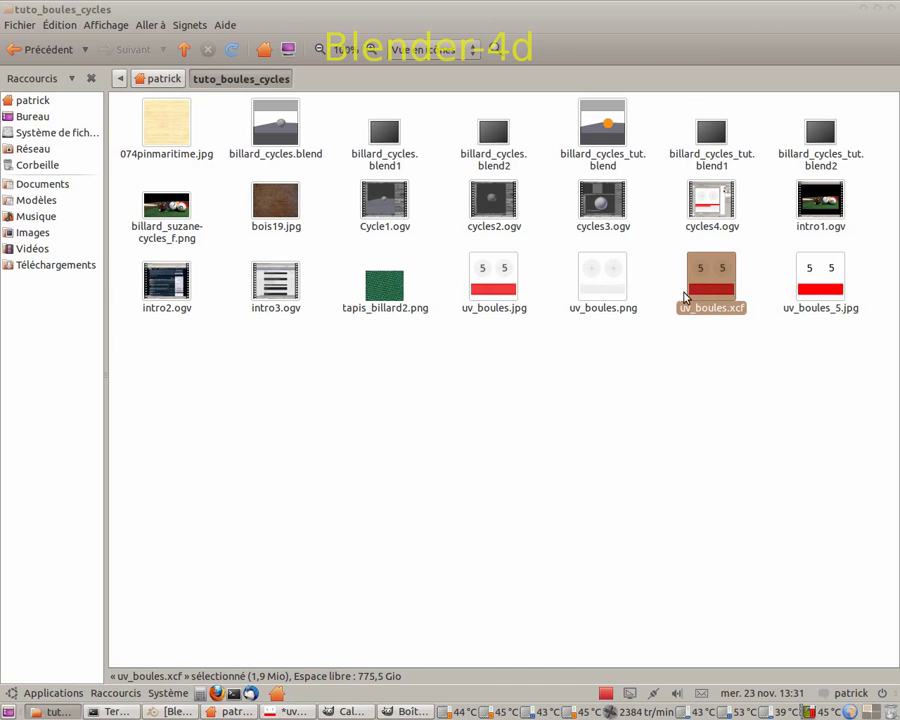
click(487, 285)
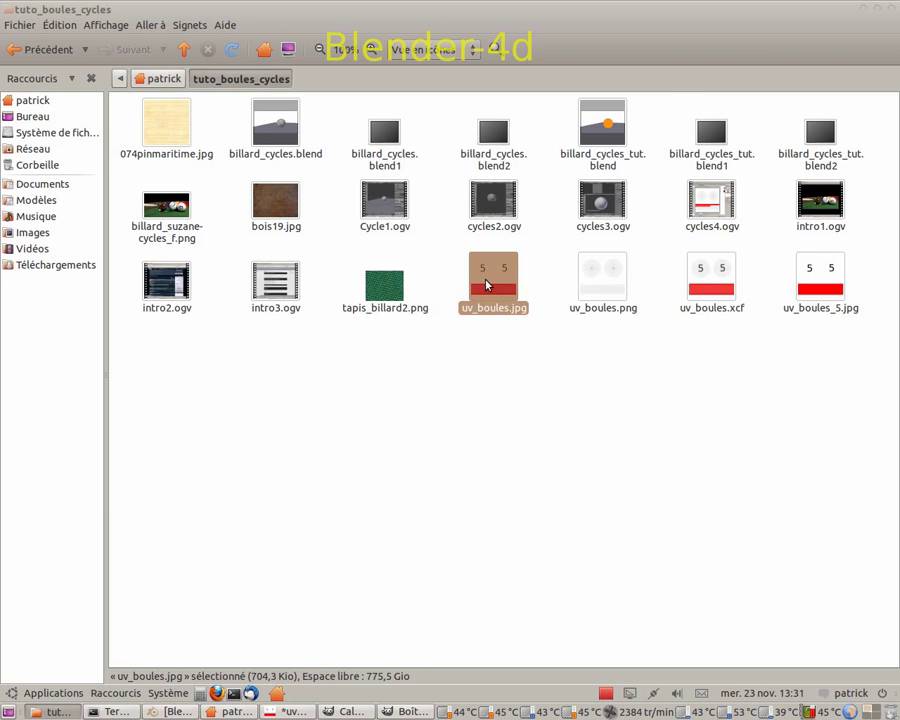
key(Delete)
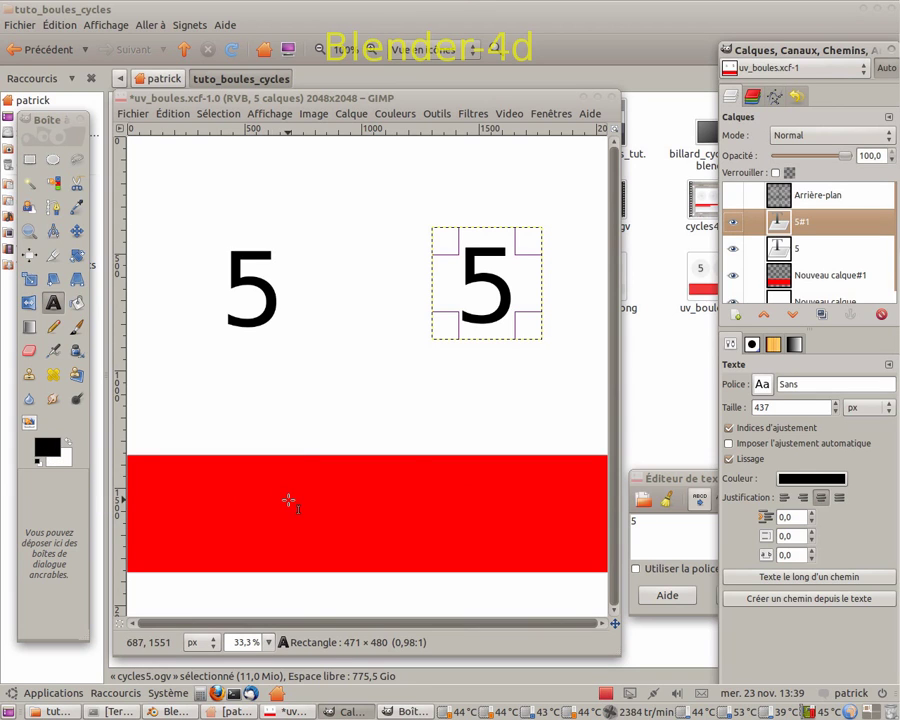
Step: Set the foreground colour to blue 0a04fb and bucket-fill the band on layer Nouveau calque#1 in GIMP
click(787, 280)
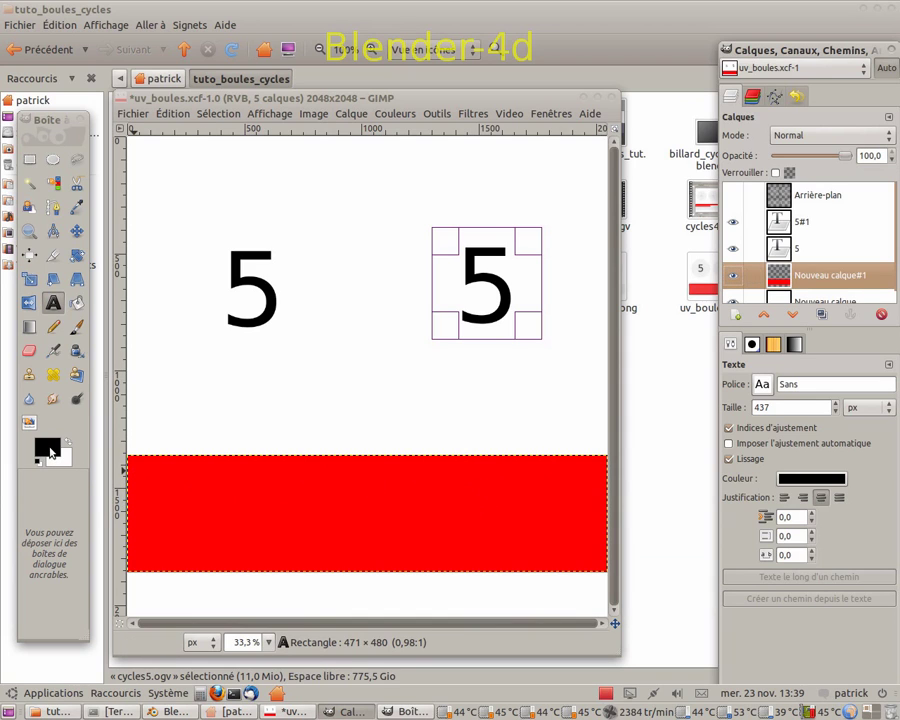
click(48, 451)
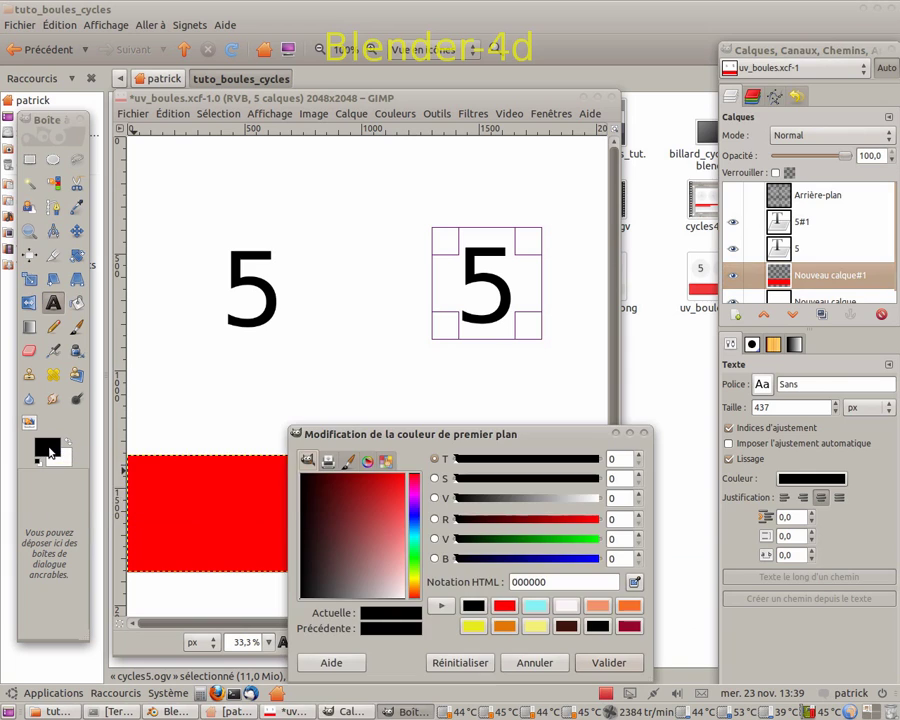
click(416, 518)
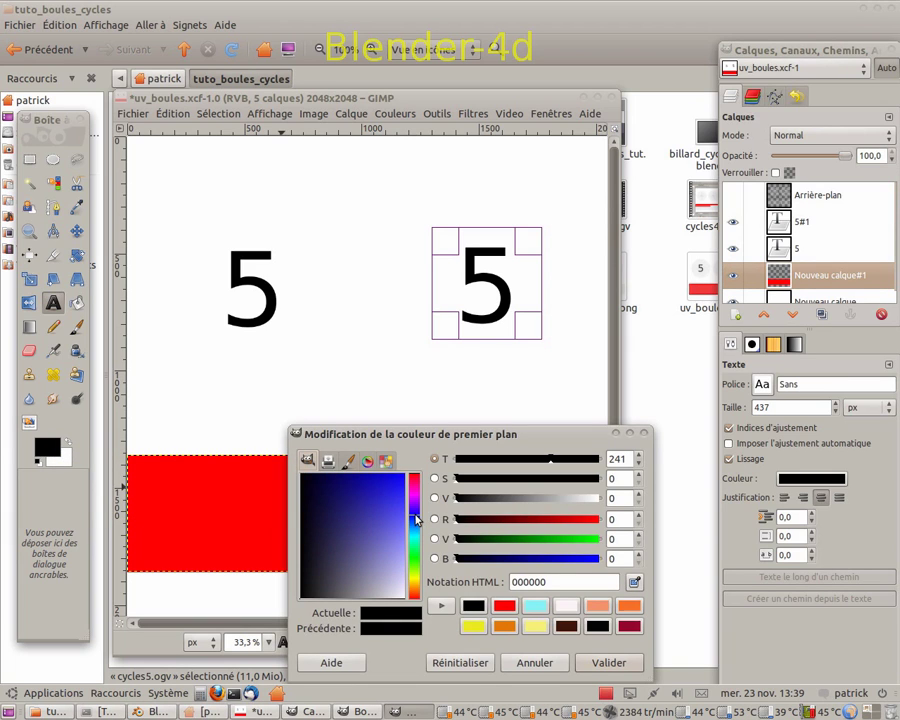
click(404, 479)
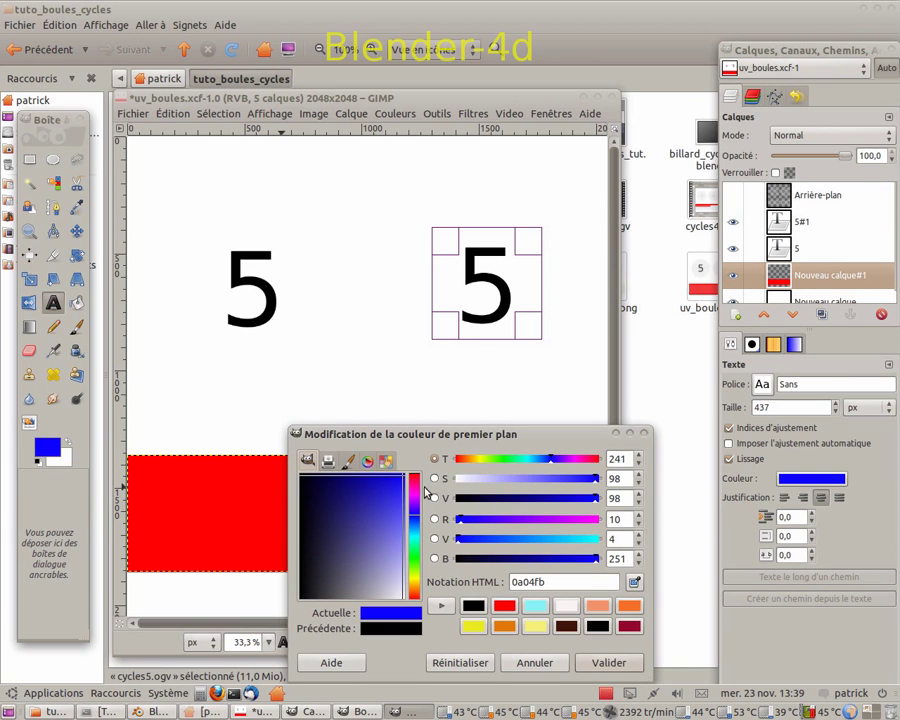
click(612, 663)
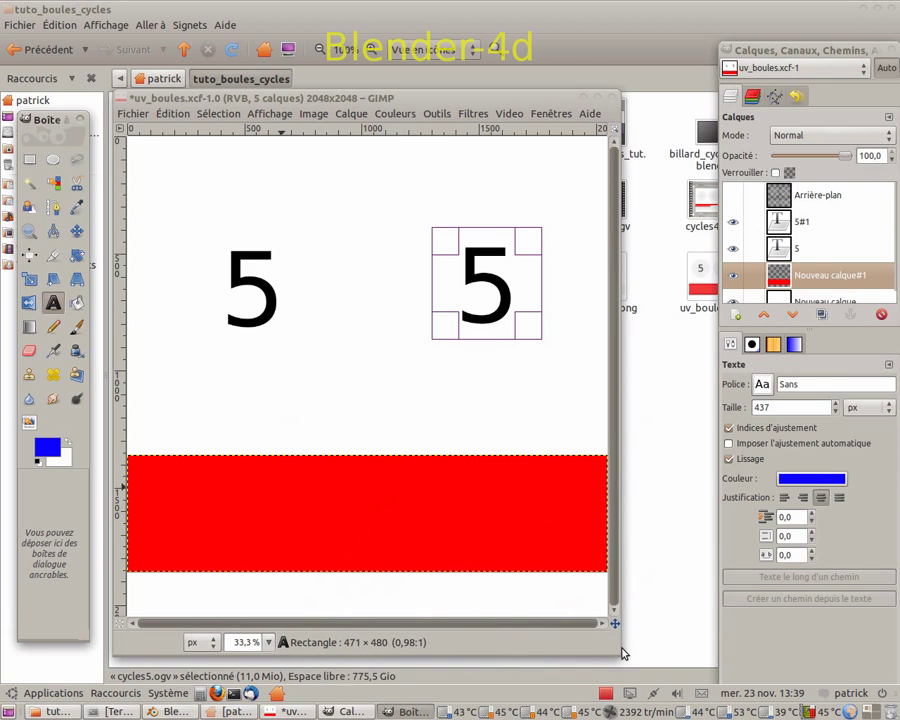
click(80, 305)
click(289, 496)
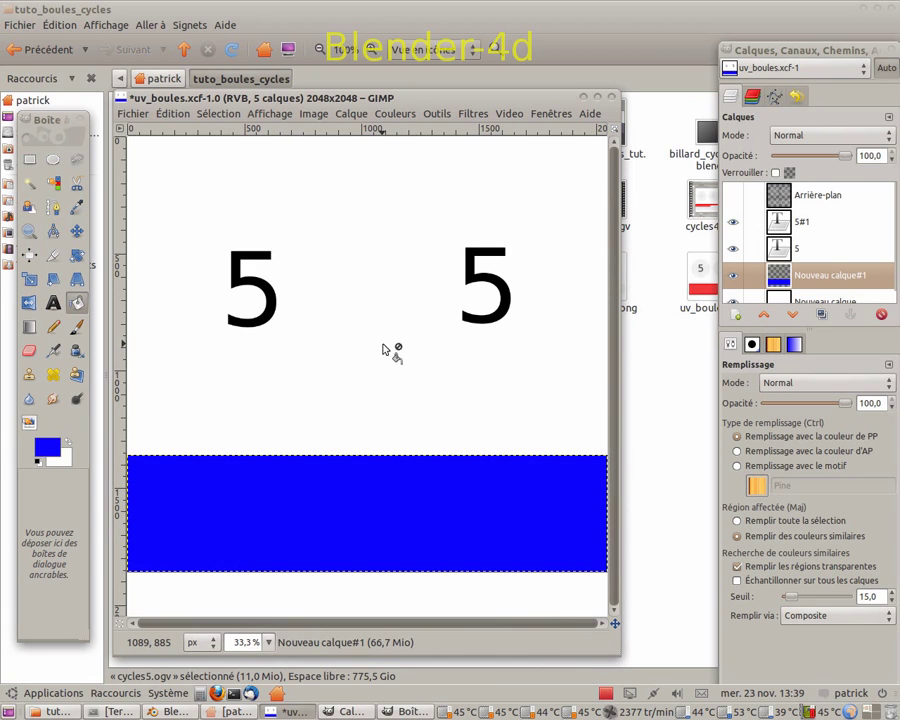
Step: Set the Text tool's colour to black (000000)
click(54, 304)
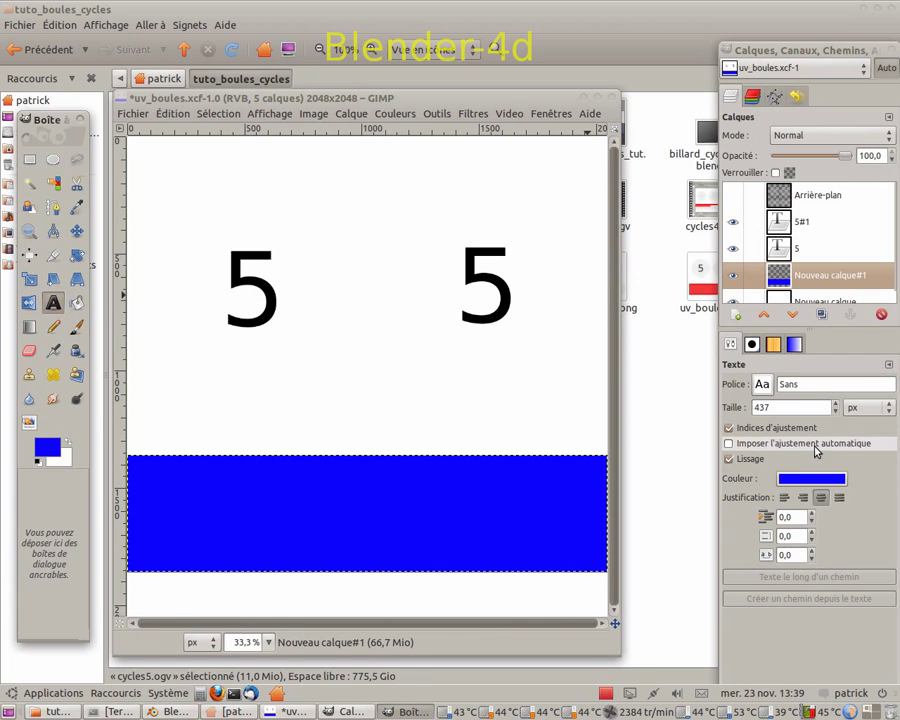
click(813, 480)
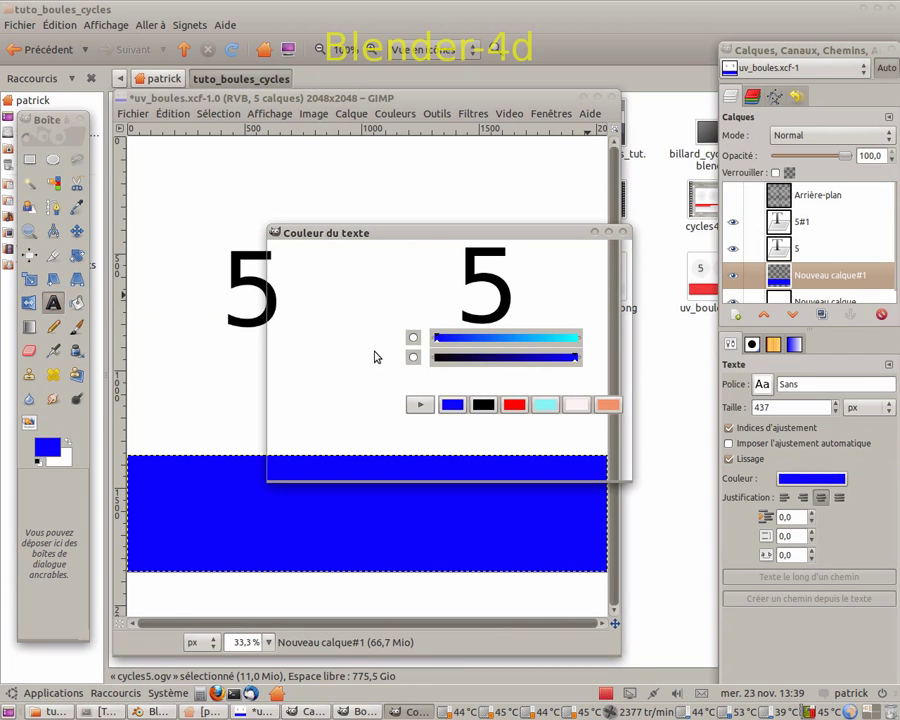
click(483, 404)
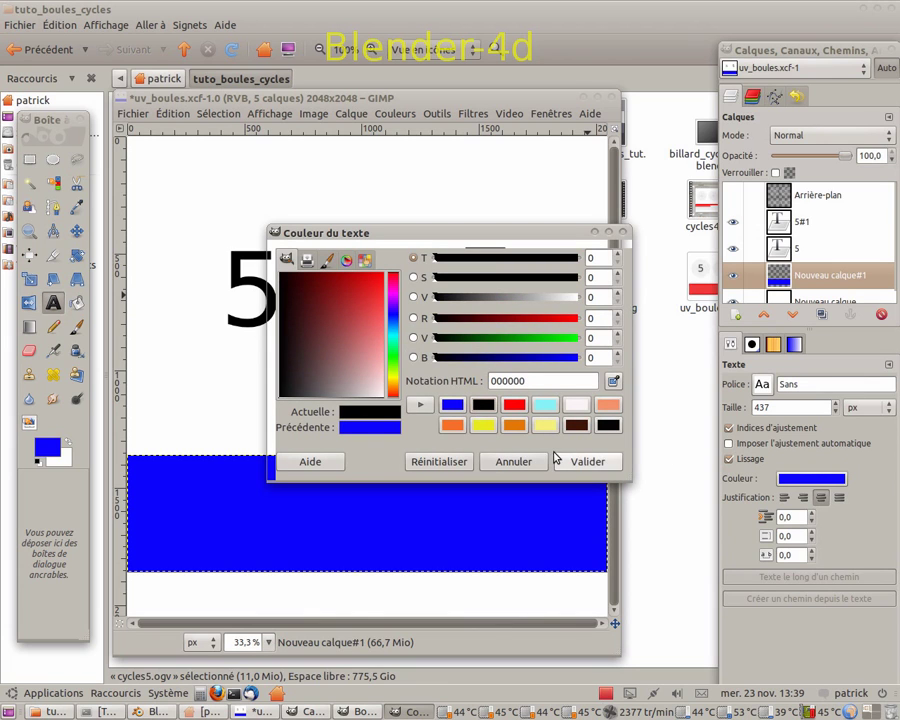
click(590, 461)
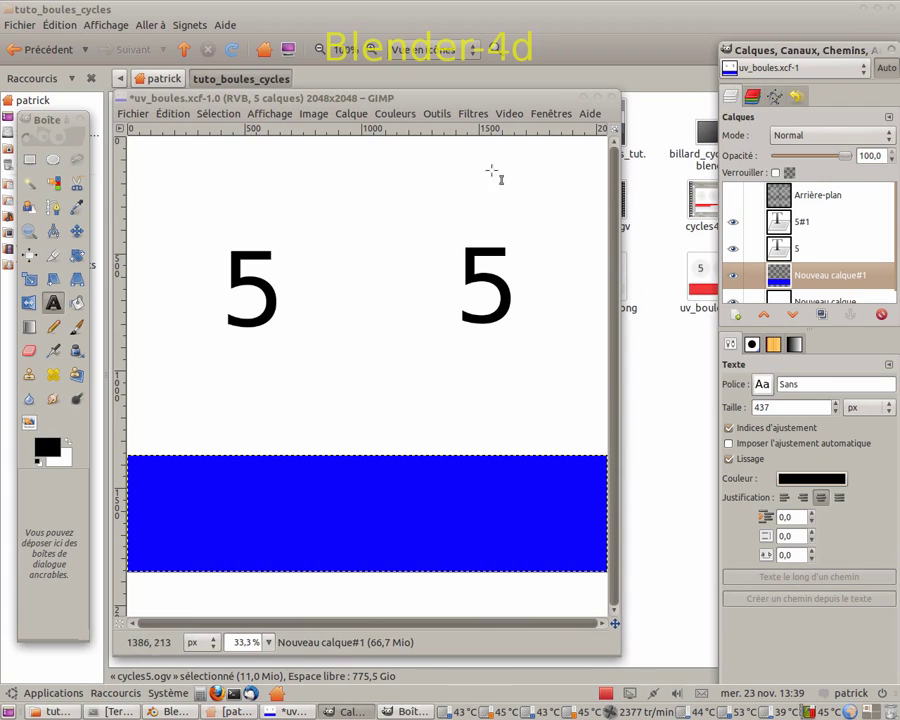
Step: Change the text of the left-hand 5 on the texture to 7
click(788, 252)
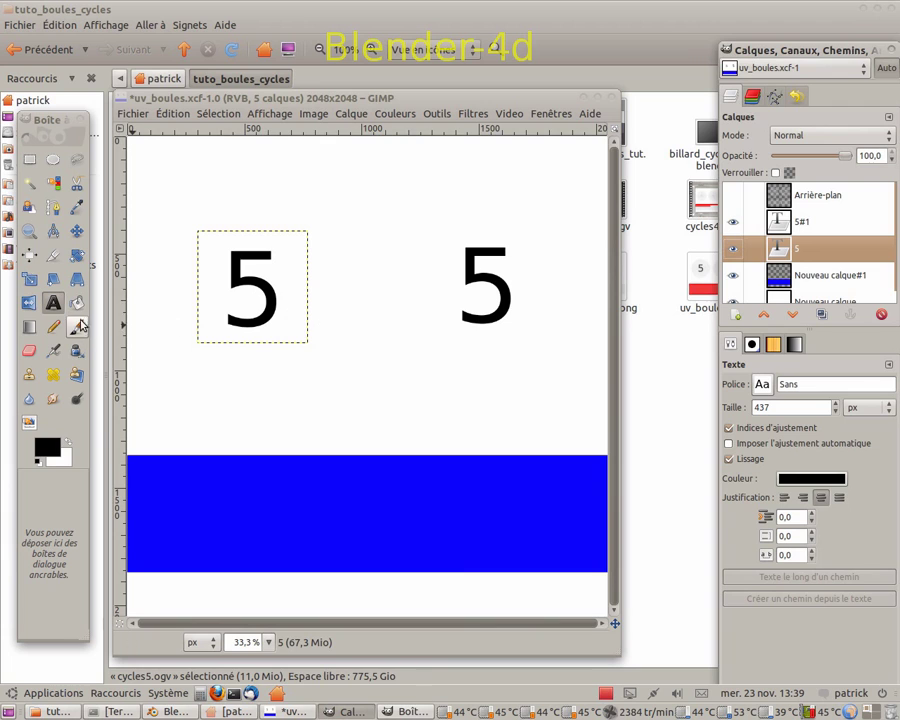
click(268, 298)
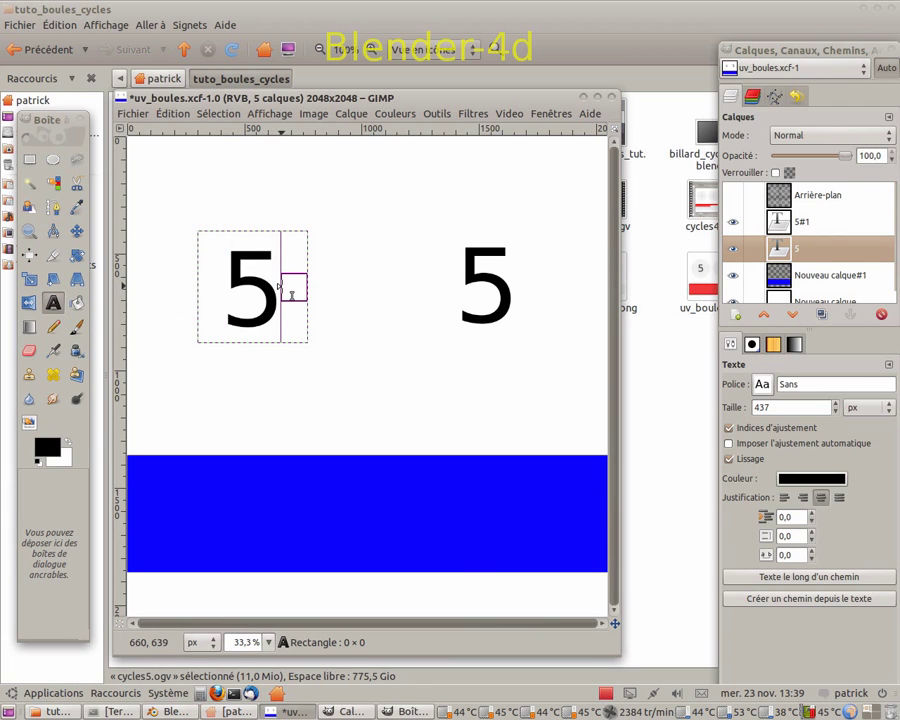
click(260, 281)
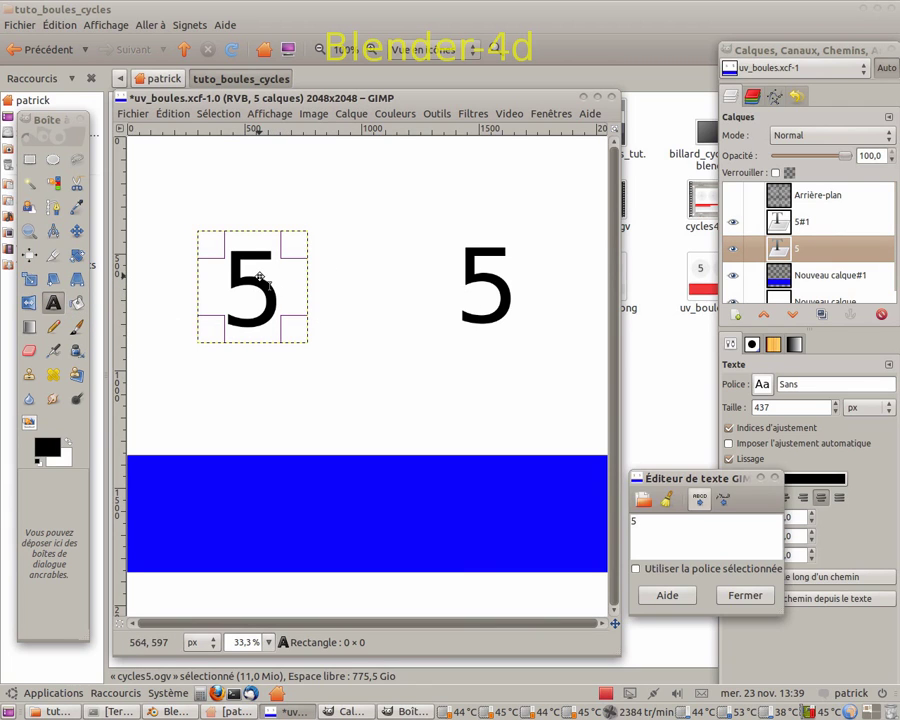
key(BackSpace)
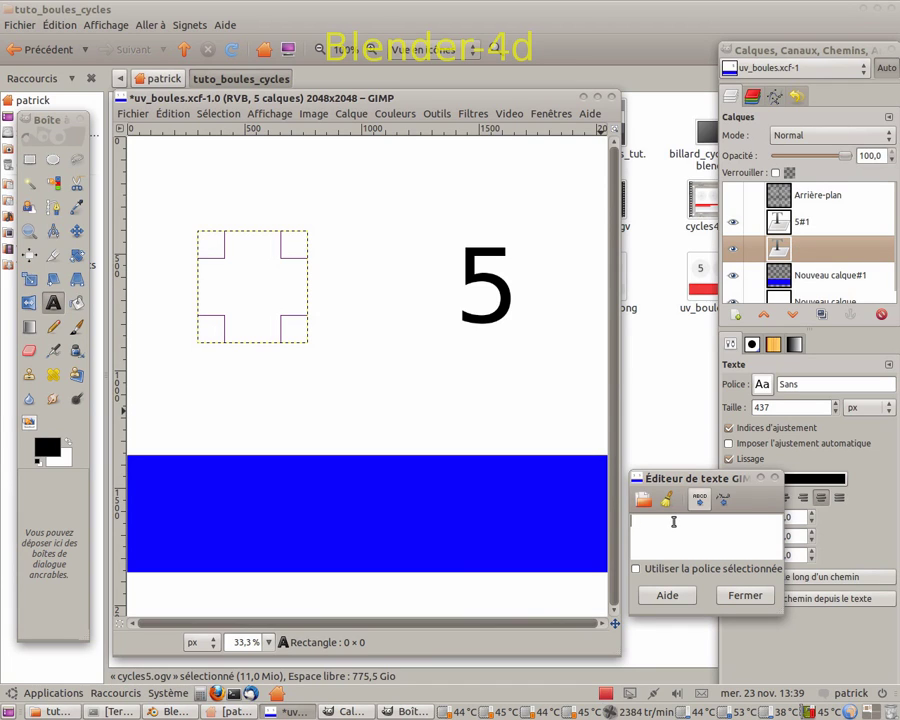
text(7)
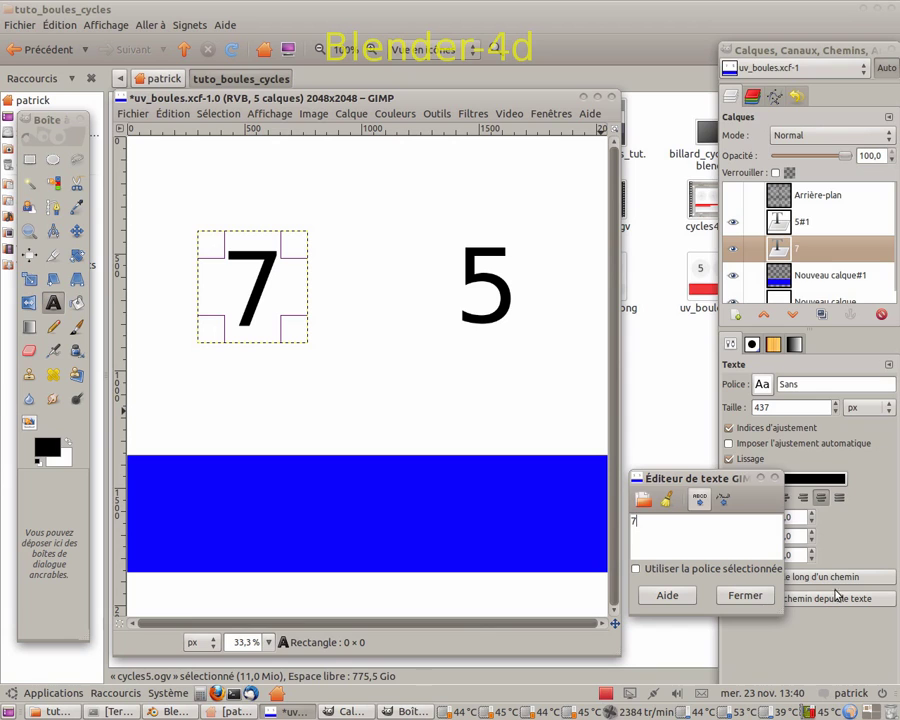
click(746, 597)
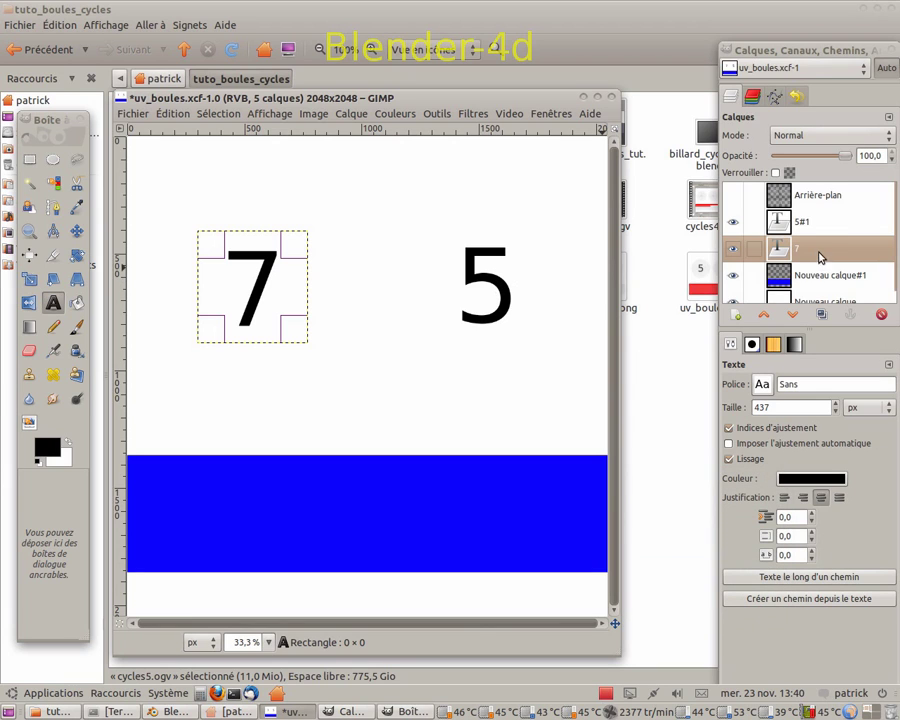
Step: Change the text of the remaining right-hand 5 on the texture to 7
click(785, 225)
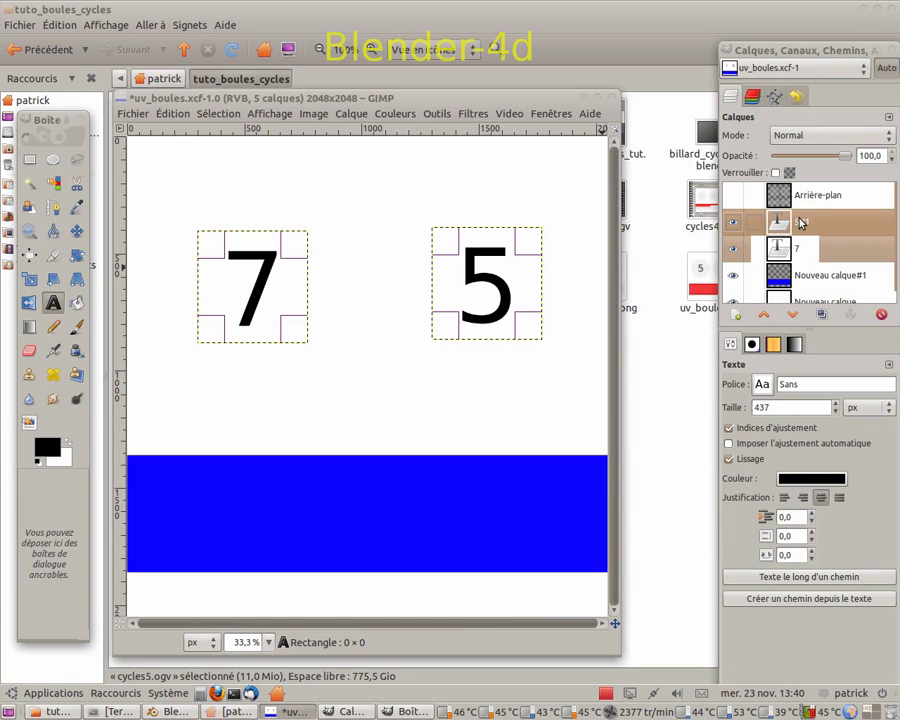
click(498, 283)
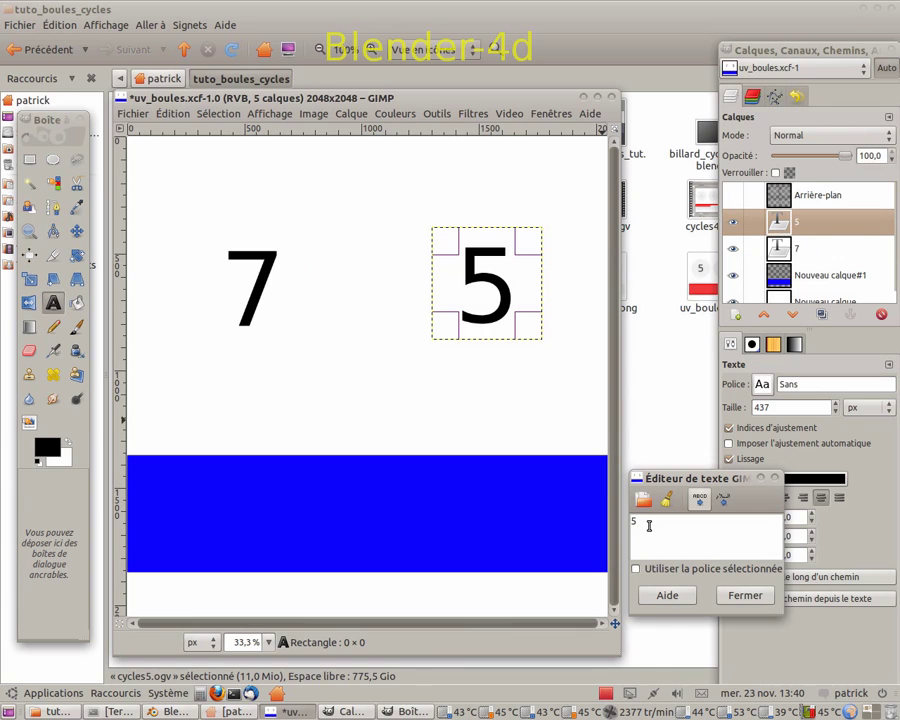
key(BackSpace)
text(7)
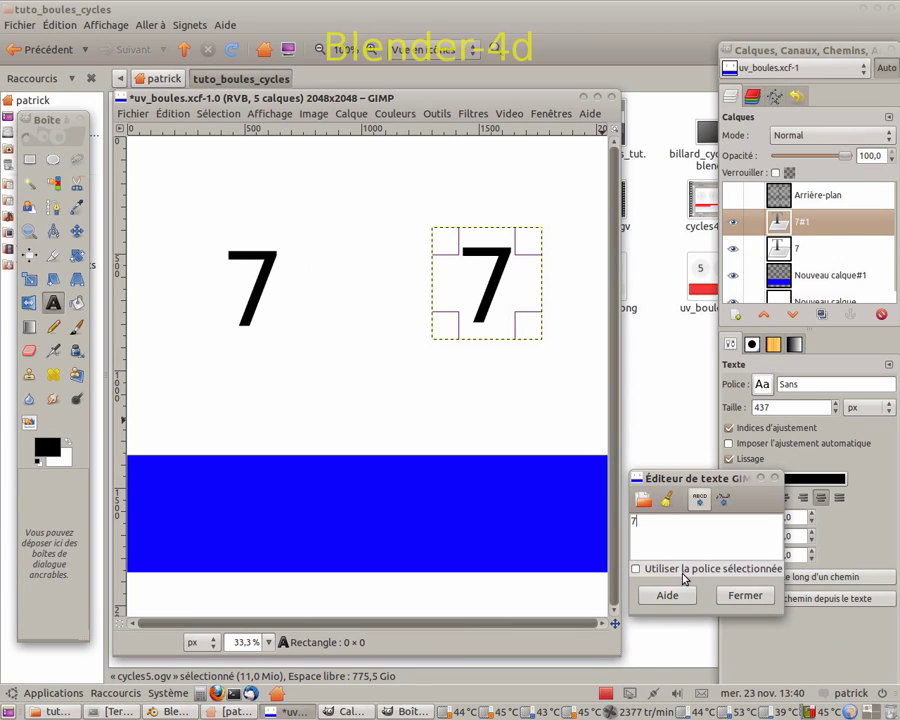
click(745, 595)
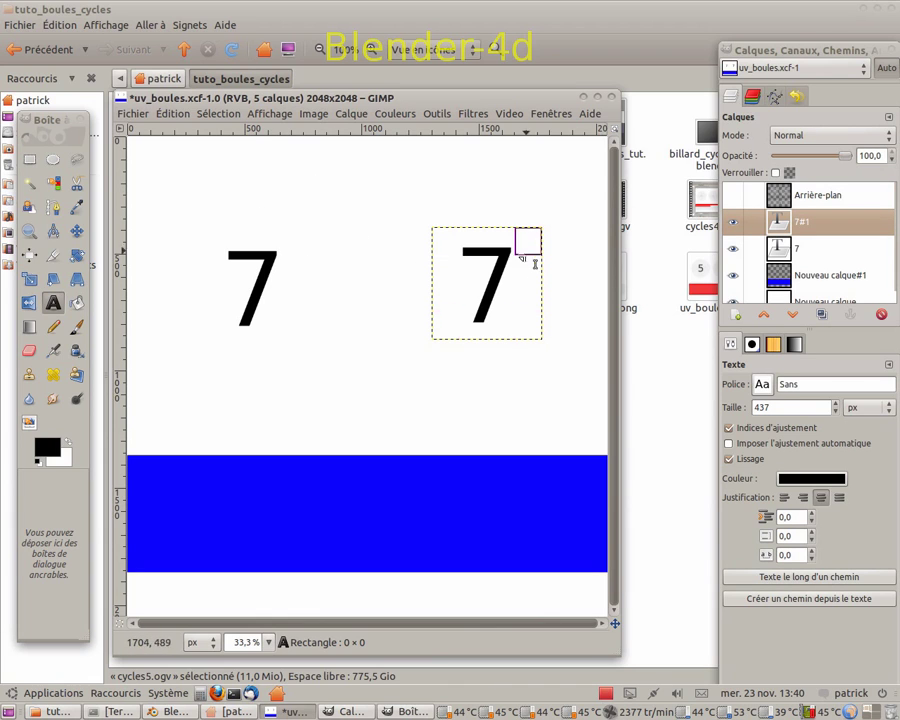
Step: Save a flattened JPEG copy of the image as uv_boules_7.jpg in tuto_boules_cycles at quality 100
click(133, 113)
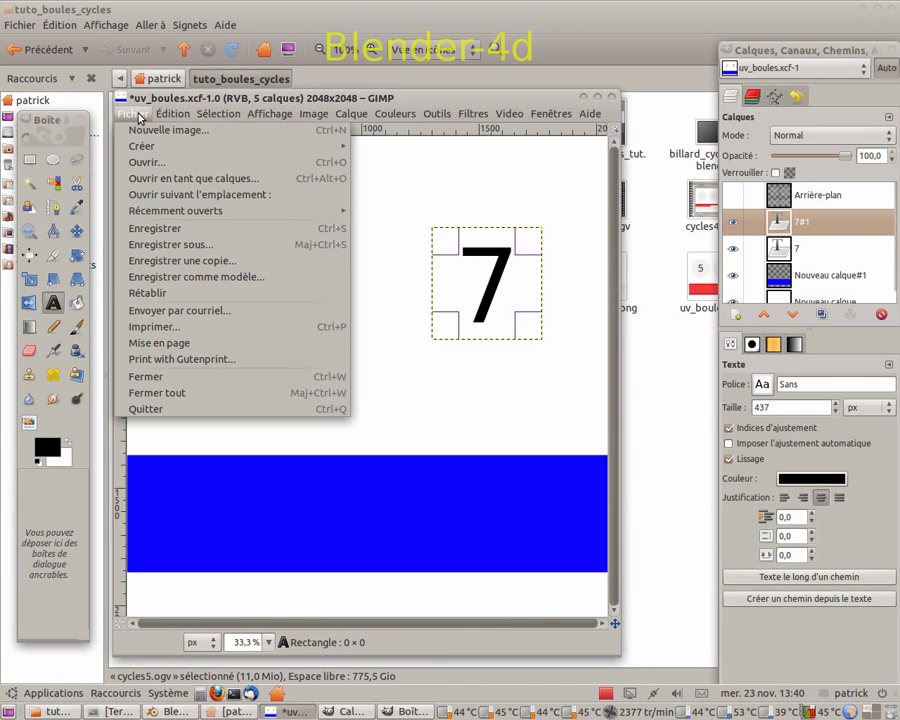
click(158, 262)
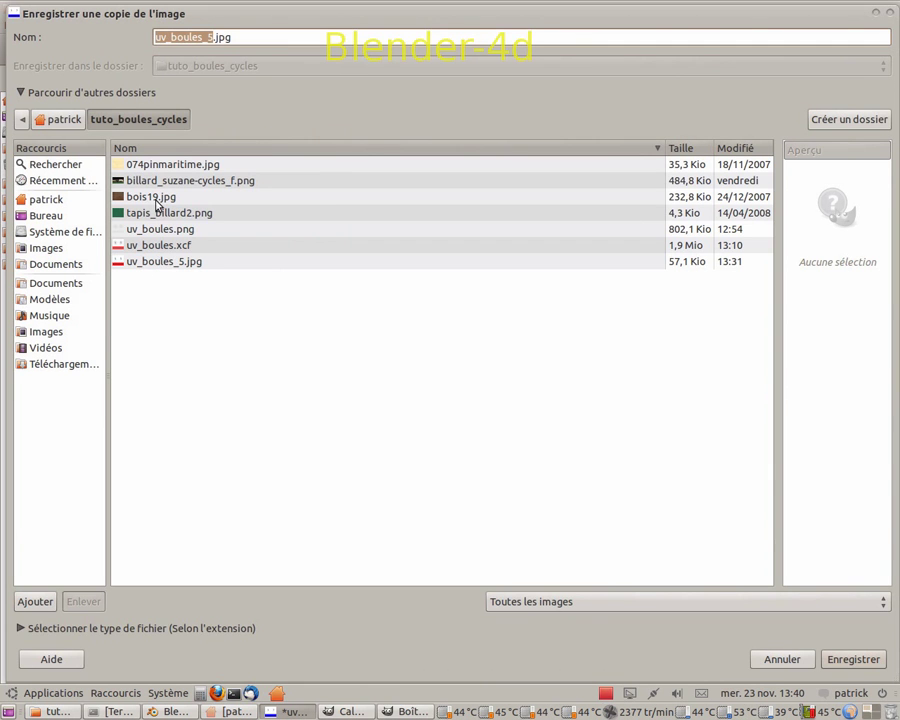
click(210, 37)
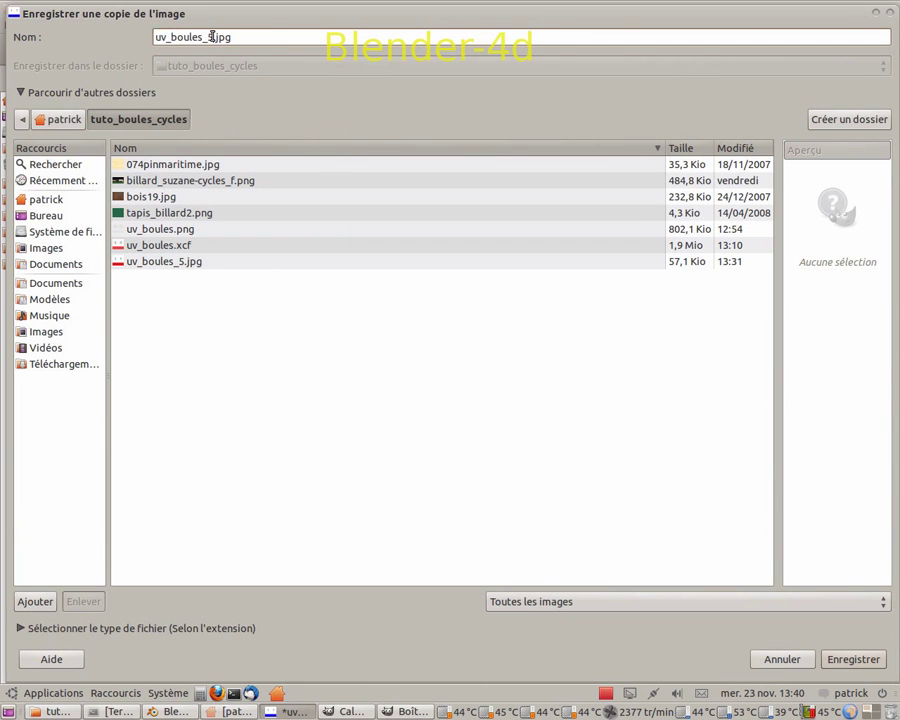
key(BackSpace)
text(7)
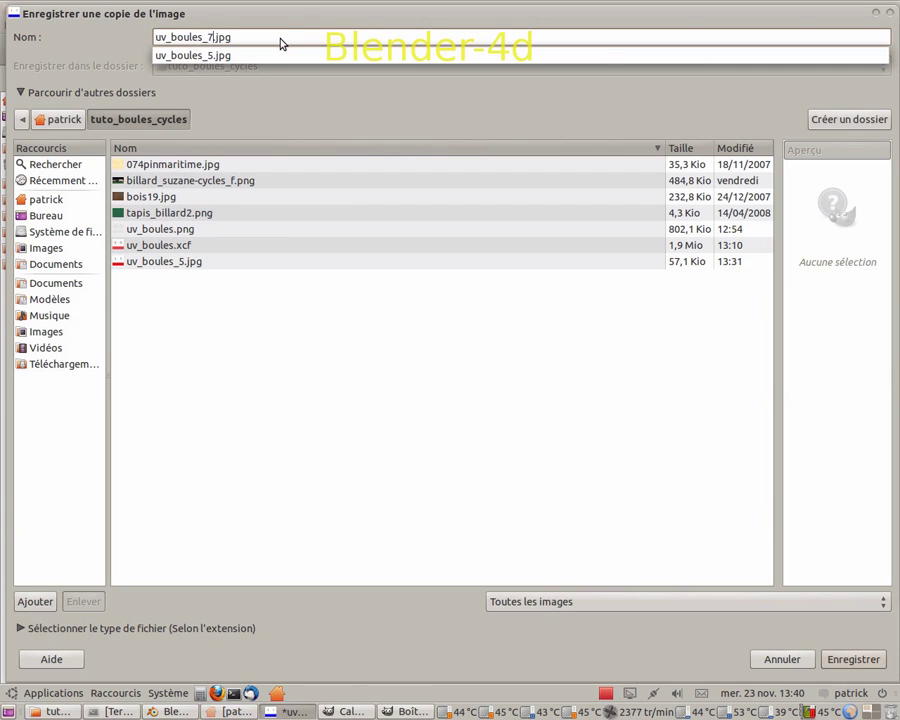
click(338, 53)
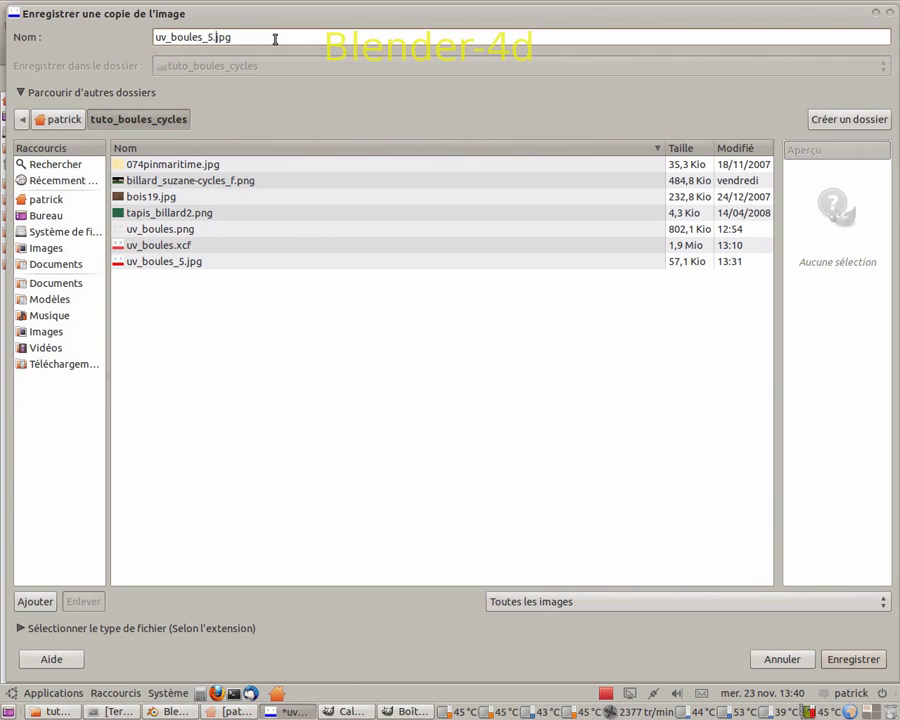
key(BackSpace)
text(7)
key(Return)
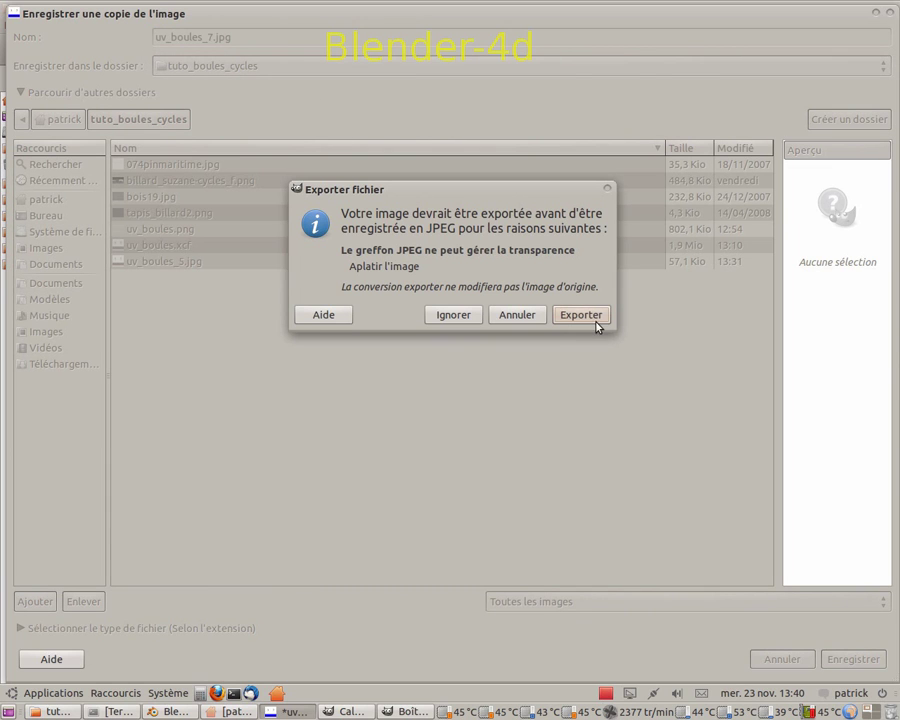
click(582, 316)
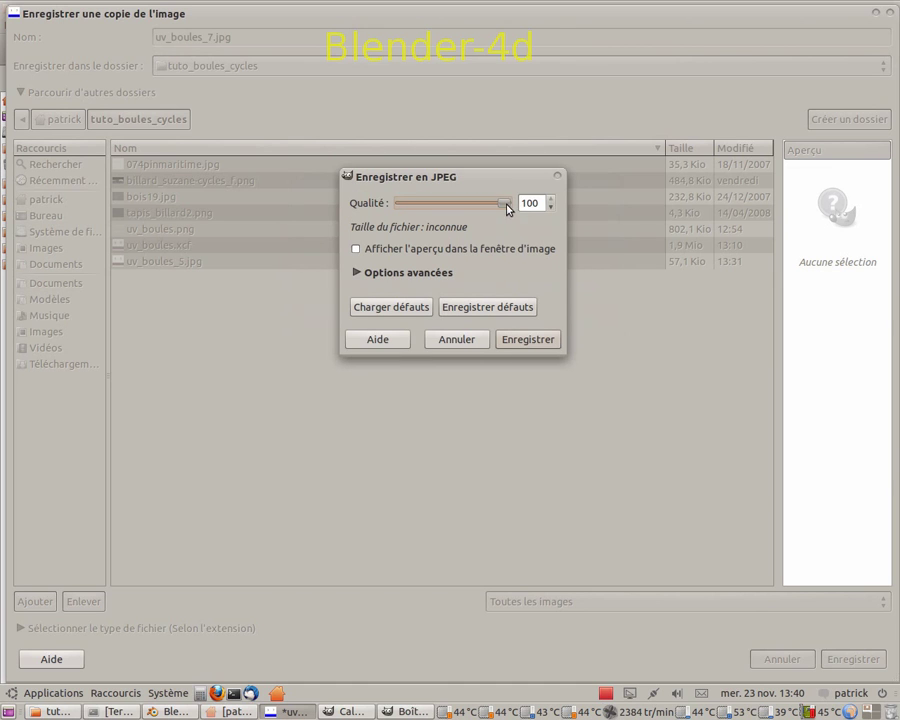
click(543, 340)
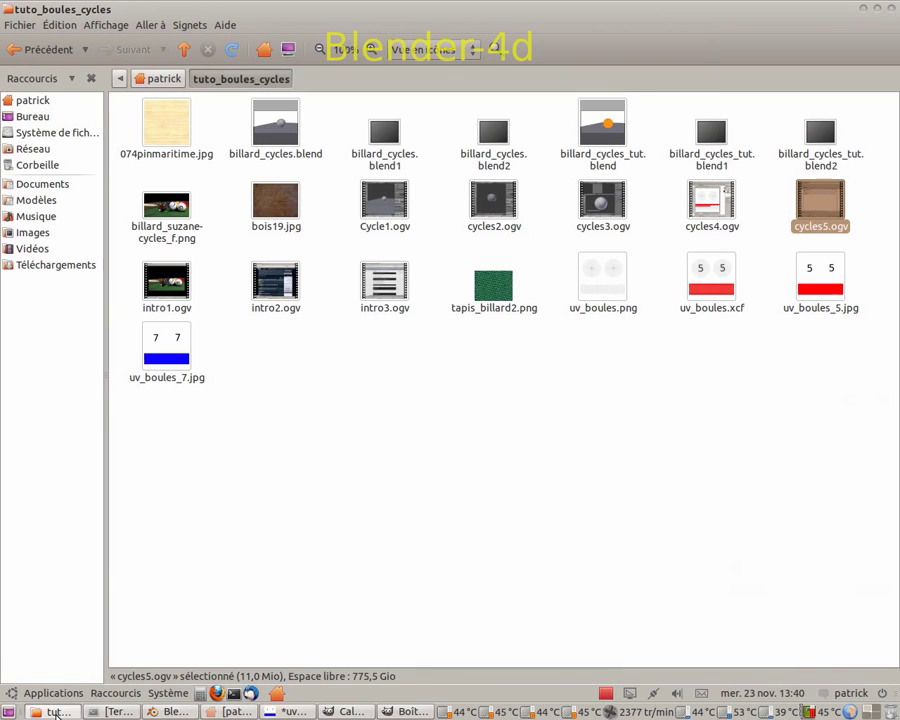
Step: Switch to the file manager and open uv_boules_7.jpg to check the blue number 7 texture
click(50, 712)
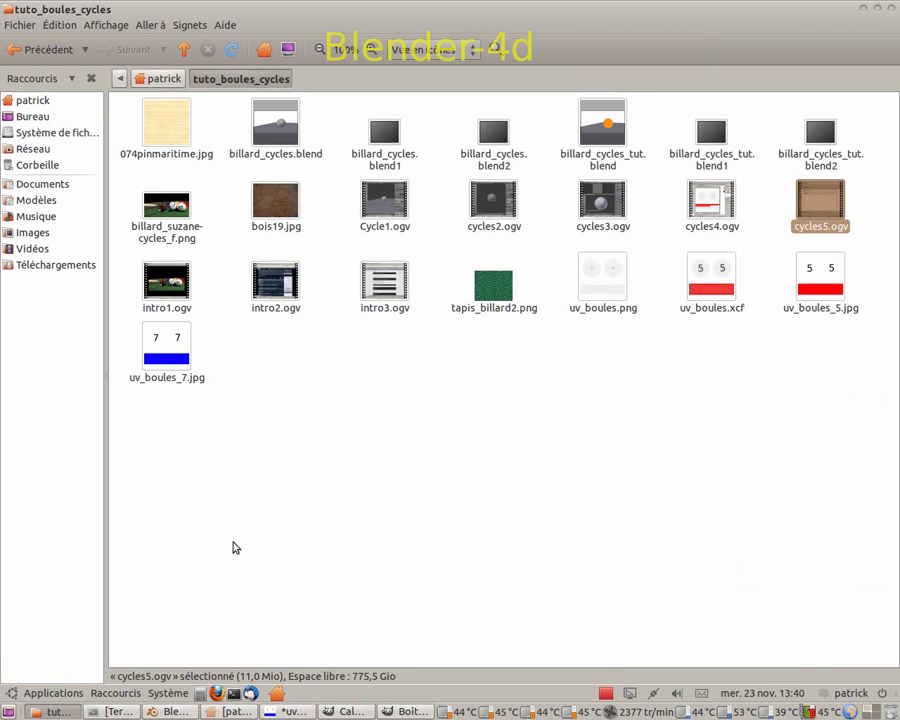
double_click(179, 353)
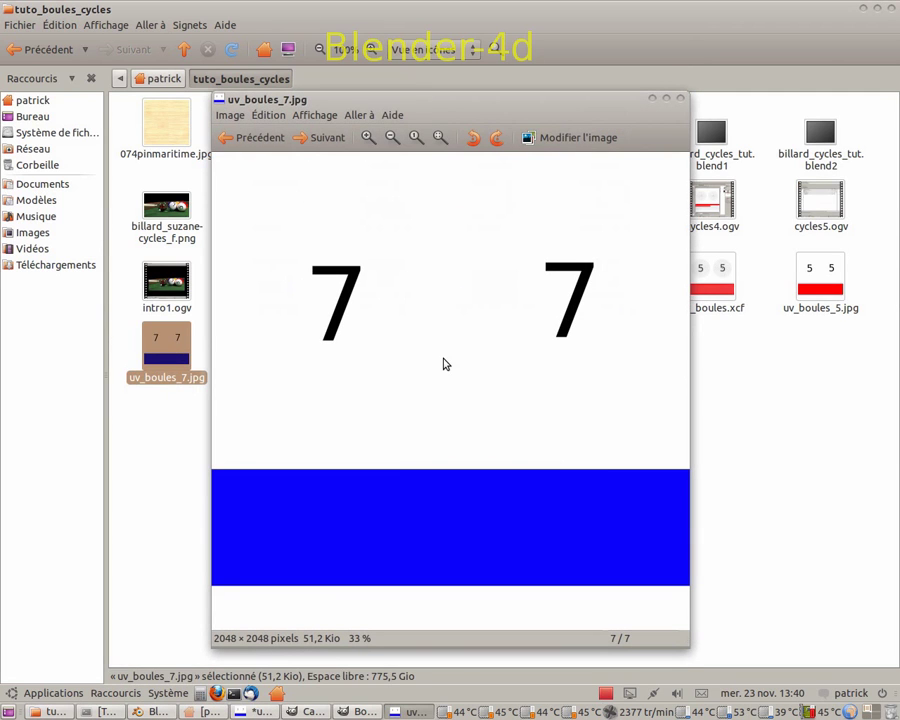
Step: Close the uv_boules_7.jpg preview, close uv_boules.xcf without saving it, and quit GIMP
click(681, 101)
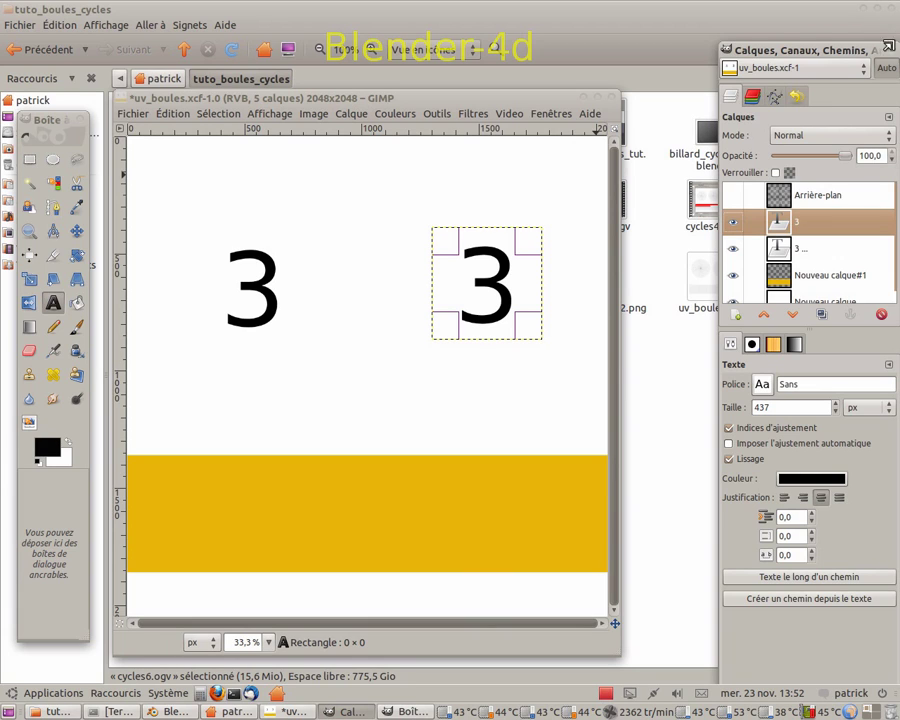
click(613, 100)
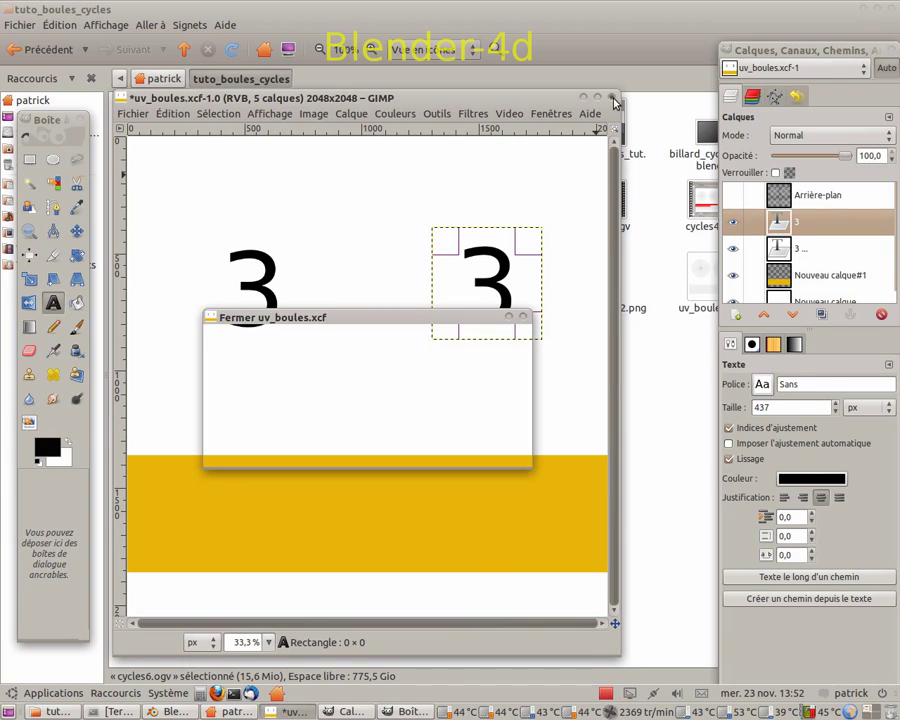
click(262, 448)
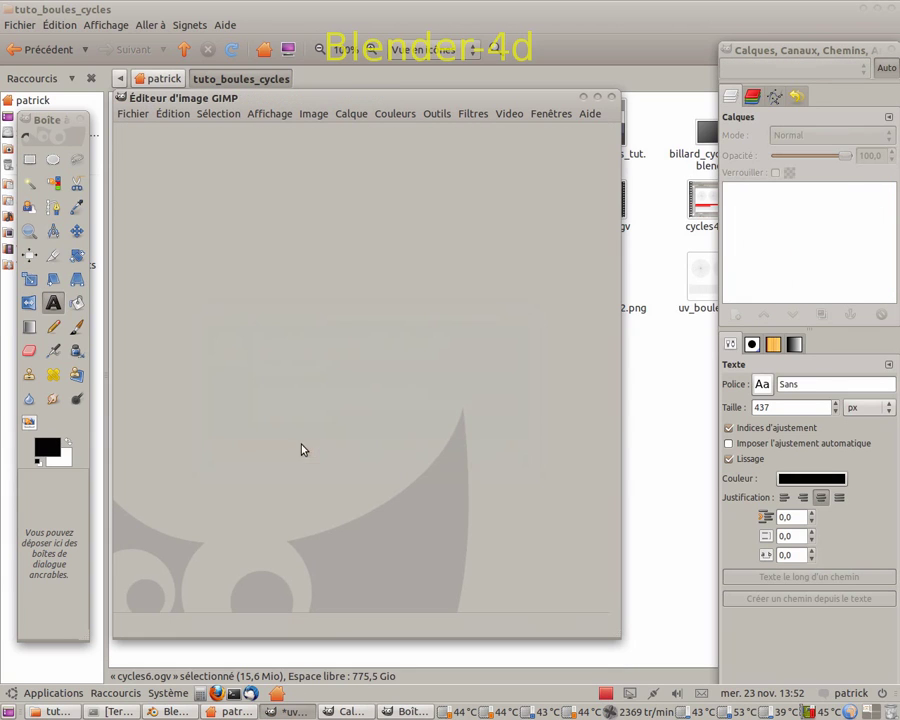
click(613, 100)
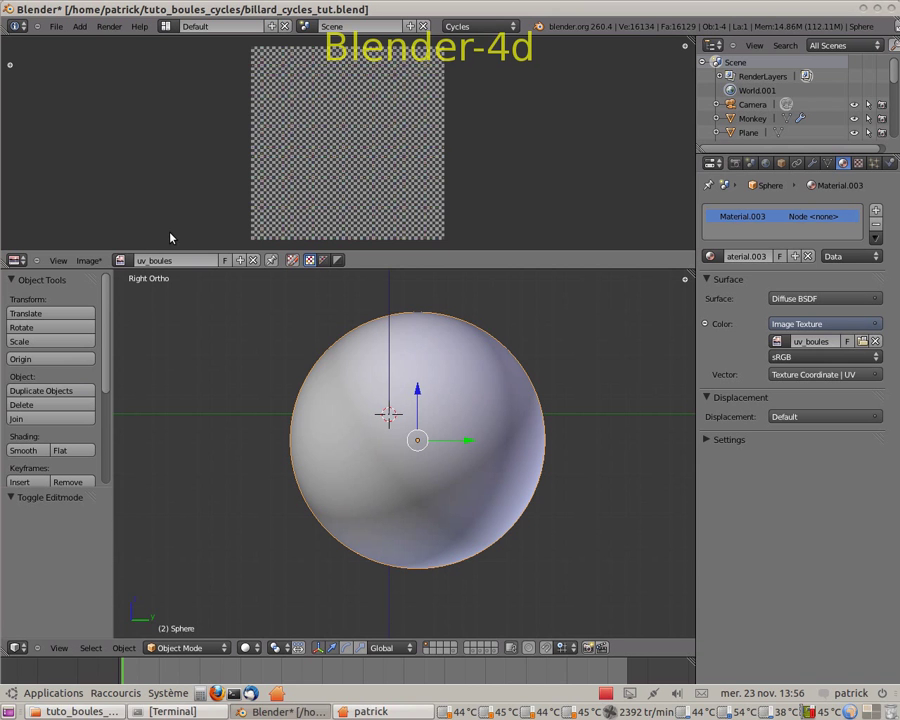
Step: In Blender, load uv_boules_5.jpg from tuto_boules_cycles as the image texture of the sphere's Material.003
right_click(461, 369)
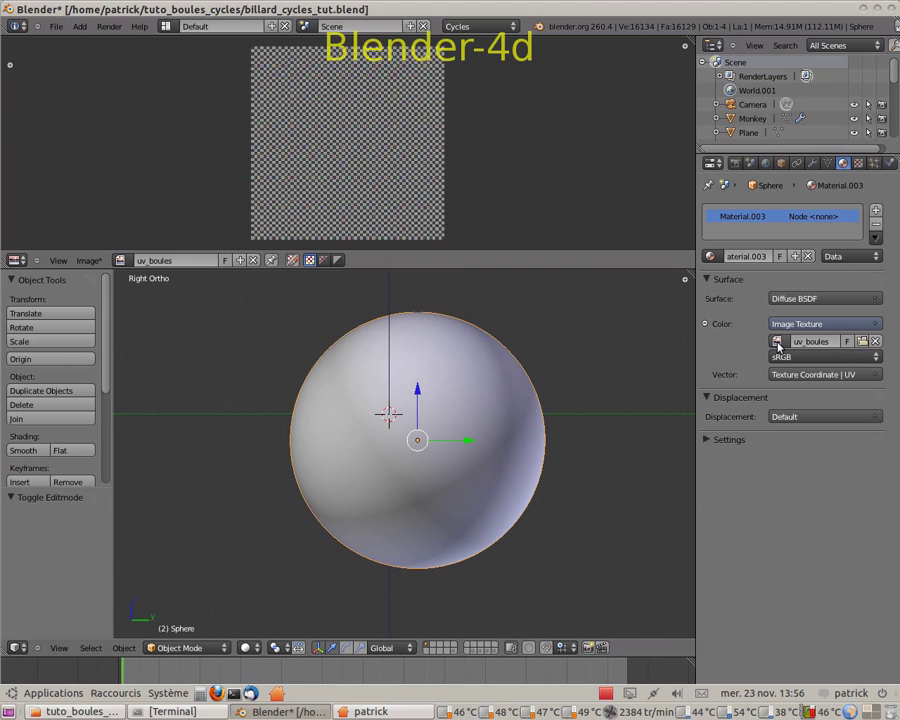
click(863, 342)
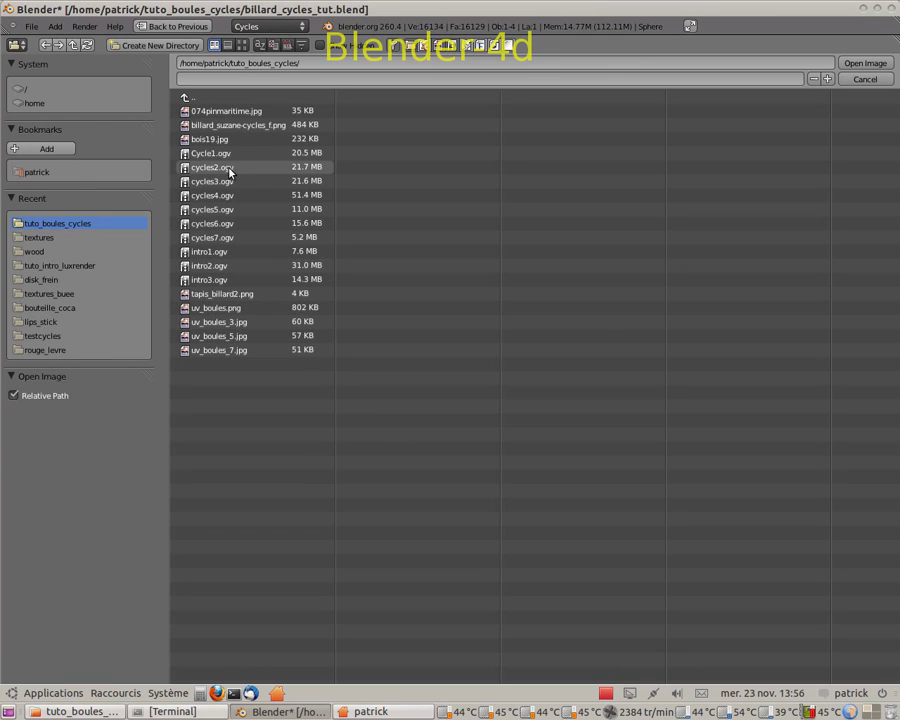
click(242, 45)
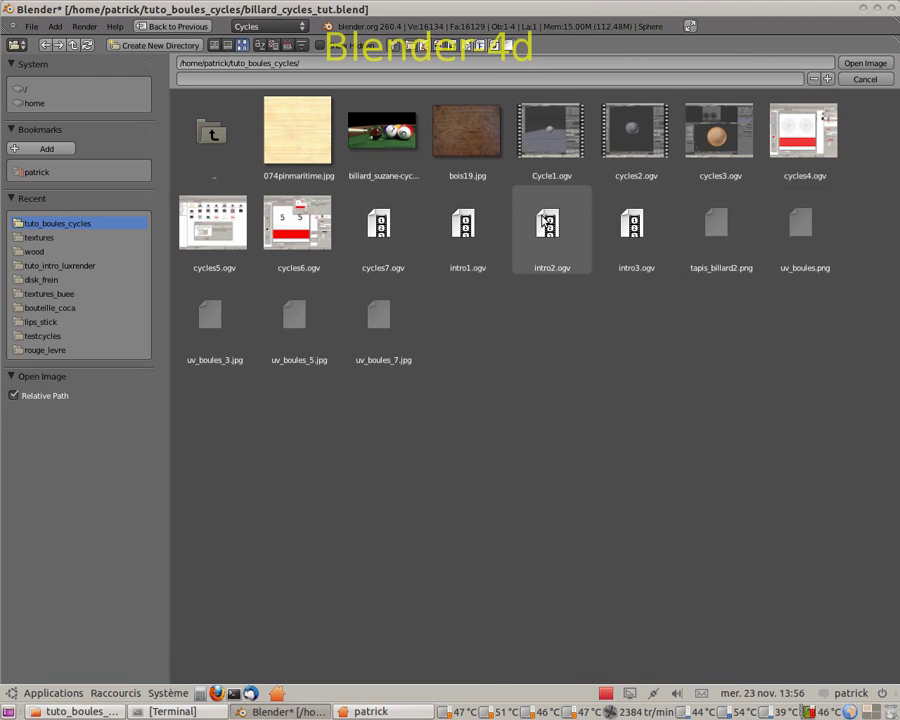
click(288, 326)
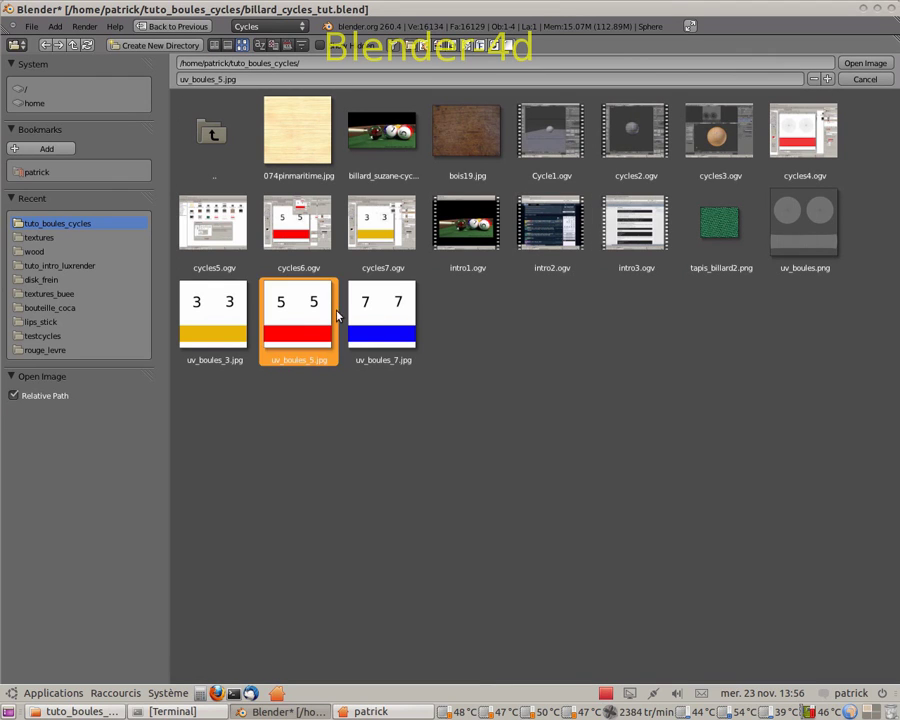
click(866, 64)
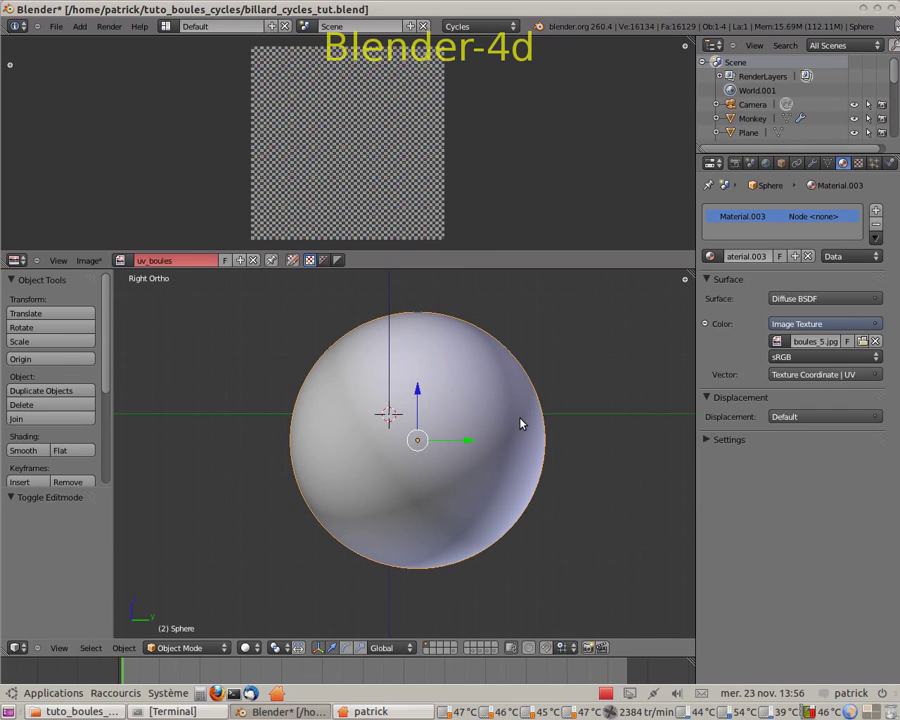
Step: Preview the textured sphere through the camera with Rendered viewport shading
key(KP_0)
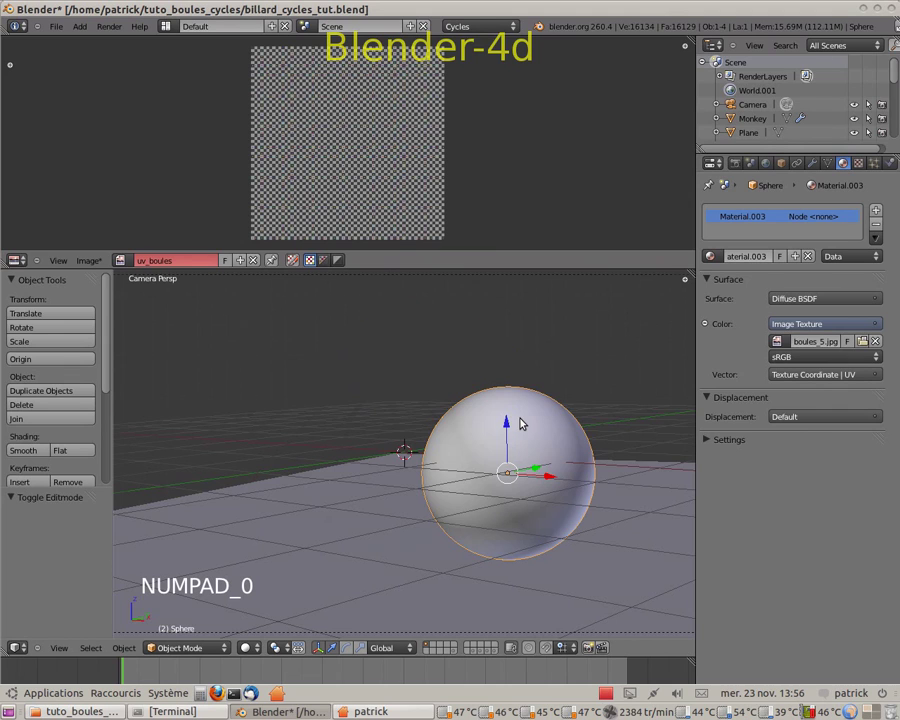
click(259, 655)
click(266, 558)
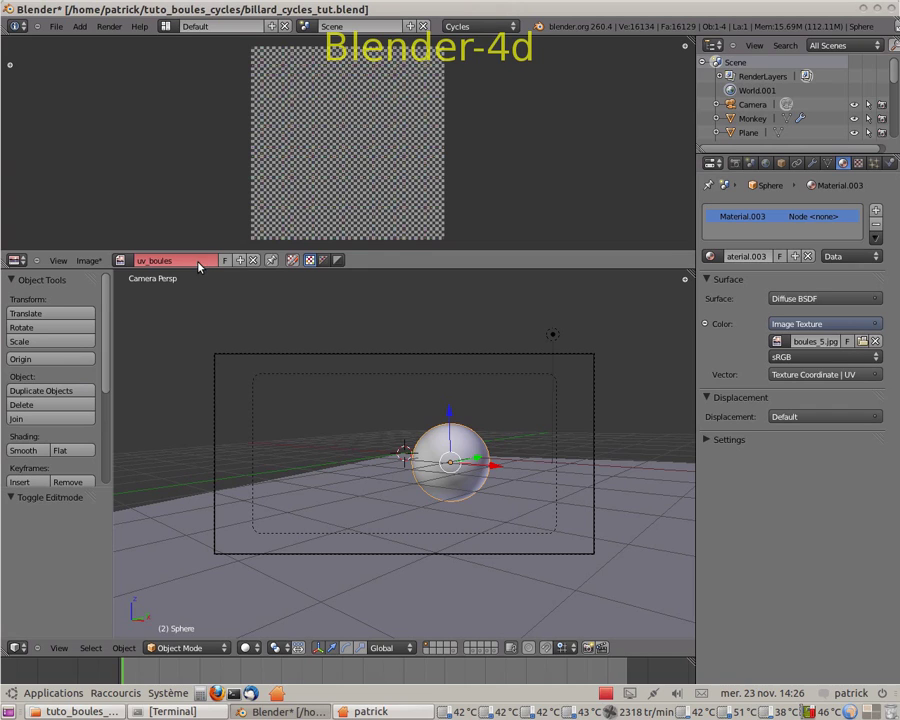
Step: Change the UV/Image Editor area to the Node Editor and frame the node chain of Material.003
click(26, 262)
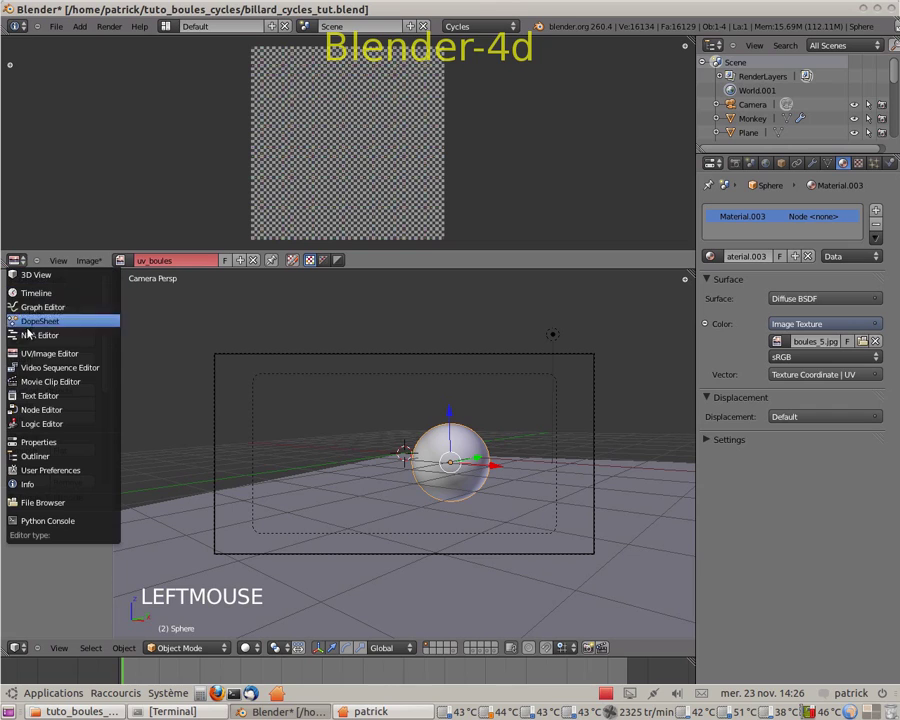
click(40, 410)
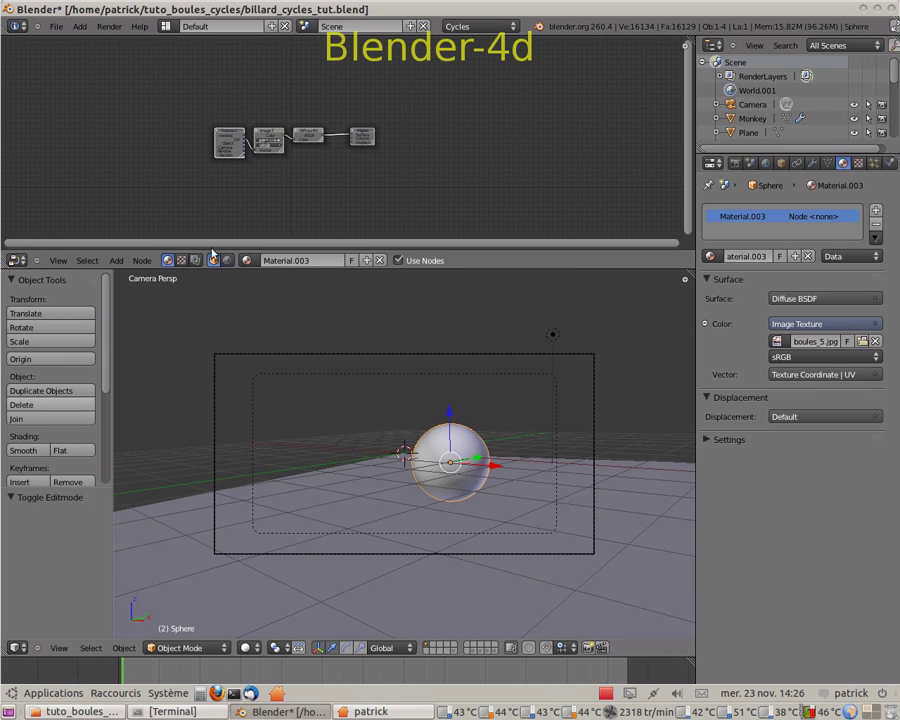
scroll(316, 138, up, 2)
scroll(316, 138, up, 7)
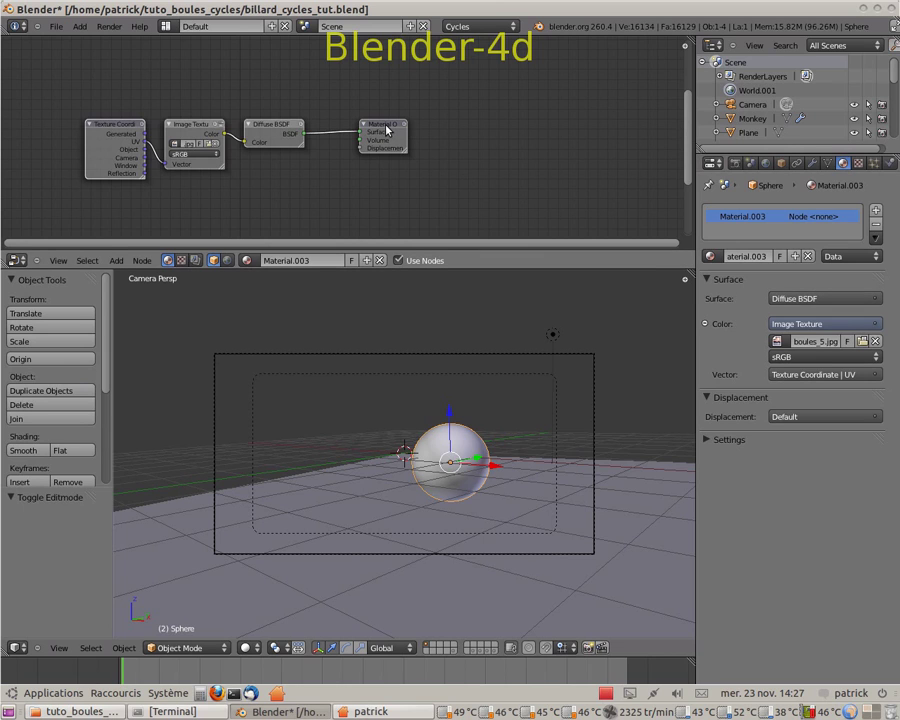
scroll(288, 212, up, 12)
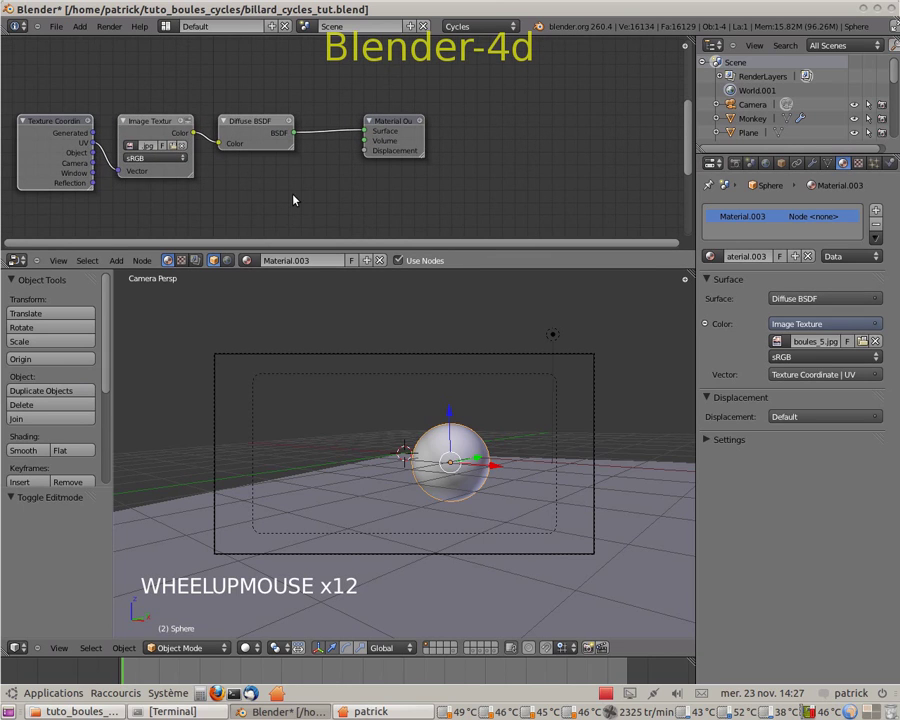
middle_drag(297, 195, 414, 189)
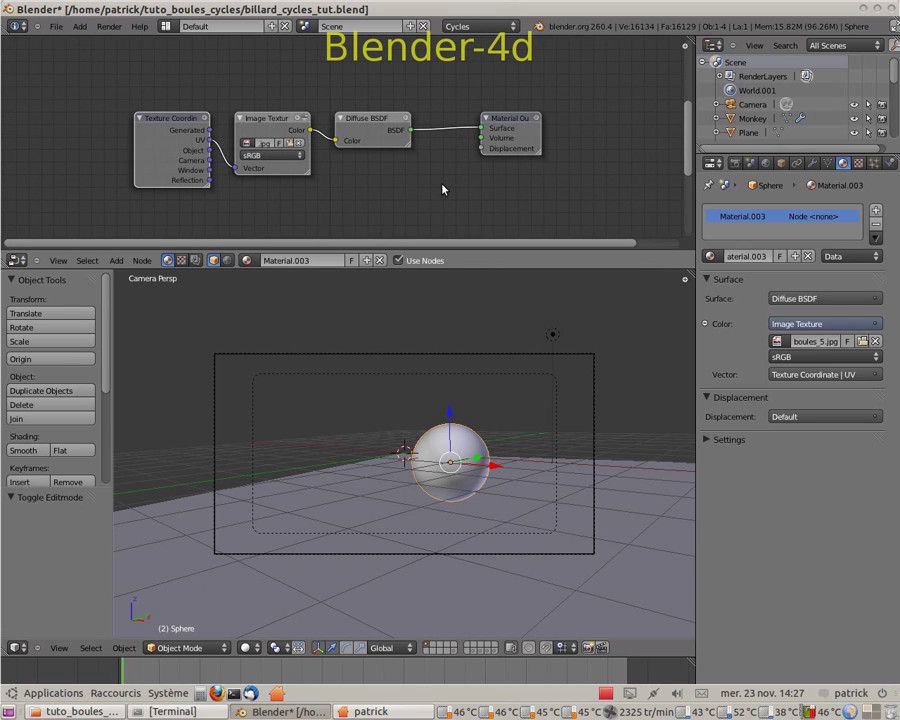
scroll(440, 191, up, 1)
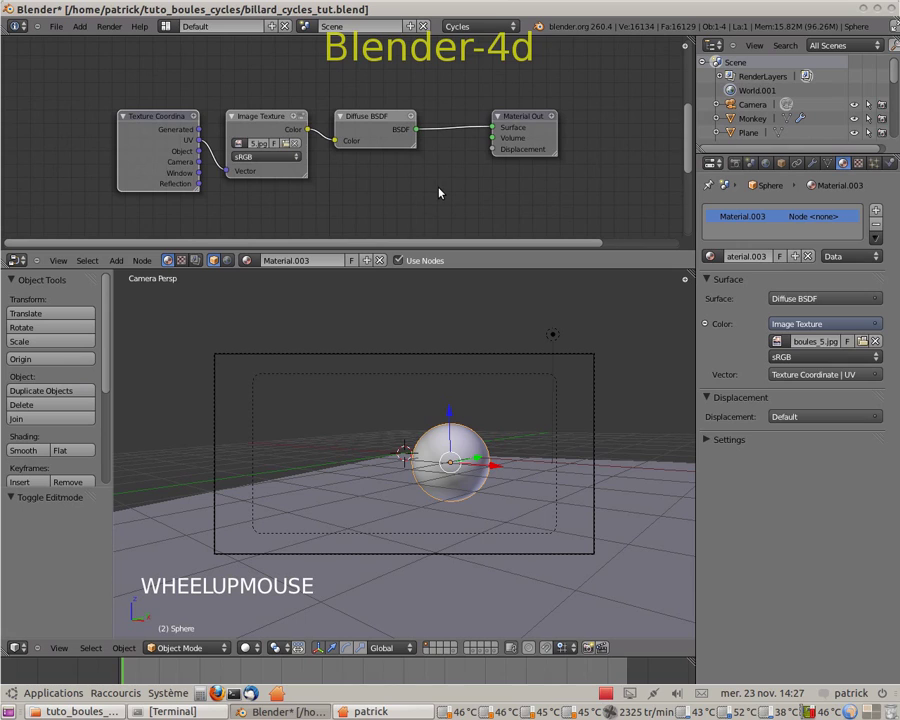
scroll(439, 193, up, 1)
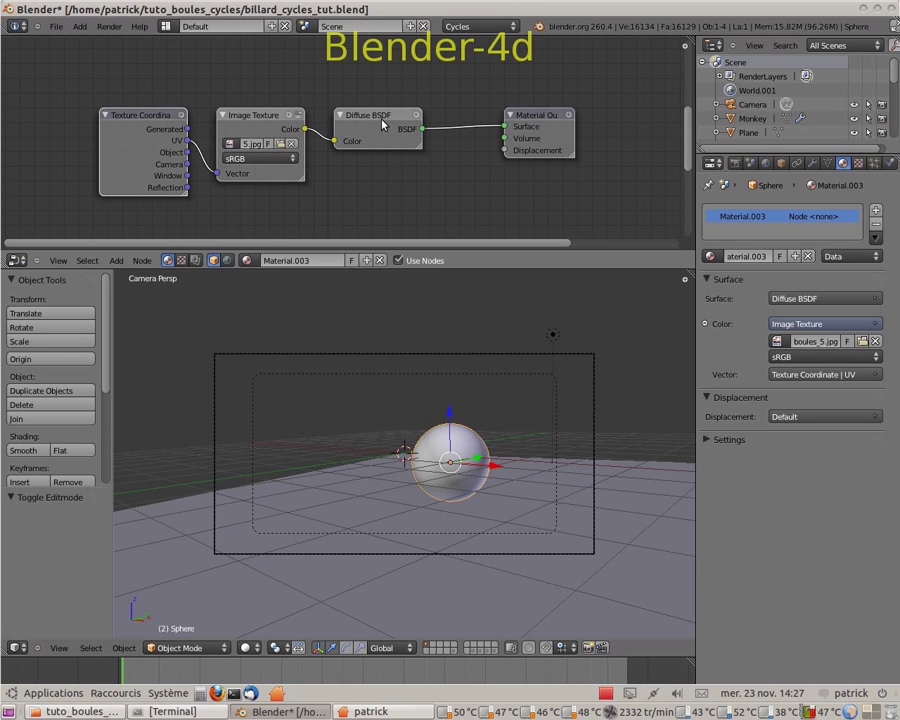
scroll(410, 182, down, 2)
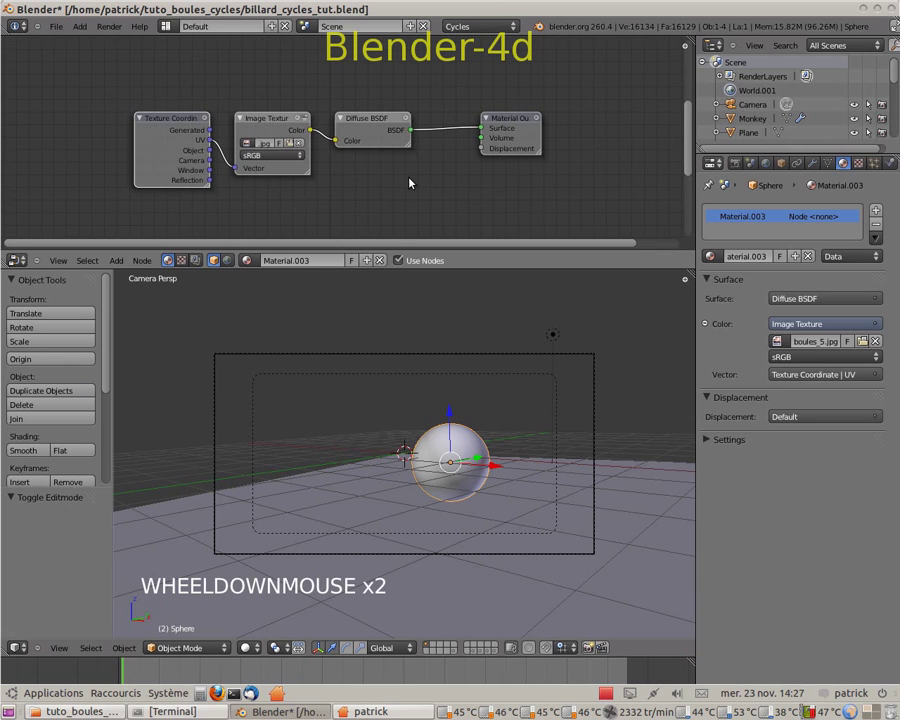
scroll(410, 182, down, 1)
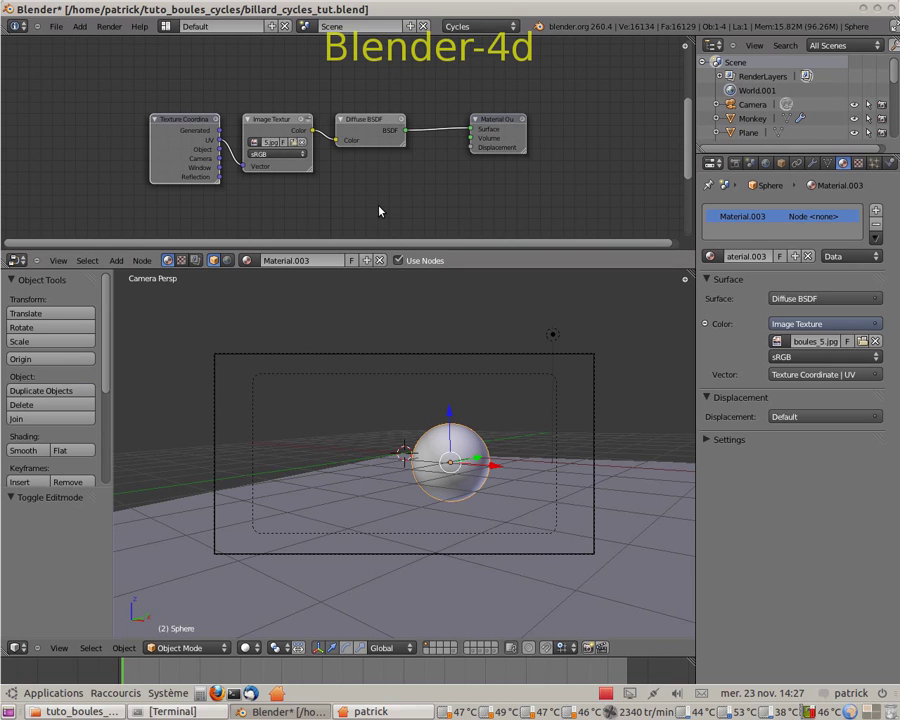
Step: Add a Glossy BSDF shader node and place it below the Diffuse BSDF node
key(shift+a)
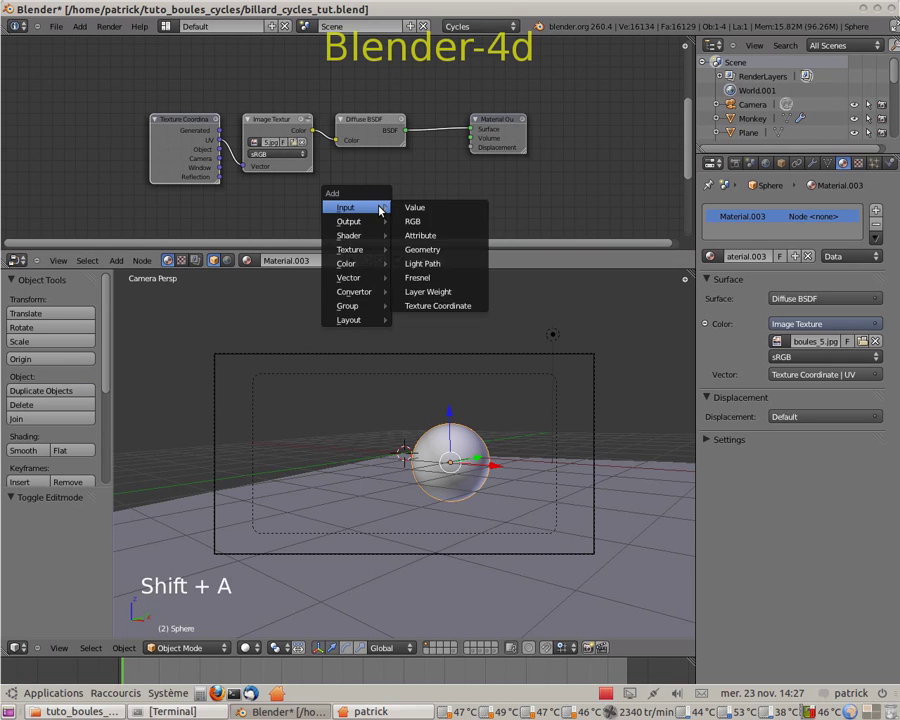
mouse_move(363, 240)
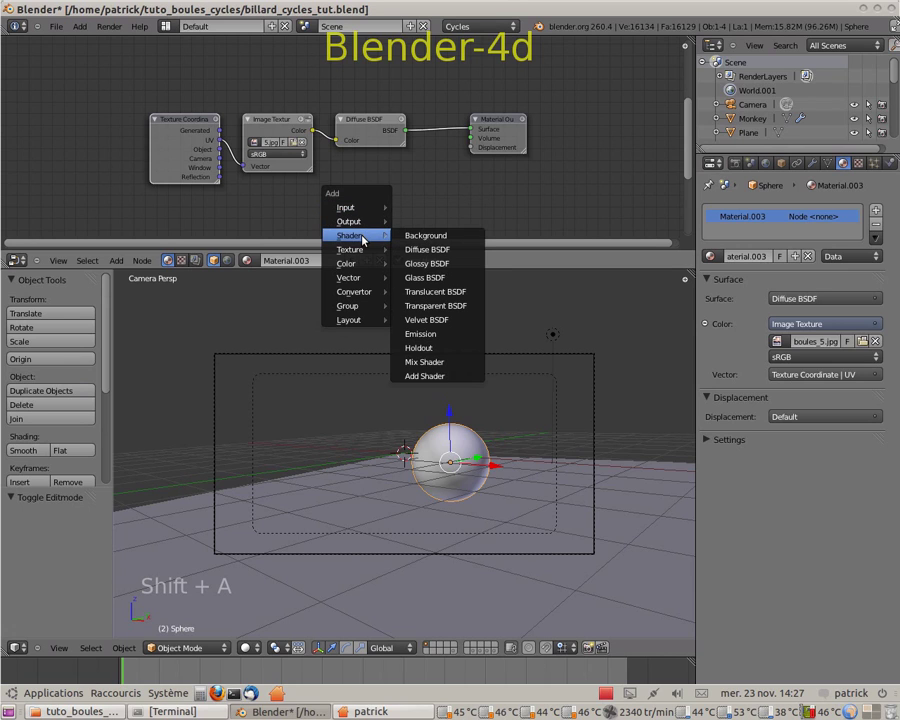
click(438, 264)
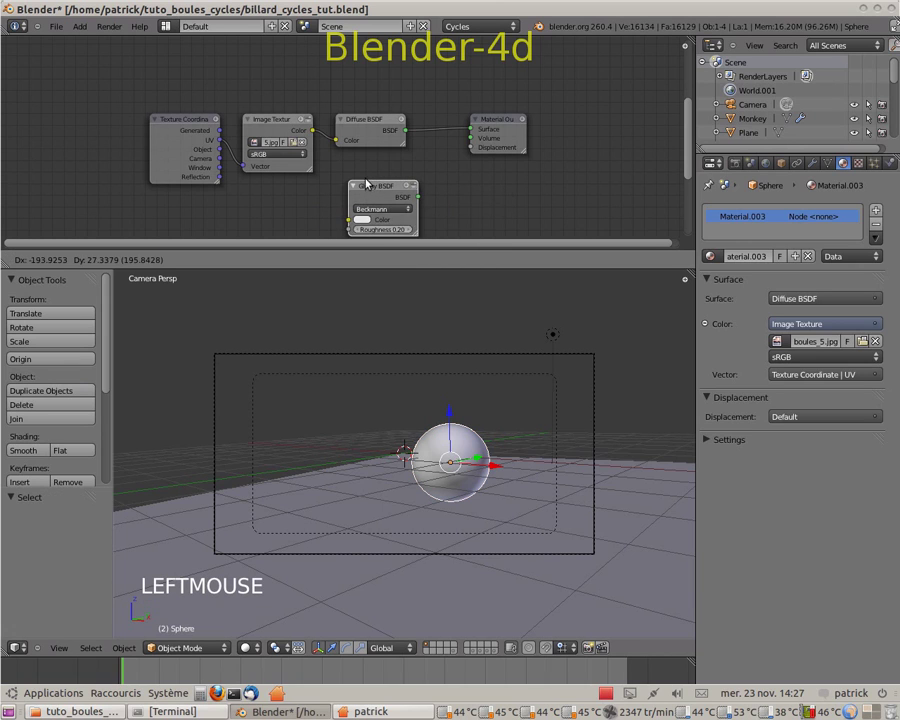
click(361, 179)
Step: Insert a Mix Shader between Diffuse BSDF and Material Output, and link the Glossy BSDF to its second shader input
drag(519, 122, 624, 118)
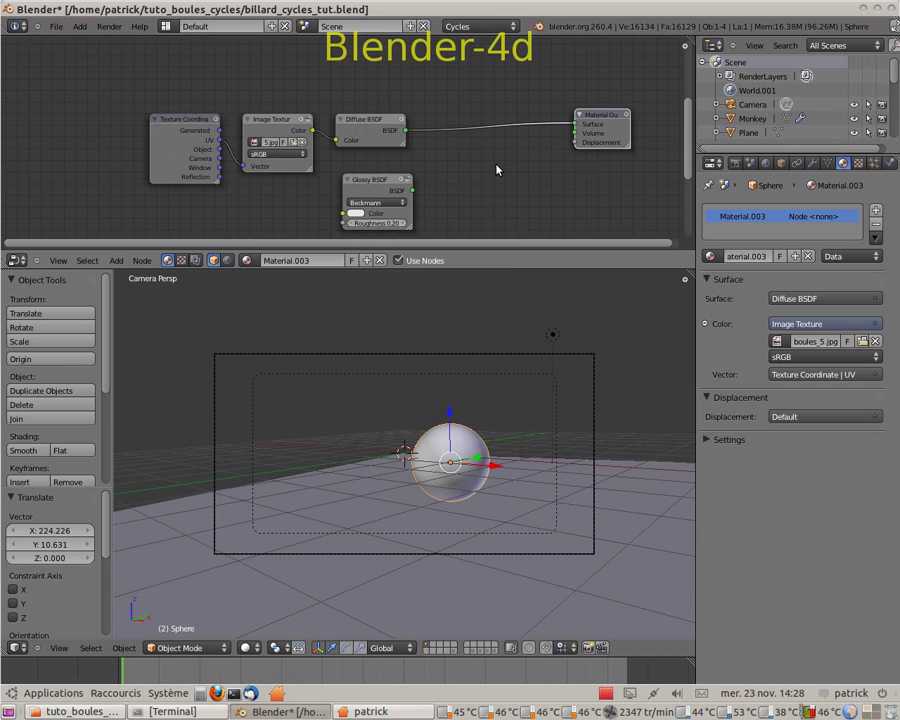
key(shift+a)
mouse_move(497, 166)
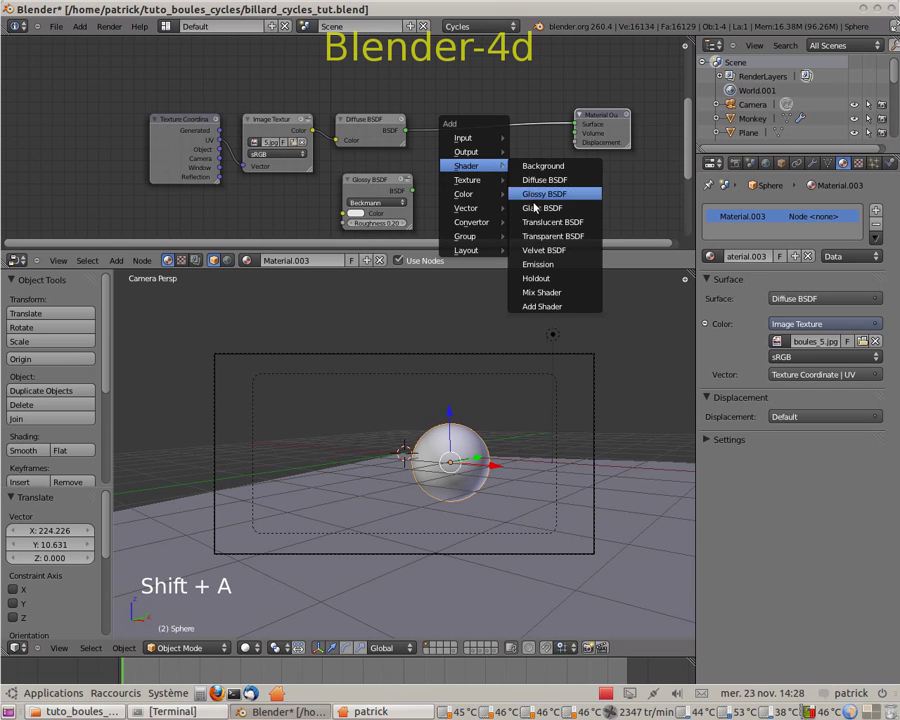
click(535, 292)
click(553, 208)
drag(562, 218, 478, 113)
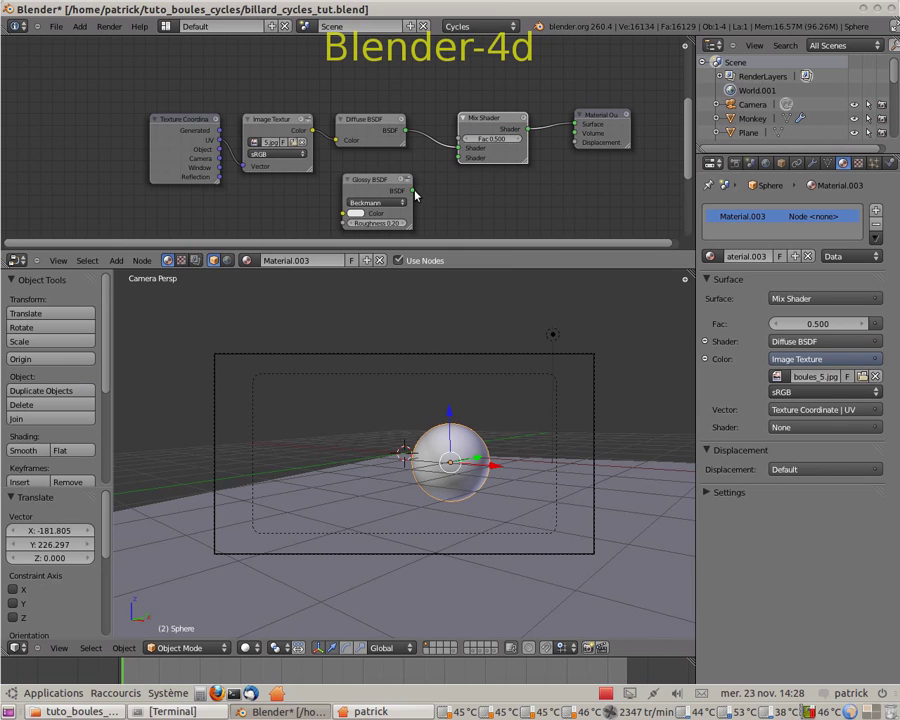
drag(412, 191, 460, 158)
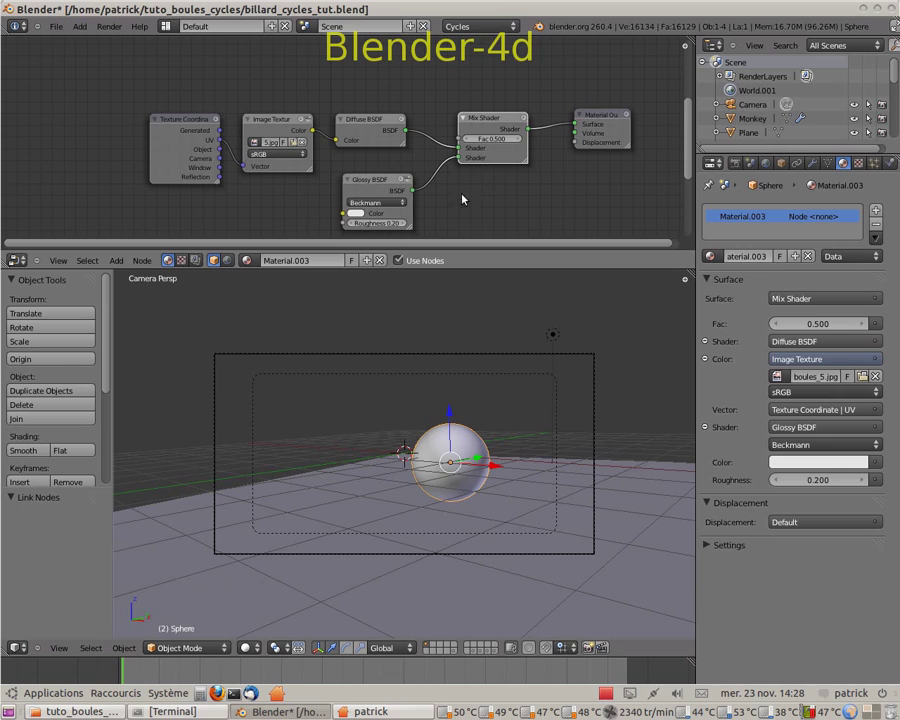
Step: Turn on Rendered viewport shading and set the Glossy BSDF roughness to 0.068
click(252, 647)
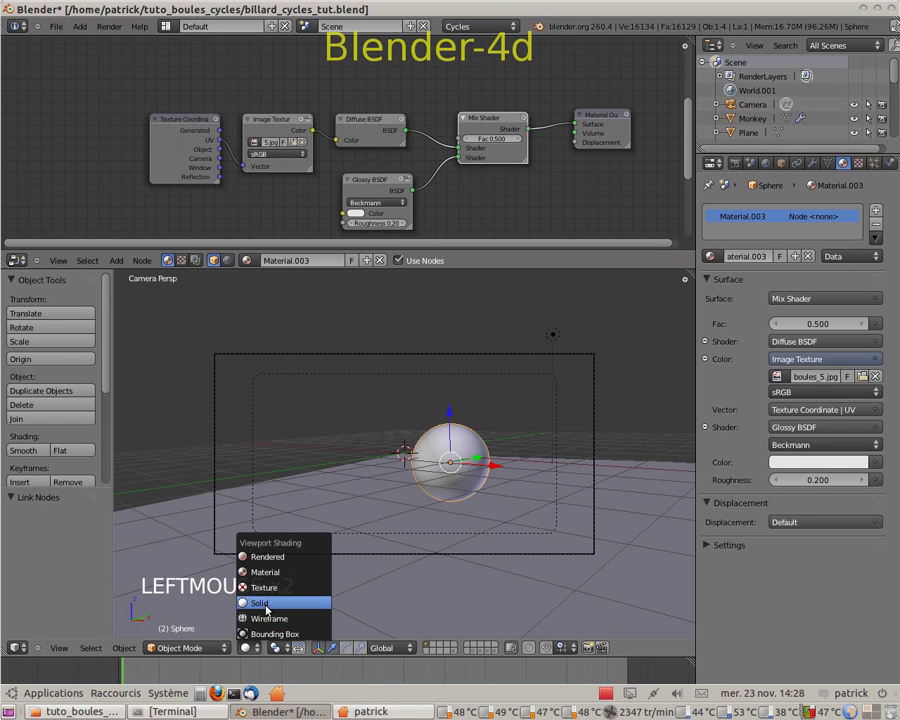
click(270, 565)
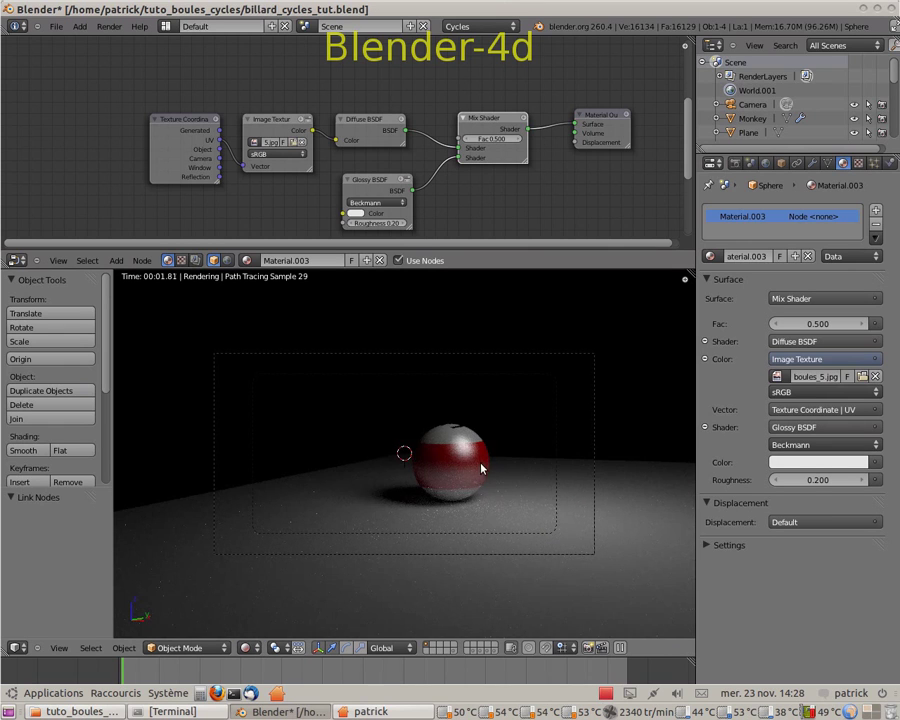
scroll(531, 469, up, 4)
drag(397, 225, 364, 225)
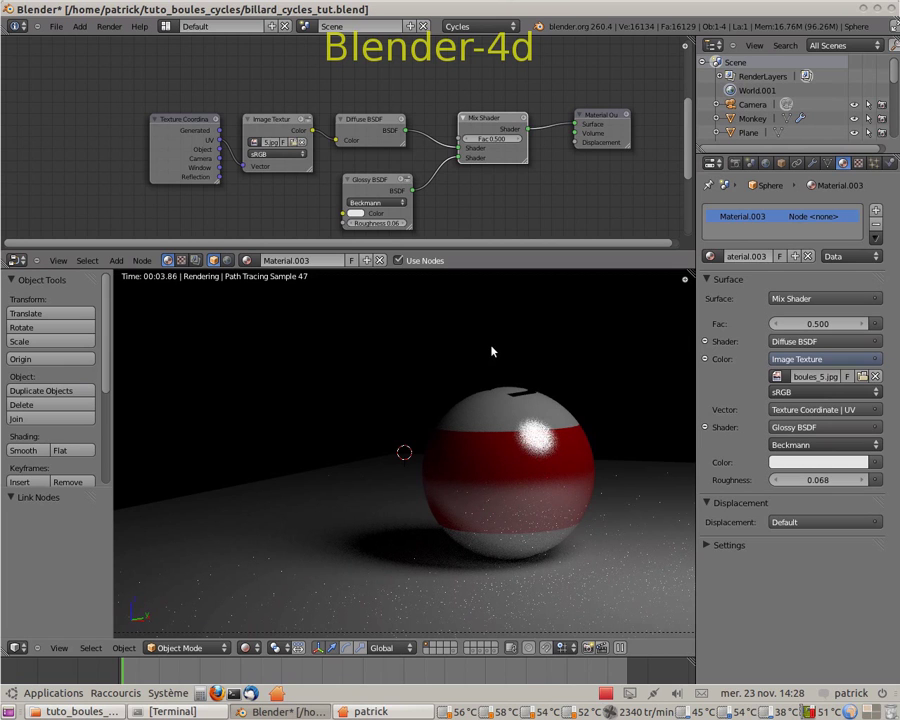
Step: Check the glossy red ball in the rendered camera view and return the viewport to Solid shading
scroll(566, 390, down, 2)
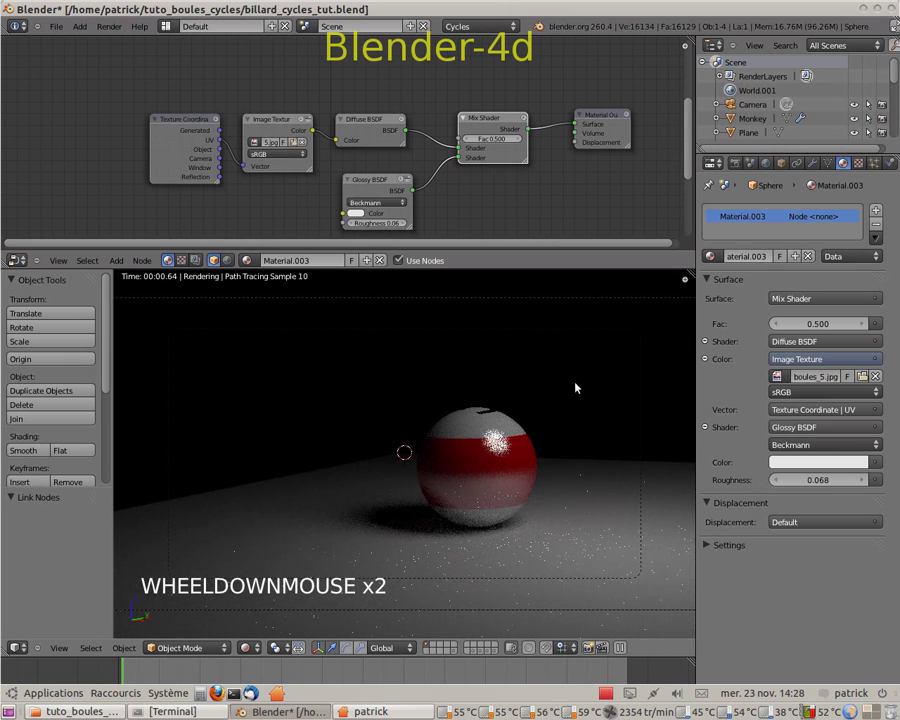
scroll(576, 386, down, 2)
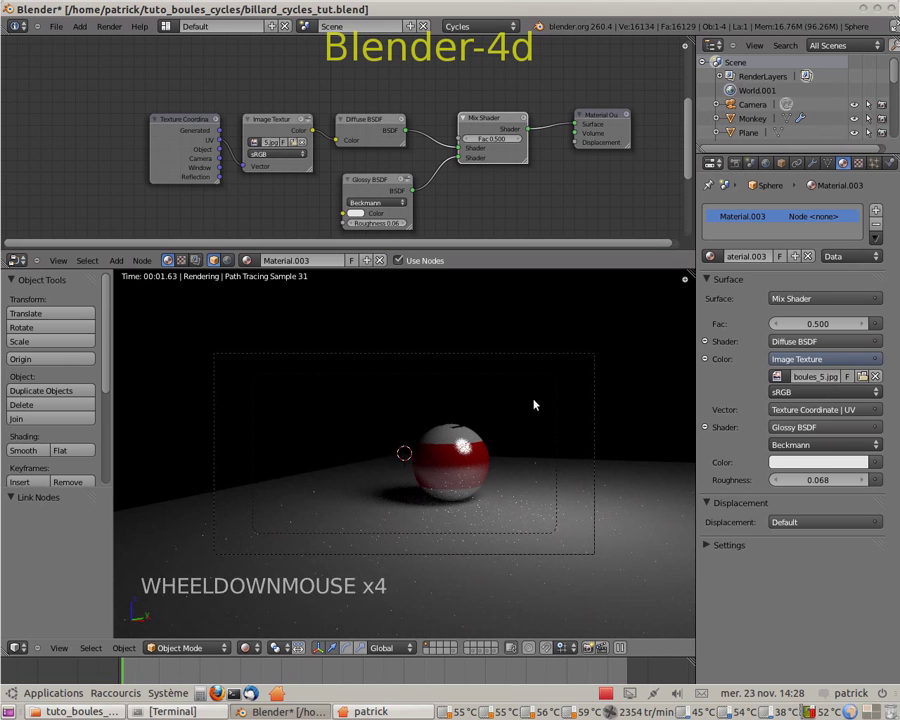
scroll(544, 406, up, 1)
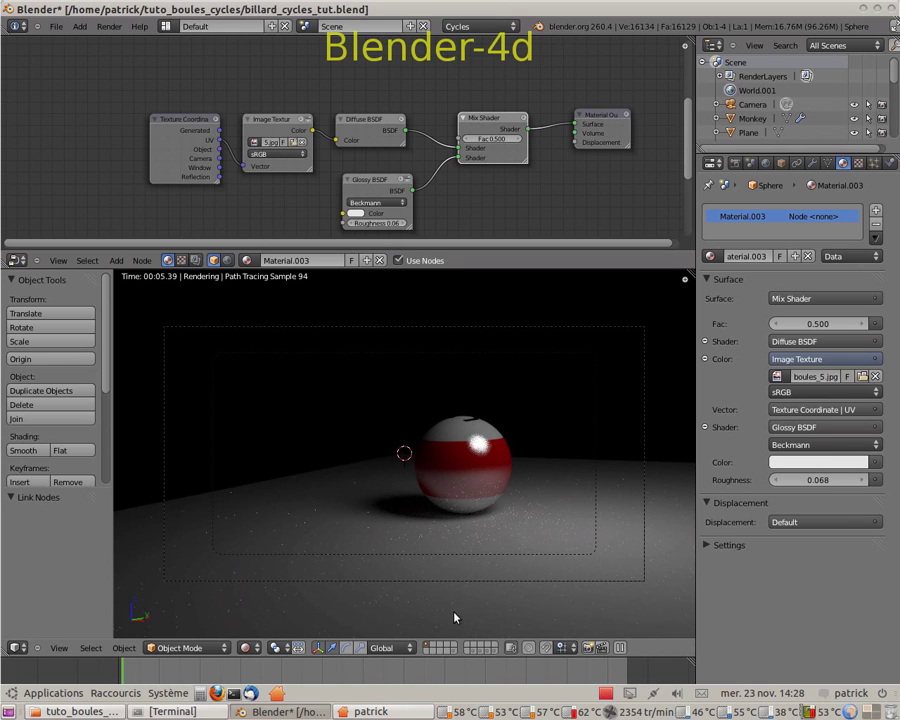
click(248, 648)
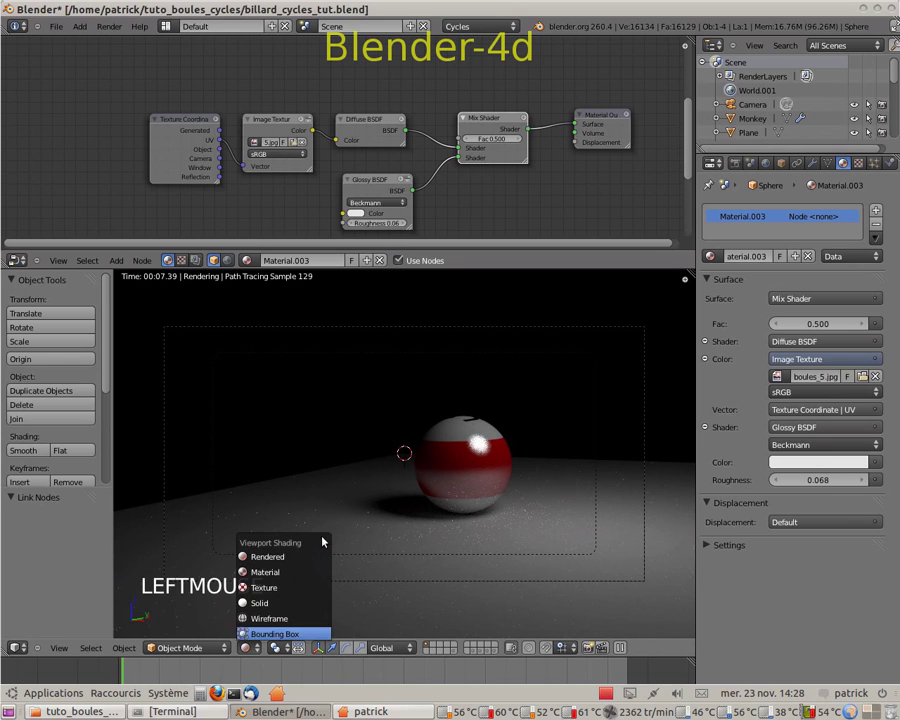
click(274, 606)
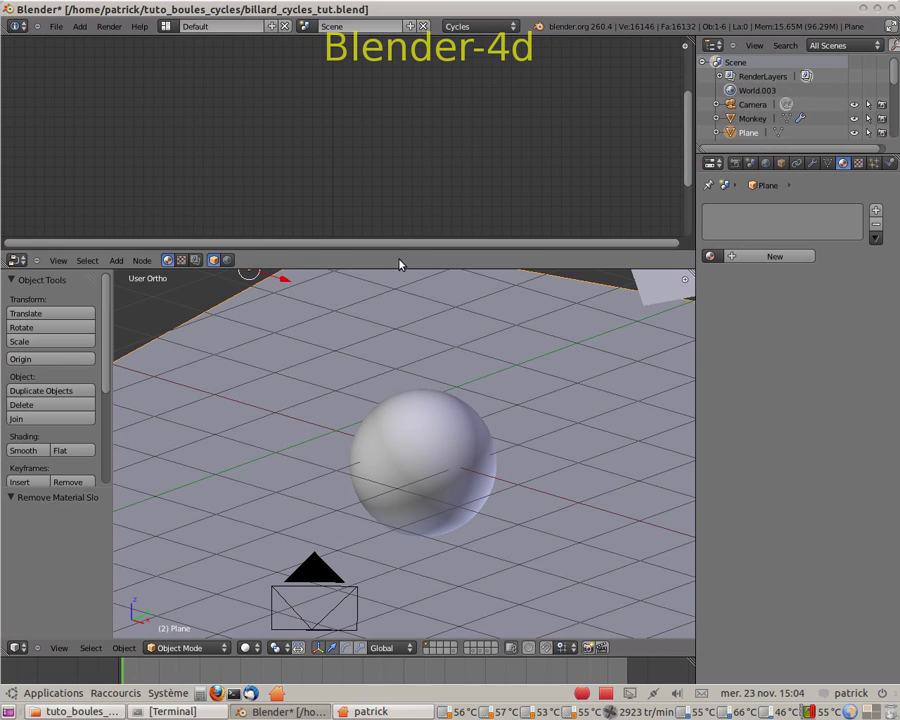
Step: Zoom out to the whole scene and select the tilted emissive plane above the floor to show its material nodes
scroll(428, 301, up, 2)
scroll(450, 299, down, 4)
scroll(501, 283, down, 8)
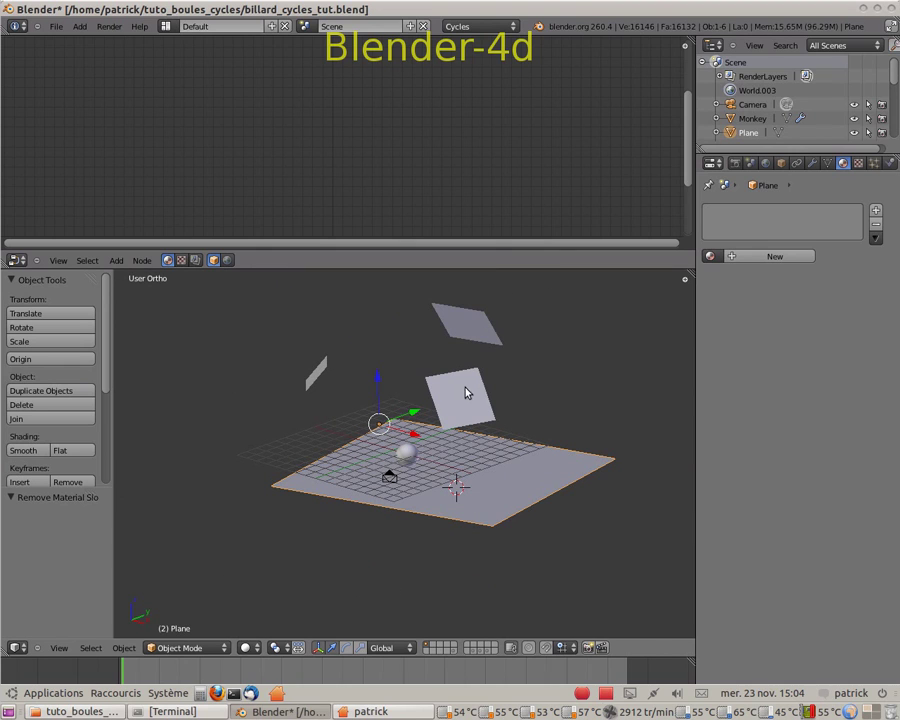
scroll(478, 406, up, 2)
right_click(494, 377)
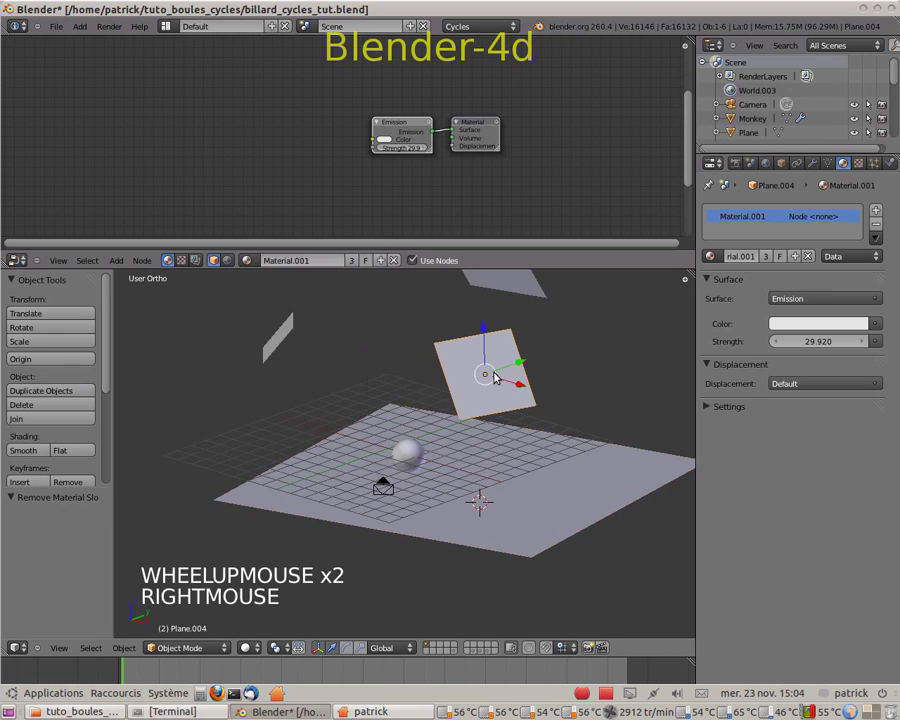
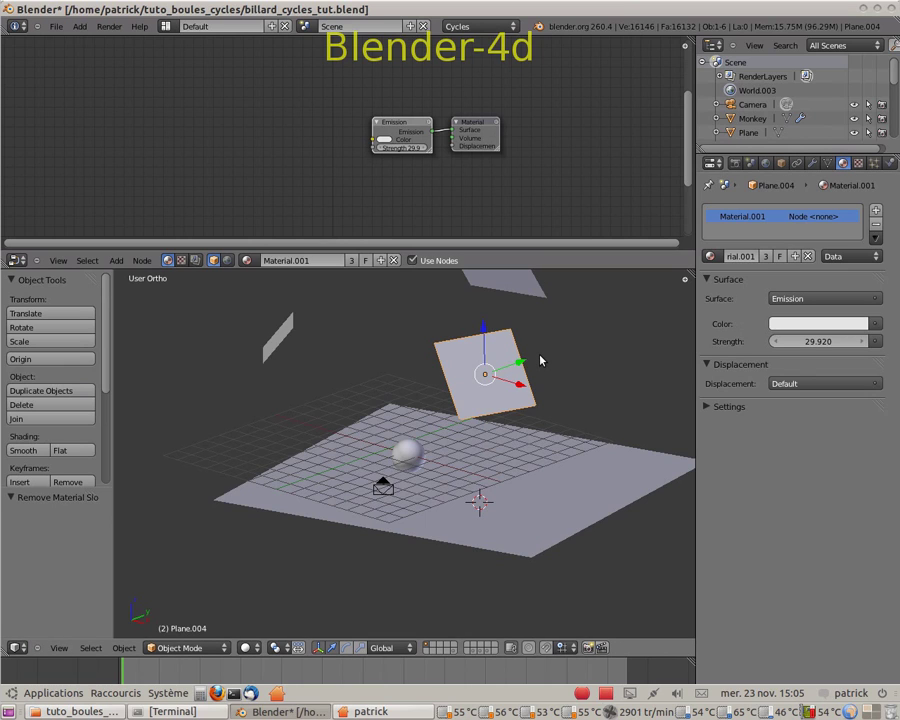
key(s)
key(s)
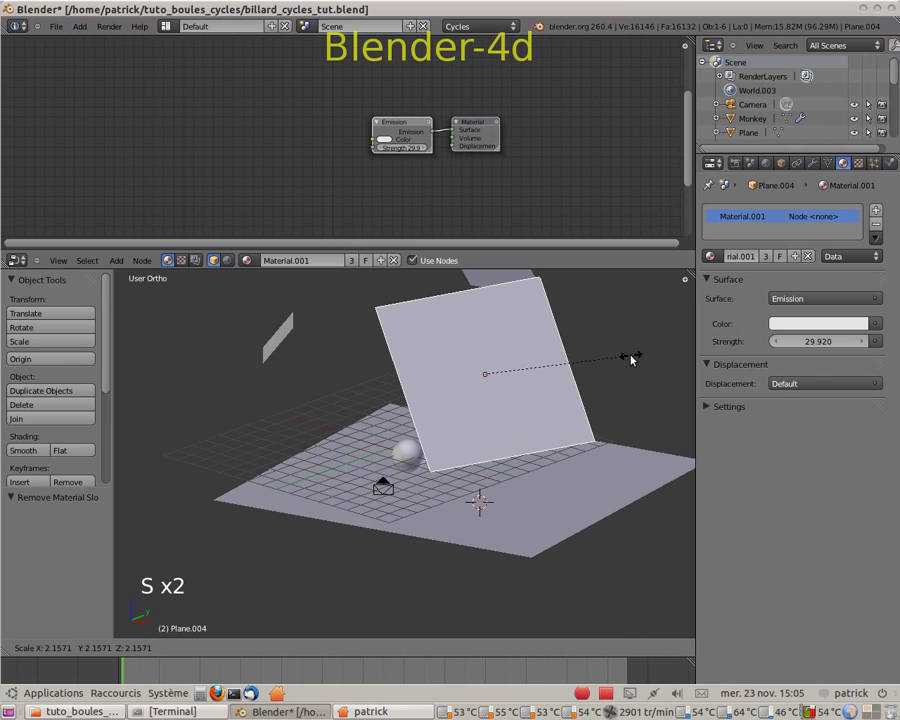
right_click(630, 357)
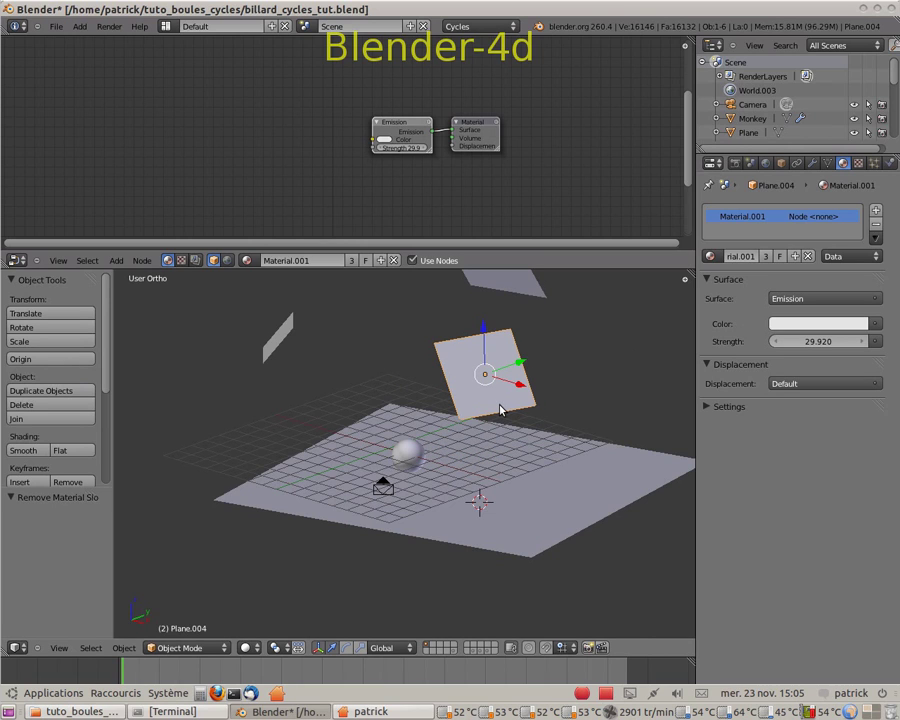
Step: Display the world's nodes, set the World background color to black, and return the node editor to object materials
click(399, 129)
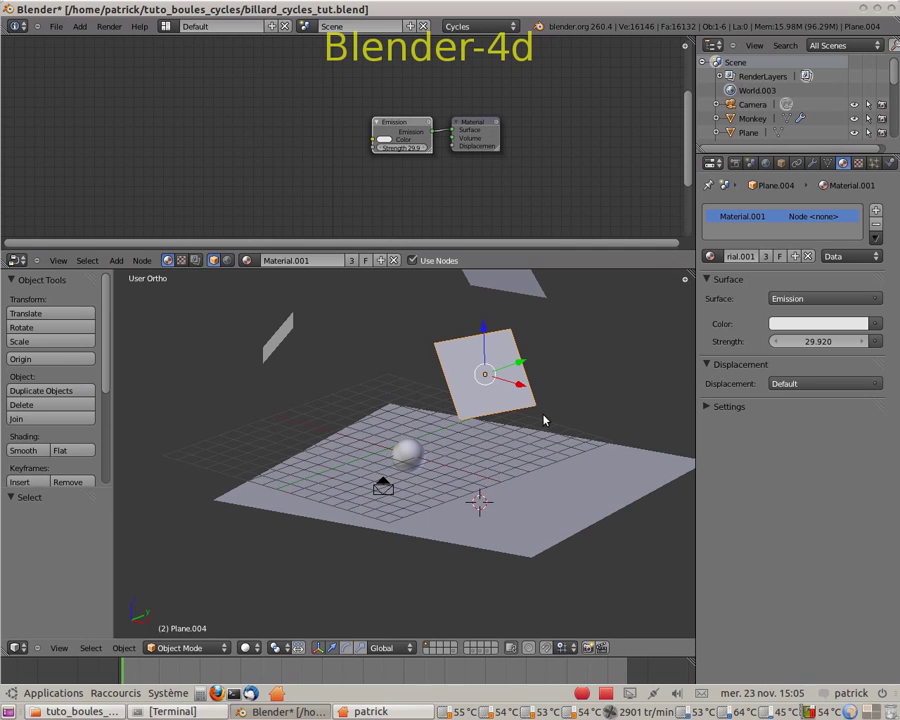
scroll(545, 420, up, 1)
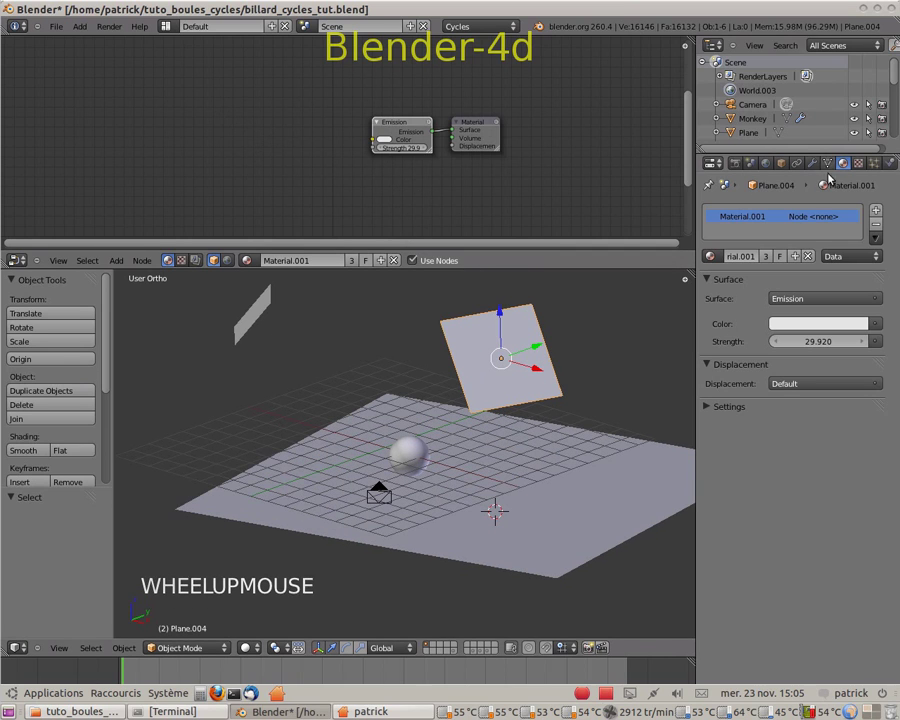
click(767, 165)
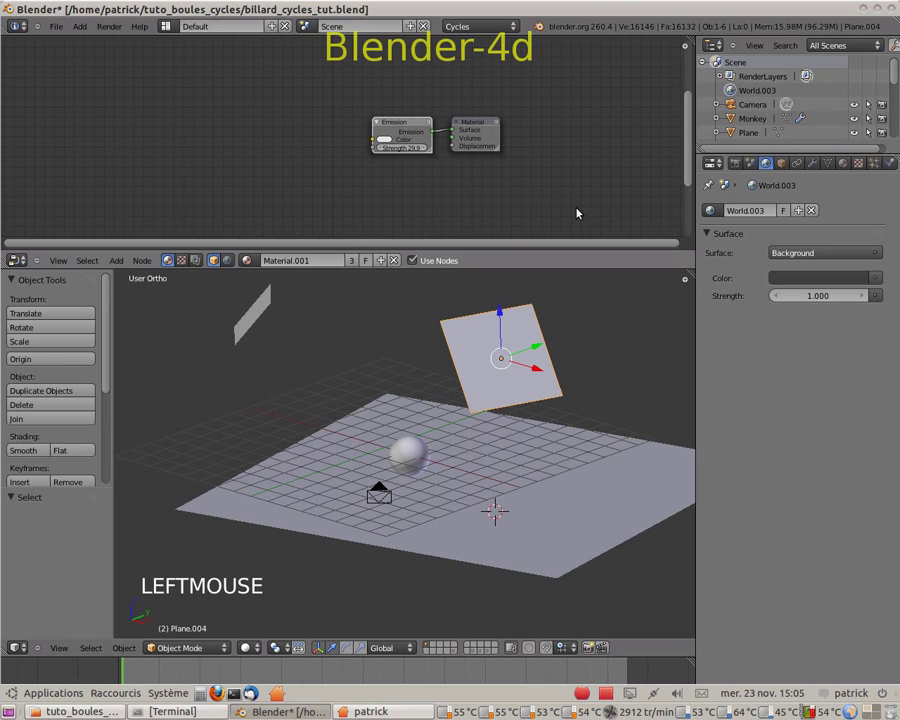
double_click(229, 261)
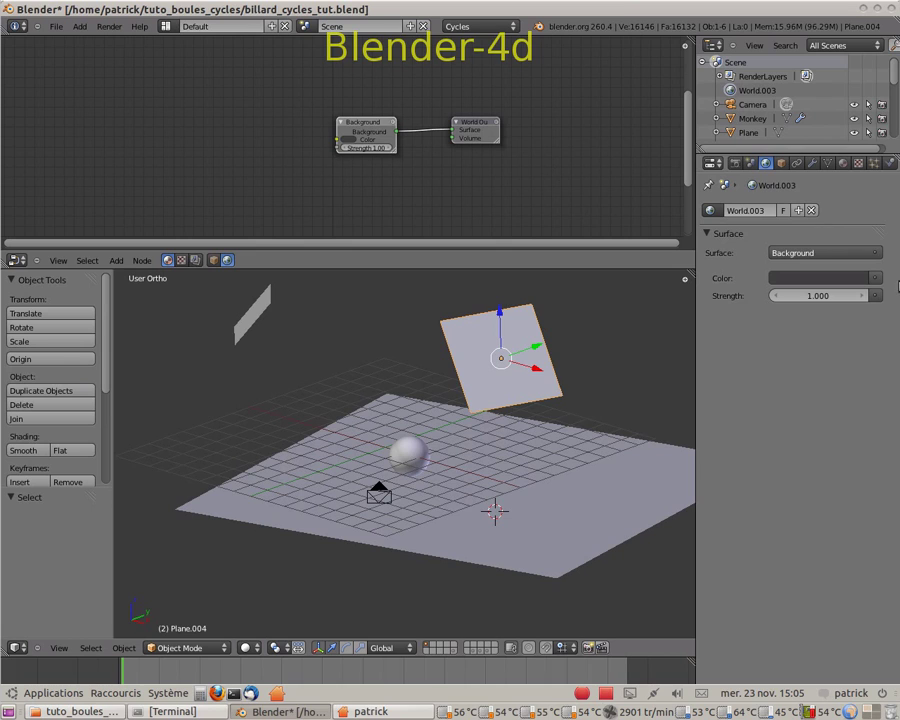
click(879, 256)
click(875, 279)
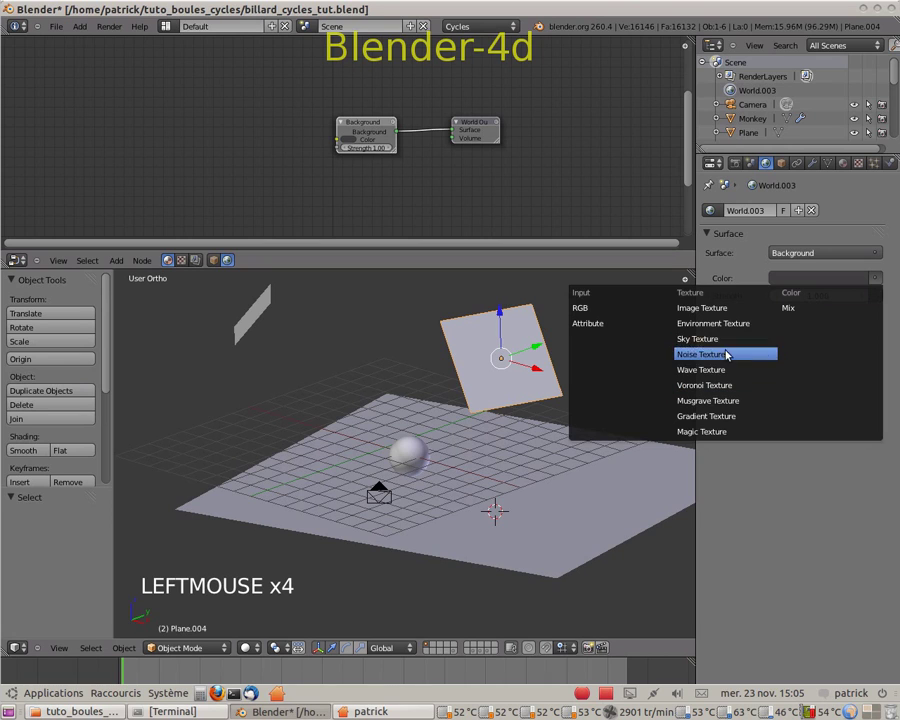
click(835, 279)
drag(860, 176, 860, 185)
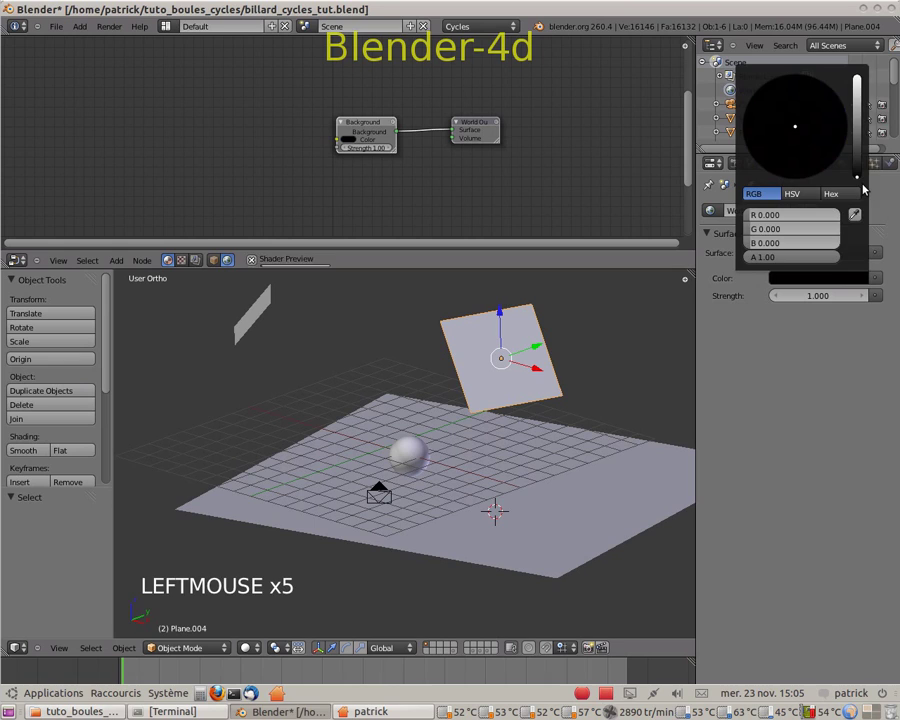
click(876, 279)
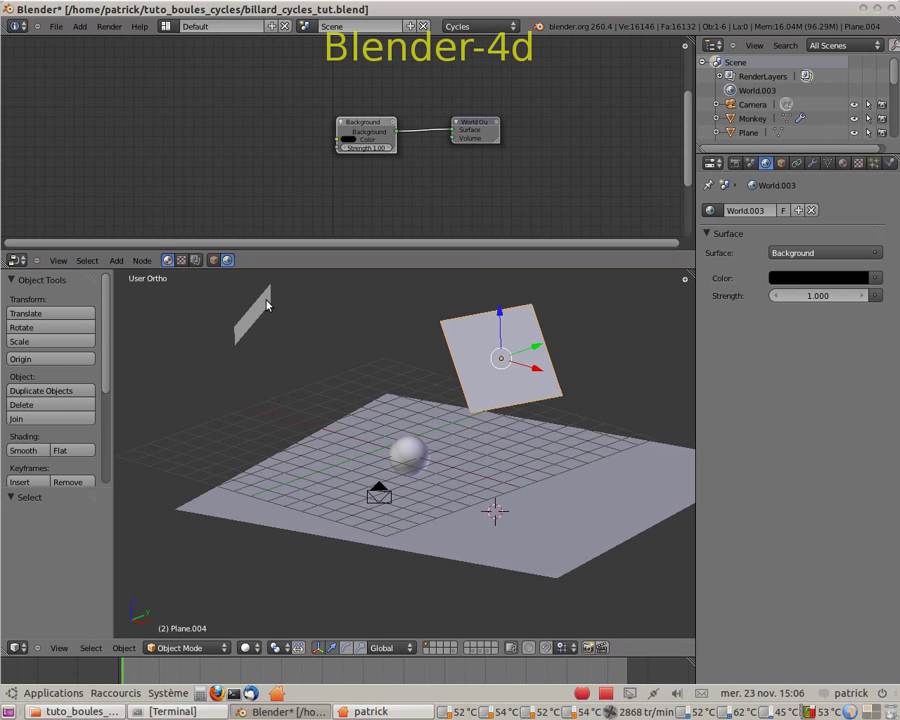
click(213, 260)
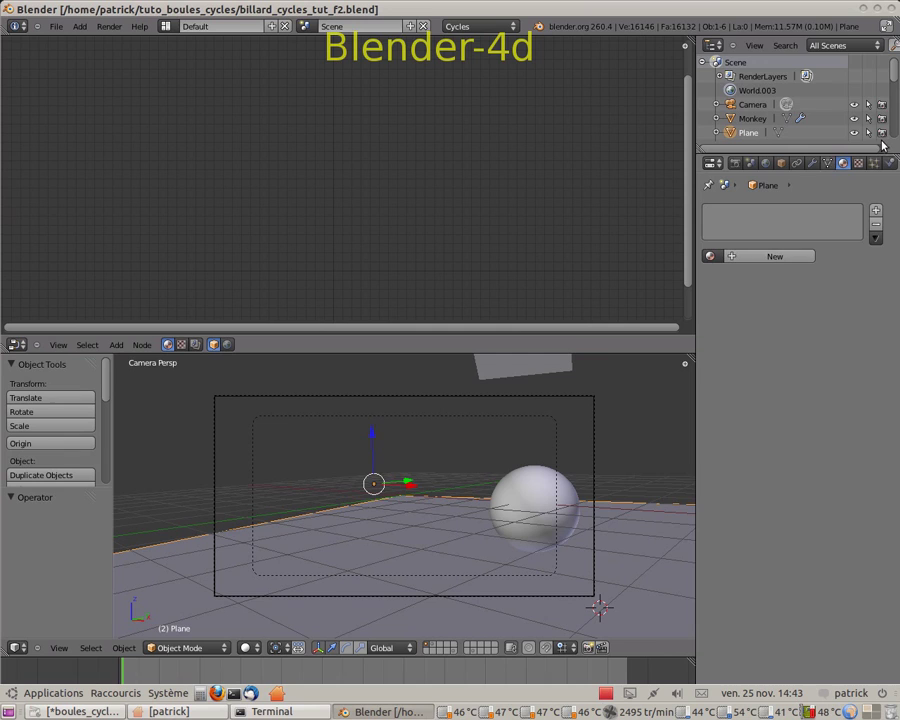
Step: Create a new material on the floor plane and name it tapisvert
click(772, 256)
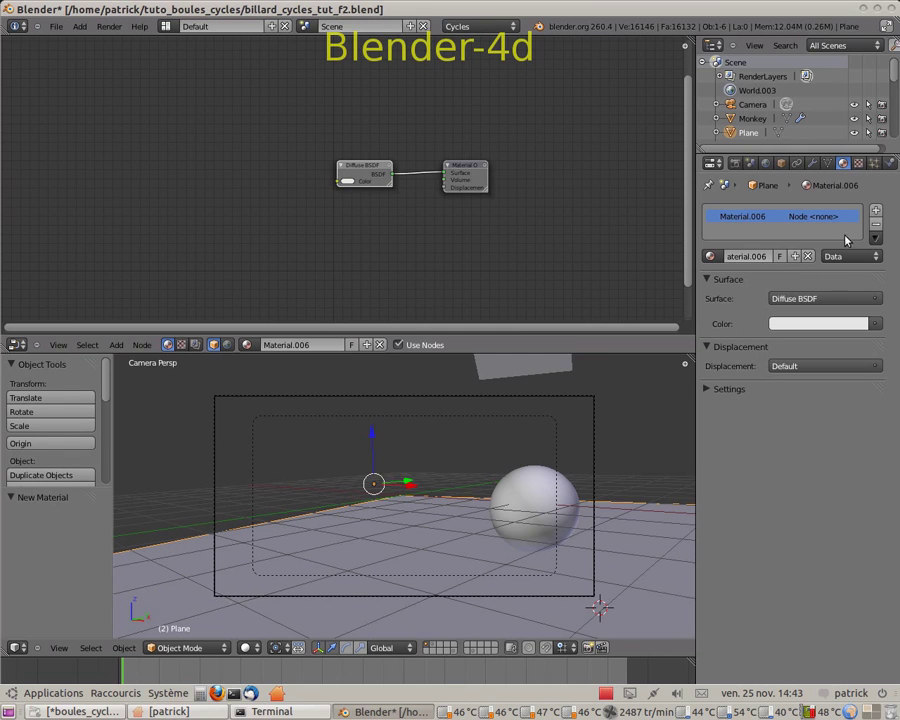
double_click(729, 257)
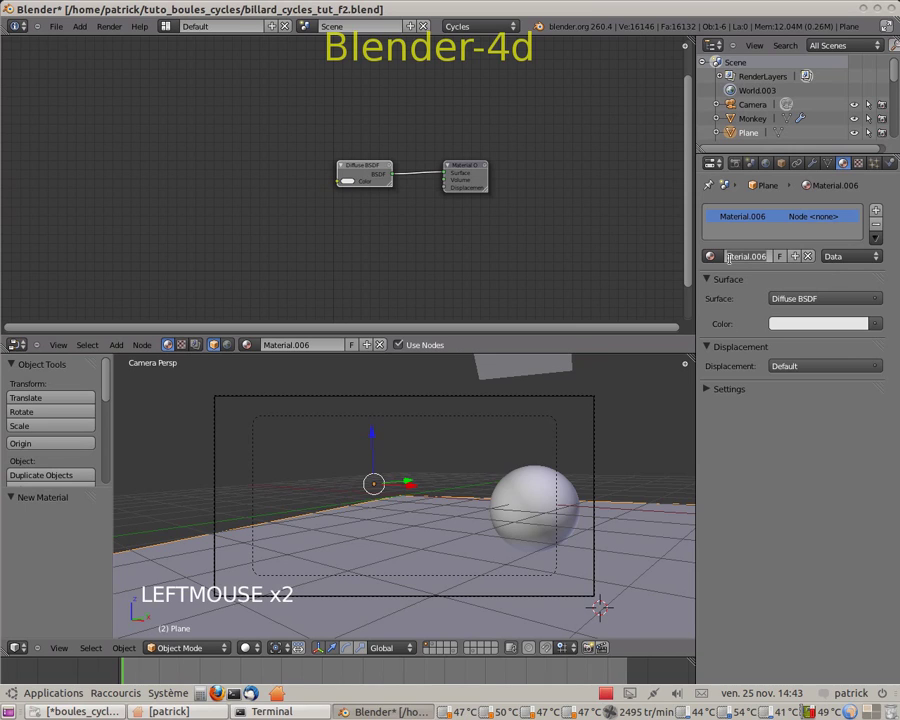
key(BackSpace)
text(tapisvert)
key(Return)
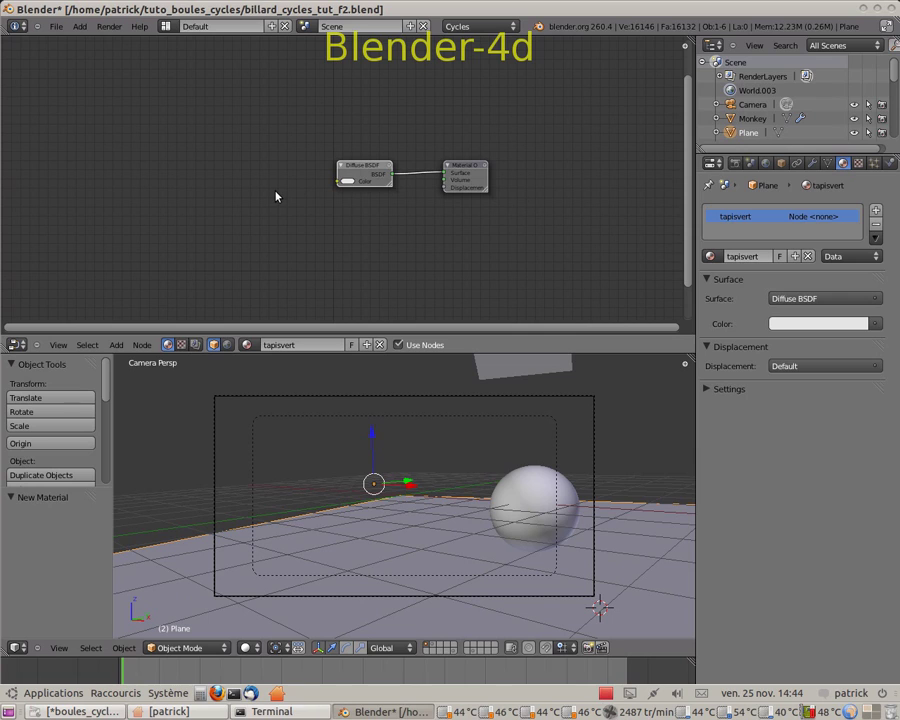
Step: Add an Image Texture node before the Diffuse BSDF and link its Color output to the shader's Color input
key(shift+a)
mouse_move(277, 193)
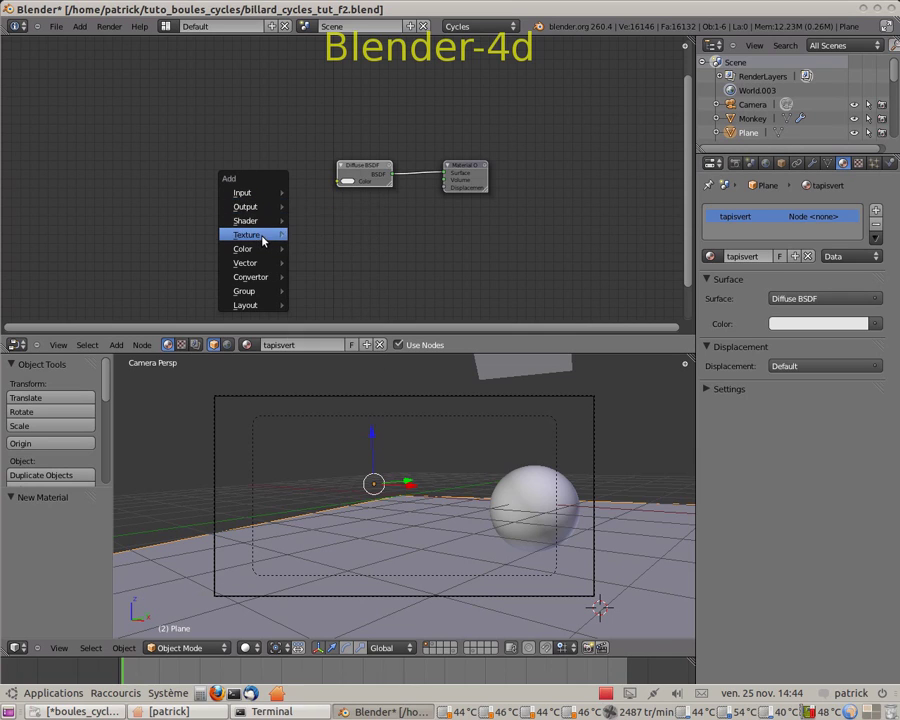
mouse_move(263, 238)
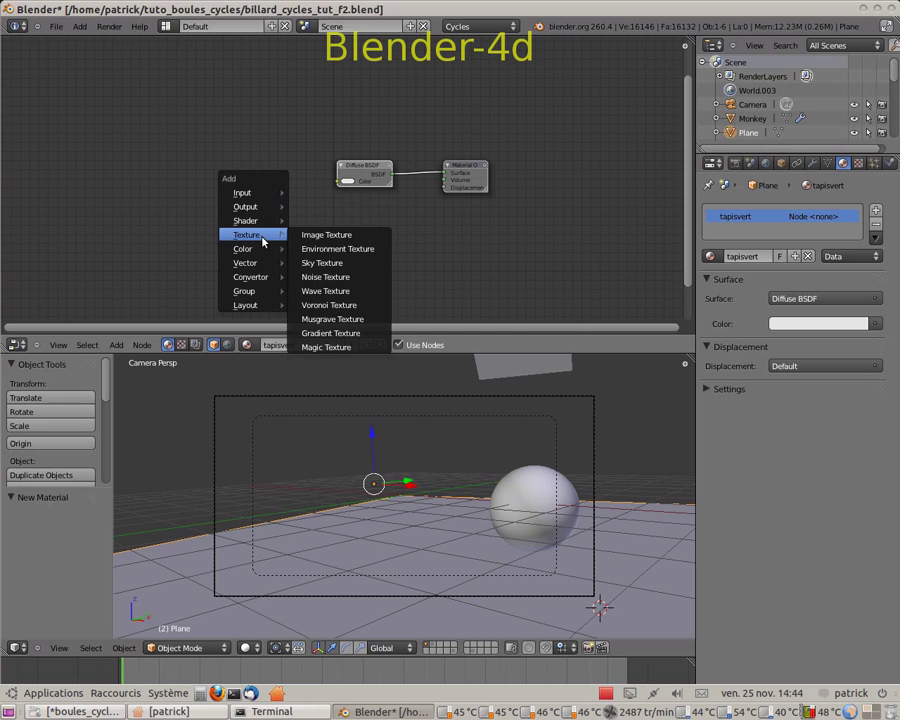
click(340, 237)
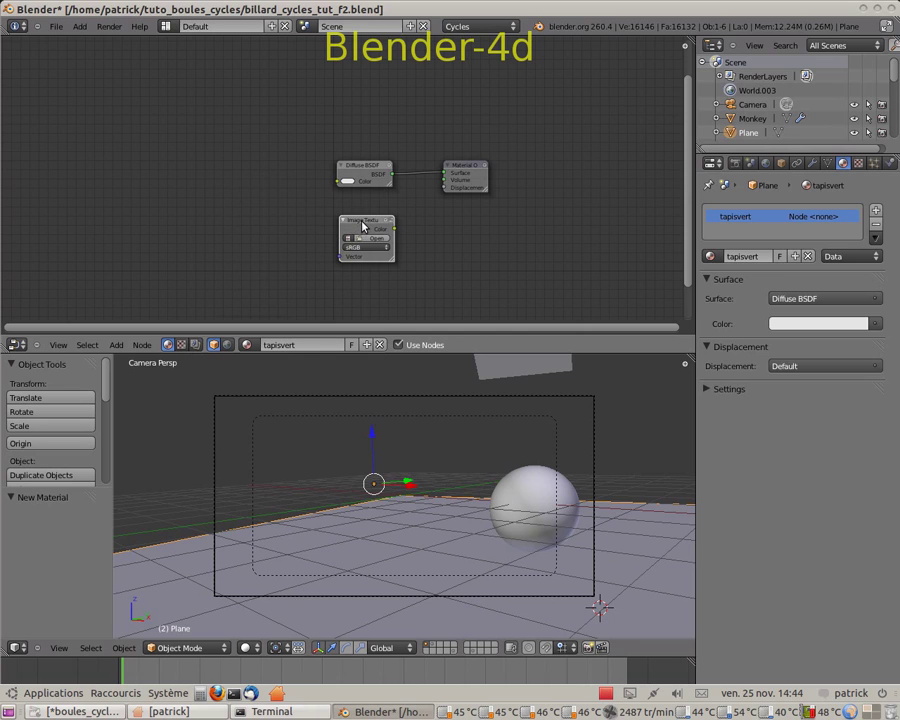
click(220, 152)
drag(285, 174, 339, 183)
drag(241, 176, 267, 152)
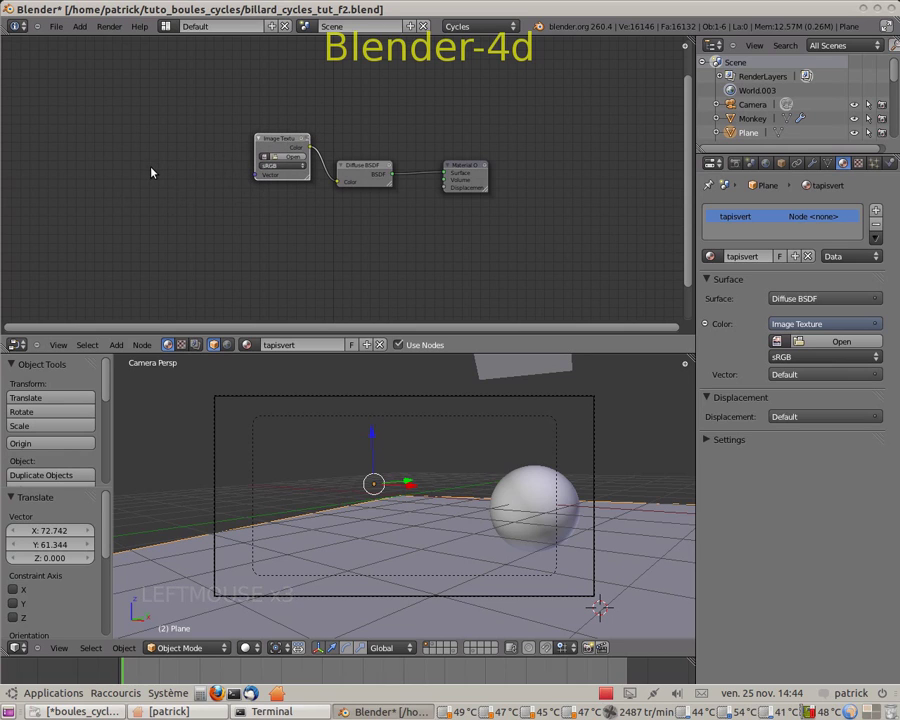
Step: Add a Texture Coordinate node ahead of the Image Texture and link its Generated output to the texture's Vector input
key(shift+a)
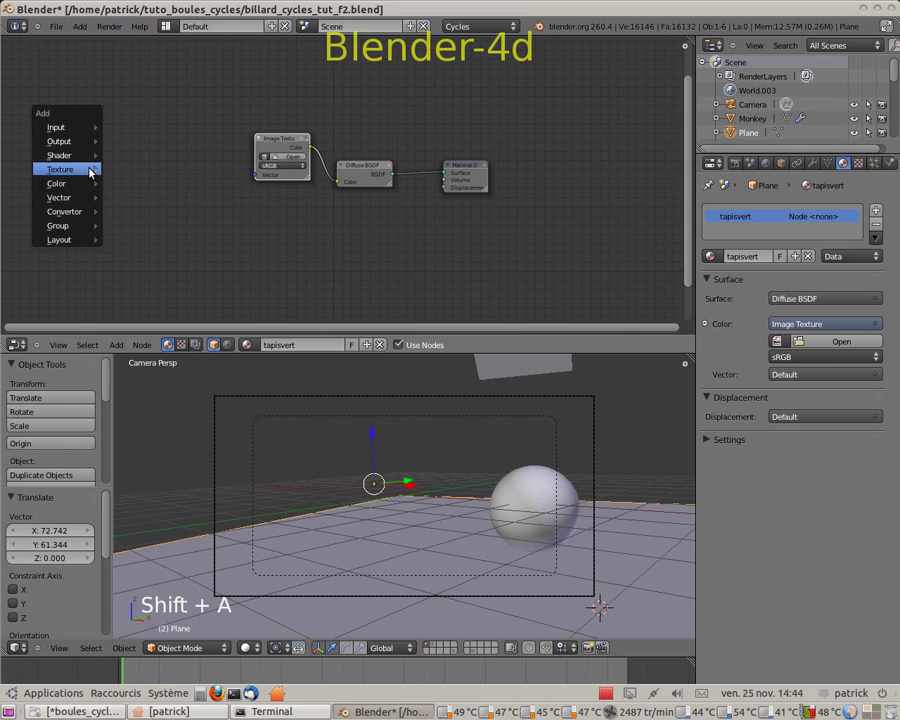
mouse_move(90, 172)
mouse_move(82, 127)
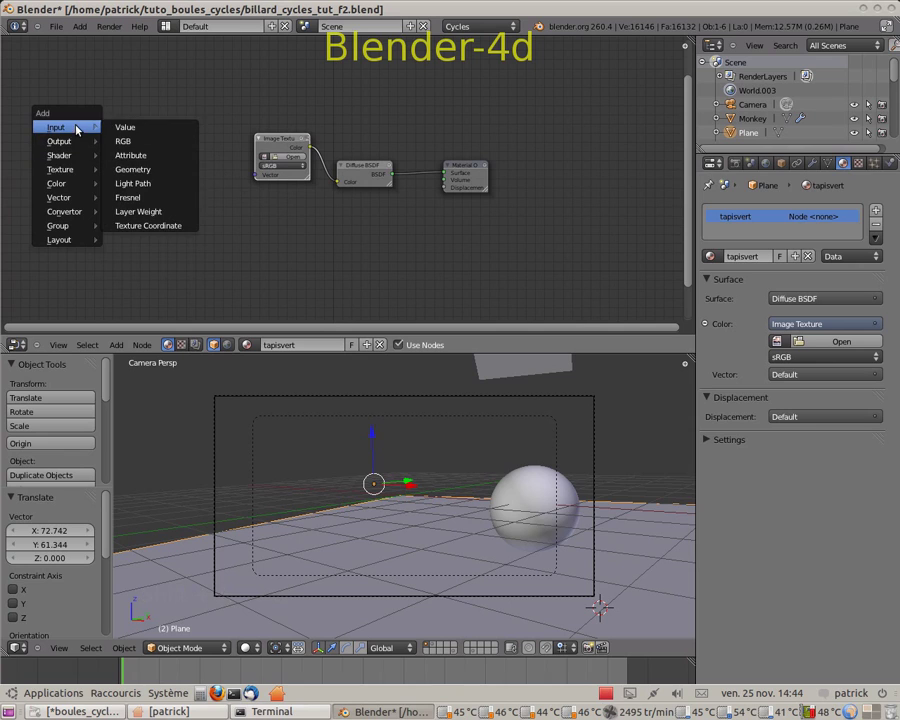
click(148, 225)
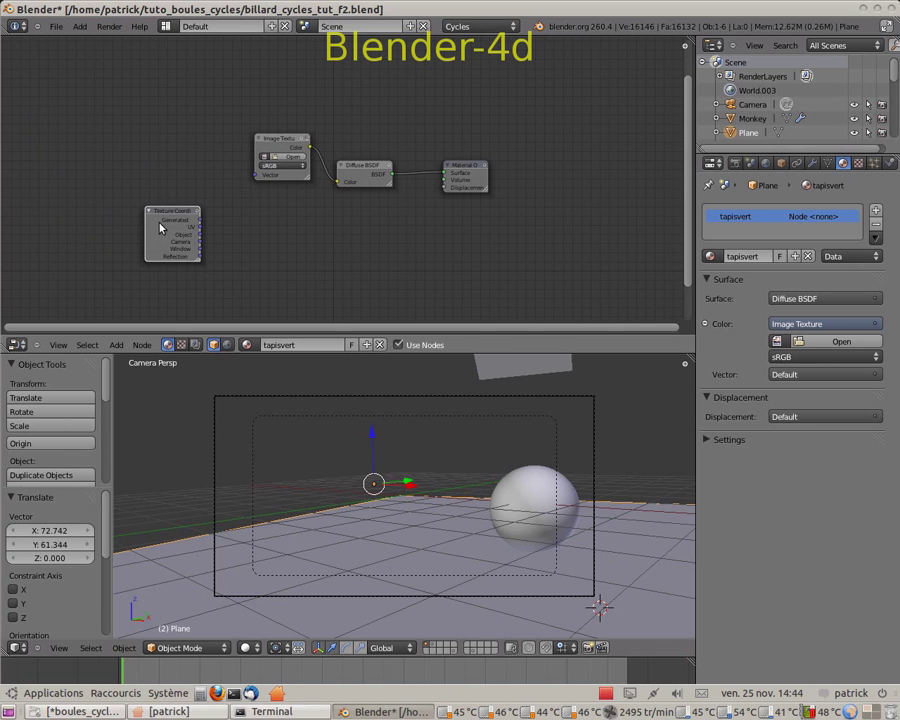
click(32, 100)
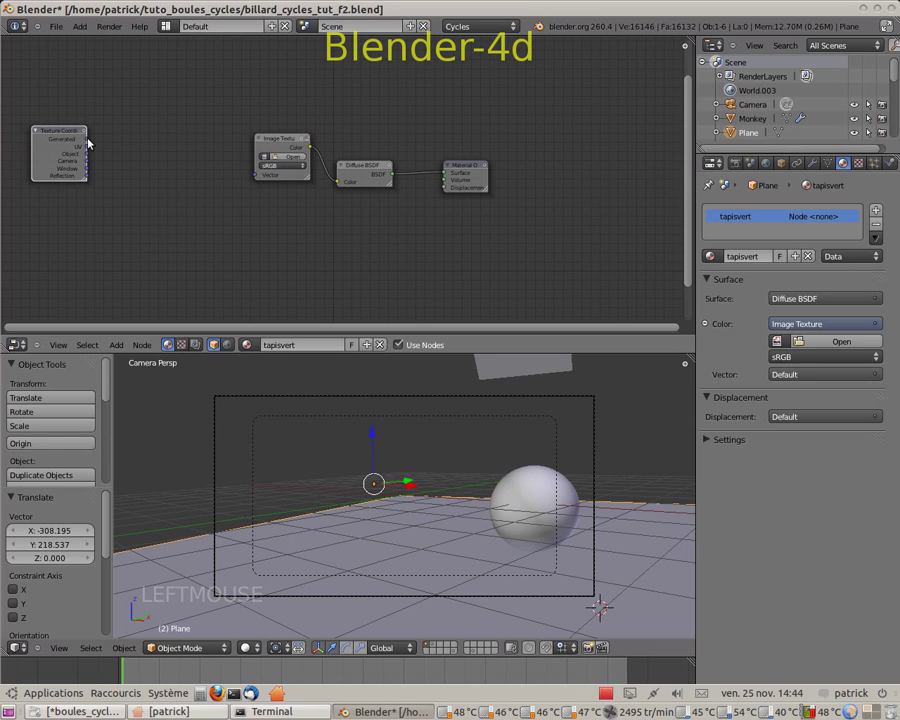
double_click(87, 143)
drag(87, 140, 257, 179)
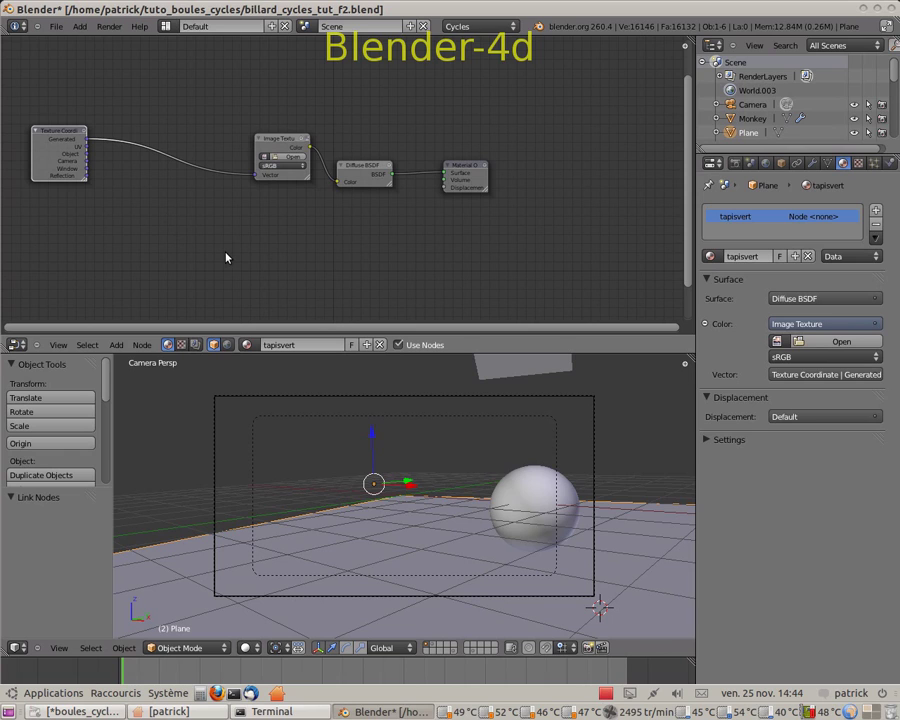
Step: Insert a Mapping node into the link between the Texture Coordinate and Image Texture nodes
key(shift+a)
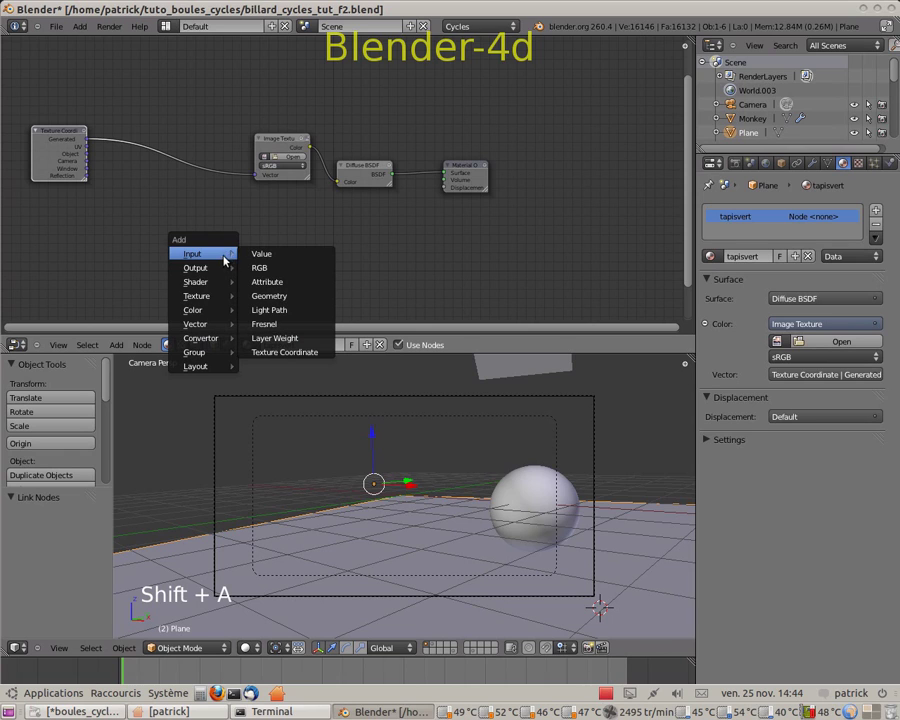
mouse_move(215, 323)
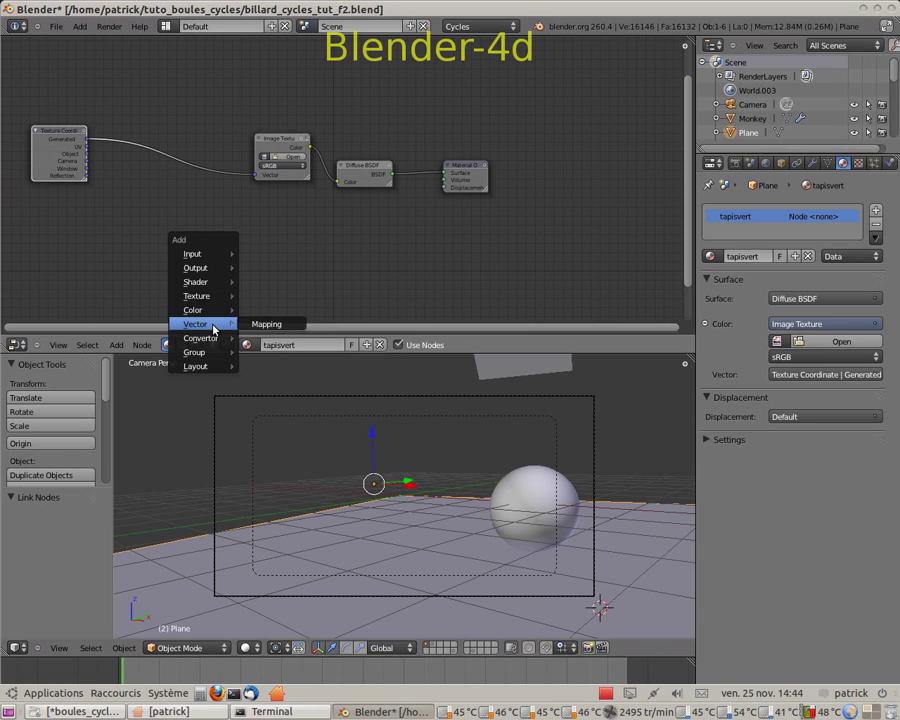
click(264, 326)
click(270, 242)
drag(270, 242, 163, 117)
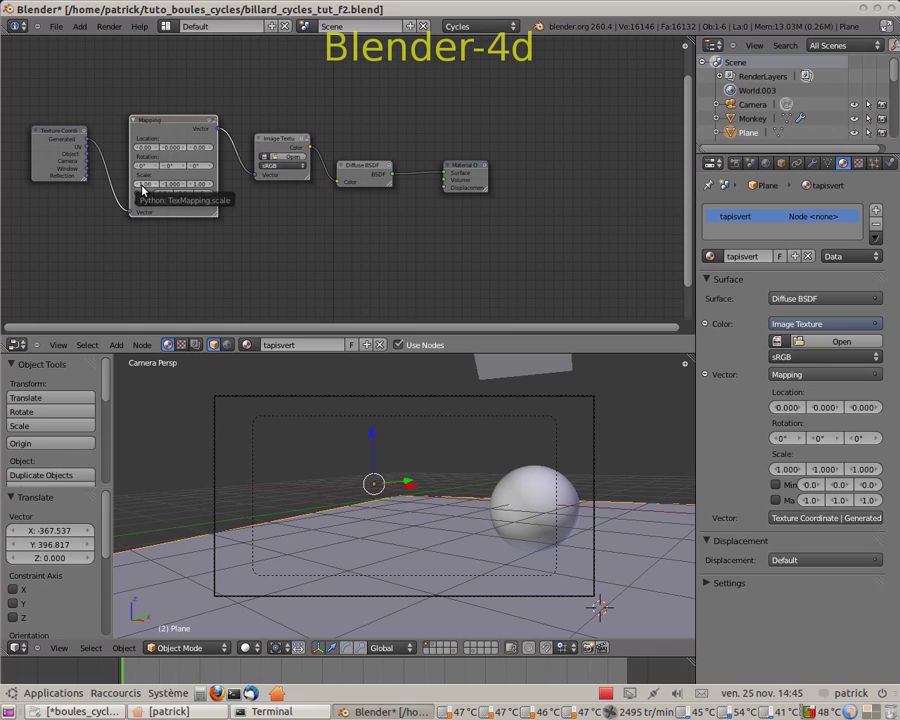
Step: Move the Image Texture and Diffuse BSDF nodes higher, and link the image's Color to the Material Output's Displacement input
drag(283, 145, 294, 62)
drag(366, 167, 376, 107)
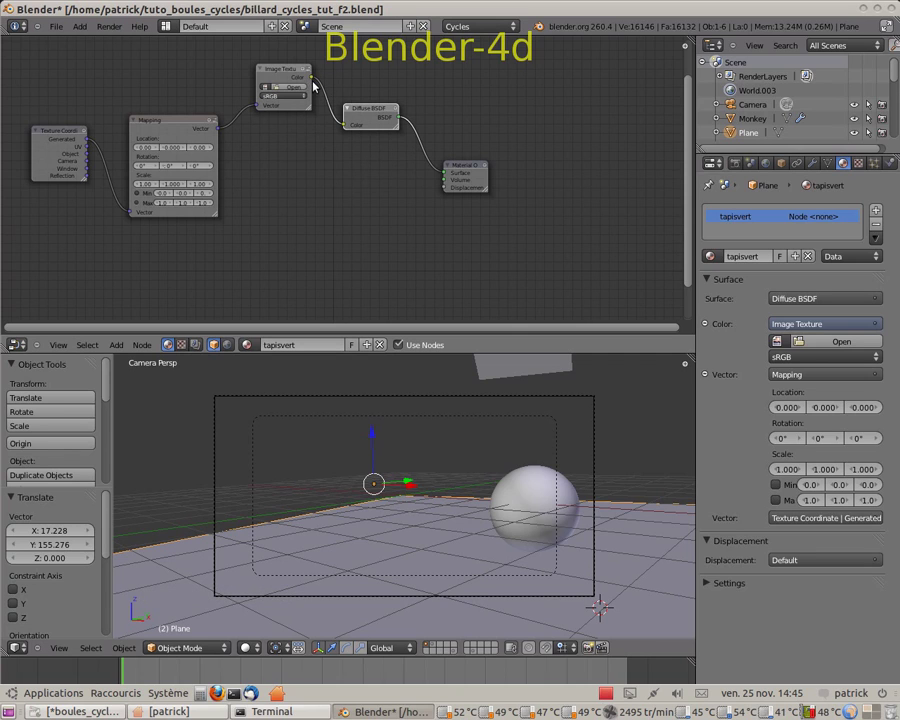
drag(312, 82, 440, 193)
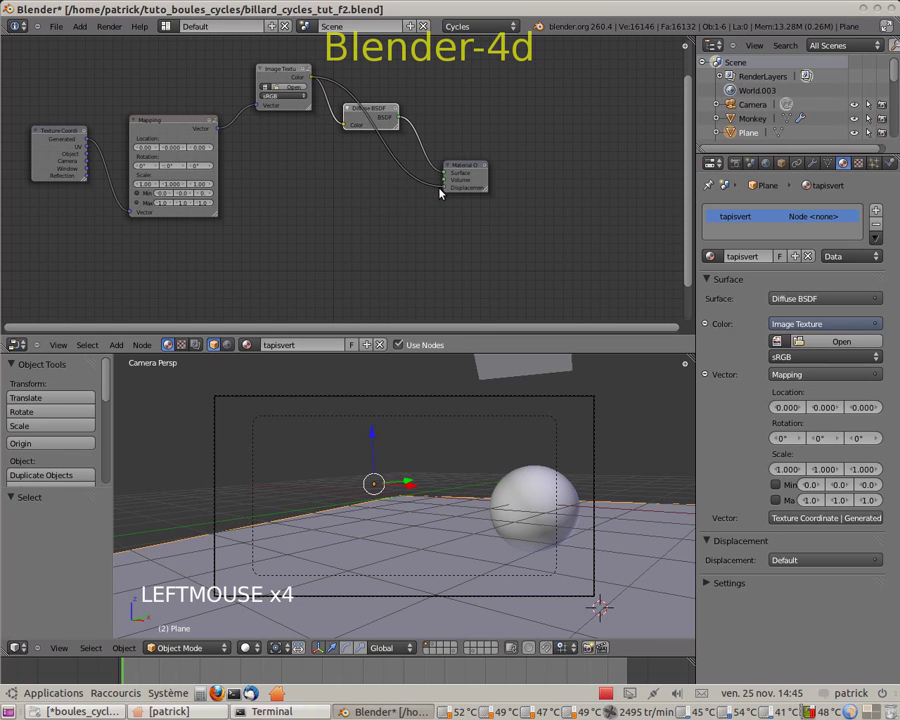
drag(384, 108, 446, 64)
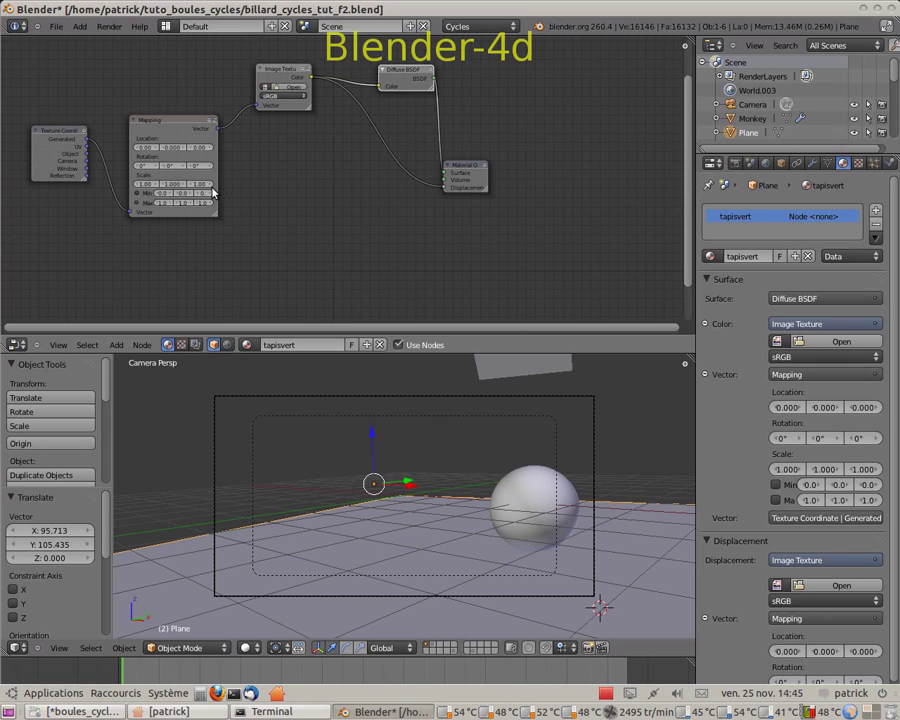
Step: Load tapis_billard2.jpg from the tuto_boules_cycles folder into the Image Texture node, browsing with thumbnails
click(295, 91)
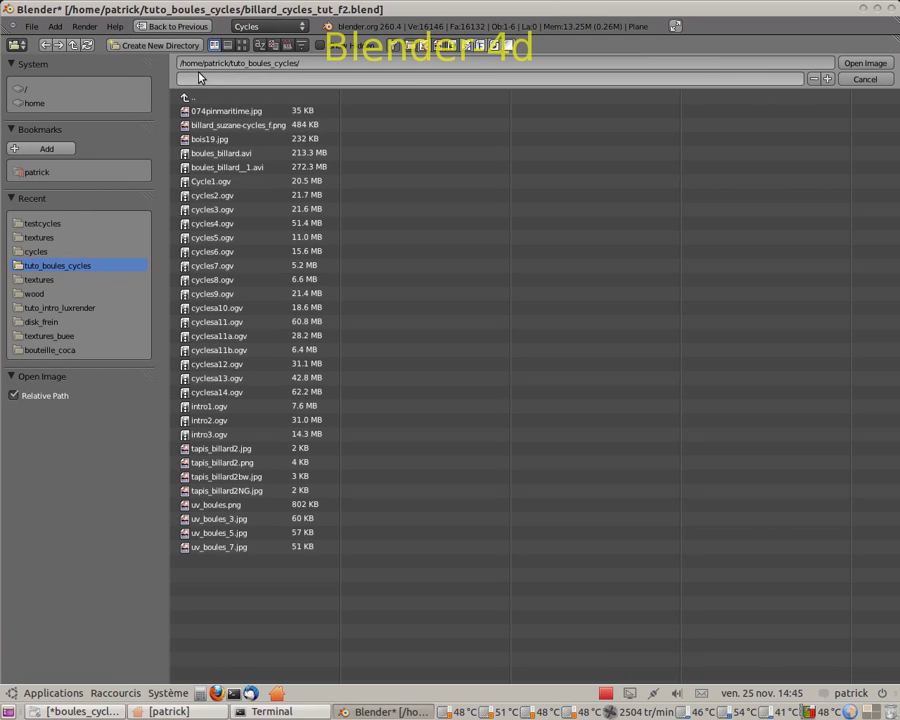
click(242, 45)
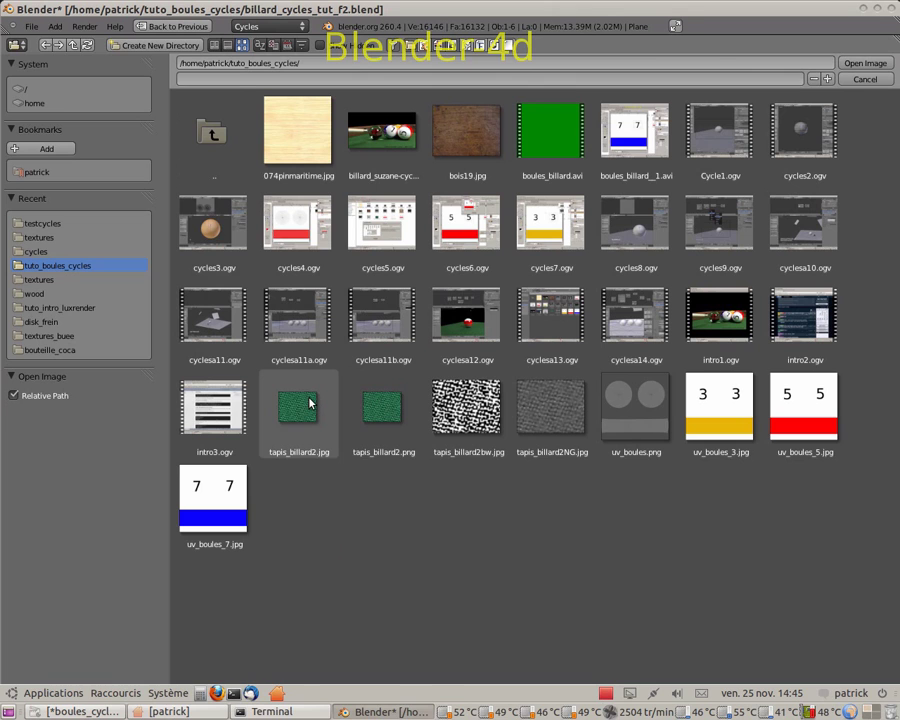
click(299, 406)
click(866, 63)
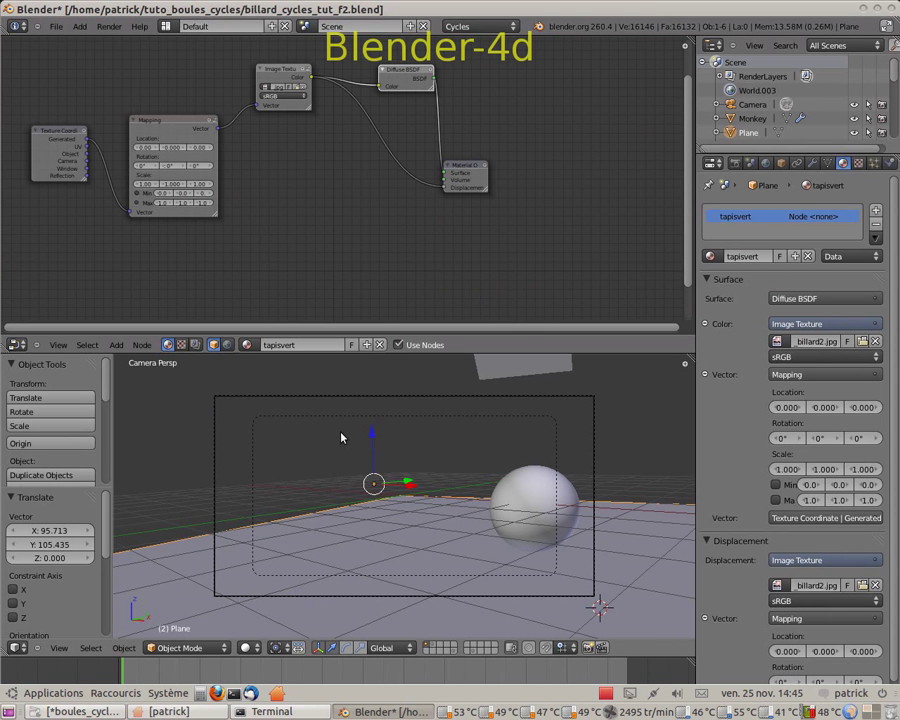
Step: Preview the scene in rendered shading and set the felt Mapping node's X and Y scale to 2
click(261, 650)
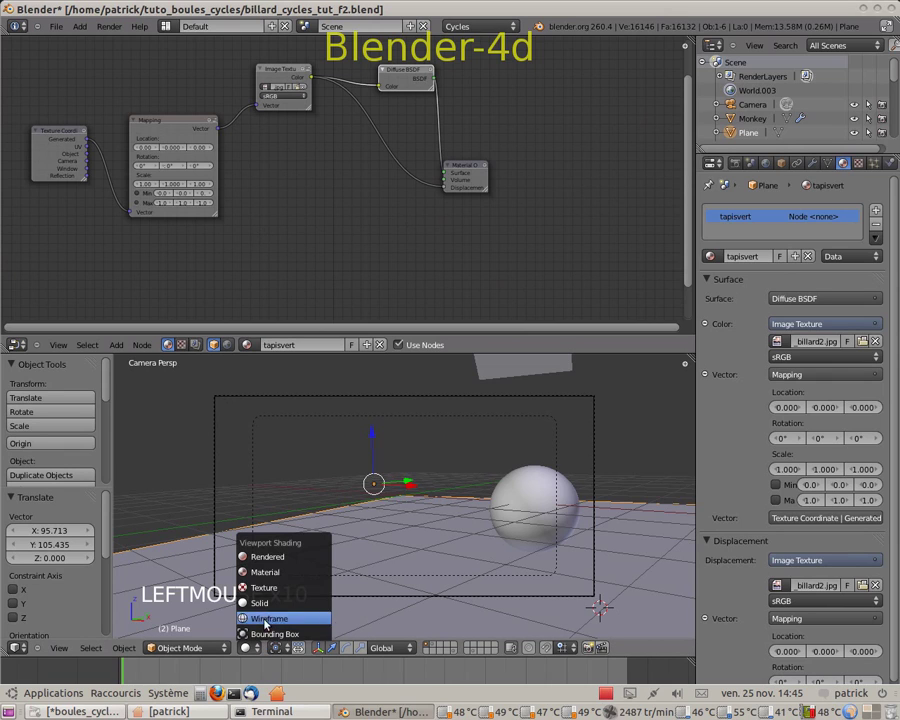
click(268, 557)
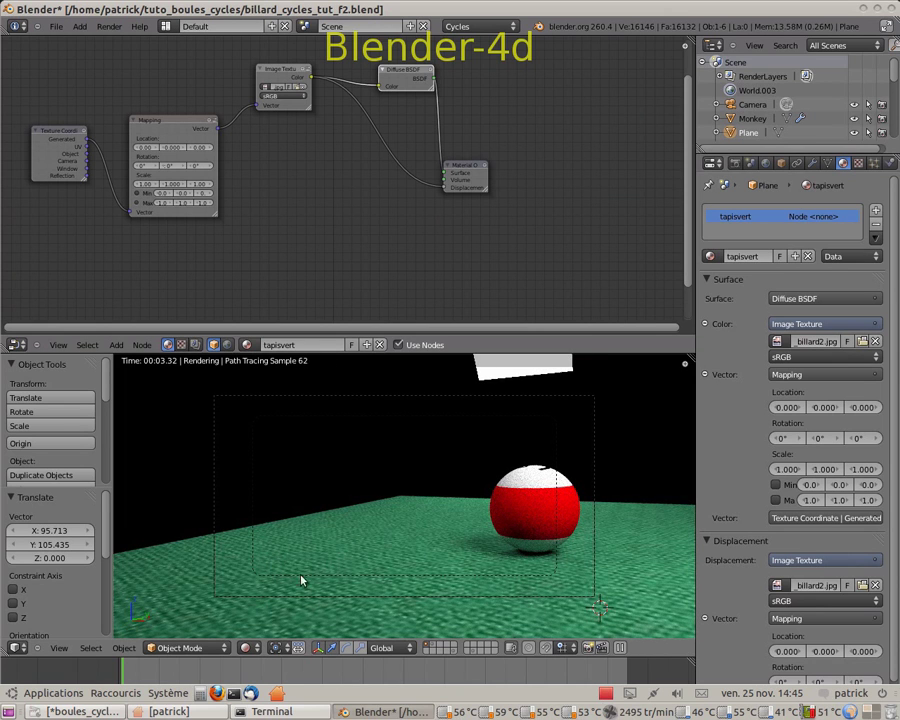
click(140, 184)
text(2)
key(Return)
click(170, 184)
text(2)
key(Return)
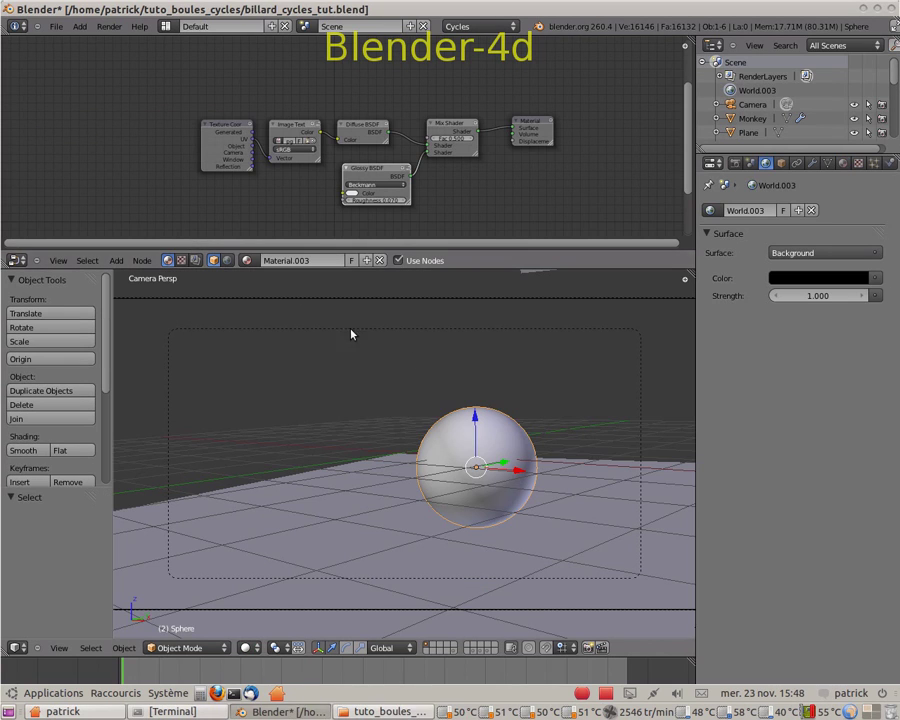
Step: Tune the ball's Glossy BSDF roughness to 0.016 against a rendered preview, and return the viewport to solid shading
click(248, 647)
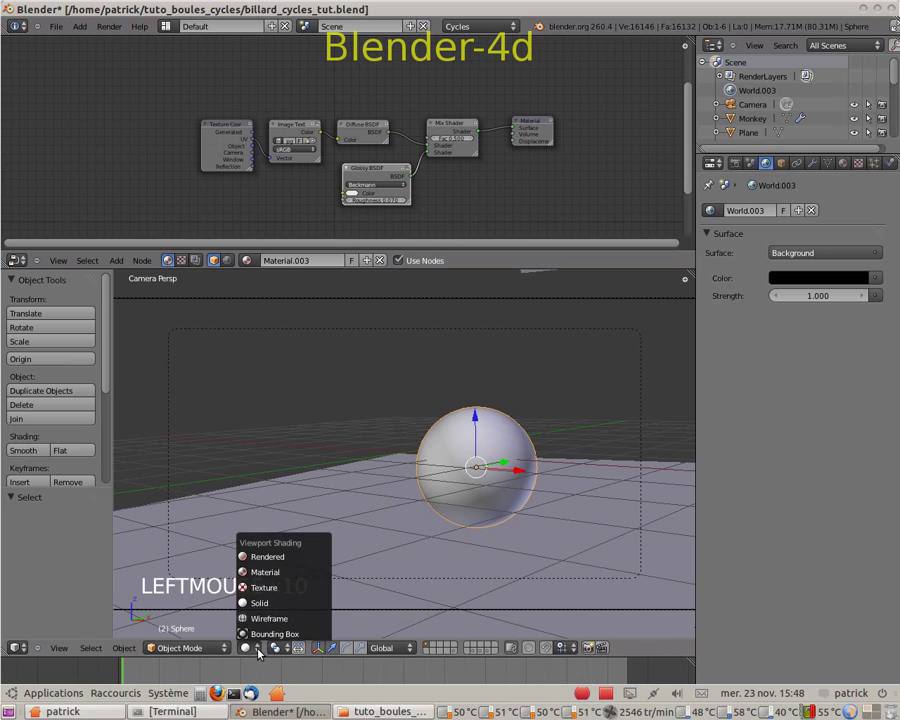
click(263, 557)
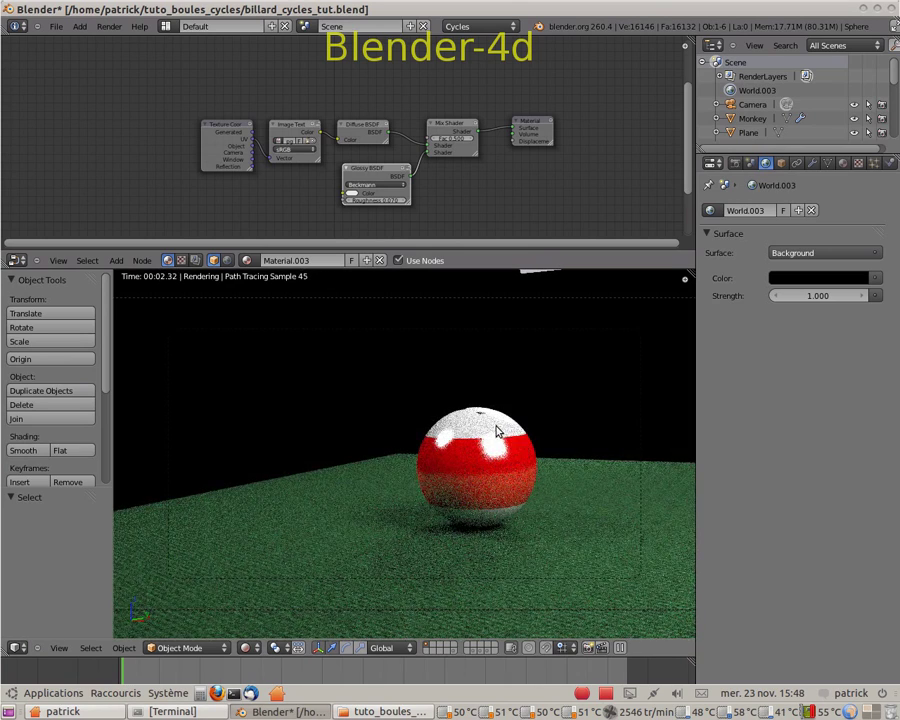
drag(396, 207, 353, 207)
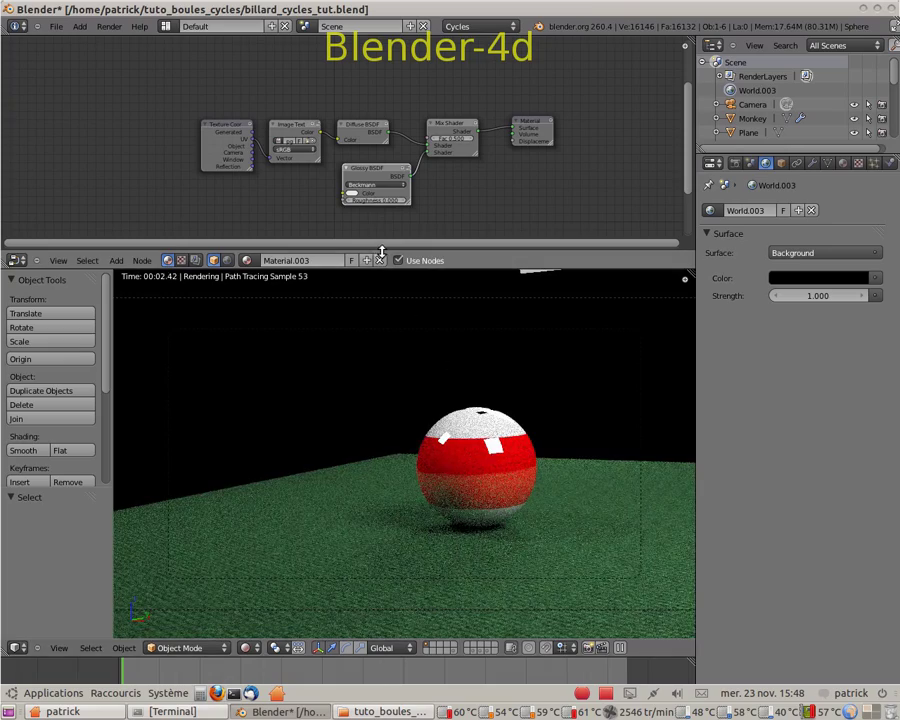
click(388, 204)
drag(388, 204, 433, 215)
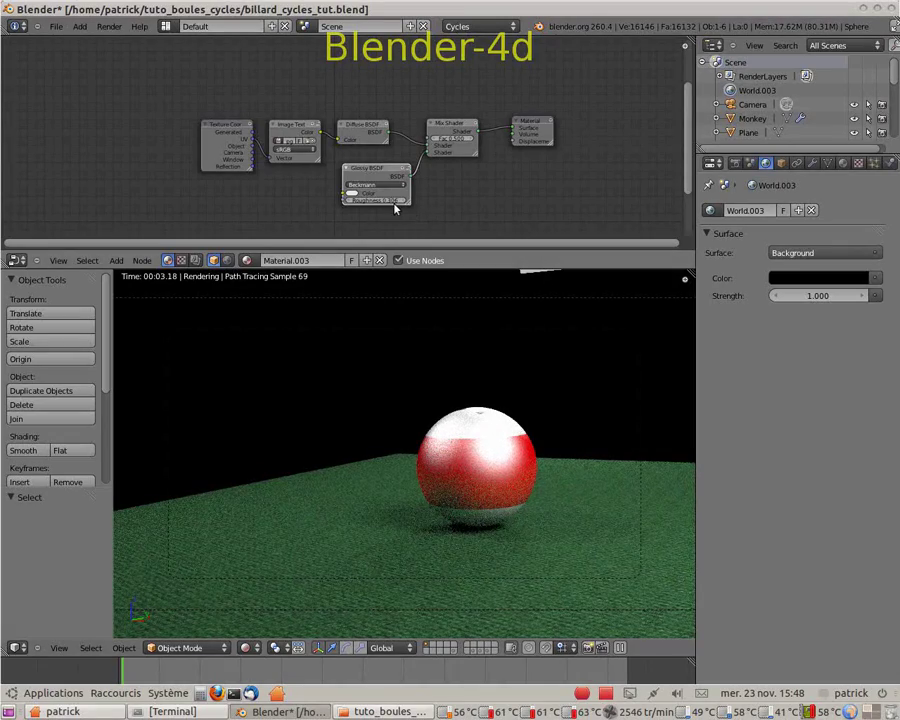
drag(397, 204, 351, 221)
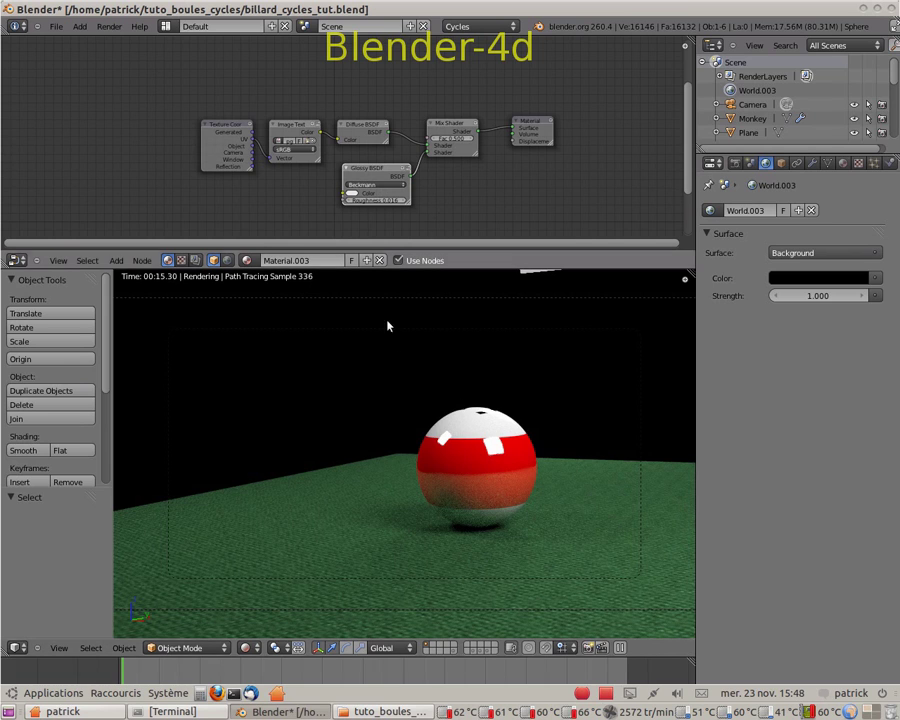
click(257, 650)
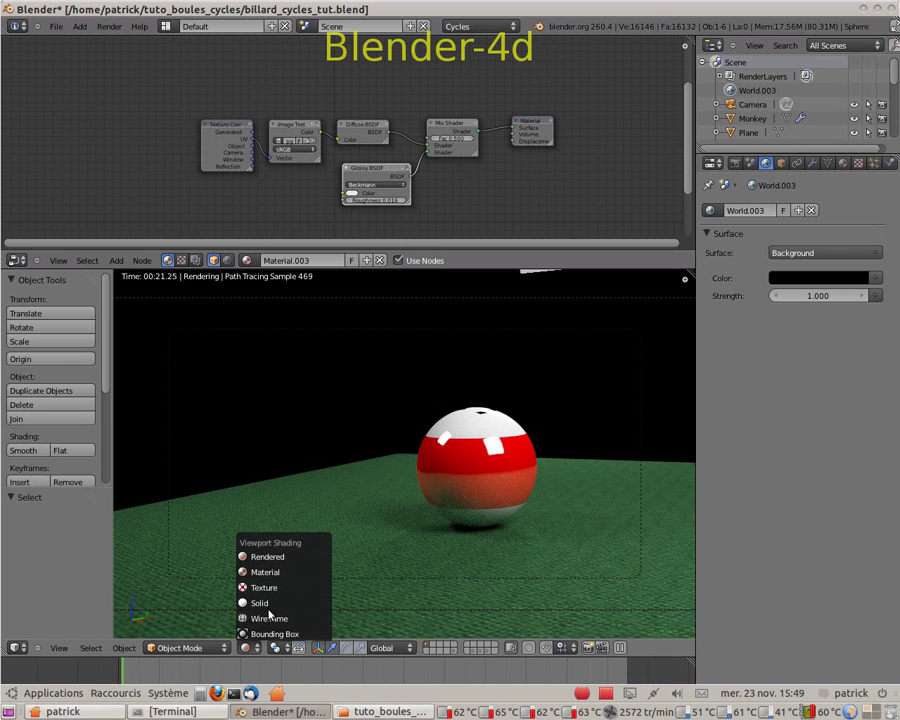
click(258, 602)
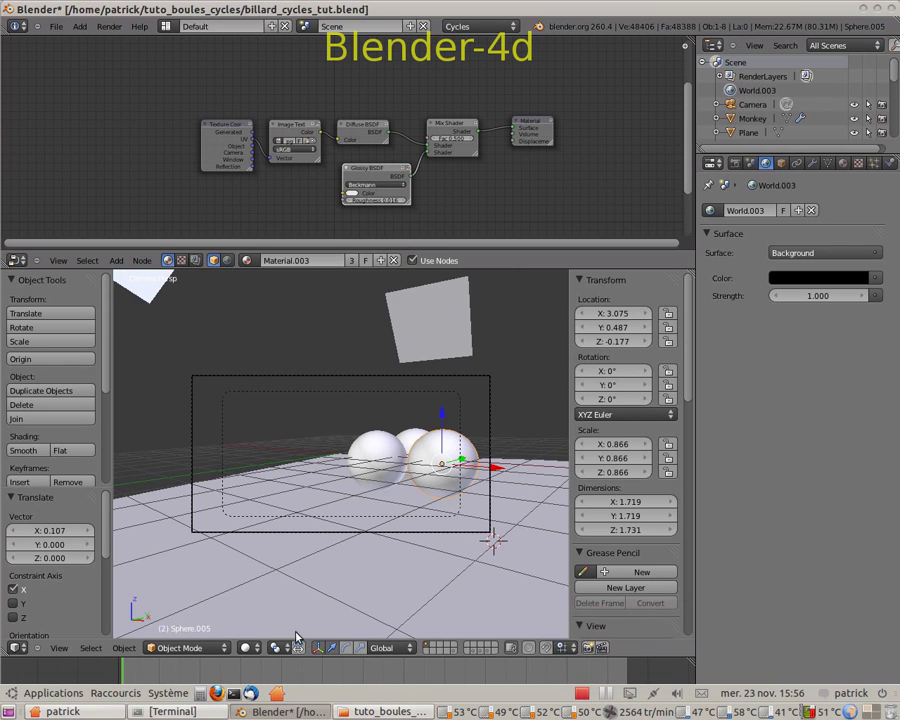
Step: Display the three balls and the floor with textured viewport shading in the camera view
click(260, 647)
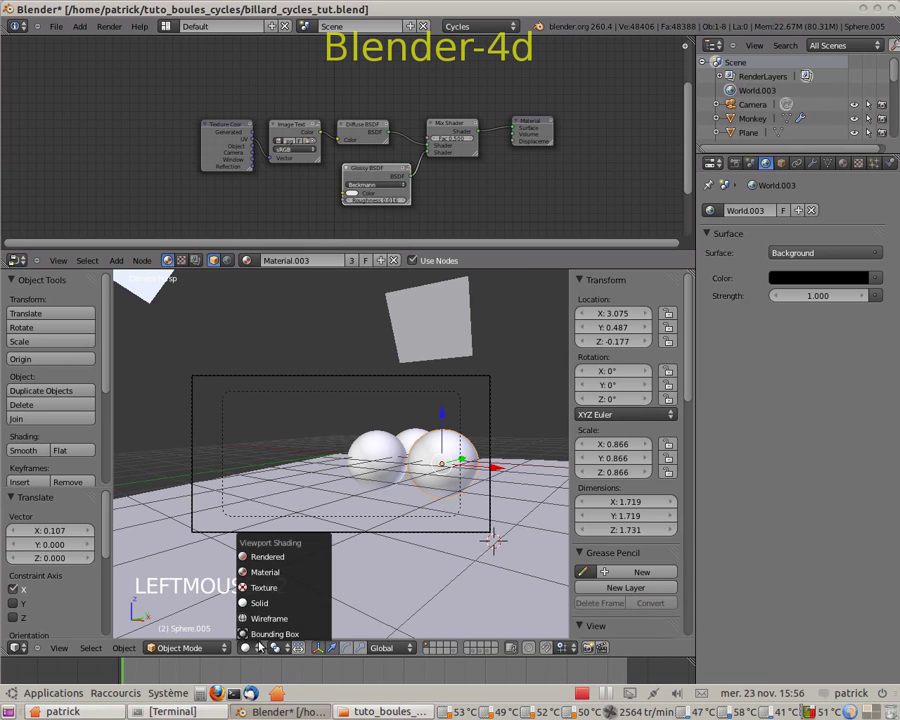
click(292, 590)
scroll(405, 565, up, 5)
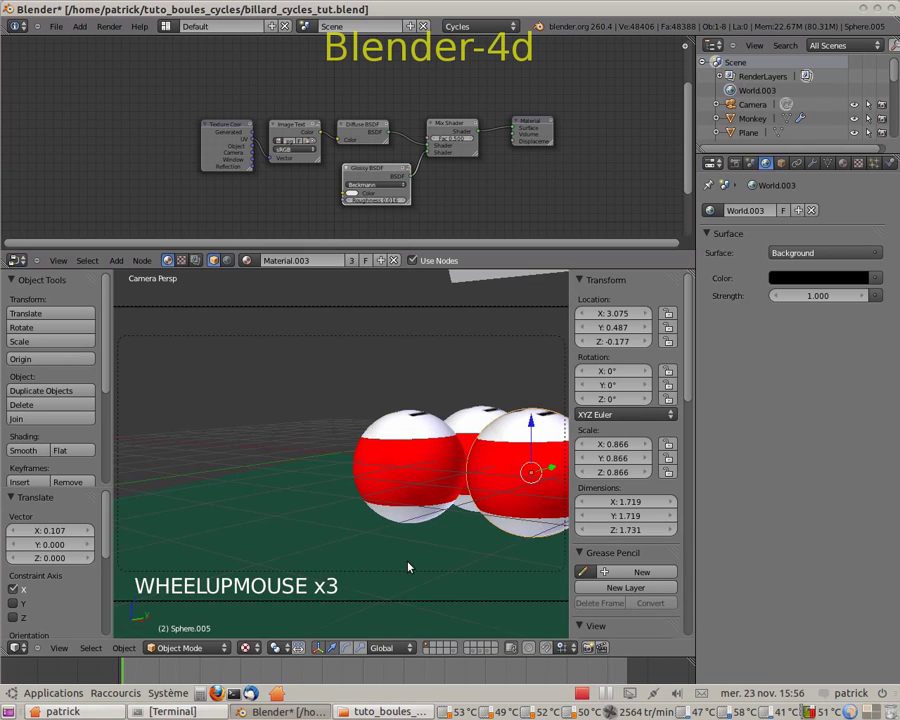
scroll(440, 590, down, 3)
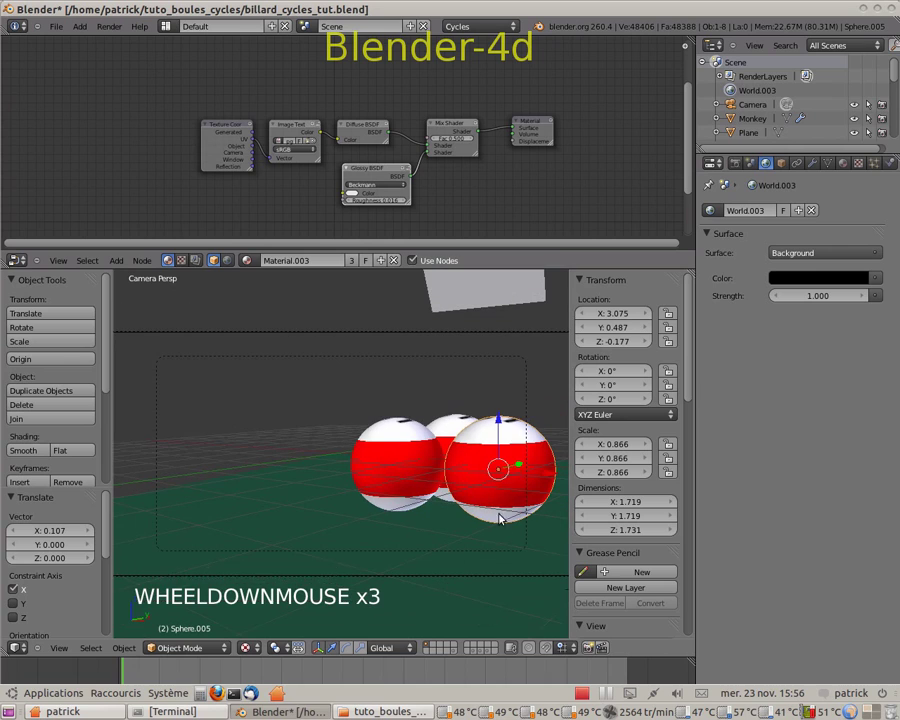
Step: Load uv_boules_7.jpg into the leftmost ball's Image Texture and make its shared material a separate copy
right_click(406, 476)
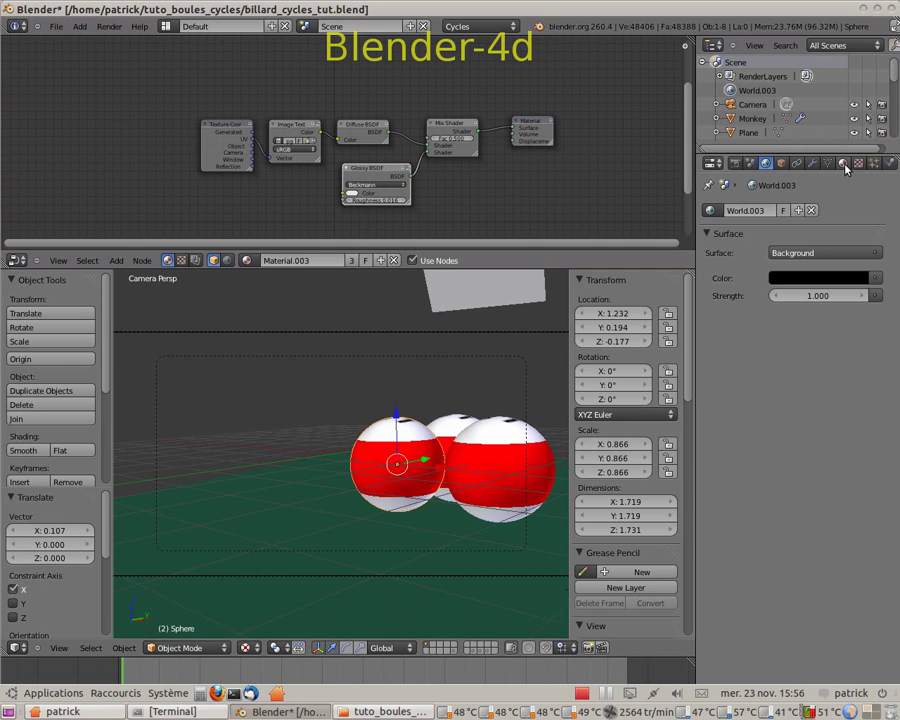
click(843, 165)
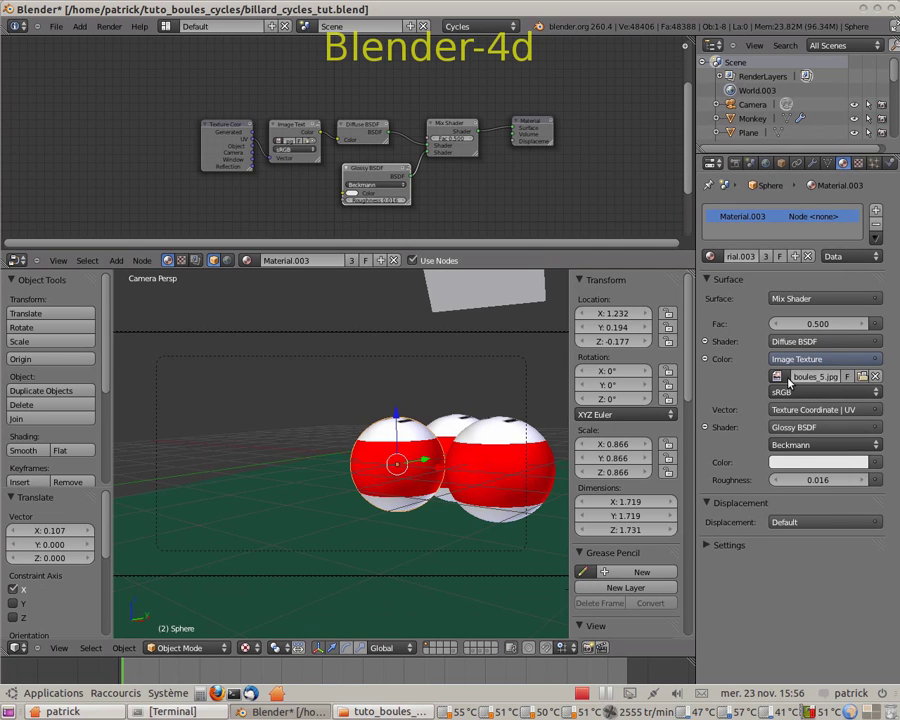
click(866, 377)
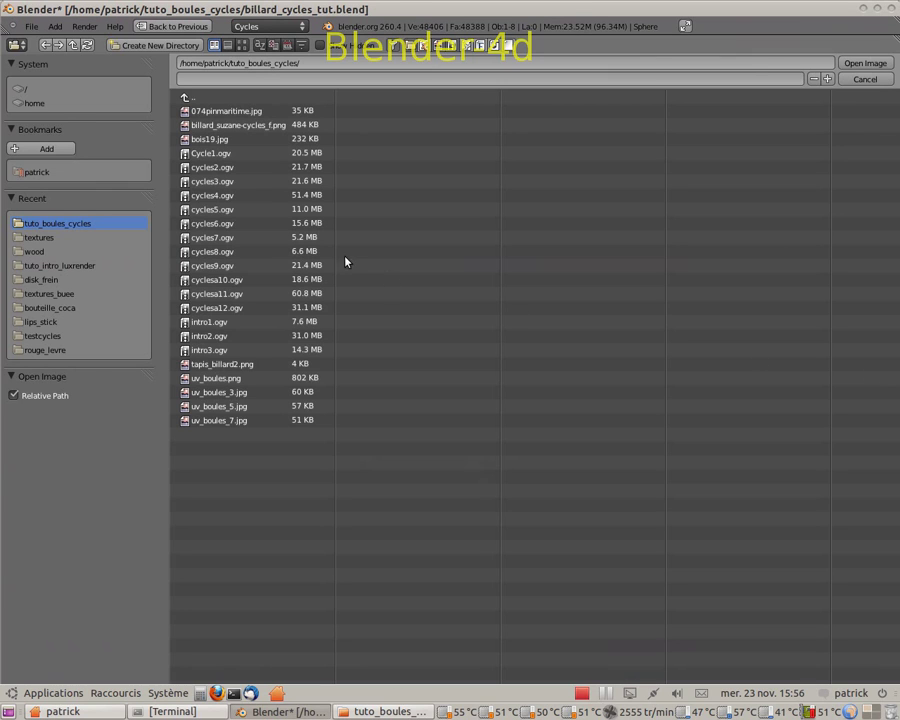
click(241, 46)
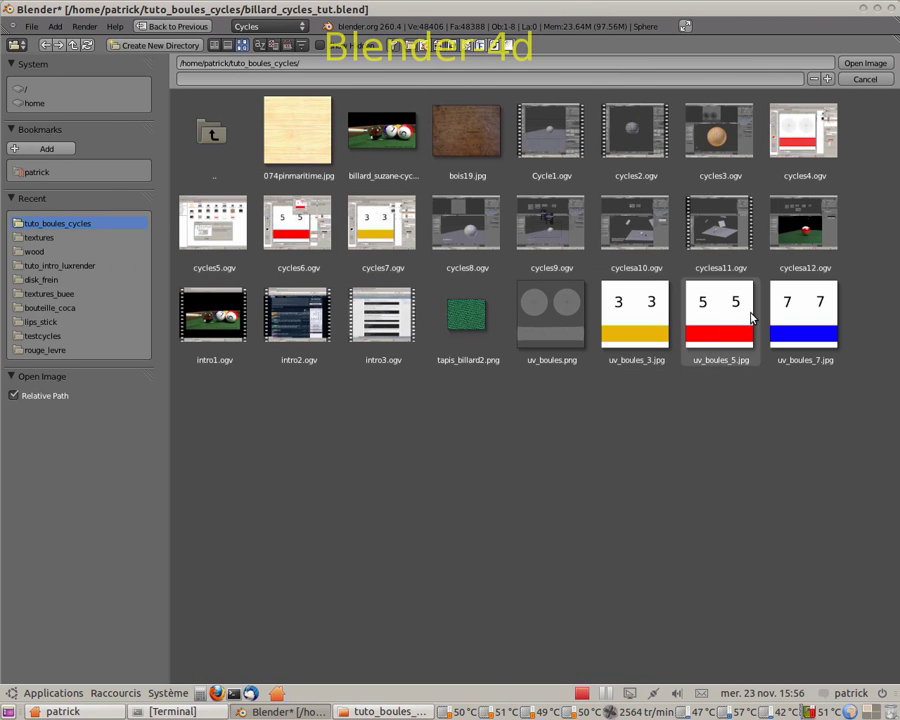
click(779, 298)
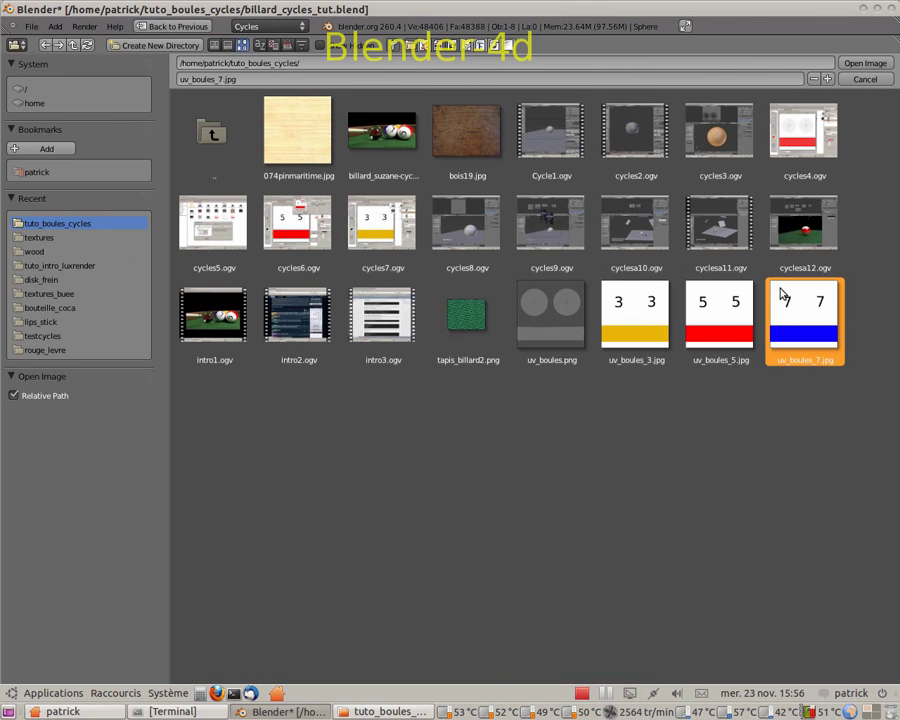
click(865, 63)
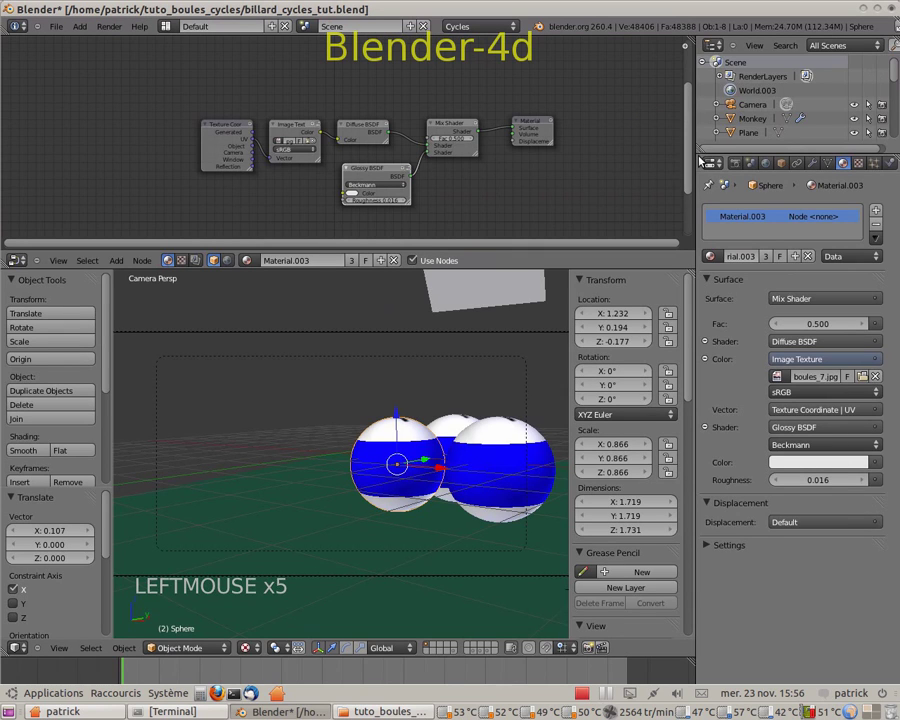
click(767, 258)
Step: Load uv_boules_5.jpg from the tuto_boules_cycles folder into the rightmost ball's Image Texture
right_click(510, 469)
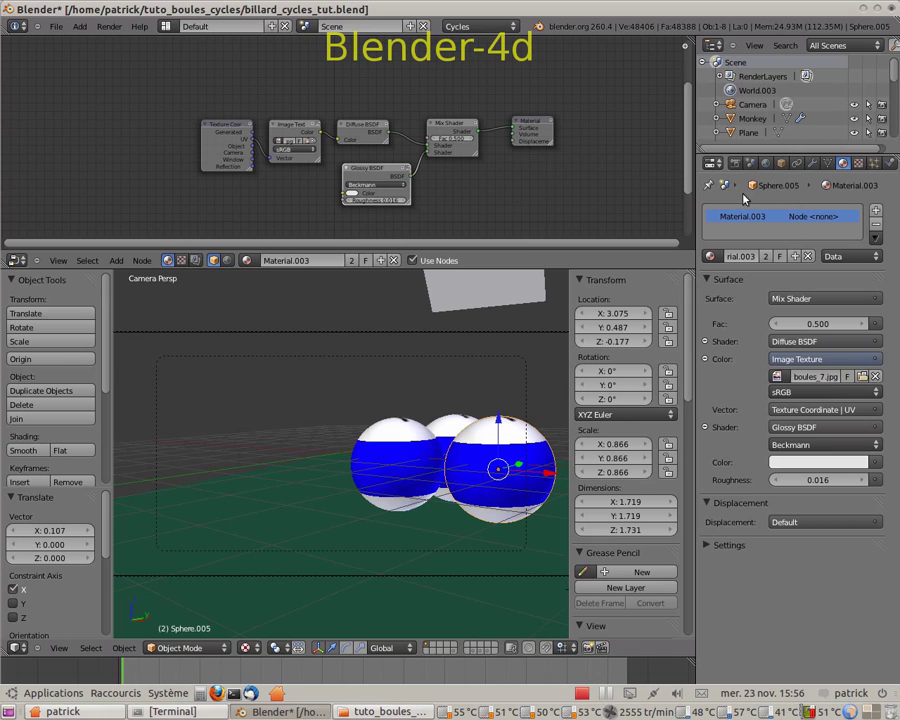
click(710, 258)
click(868, 376)
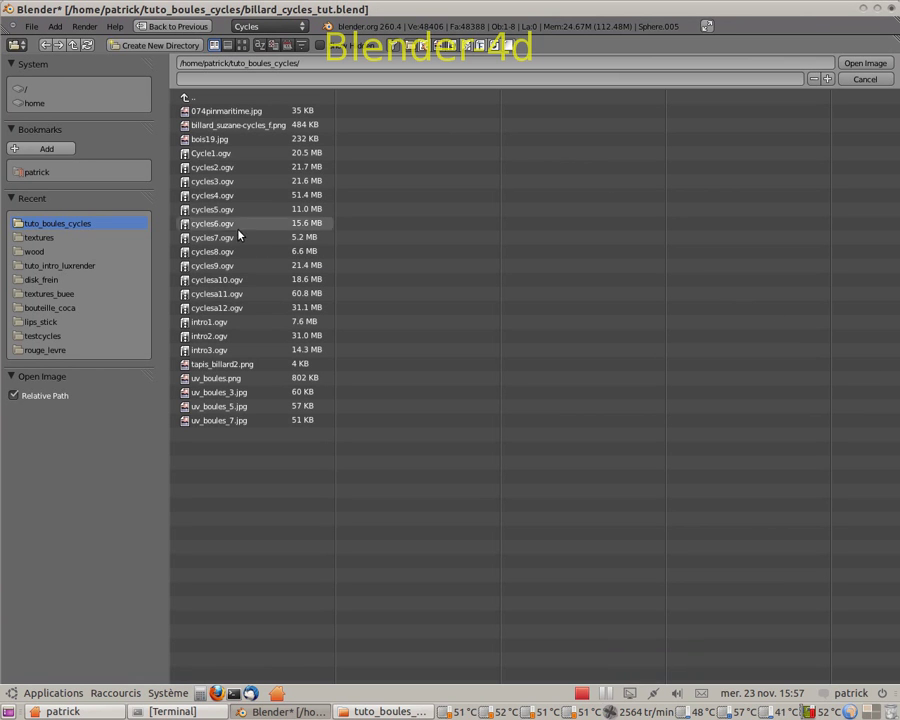
click(241, 46)
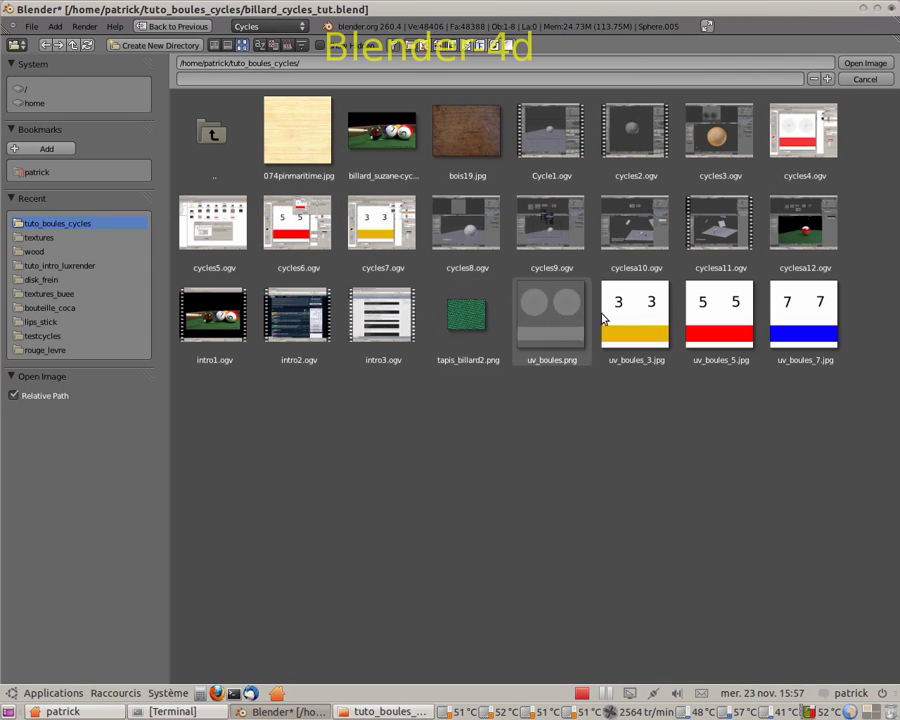
click(715, 315)
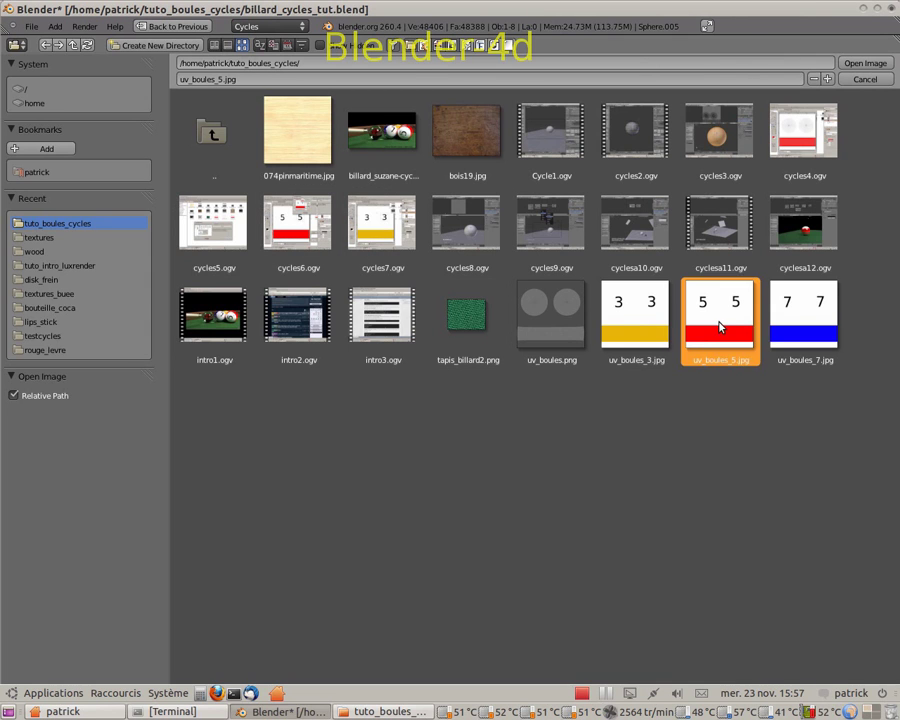
click(865, 63)
Step: Give the rear ball its own copy of the material and load uv_boules_3.jpg into its Image Texture
right_click(453, 430)
click(795, 256)
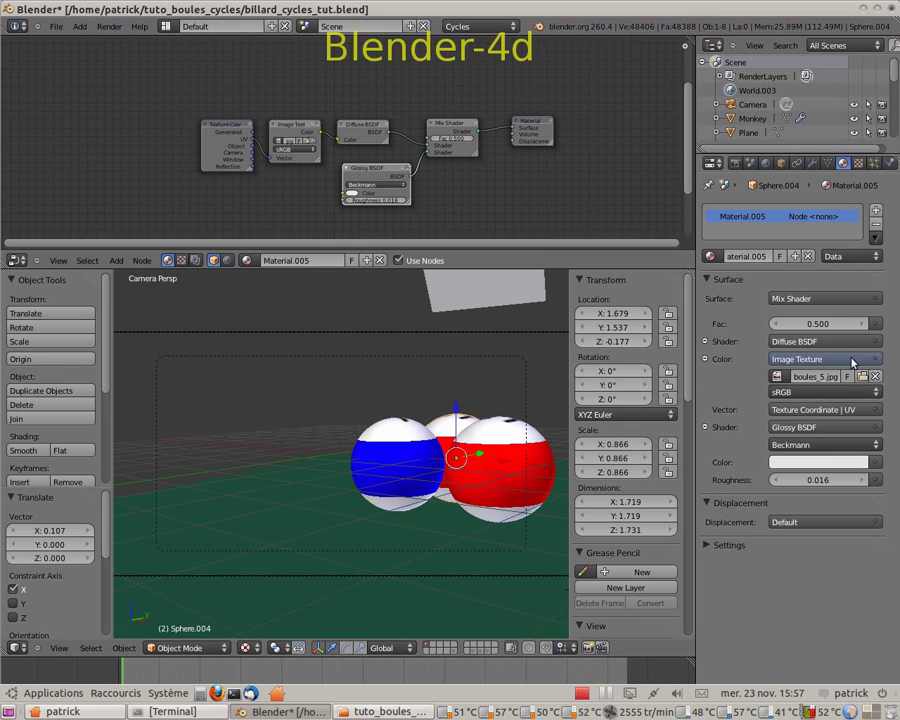
click(777, 376)
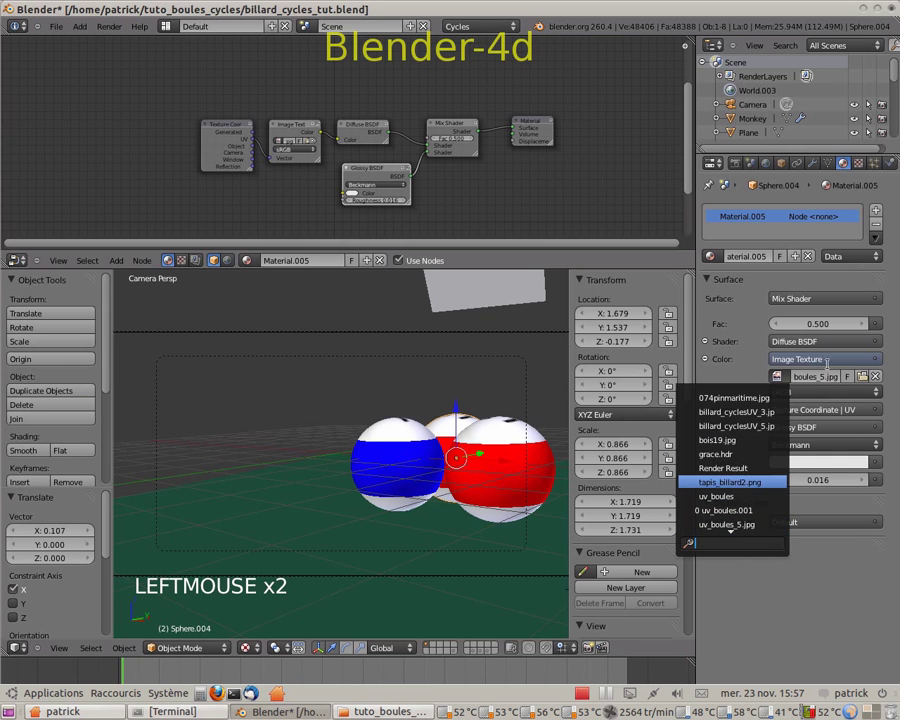
click(862, 377)
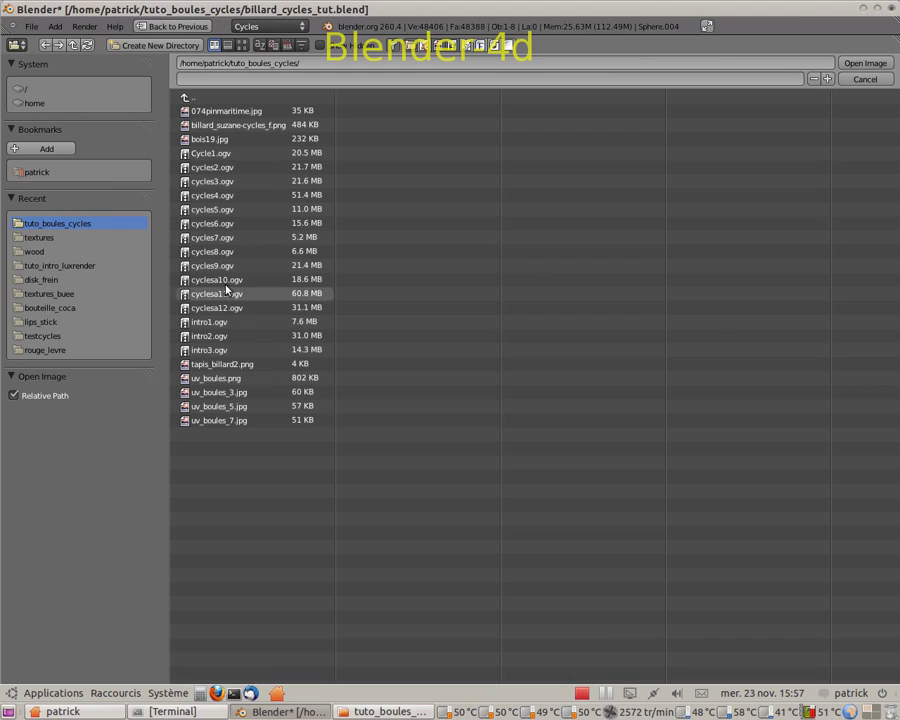
click(247, 394)
click(864, 63)
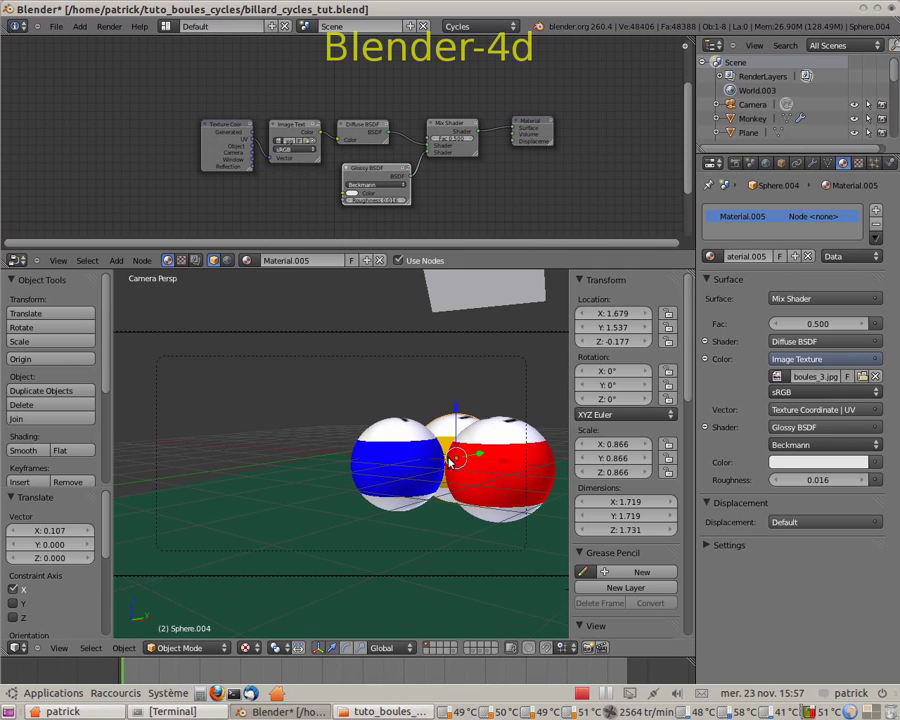
Step: Rotate the blue number 7 ball about 50.6° around global X and about 48.6° around global Z
right_click(393, 469)
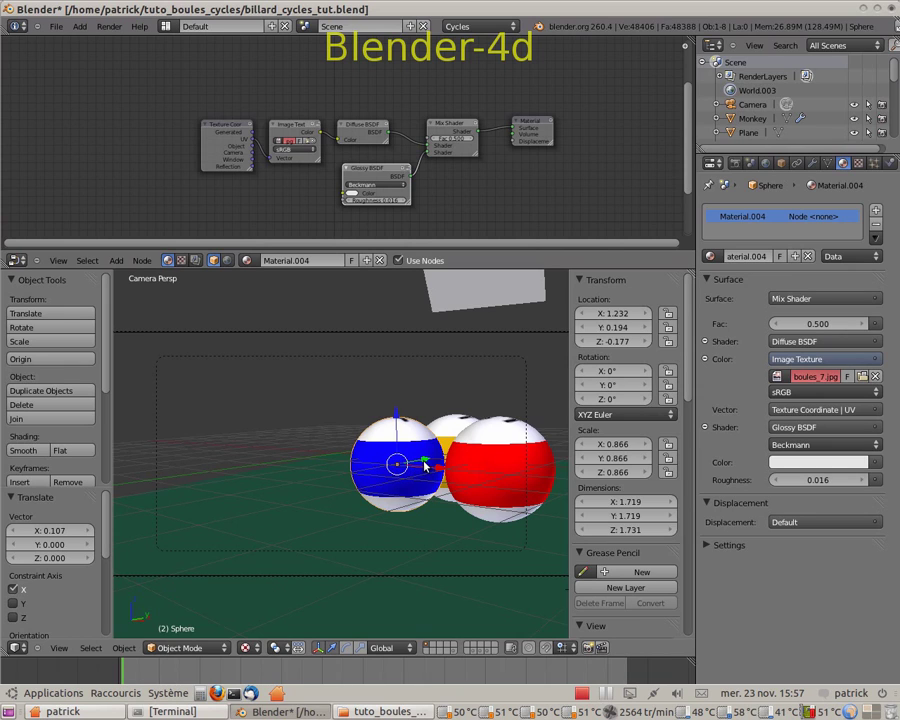
key(r)
key(r)
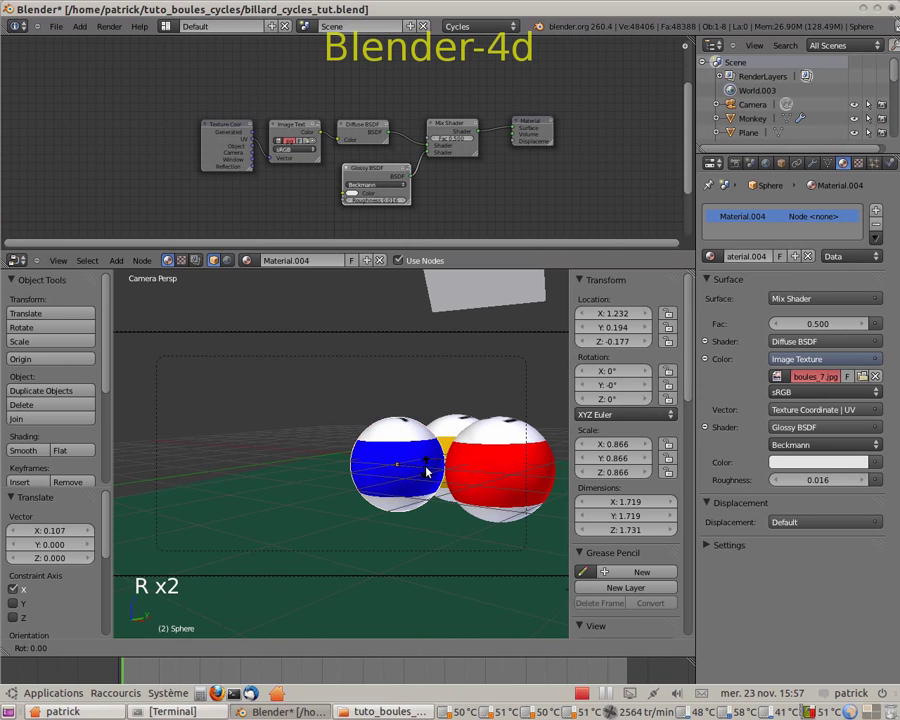
key(x)
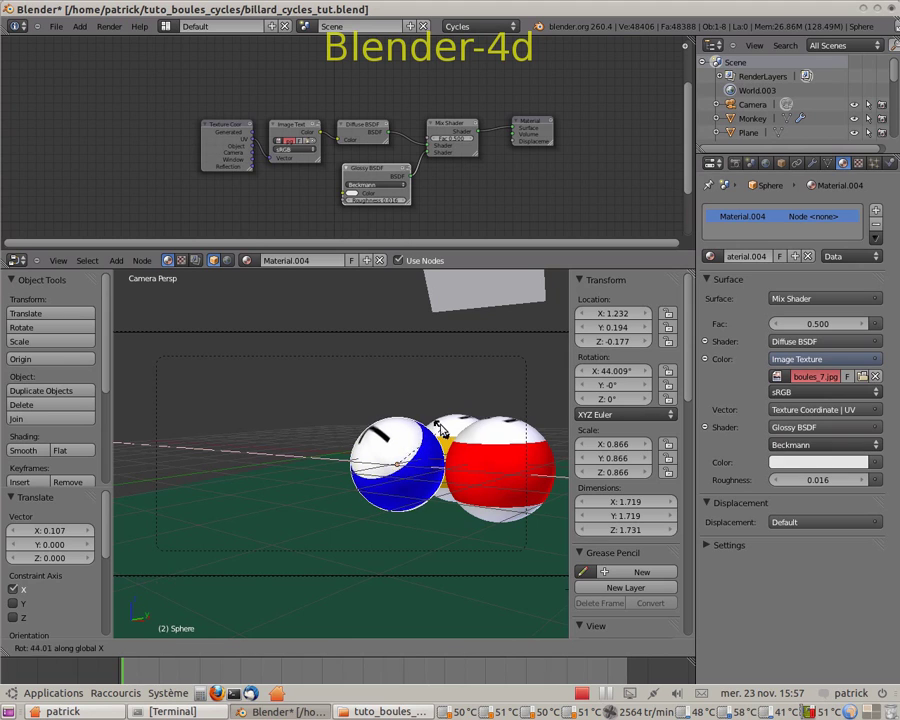
click(405, 498)
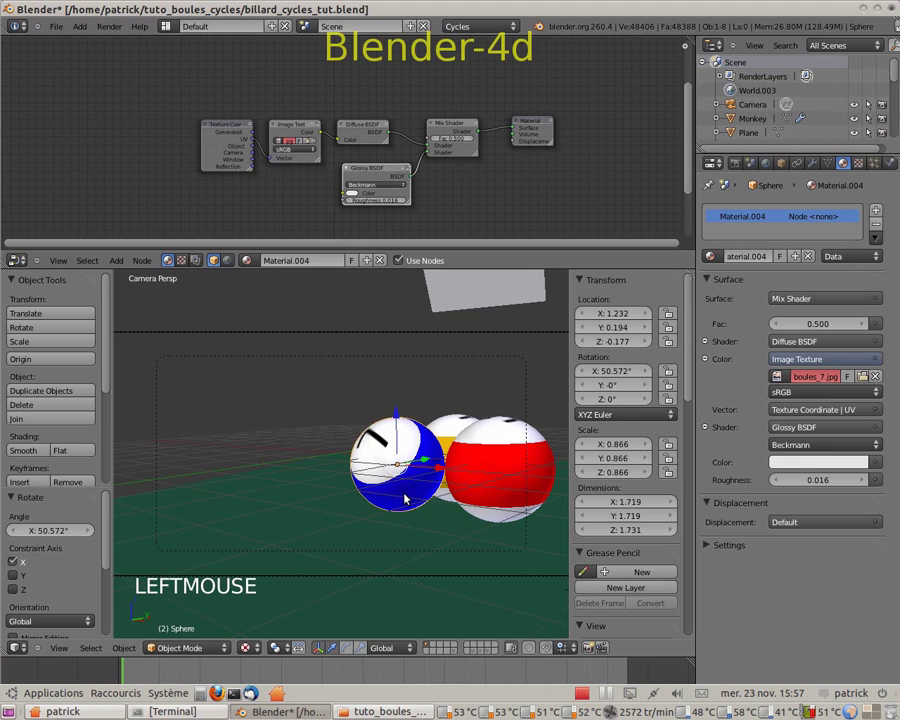
key(r)
key(z)
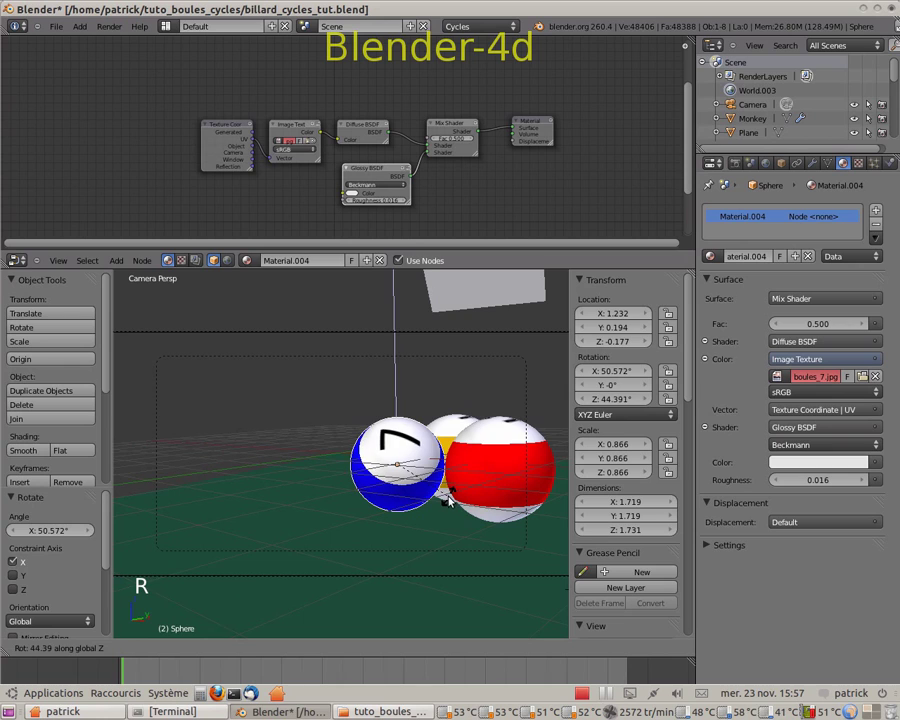
click(451, 498)
Step: Rotate the red number 5 ball about 64.2° around global X
right_click(516, 479)
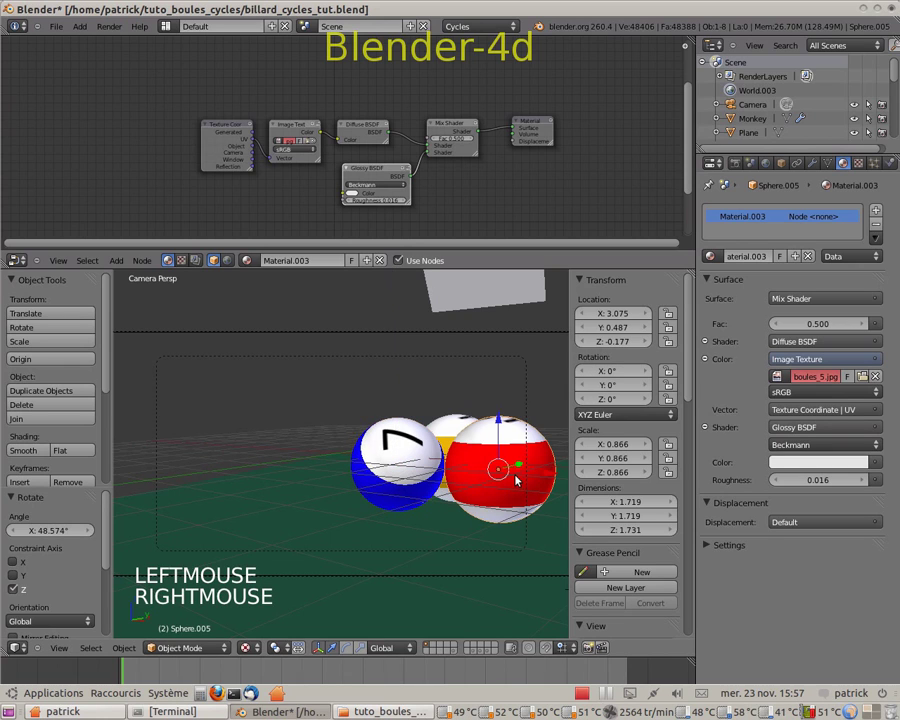
key(r)
key(x)
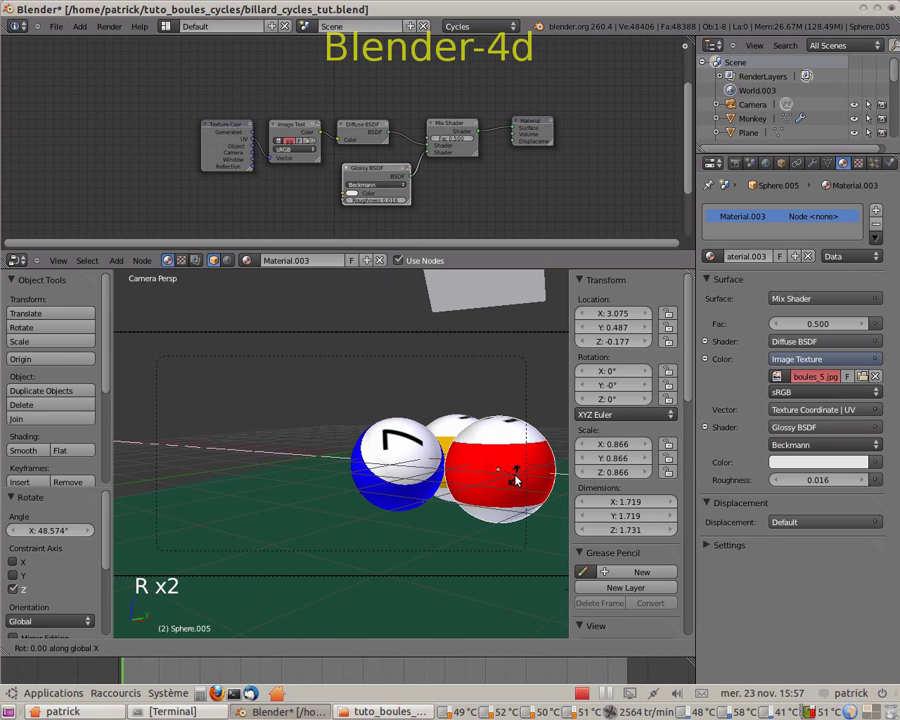
click(511, 504)
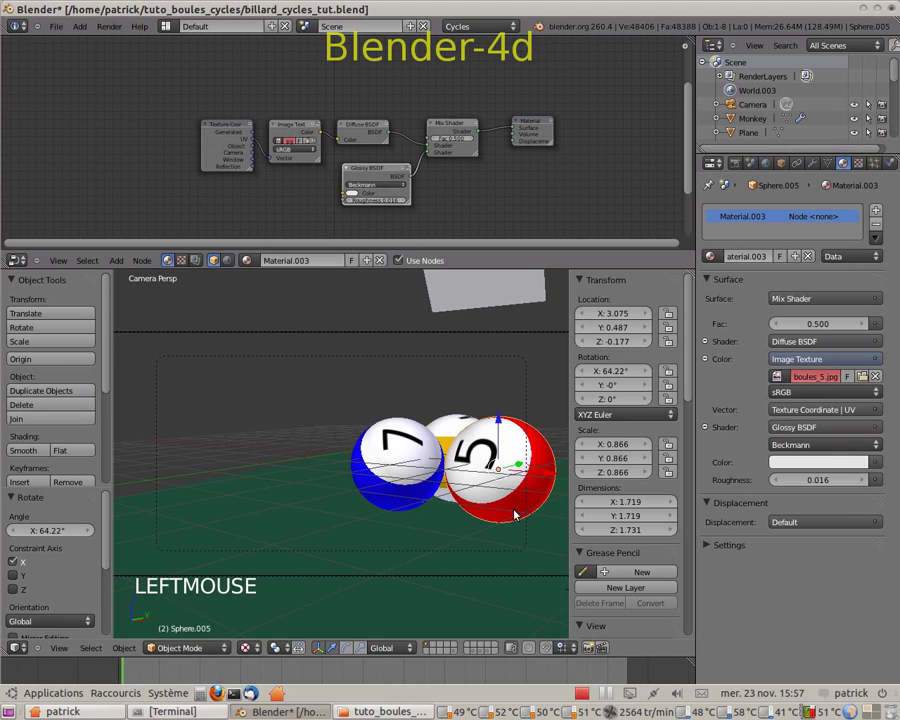
Step: Rotate the red number 5 ball about 39.3° around global Z
key(r)
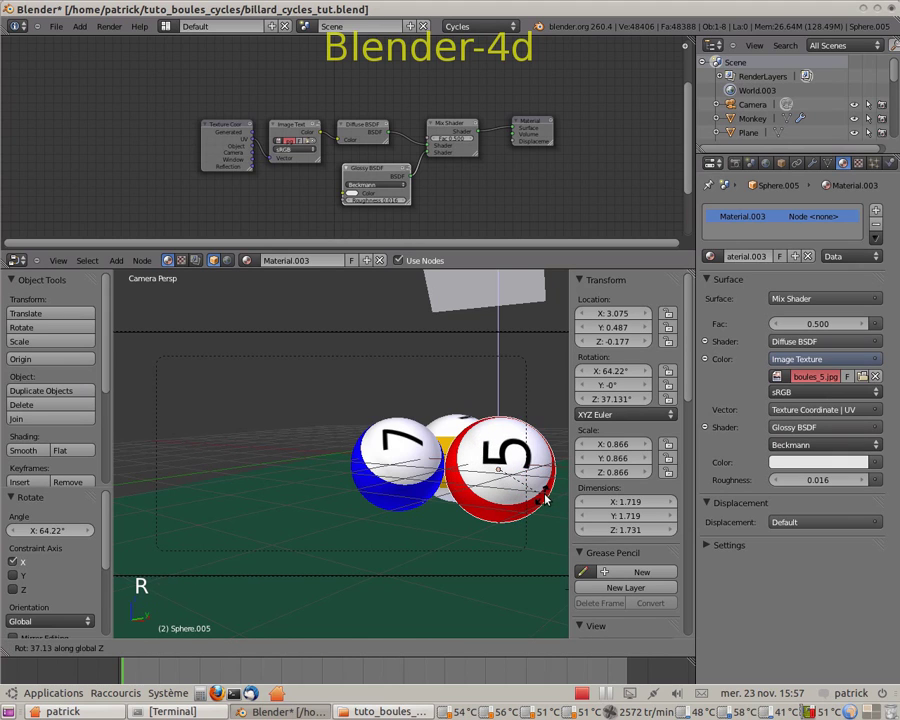
key(z)
click(455, 450)
Step: Rotate the rear yellow ball about -64.4° around global X
right_click(450, 435)
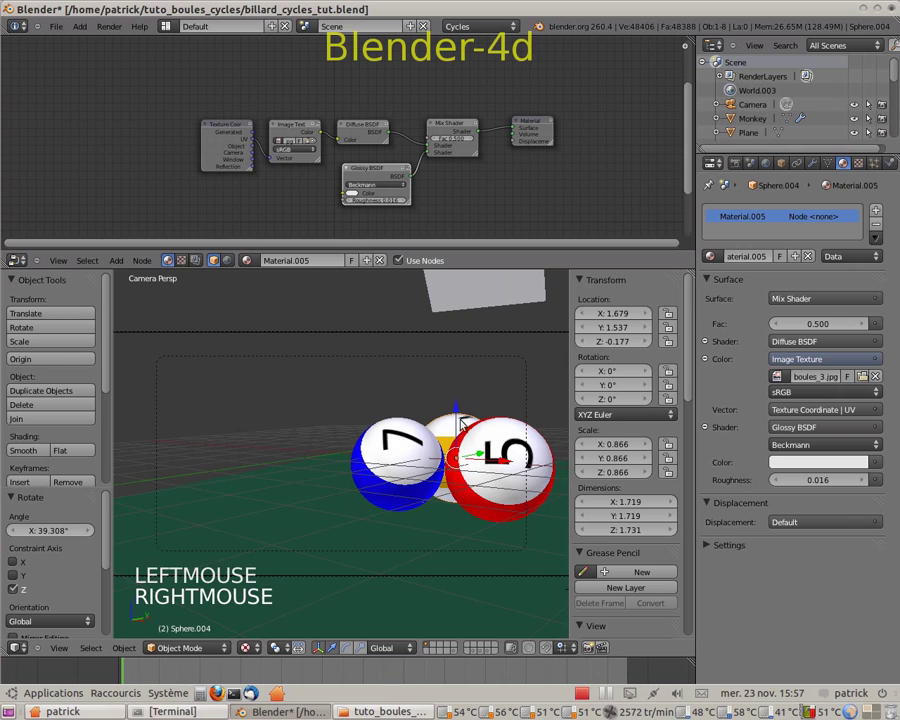
key(r)
key(x)
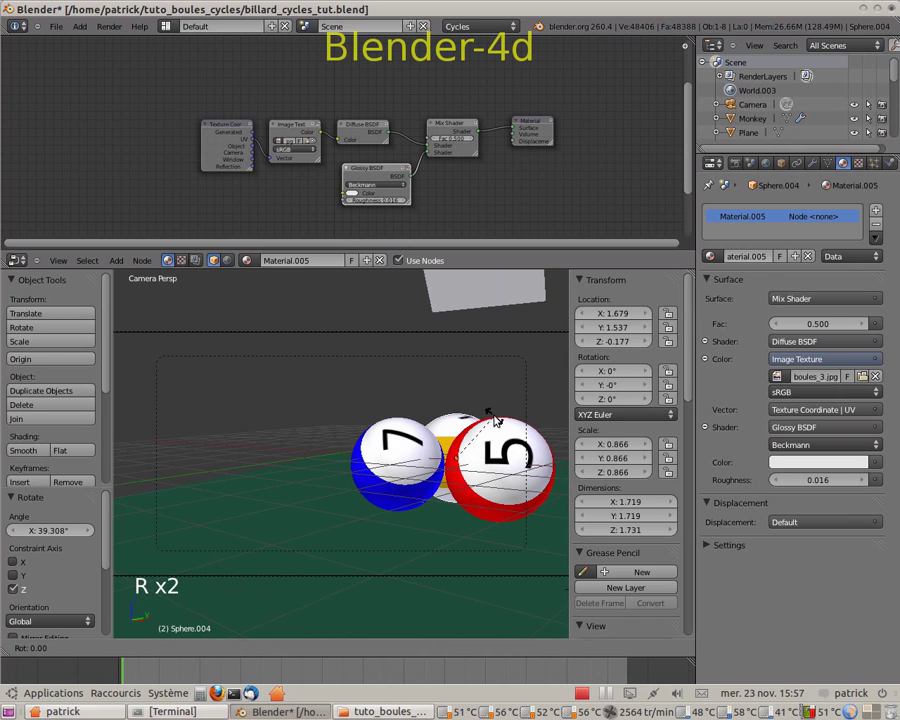
click(508, 480)
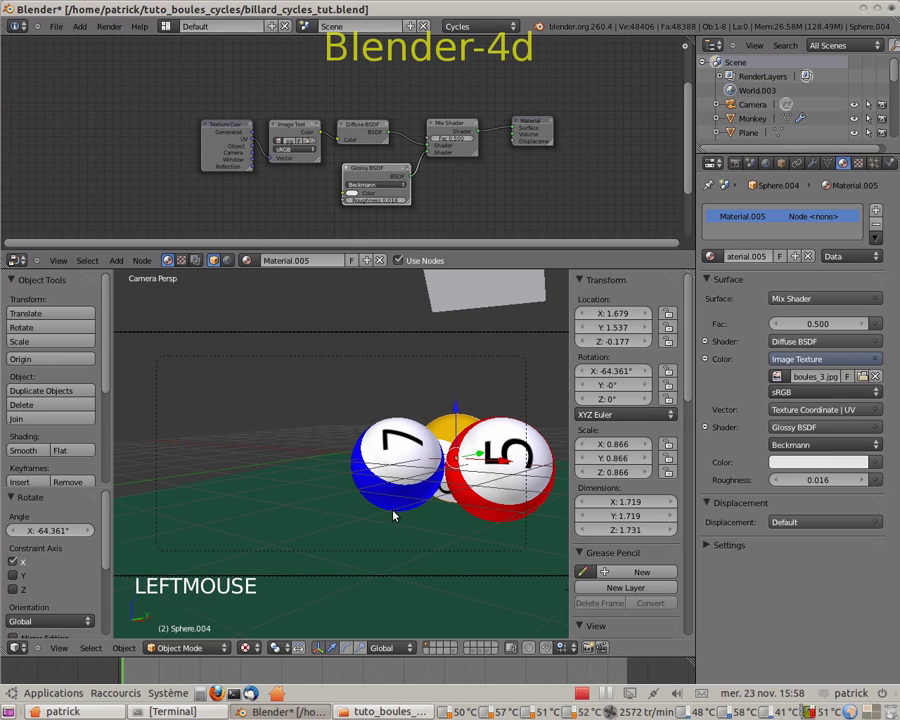
Step: Switch the viewport to rendered shading and rotate the red number 5 ball about 64.3° around the view axis
click(252, 648)
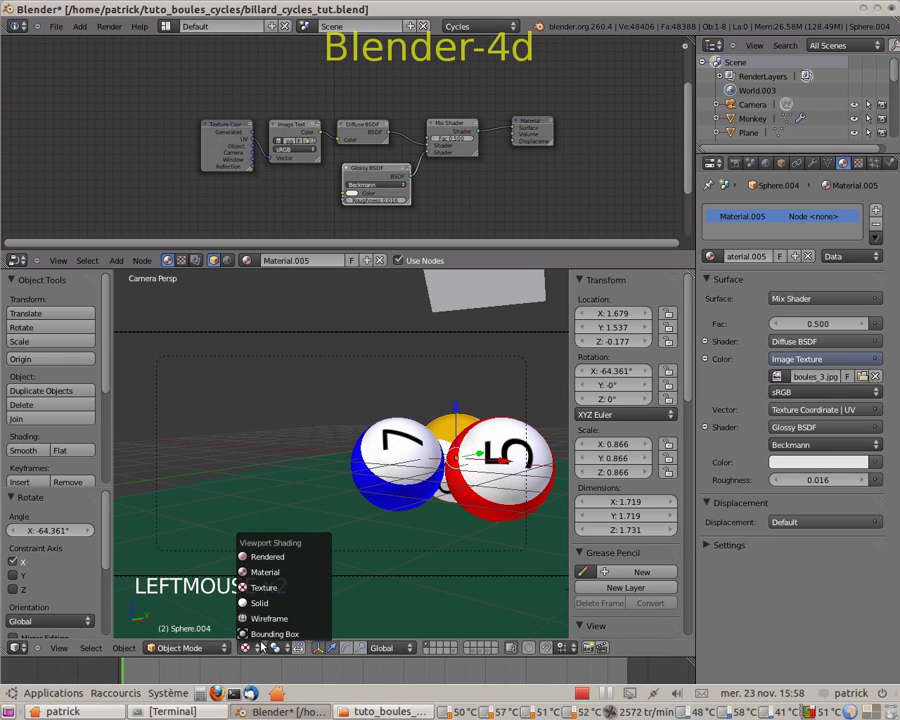
click(310, 555)
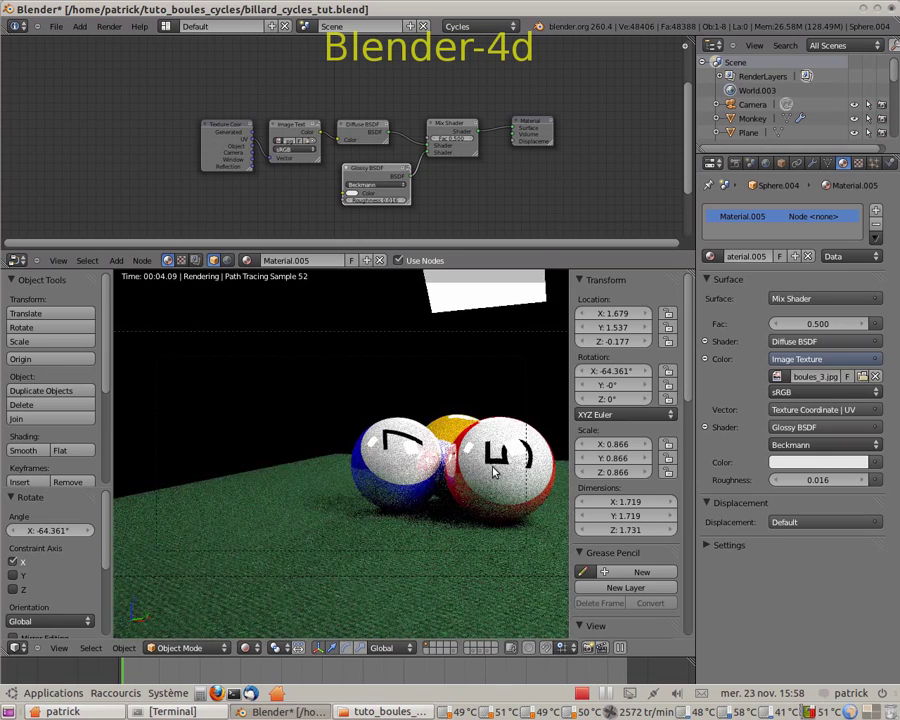
right_click(516, 474)
right_click(516, 474)
right_click(516, 474)
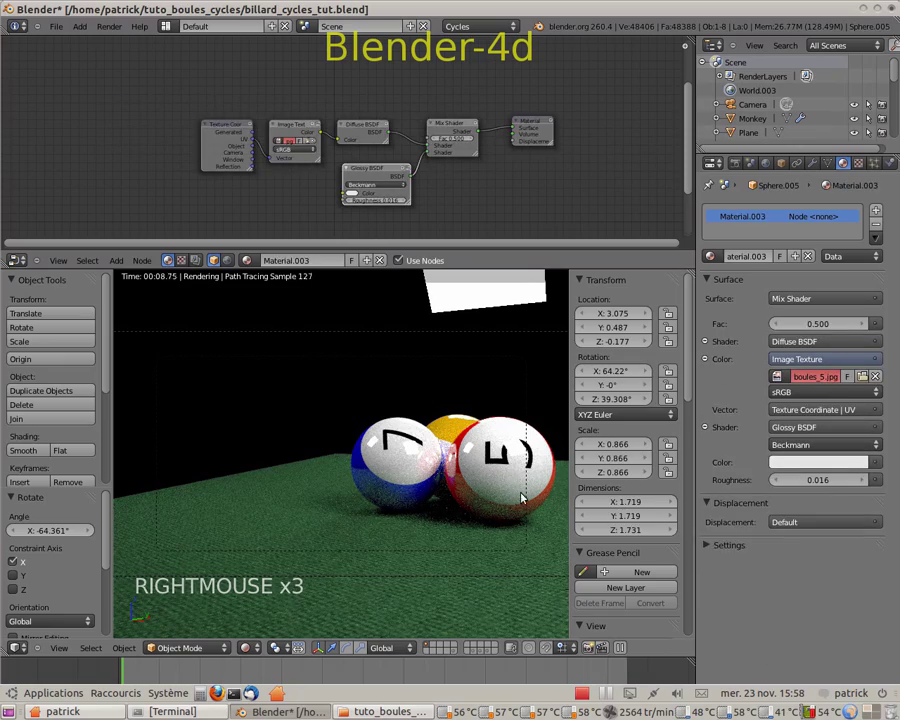
key(r)
key(r)
key(r)
key(r)
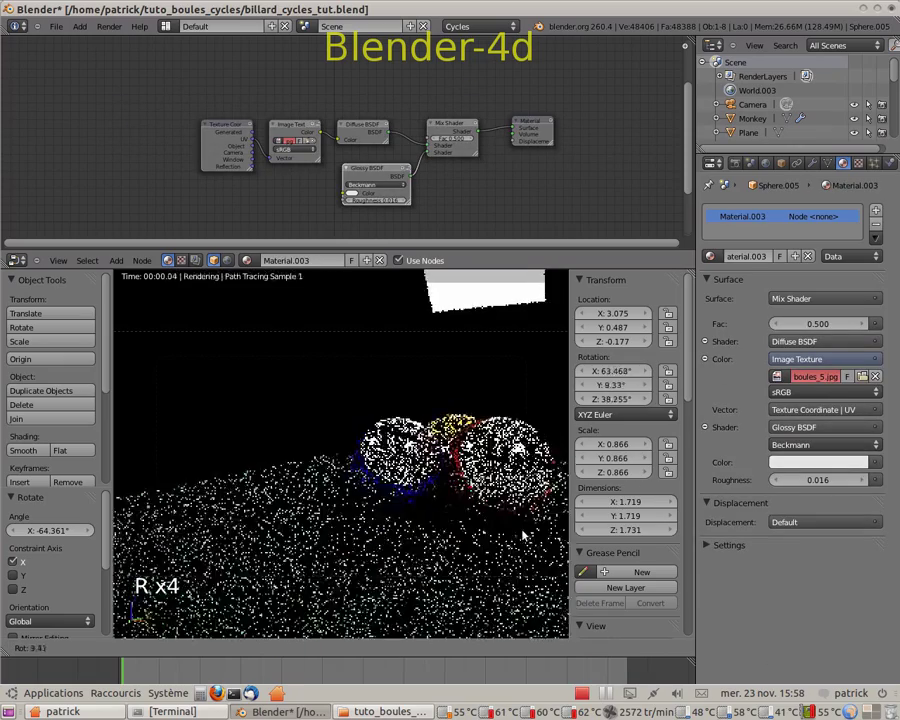
mouse_move(440, 550)
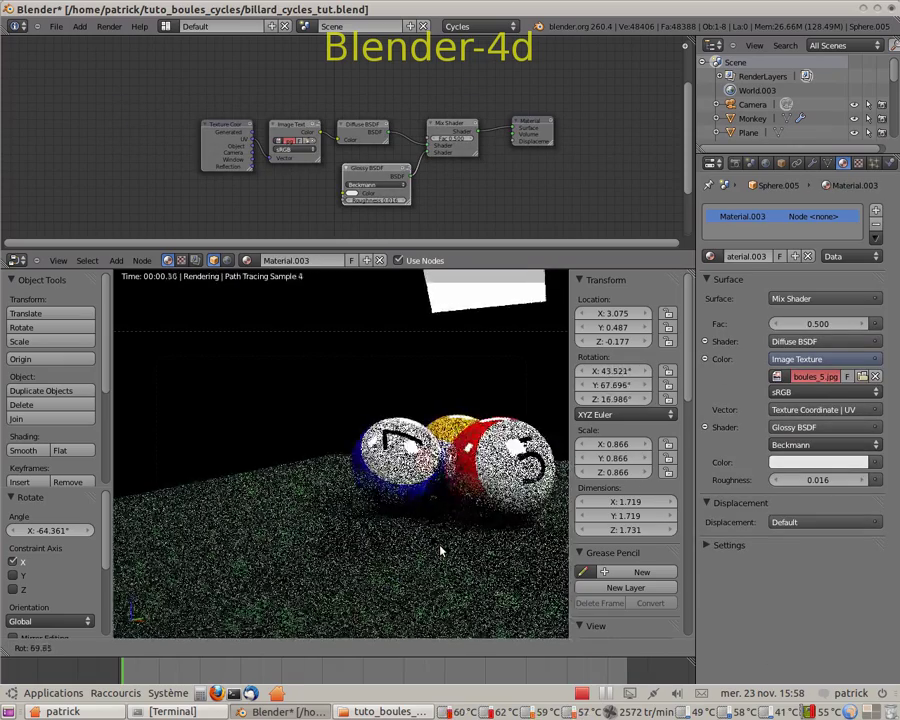
click(455, 540)
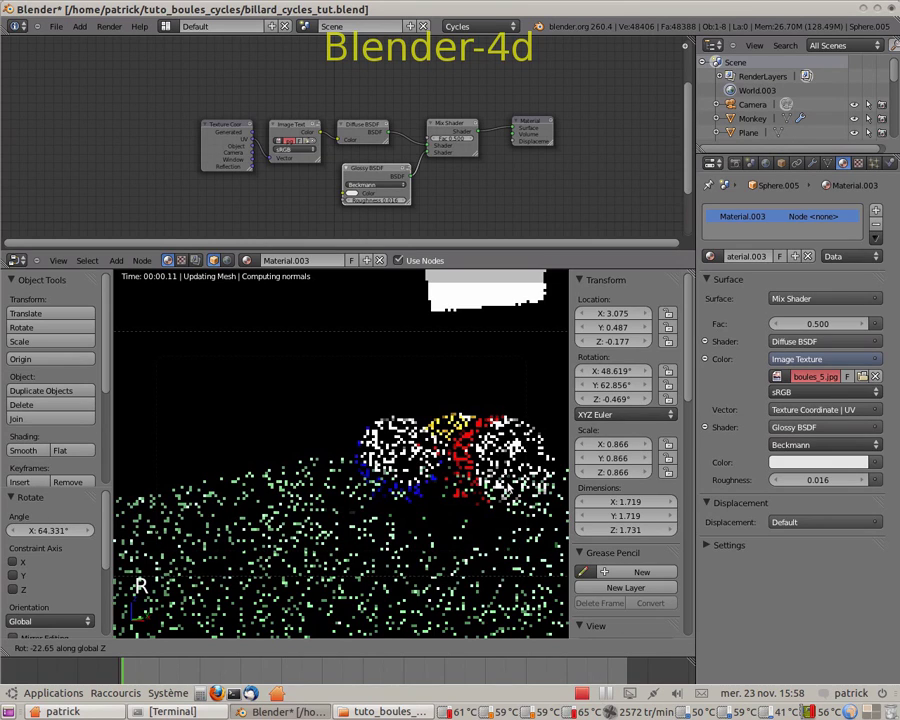
Step: Turn the number 5 ball about -120.6° and about 88.1° around global Z, and return the viewport to solid shading
click(481, 487)
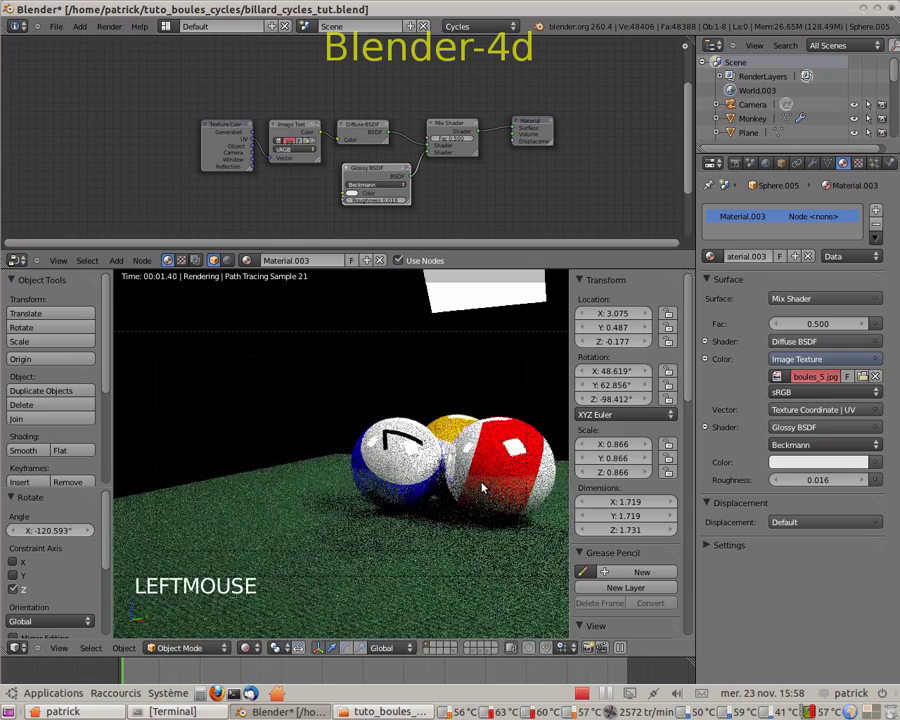
key(r)
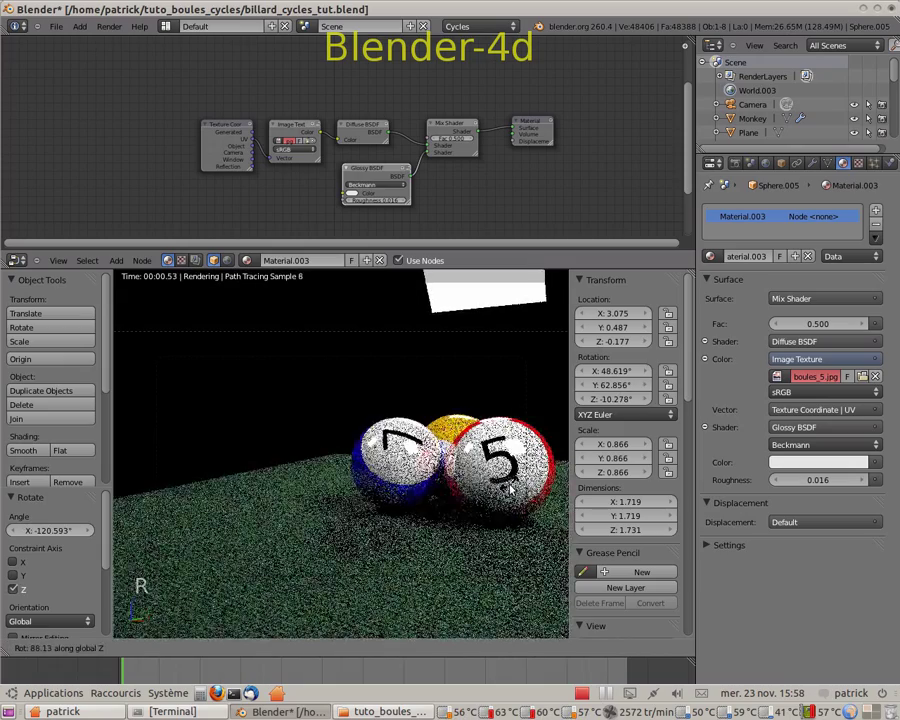
click(510, 488)
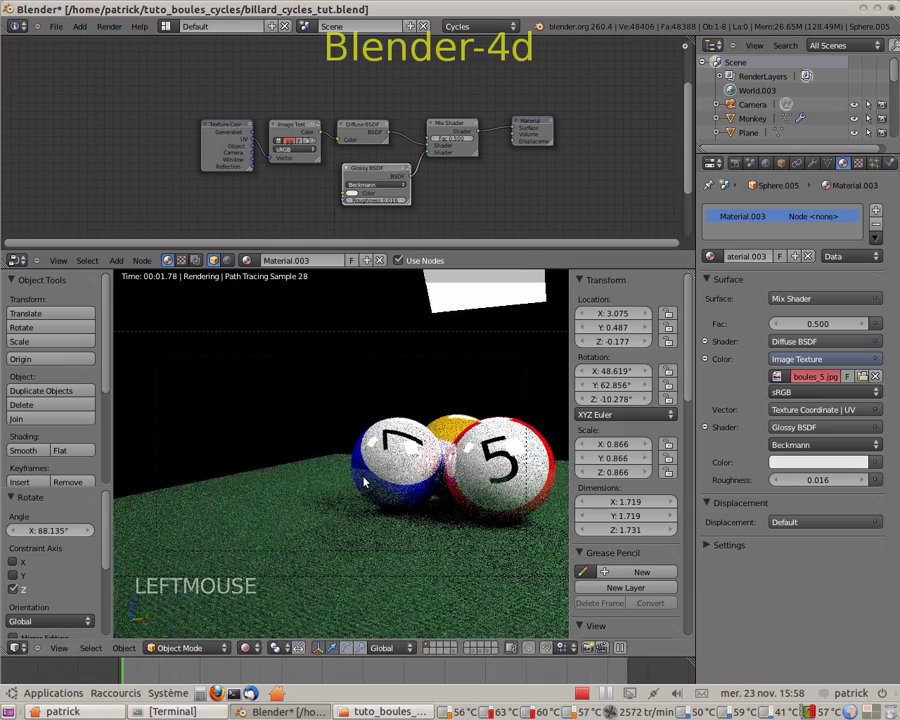
click(250, 648)
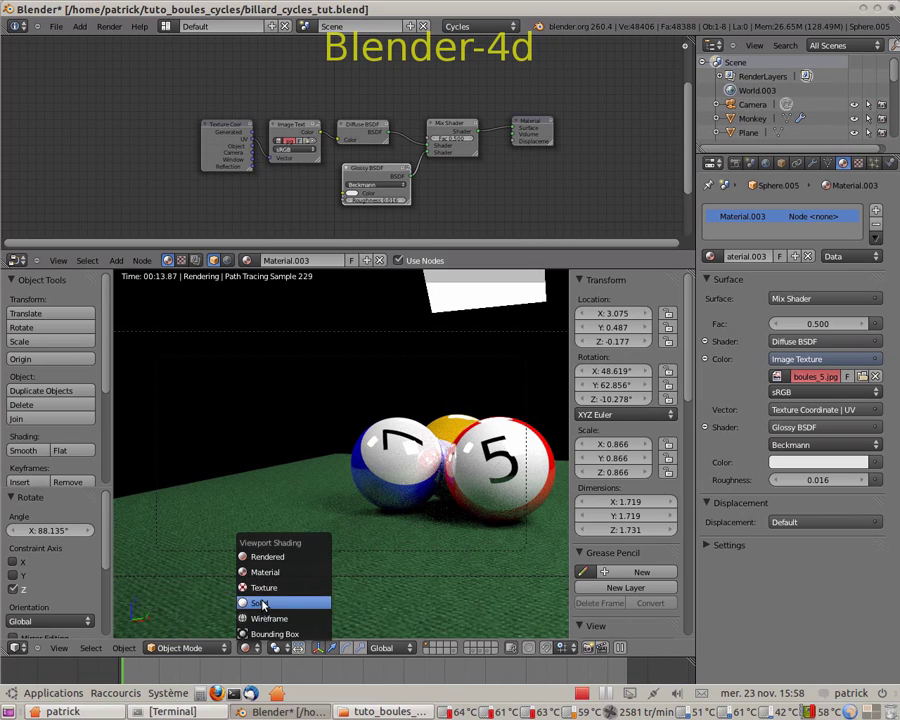
click(262, 604)
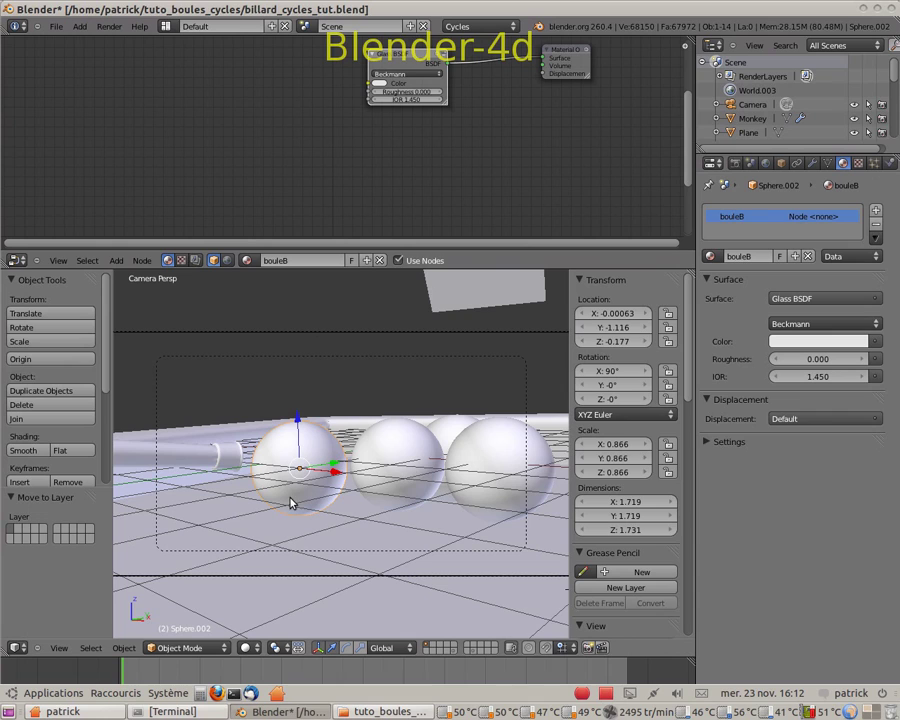
Step: Examine the materials of the table border, the glass ball and the monkey inside it
right_click(288, 453)
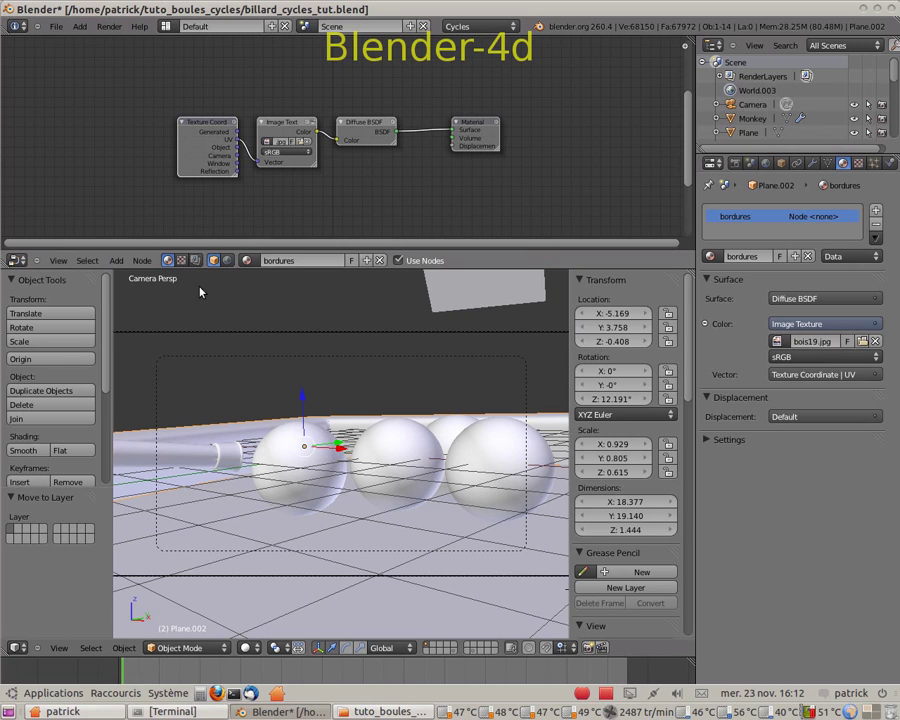
right_click(285, 462)
right_click(285, 462)
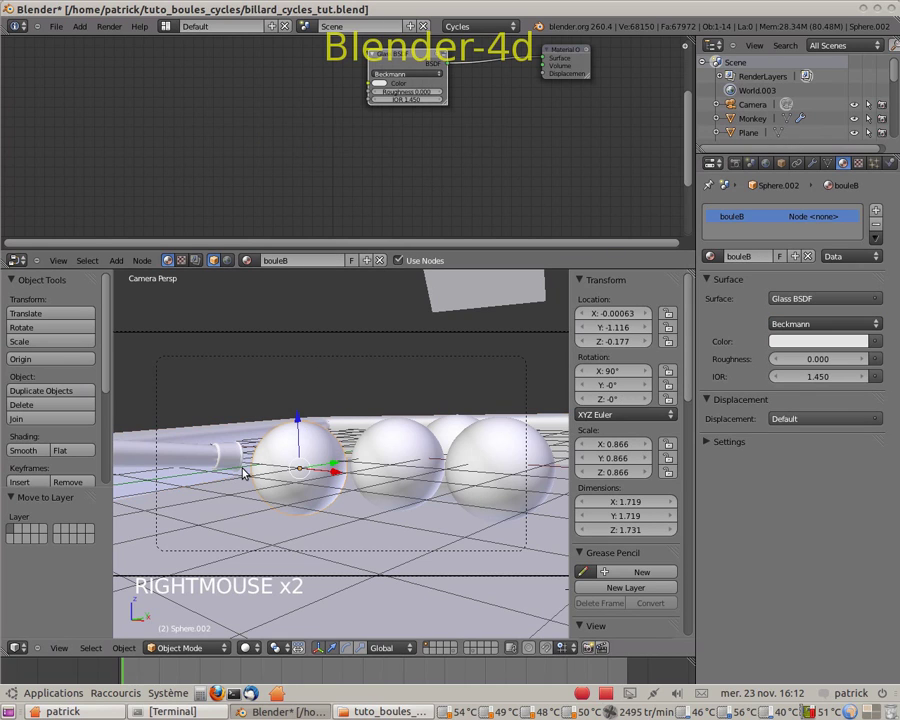
right_click(281, 466)
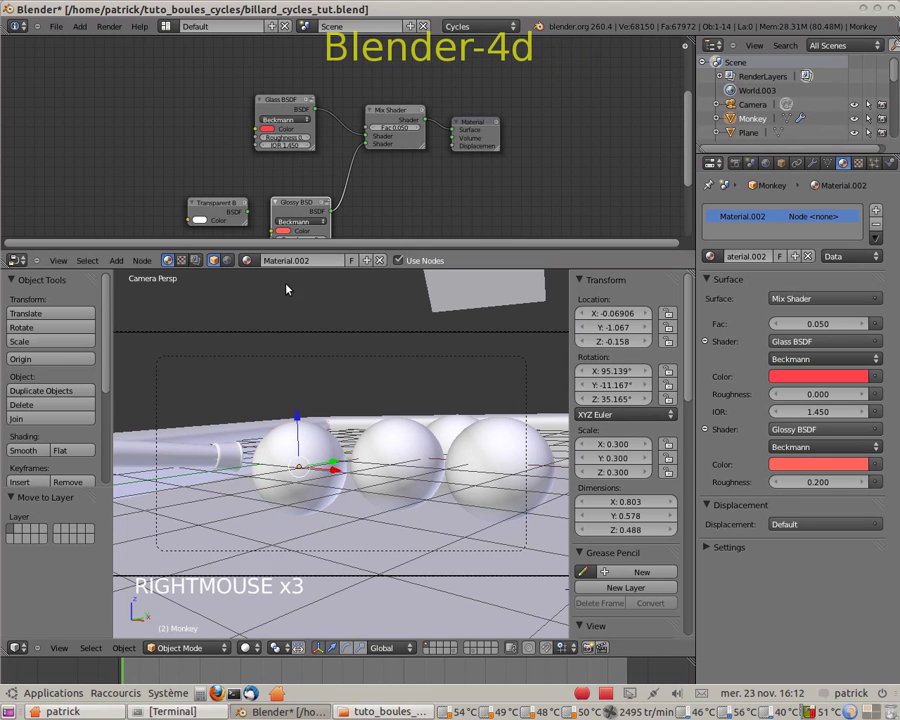
right_click(283, 454)
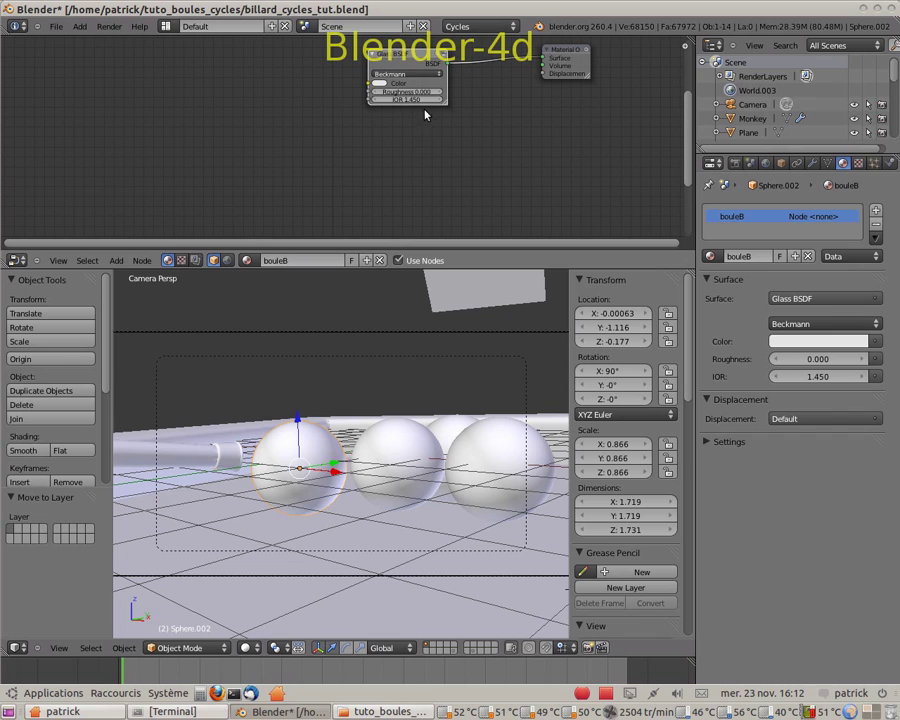
Step: Delete the unconnected Transparent BSDF node from the monkey's material
right_click(297, 461)
right_click(297, 461)
right_click(297, 461)
right_click(297, 461)
right_click(297, 461)
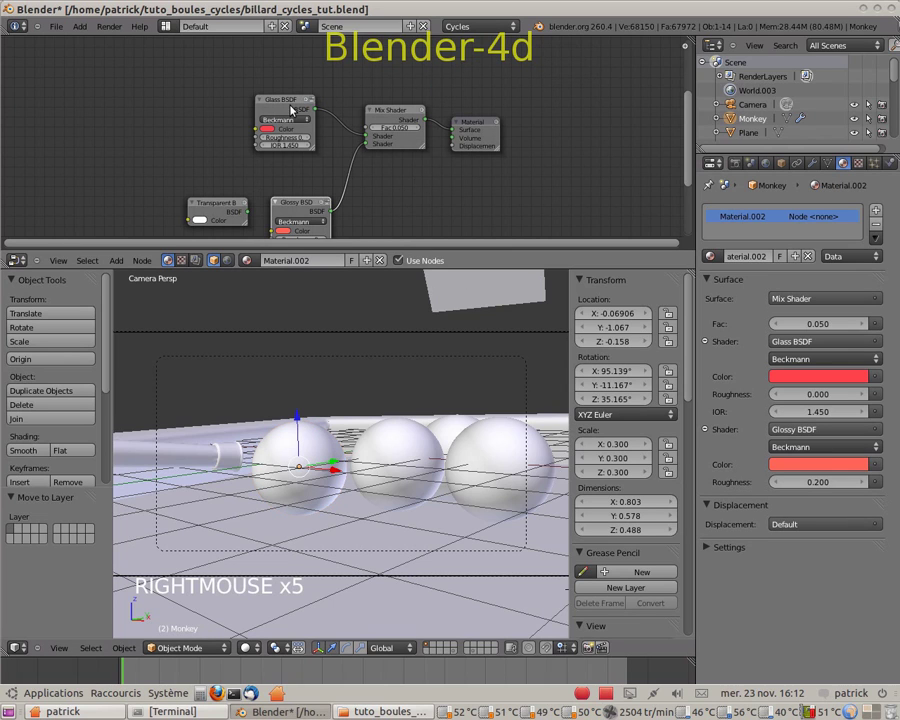
click(215, 206)
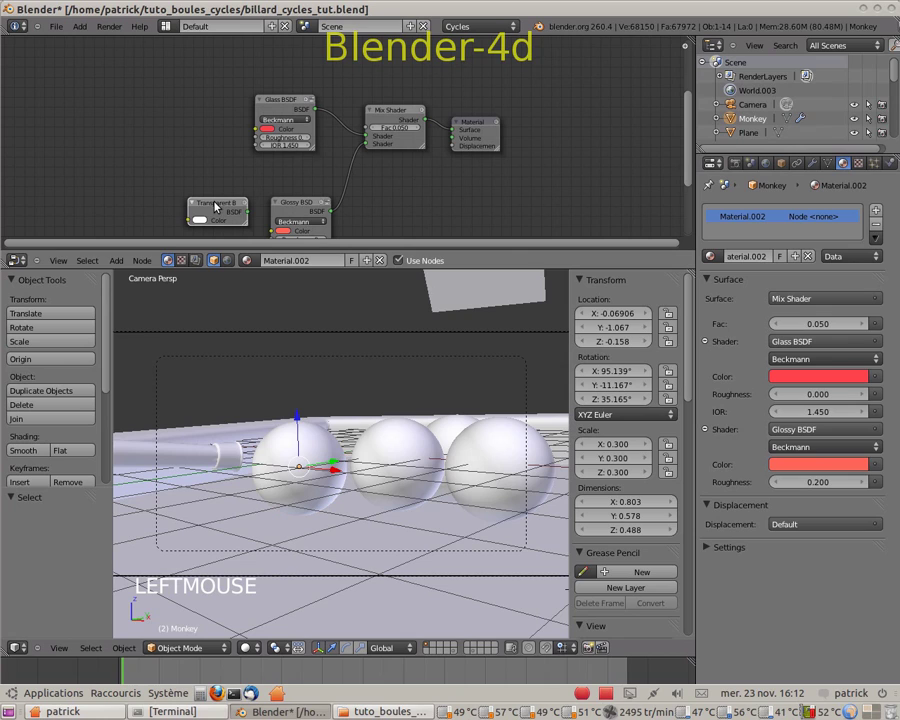
key(Delete)
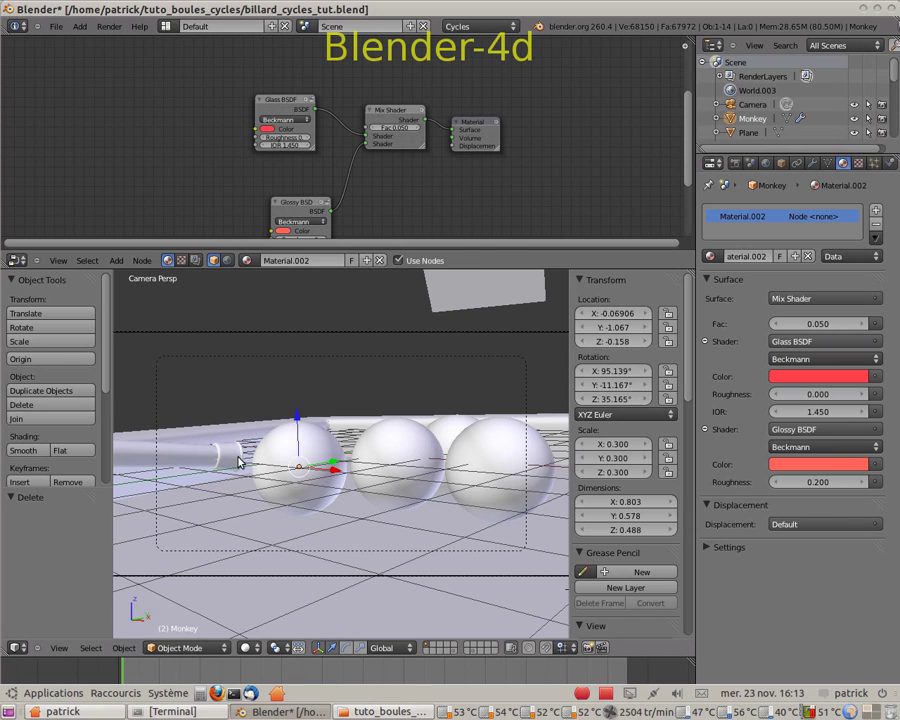
Step: Examine the node setups of the table border's material and the cue shaft's material
right_click(254, 431)
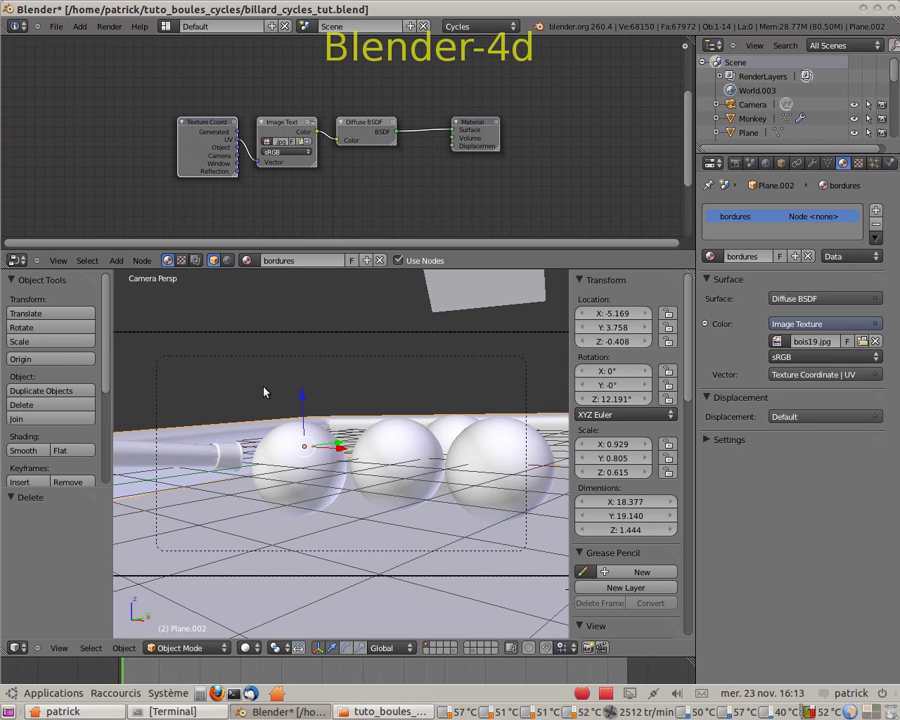
right_click(194, 459)
right_click(194, 459)
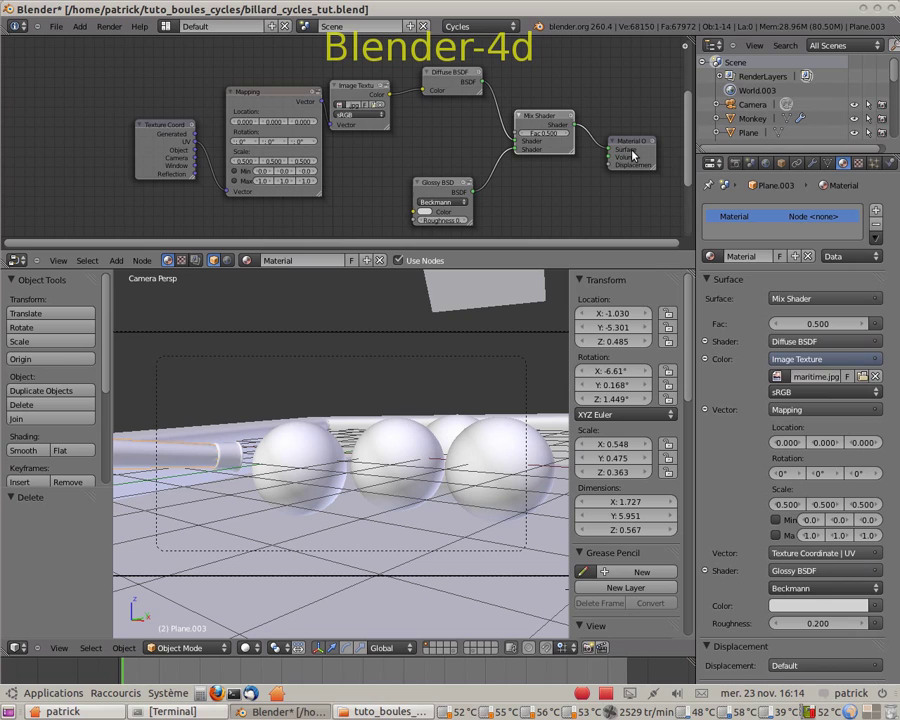
Step: Widen the Glossy BSDF node in the cue ferrule's laiton material and move the Material Output node away from it
right_click(228, 456)
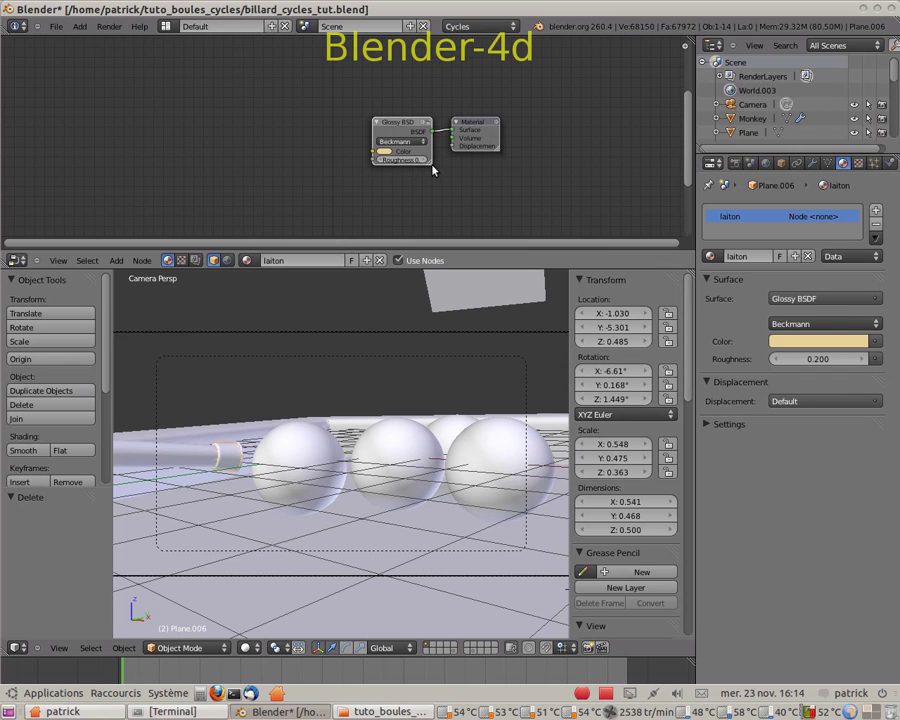
drag(430, 161, 463, 179)
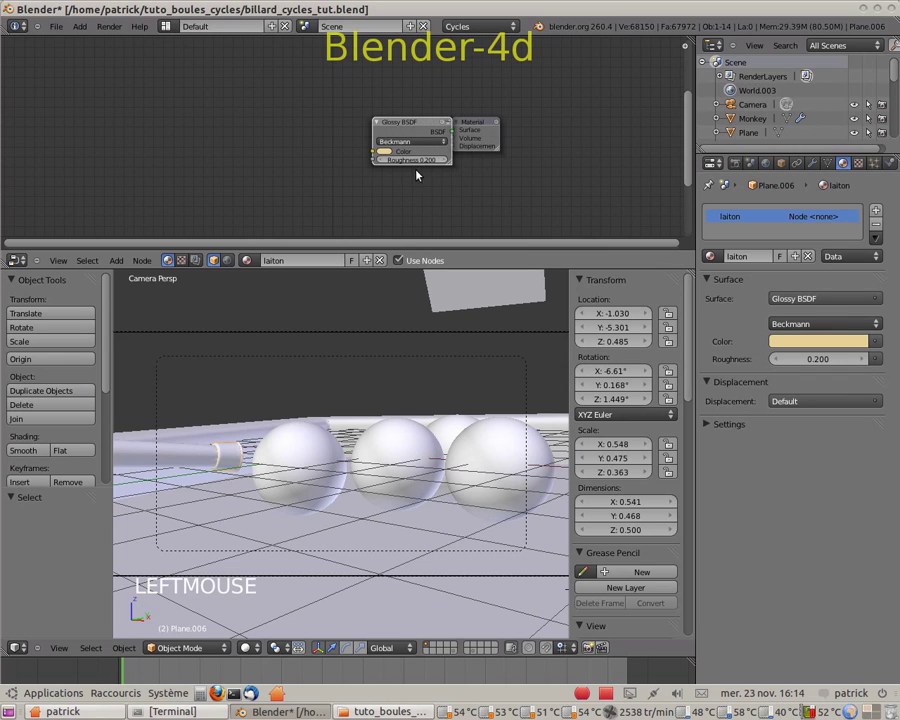
click(484, 123)
drag(484, 123, 566, 123)
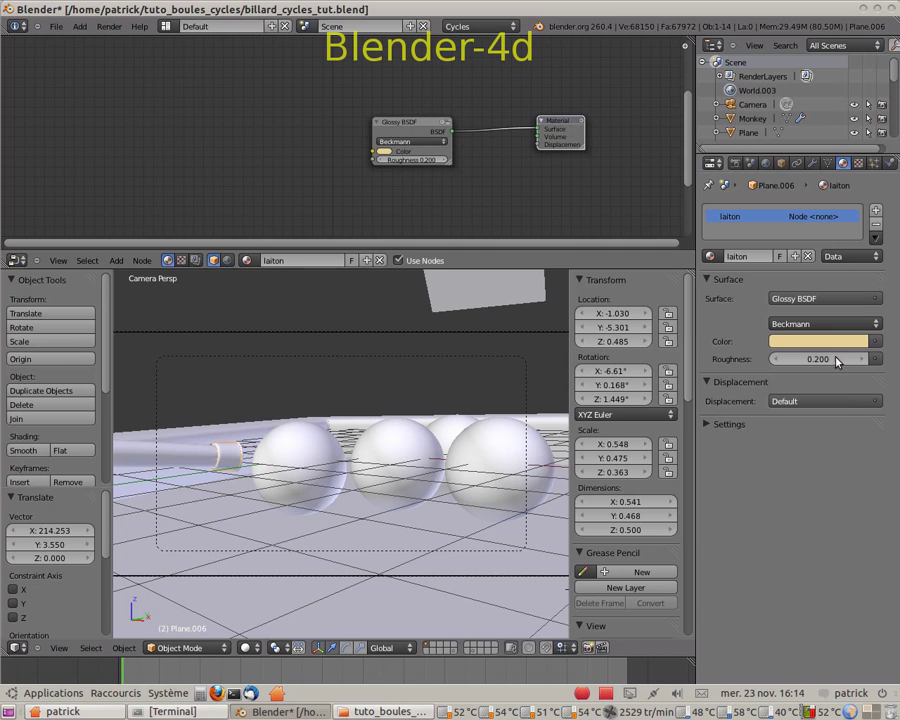
Step: Examine the cue tip's embout material and preview the whole scene in rendered viewport shading
right_click(241, 458)
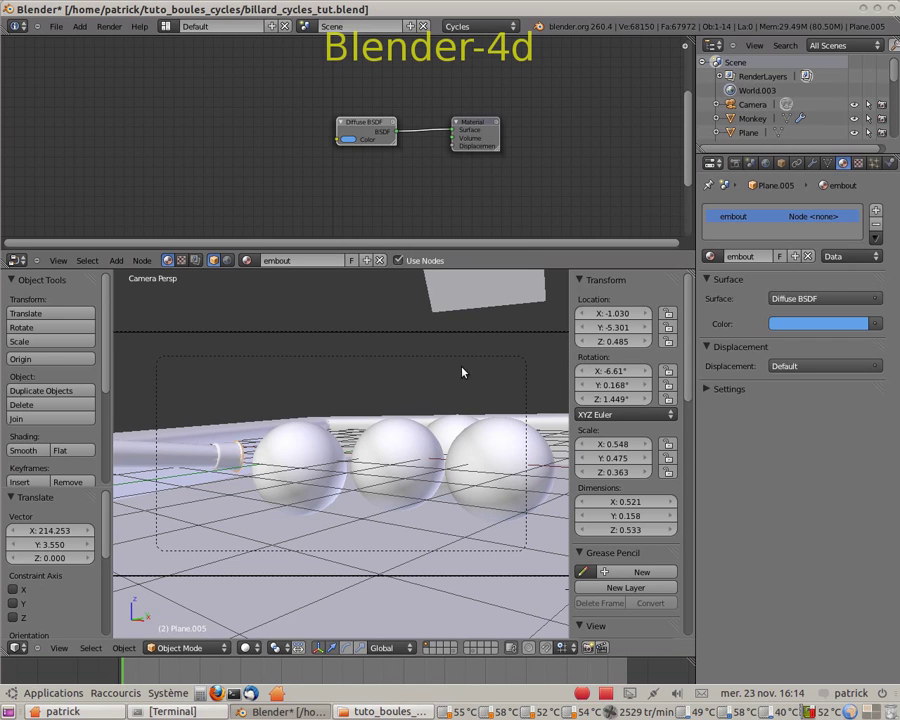
scroll(497, 374, down, 2)
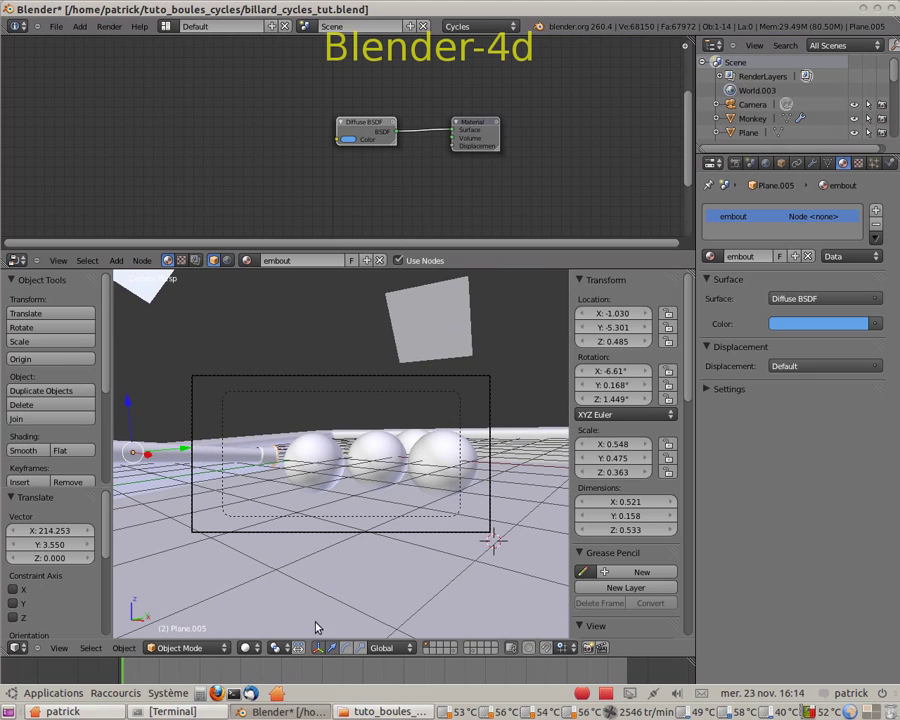
click(255, 649)
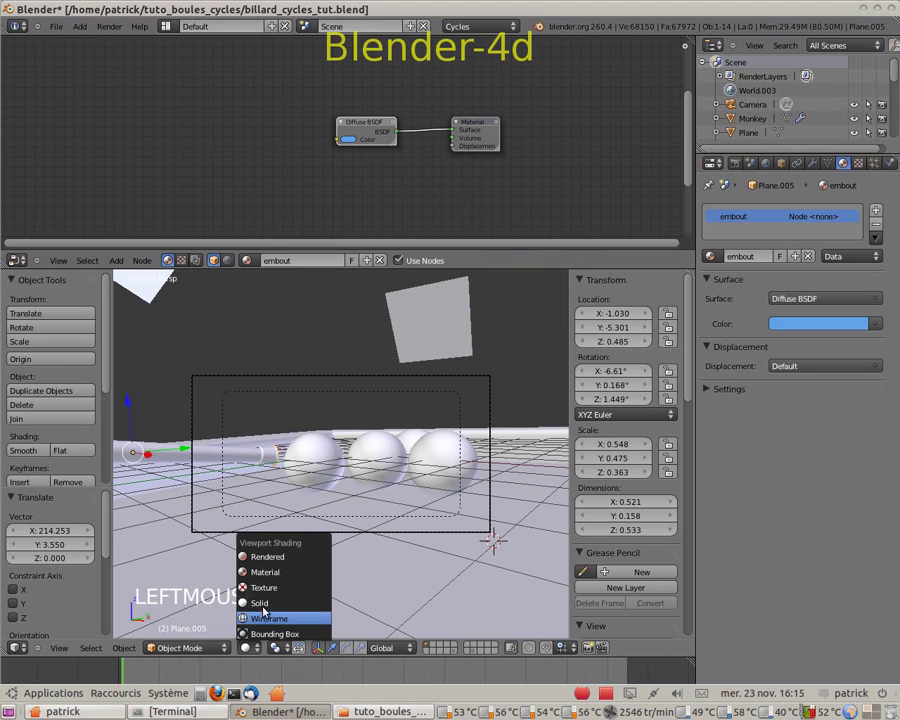
click(250, 556)
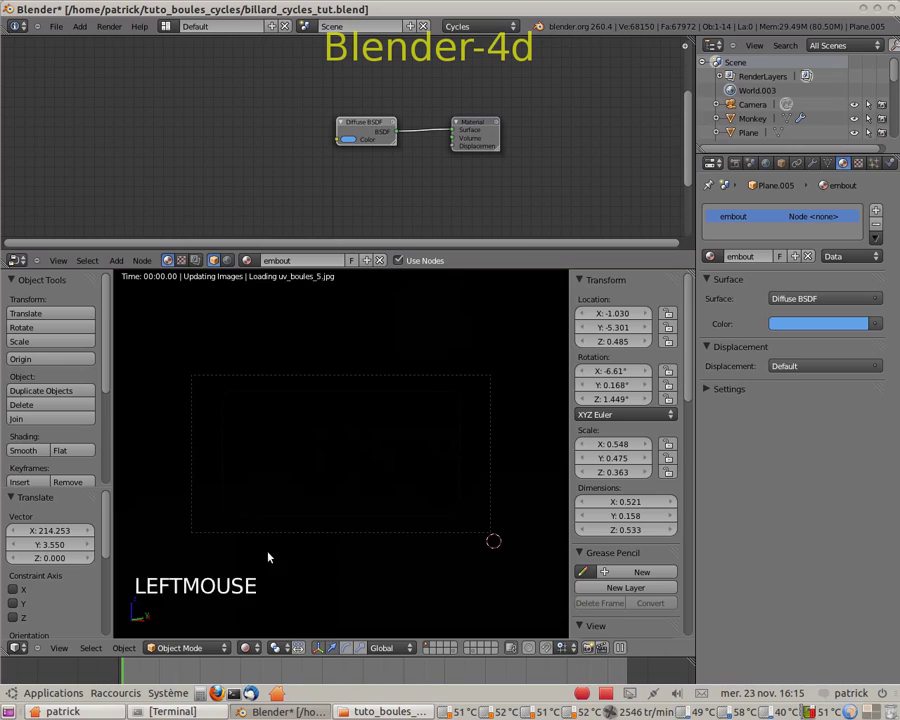
scroll(414, 493, up, 1)
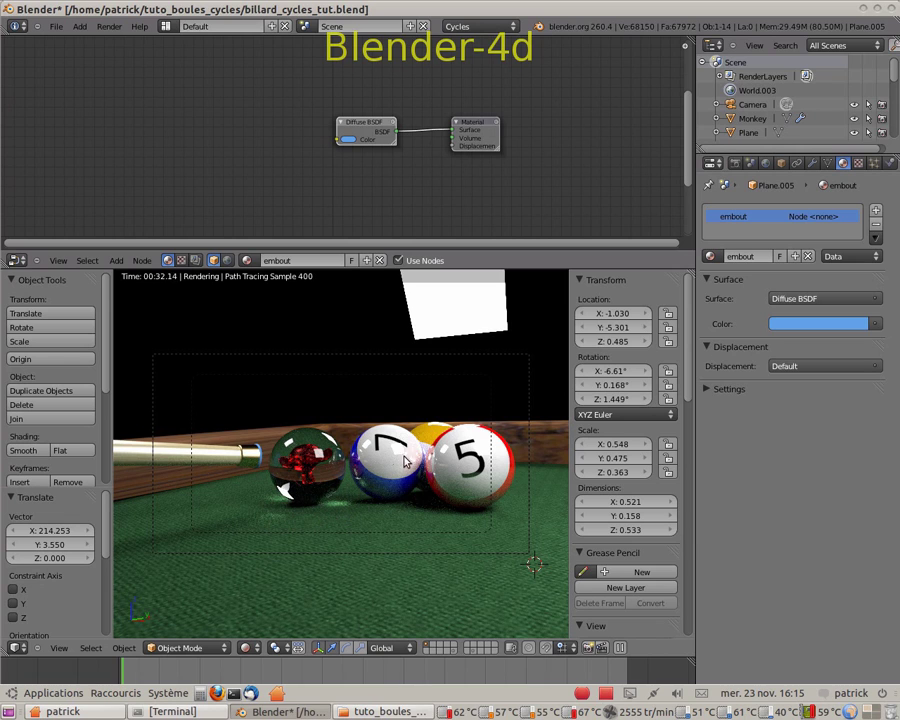
Step: Turn off Camera ray visibility for the emission plane above the table and turn it back on
right_click(478, 316)
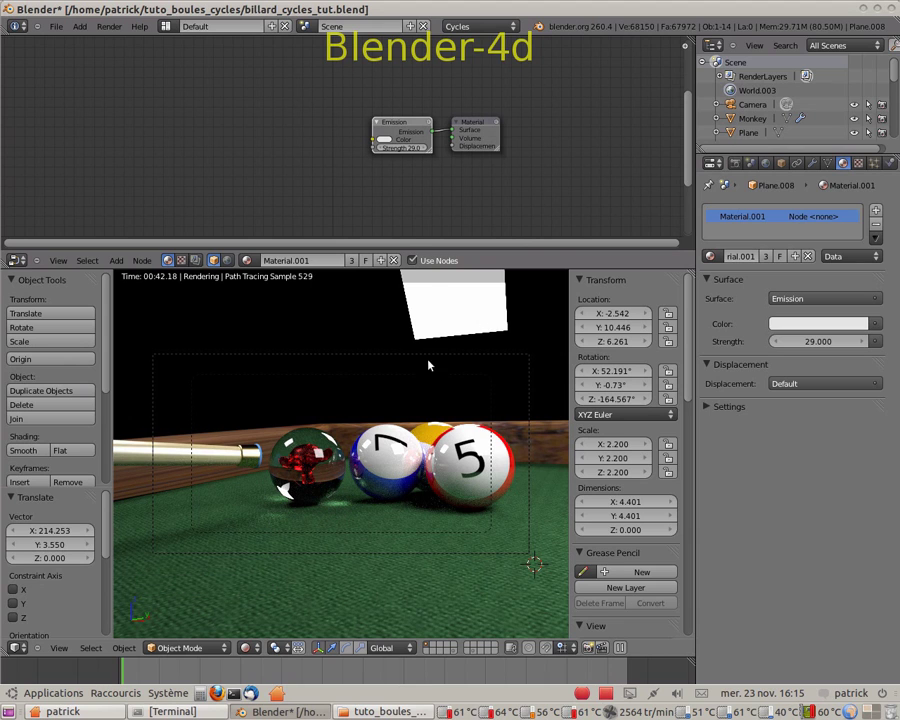
click(782, 163)
scroll(710, 670, down, 8)
click(711, 672)
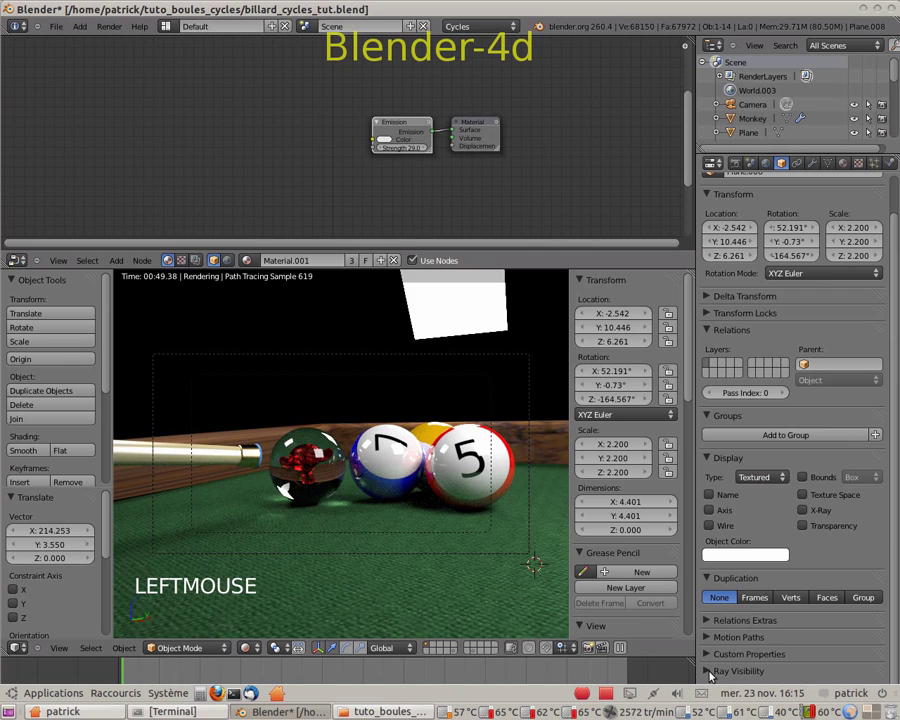
click(822, 646)
scroll(860, 675, down, 4)
scroll(884, 643, down, 5)
scroll(897, 347, down, 4)
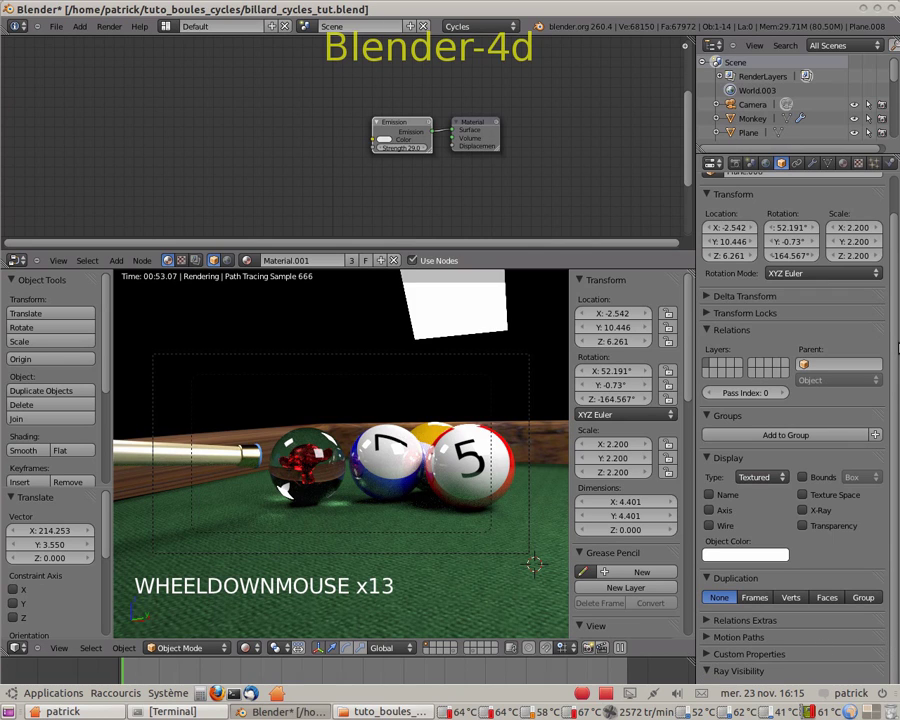
click(877, 8)
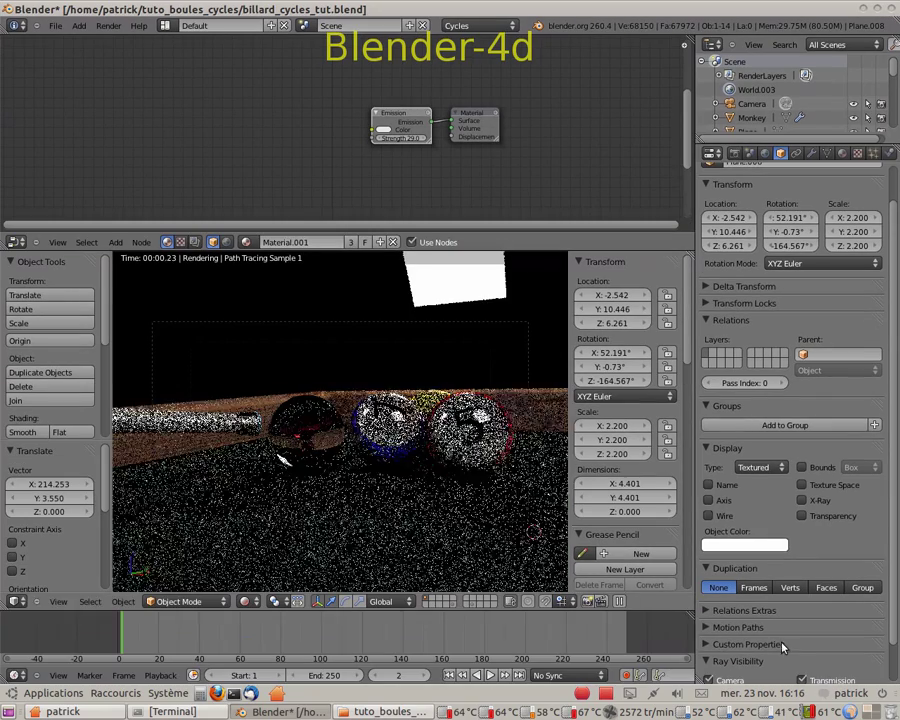
scroll(783, 647, down, 7)
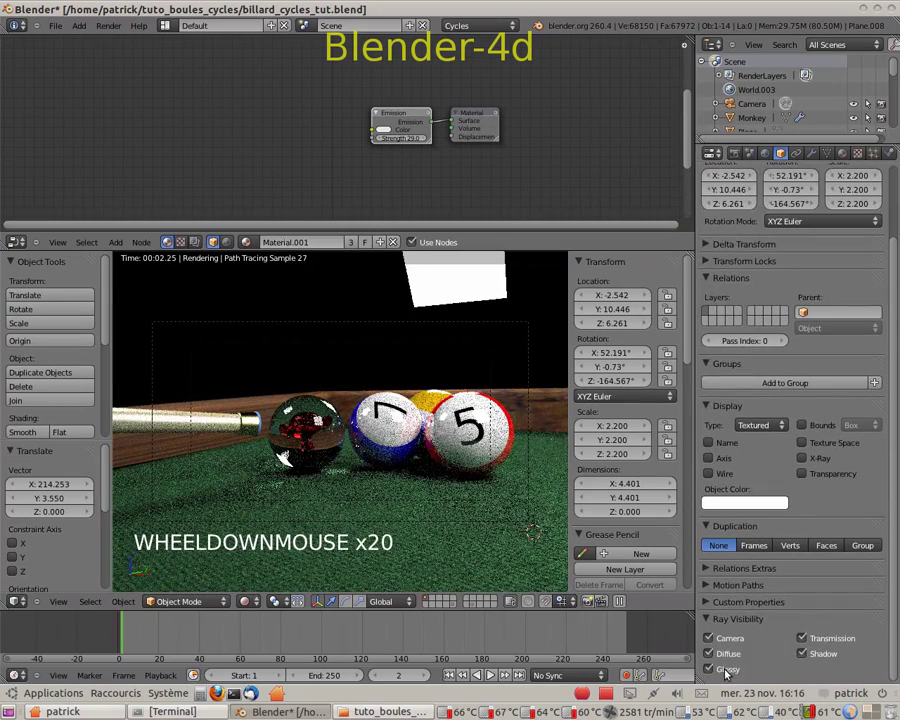
click(709, 638)
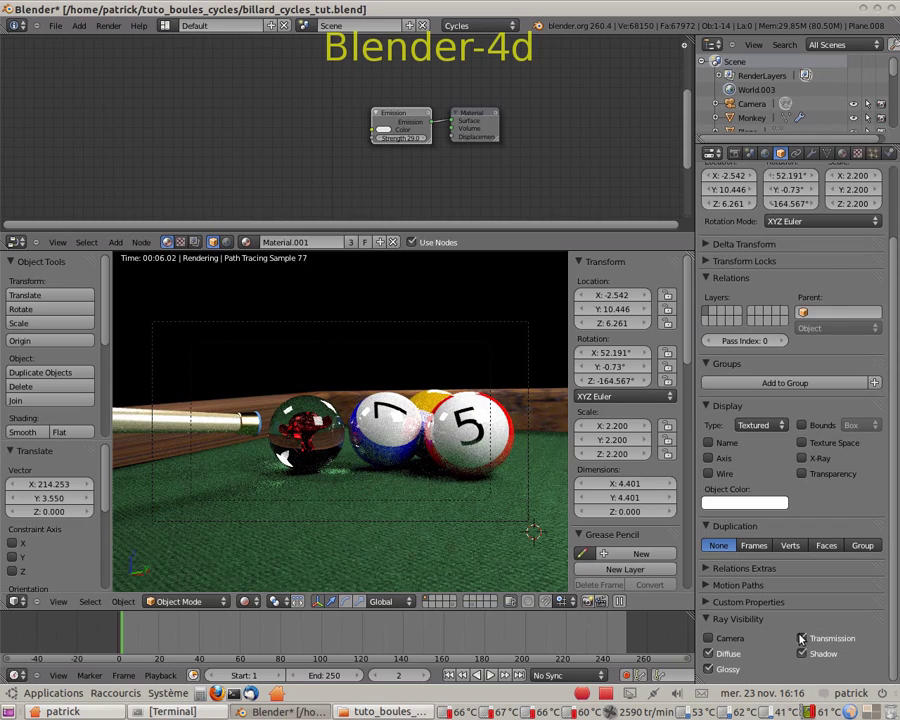
click(708, 638)
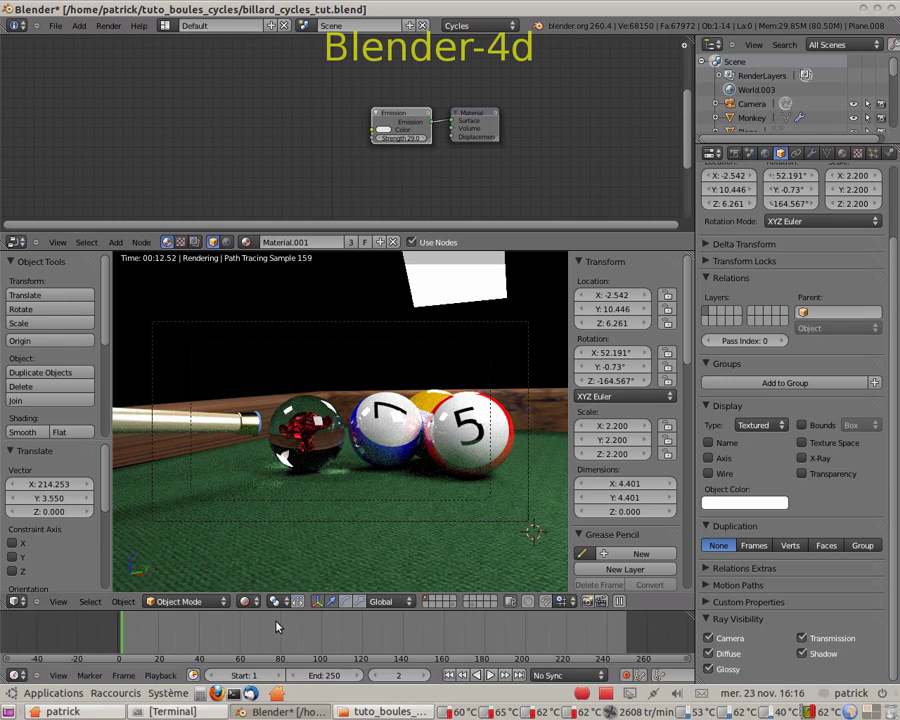
Step: Return the viewport to solid shading and render the scene image after reviewing the dimensions, output, integrator and film settings
click(250, 601)
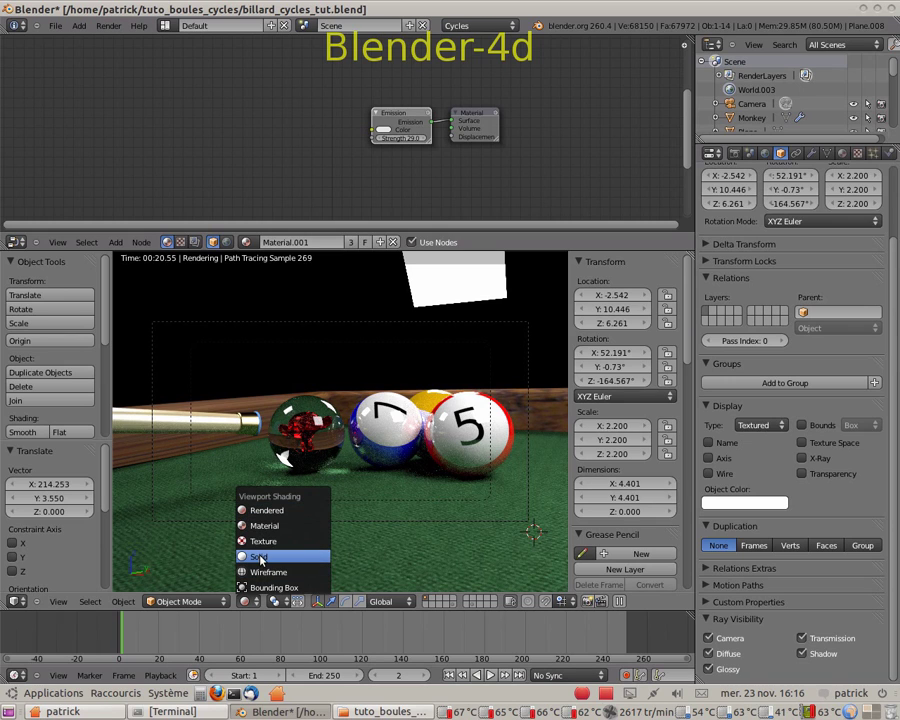
click(259, 557)
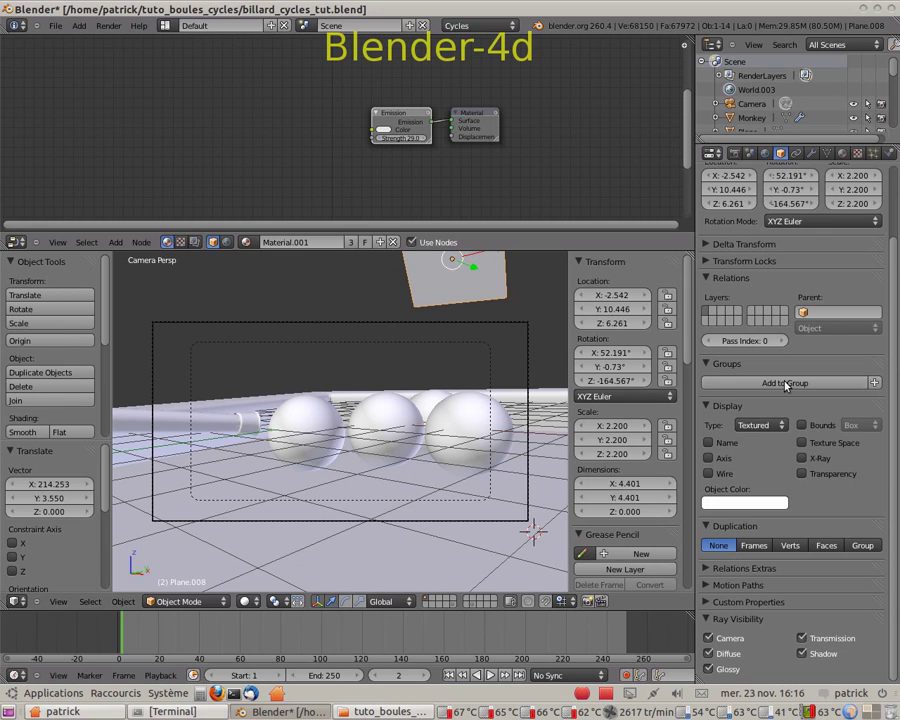
click(735, 153)
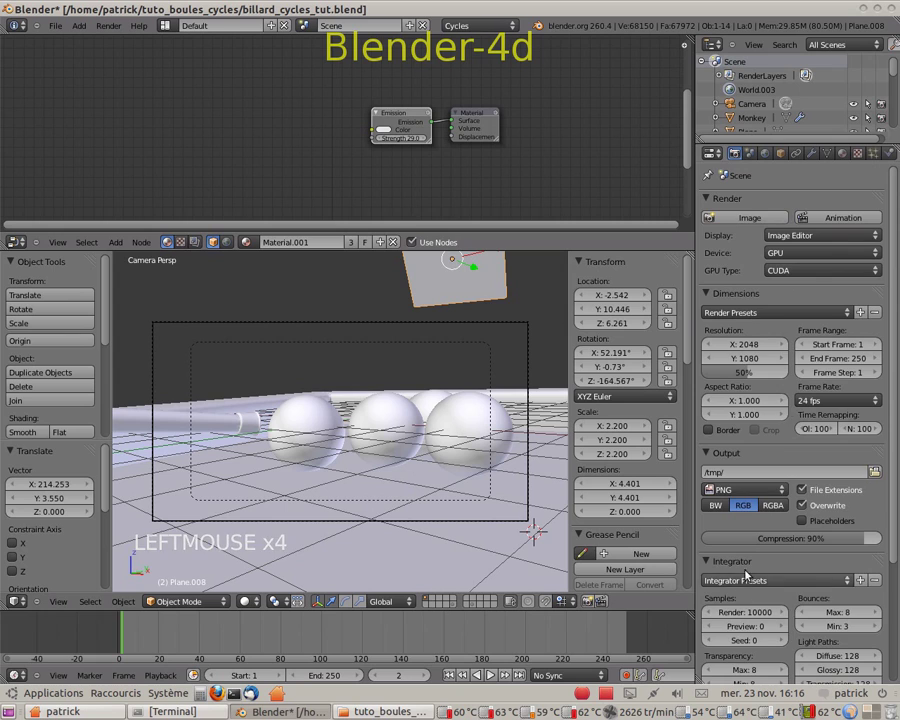
scroll(760, 545, down, 3)
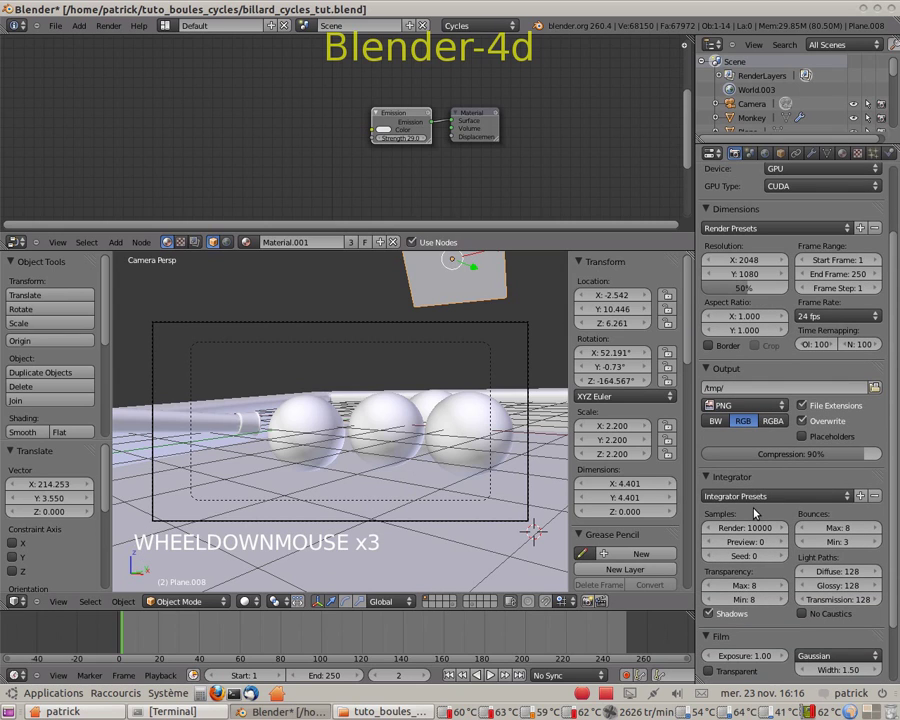
scroll(755, 520, down, 4)
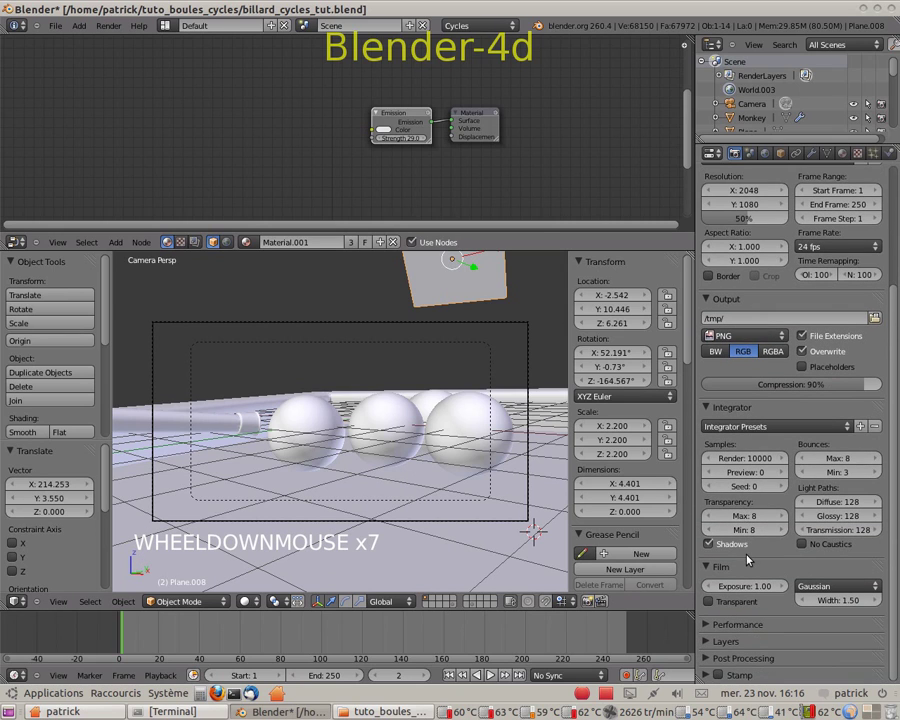
scroll(750, 561, down, 3)
scroll(758, 568, down, 5)
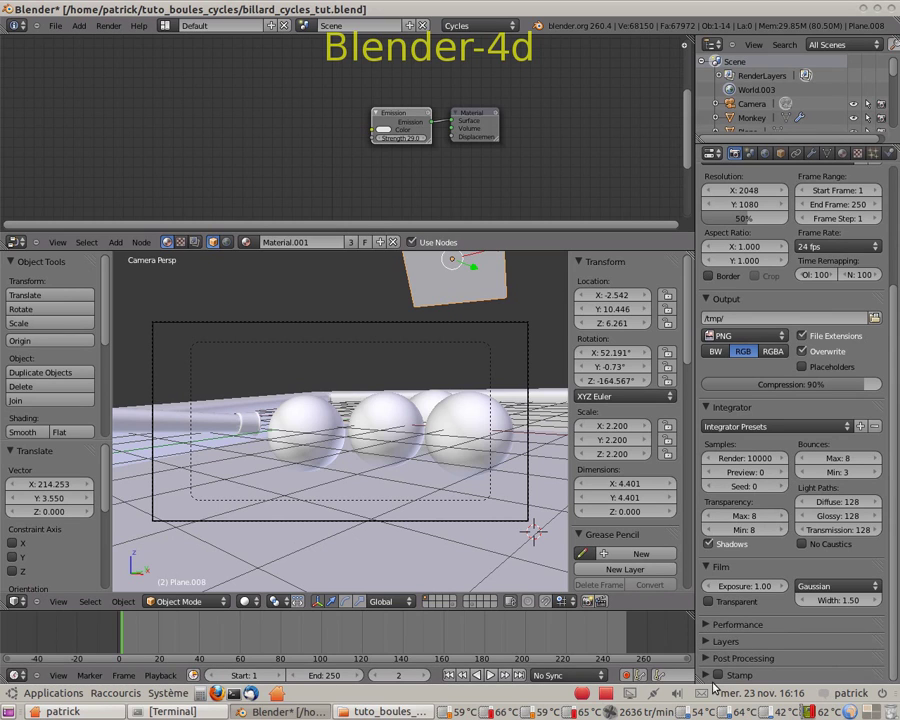
scroll(765, 477, up, 5)
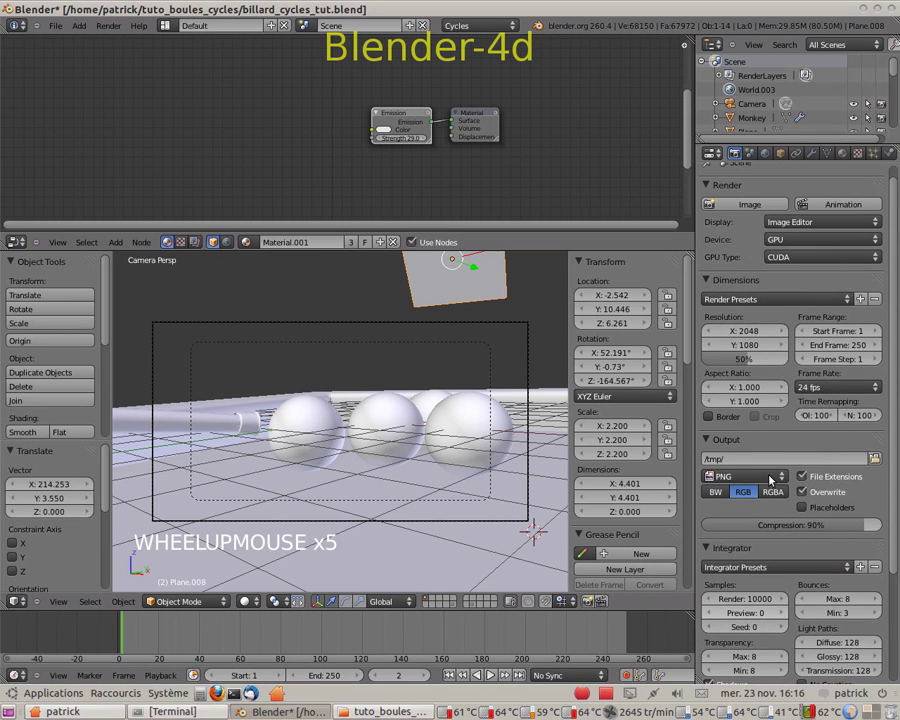
scroll(770, 480, down, 3)
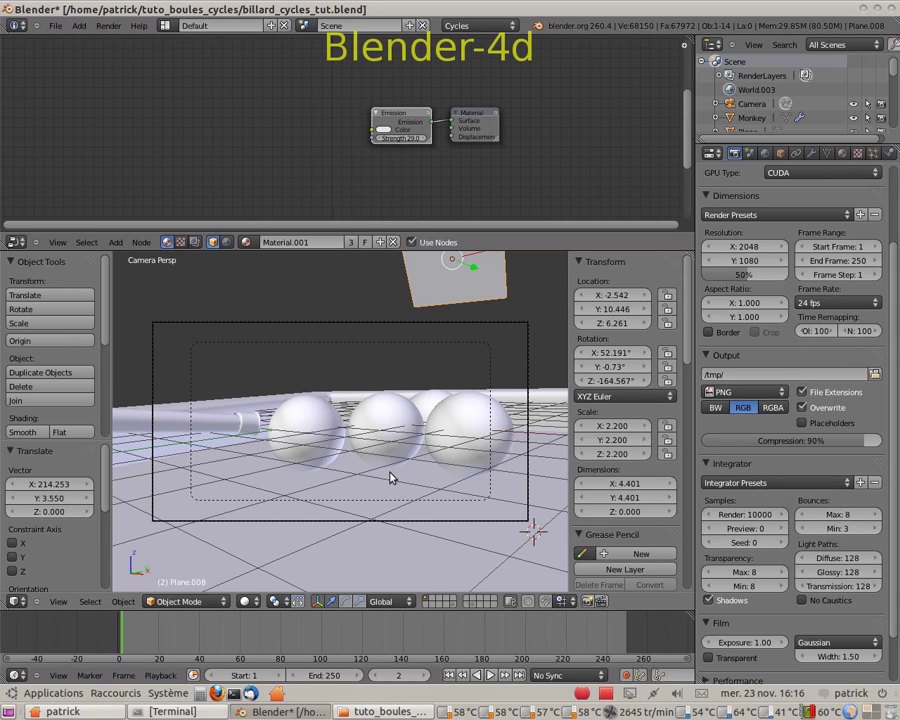
key(F12)
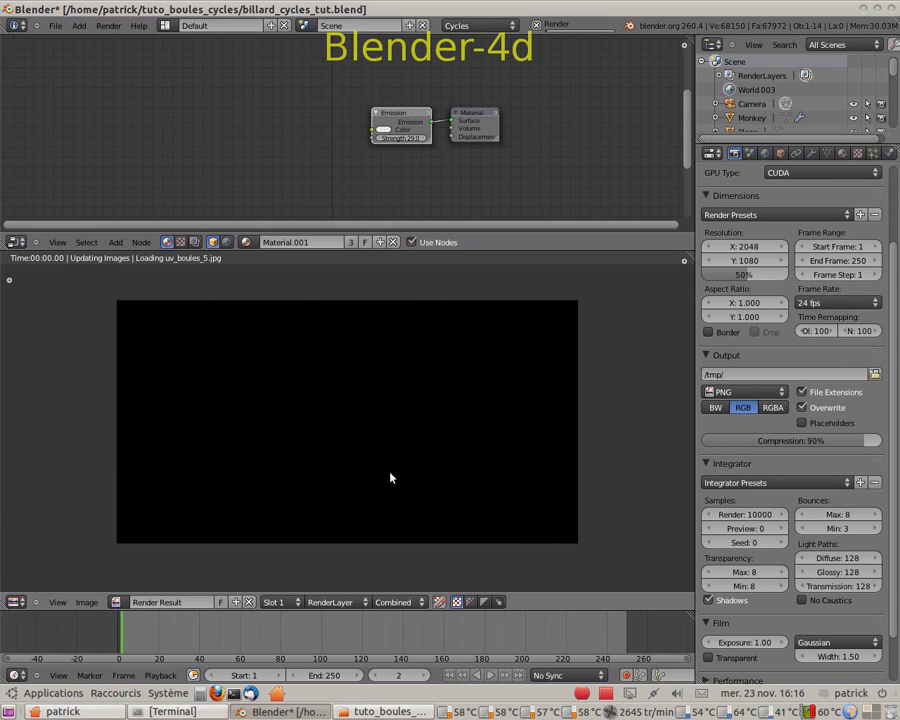